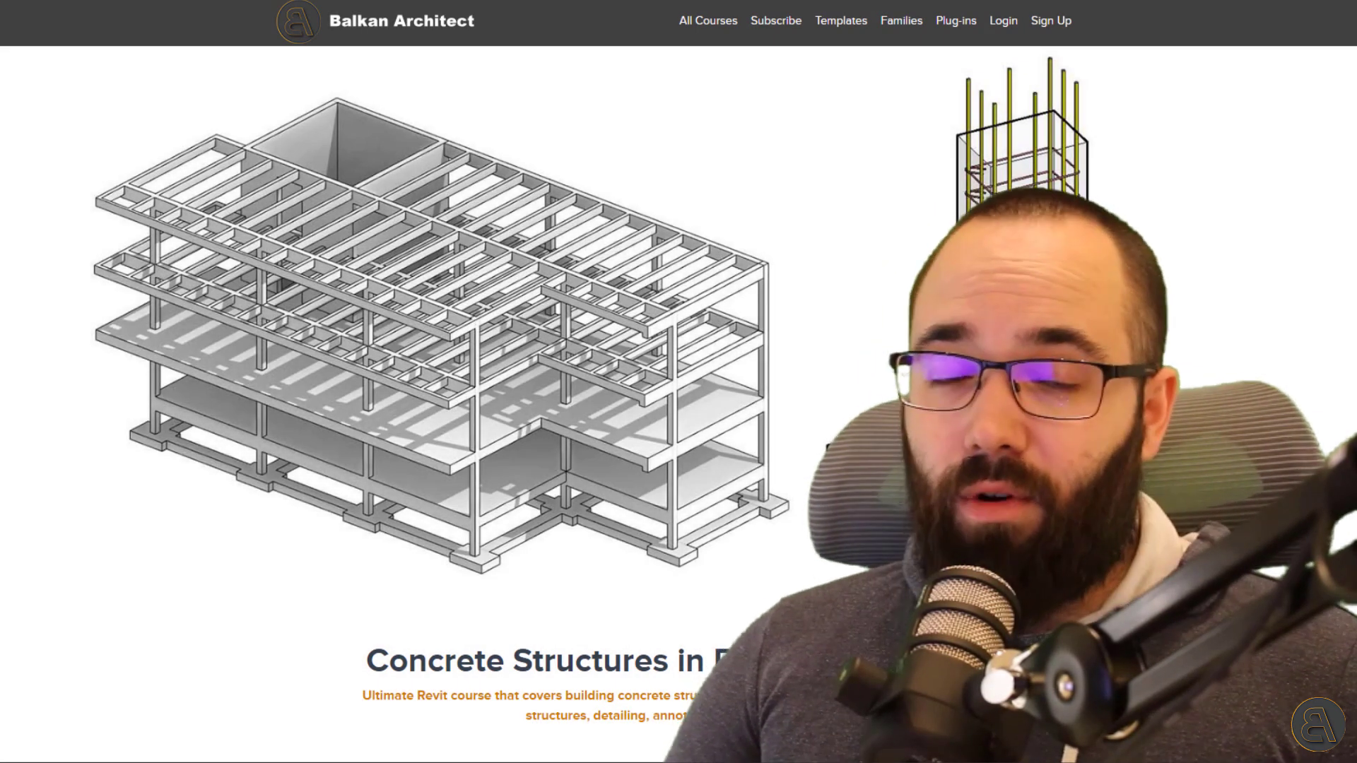
Step: Scroll down through the Concrete Structures in Revit course page, then back up to the top
scroll(733, 476, down, 8)
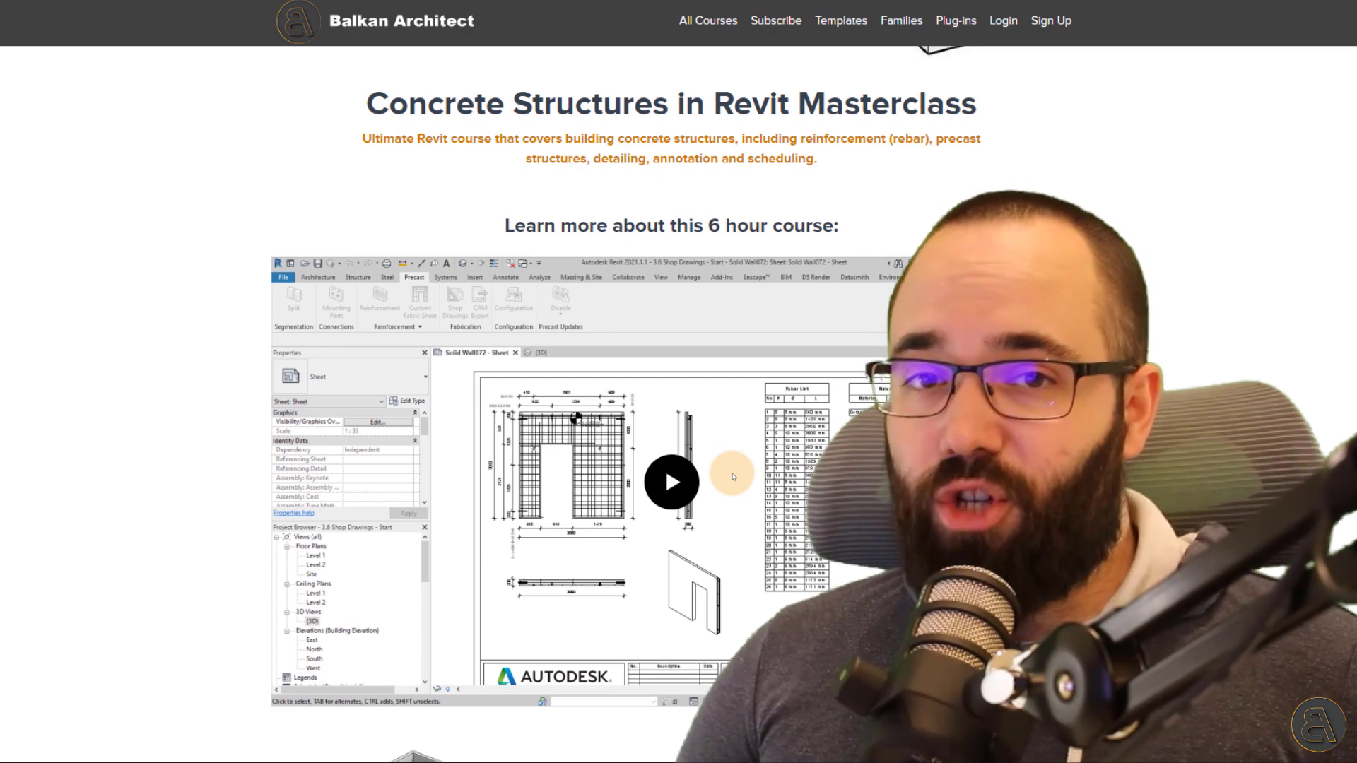
scroll(671, 403, down, 9)
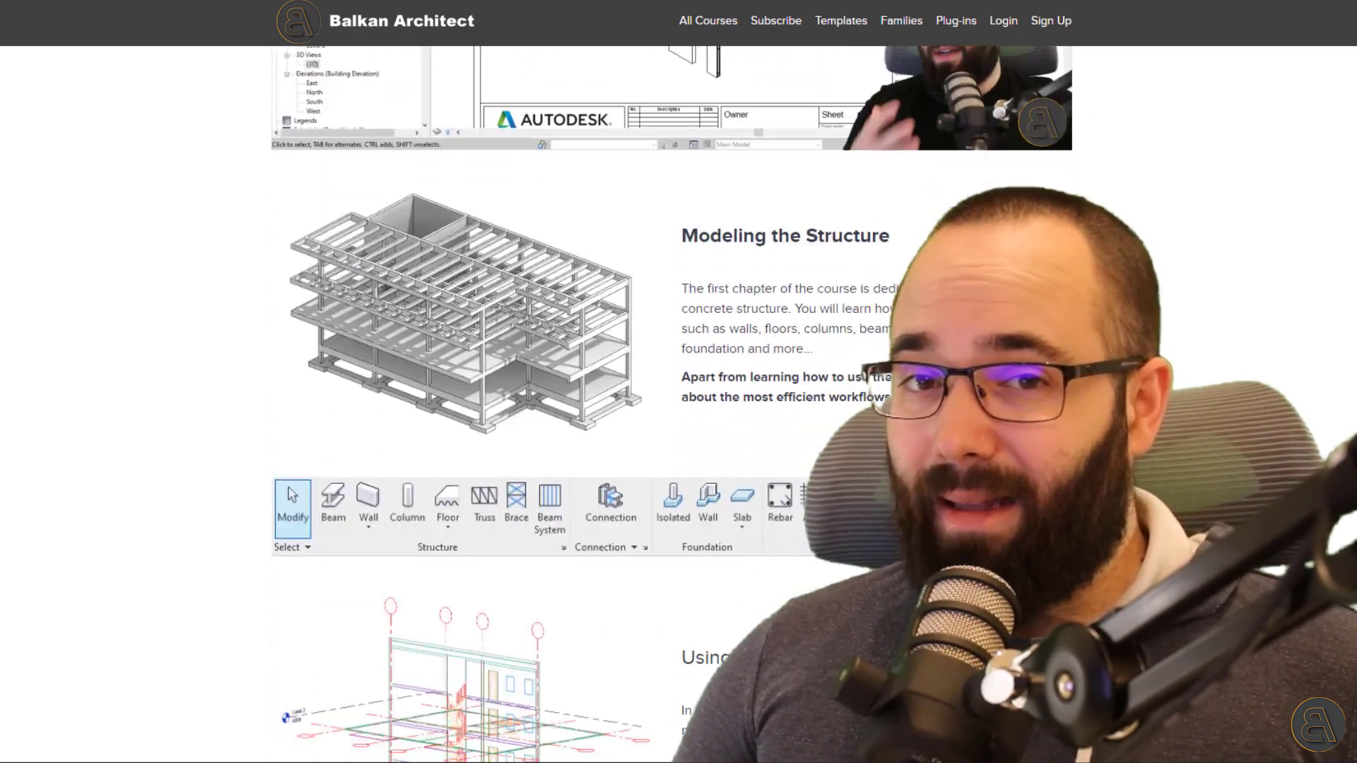
scroll(671, 403, down, 1)
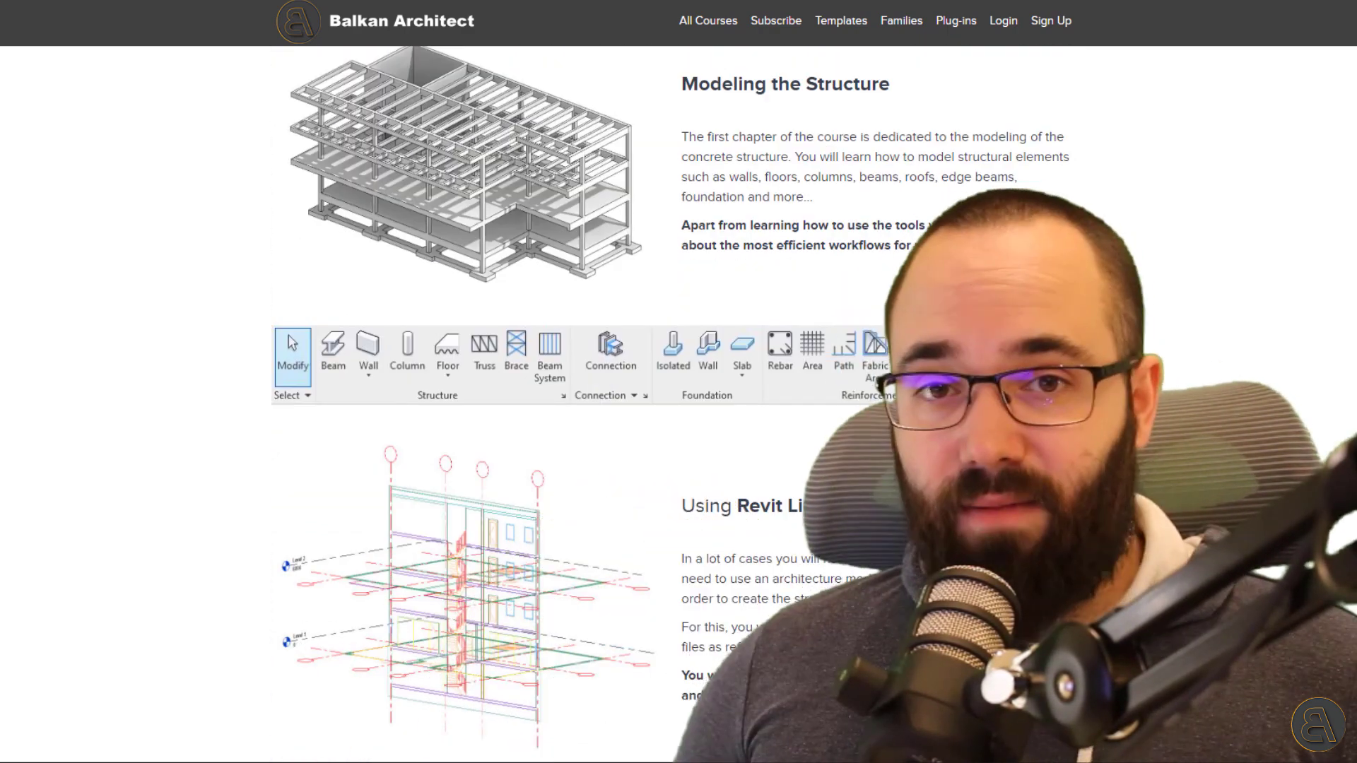
scroll(671, 402, down, 10)
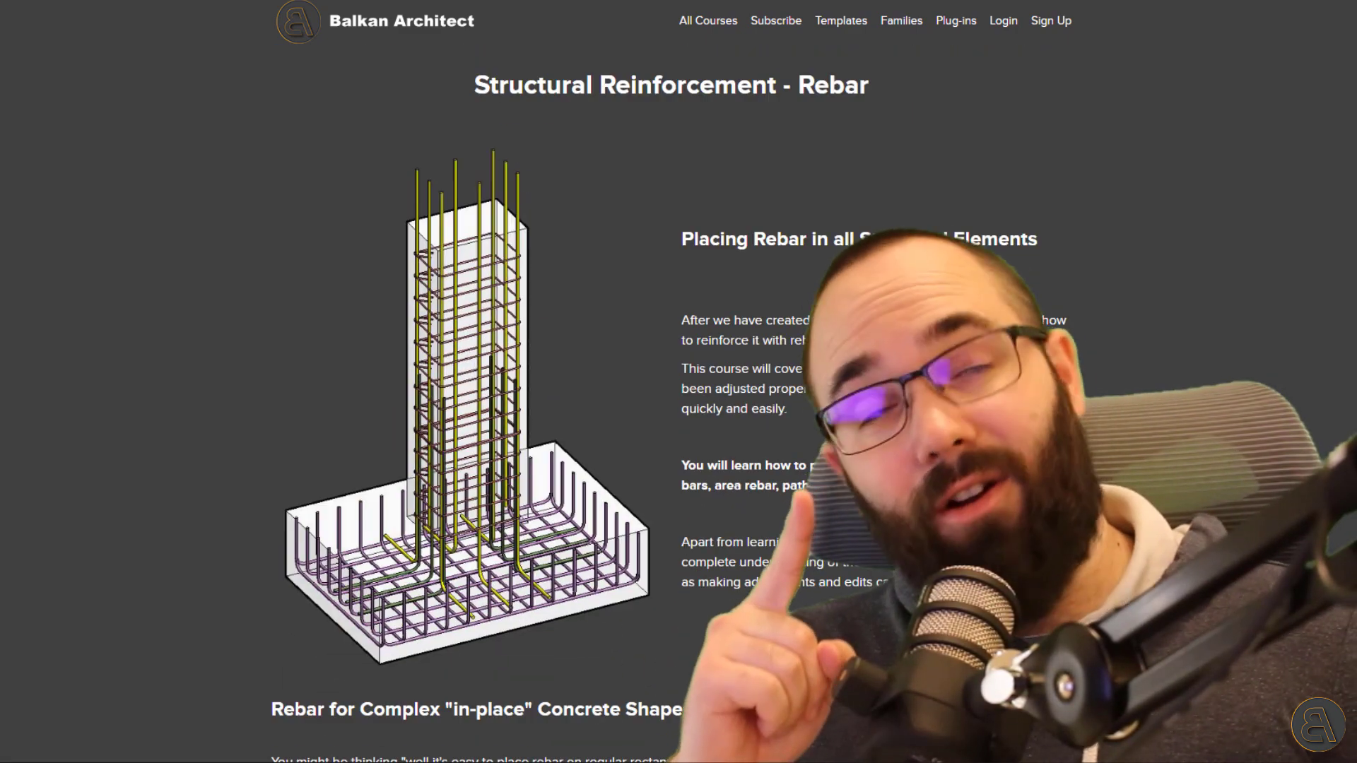
scroll(672, 403, down, 2)
scroll(671, 403, down, 11)
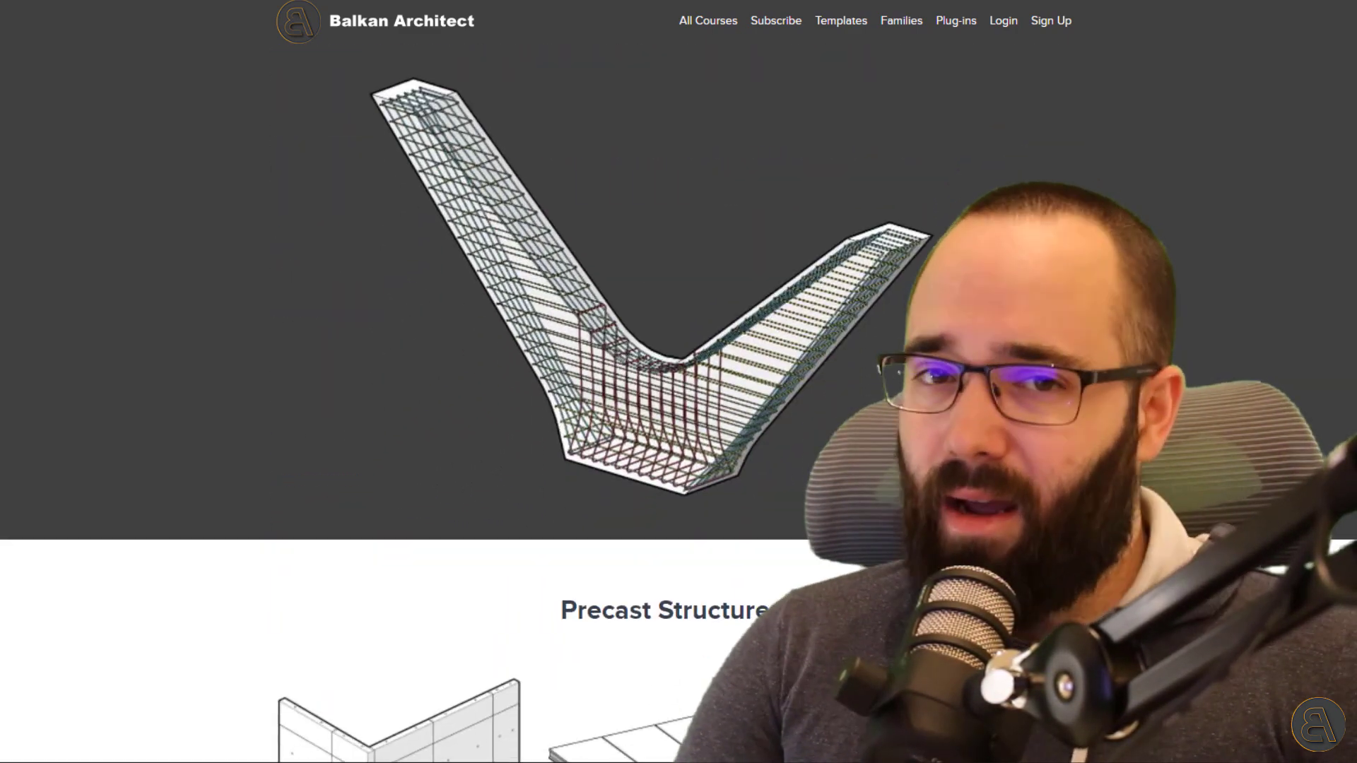
scroll(672, 403, down, 7)
scroll(672, 403, down, 20)
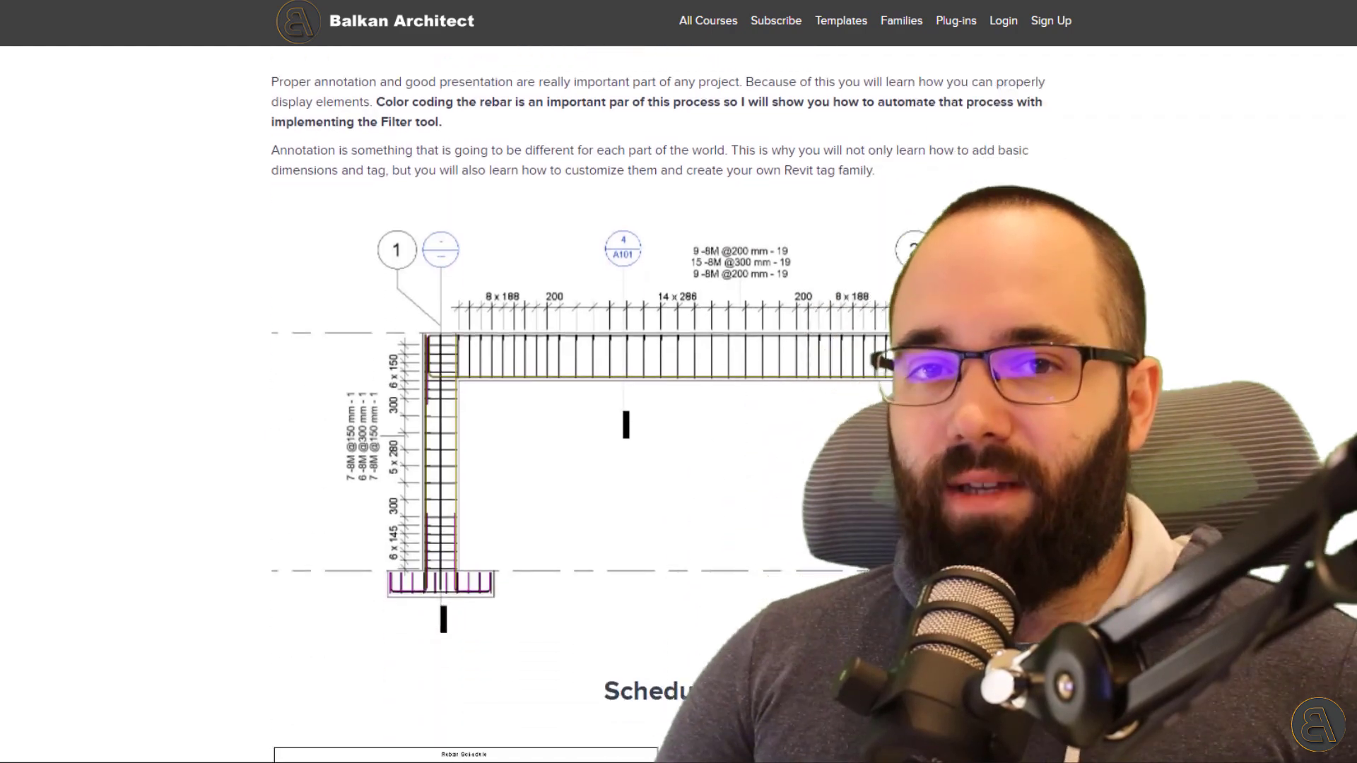
scroll(672, 403, down, 12)
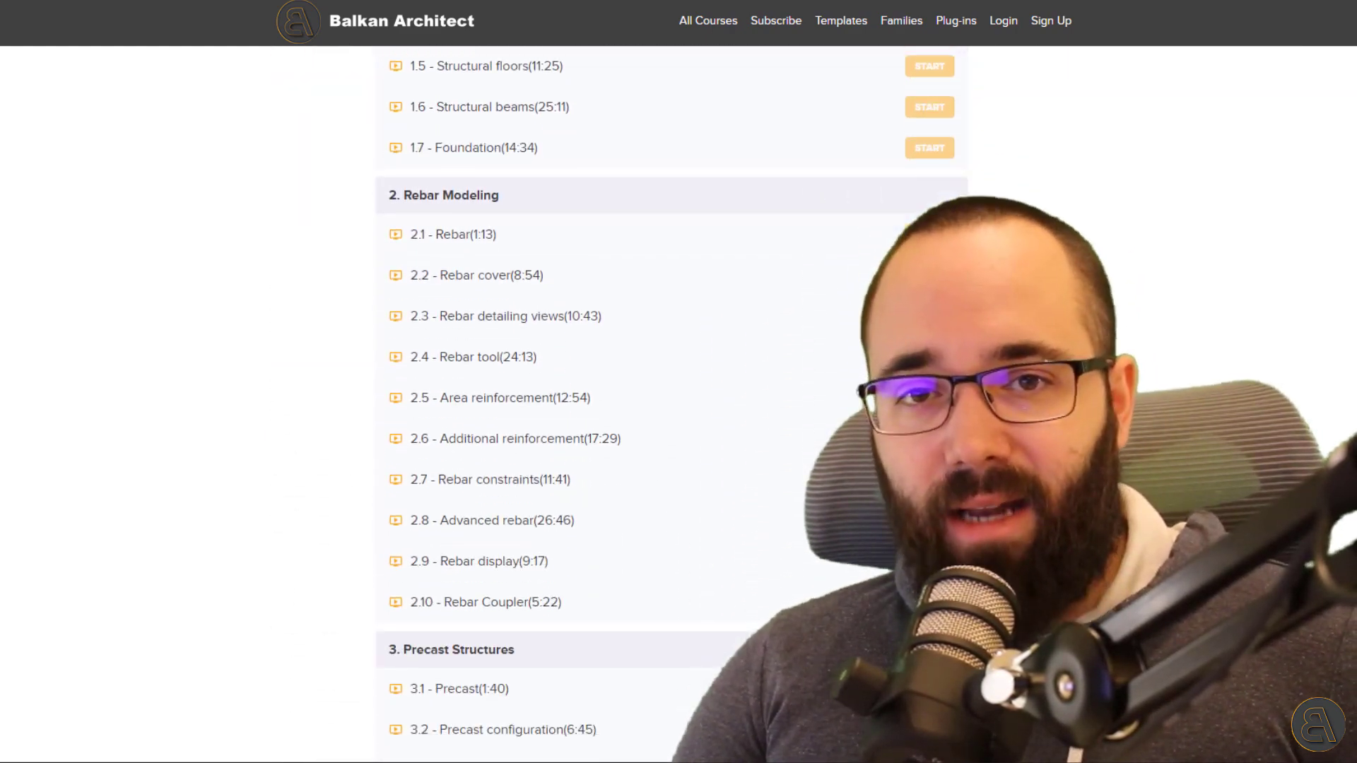
scroll(671, 403, up, 7)
scroll(672, 403, up, 20)
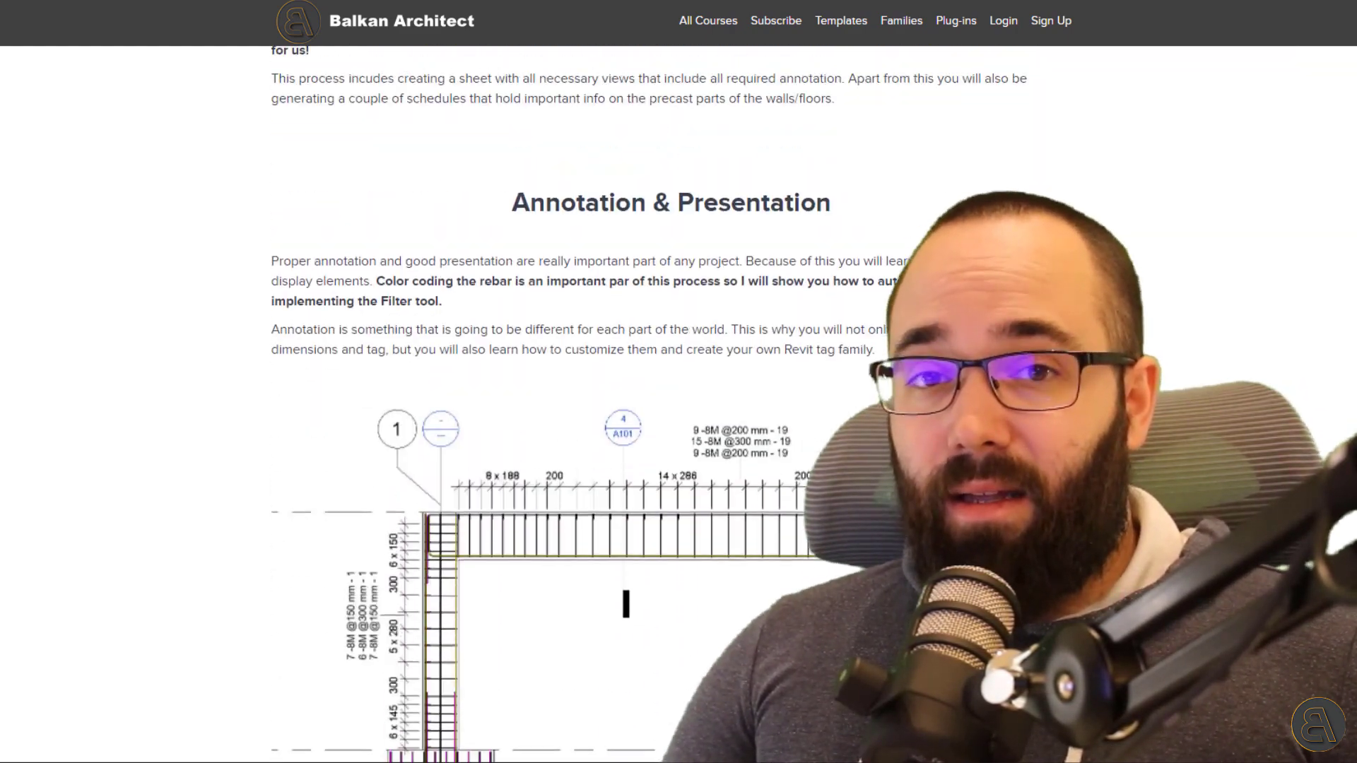
scroll(733, 69, up, 20)
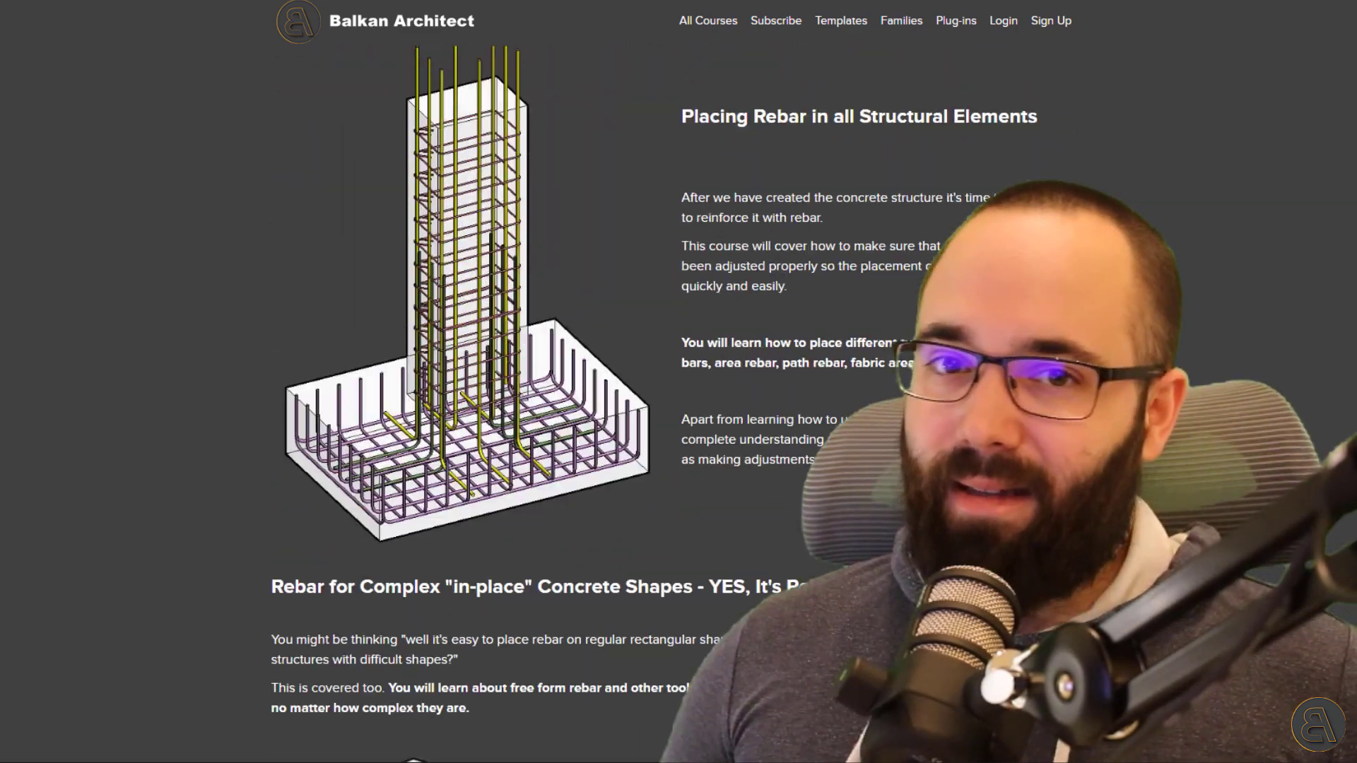
scroll(732, 70, up, 10)
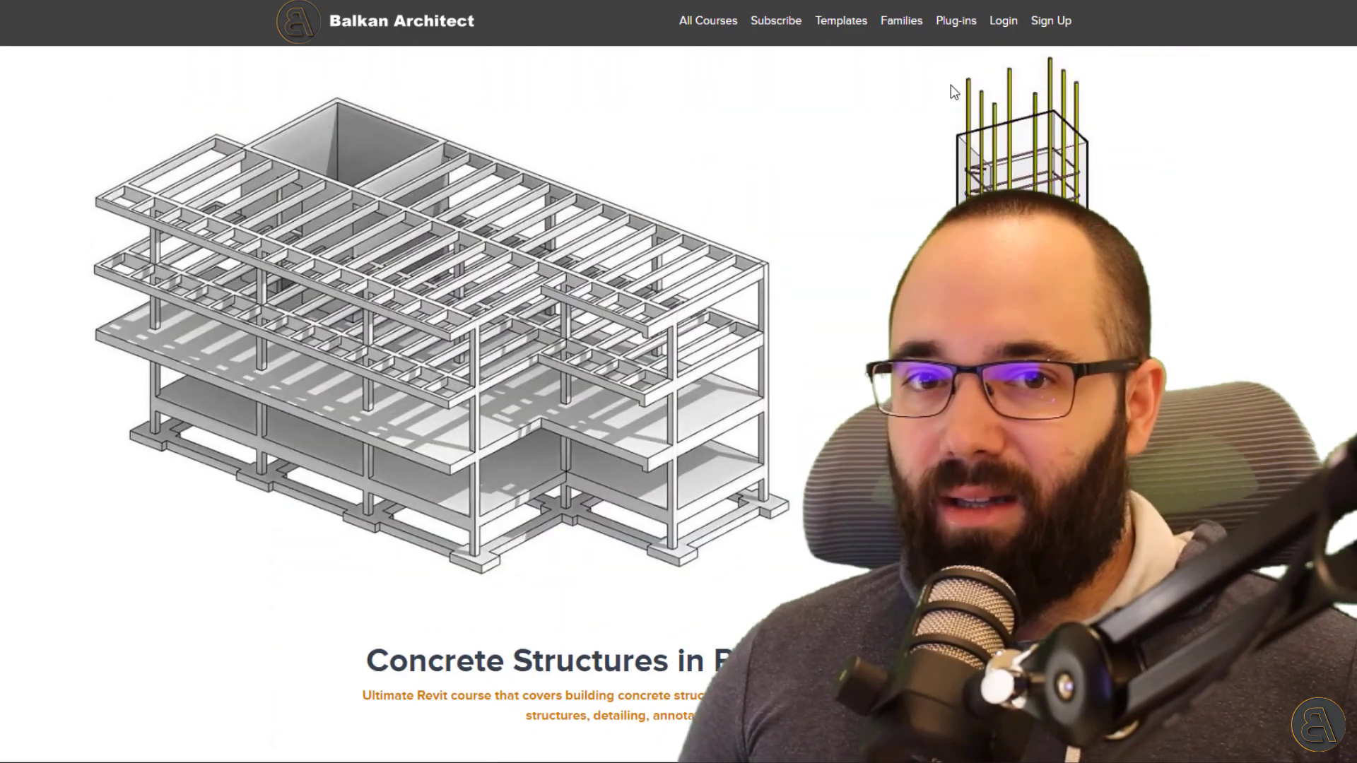
Step: Go to the Templates page and open the Reinforced Concrete template's product page
click(839, 24)
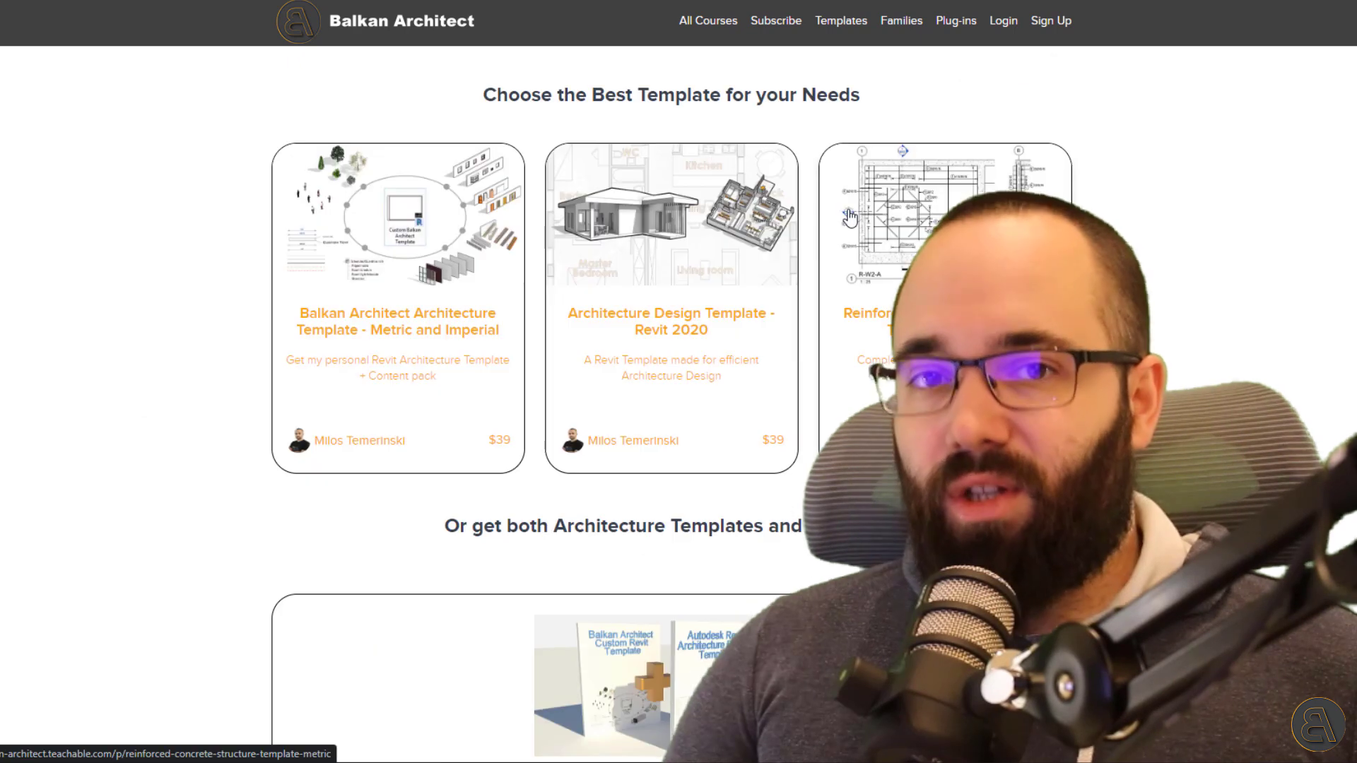
click(848, 216)
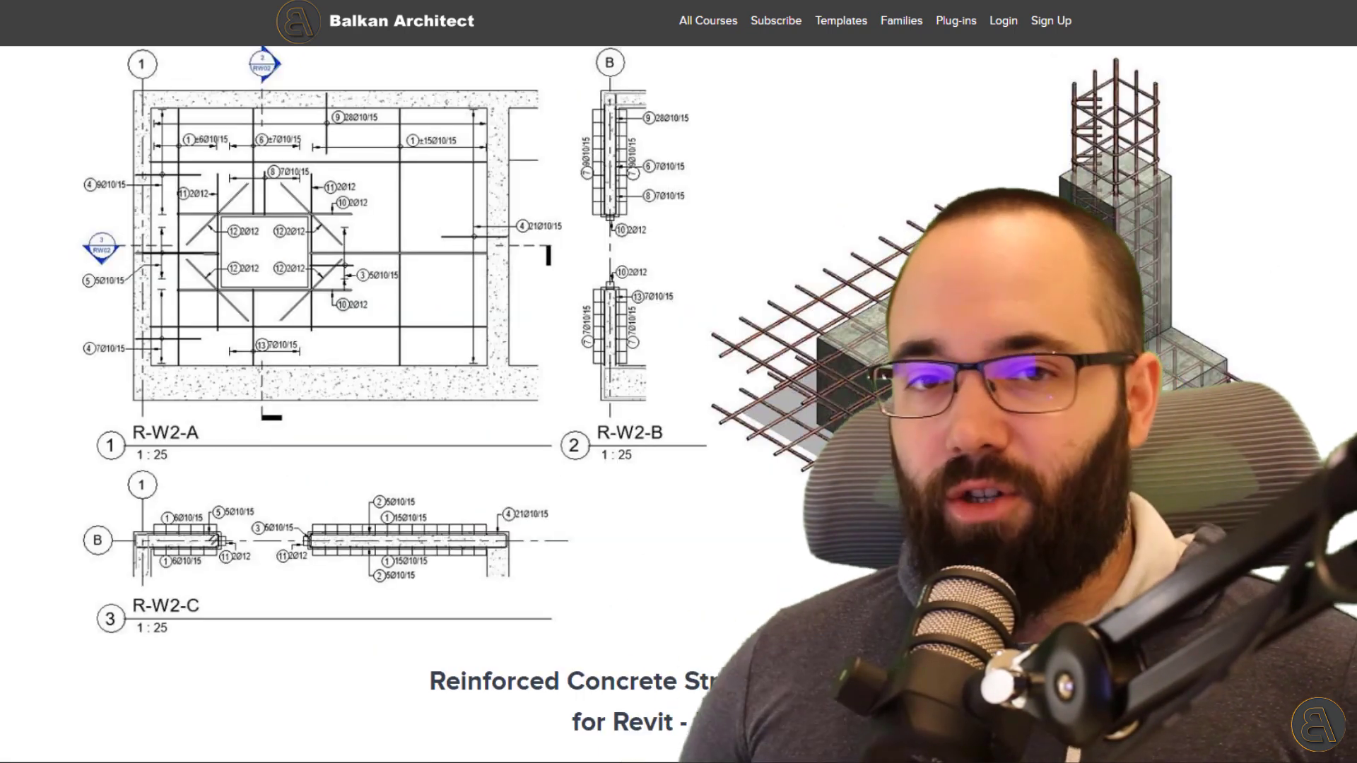
scroll(495, 353, down, 3)
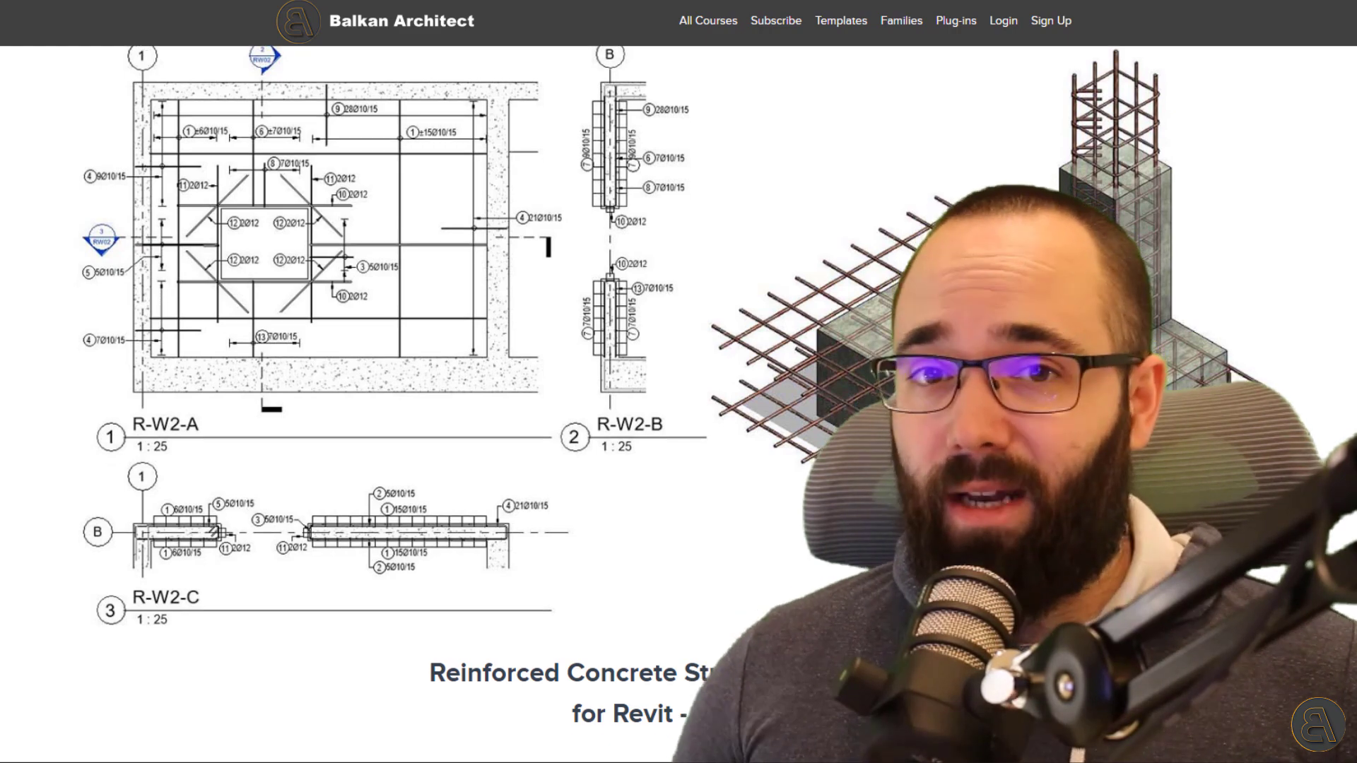
scroll(495, 353, down, 5)
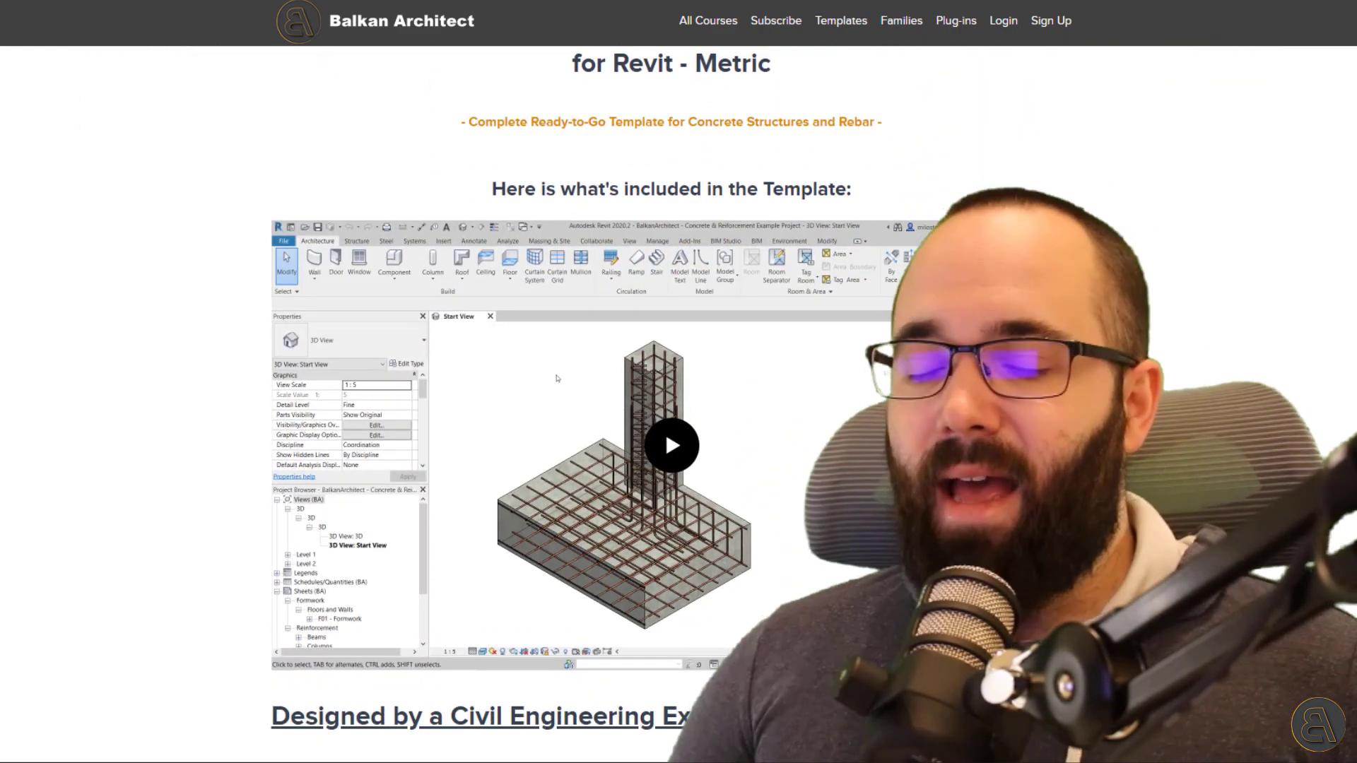
Step: Scroll the product page down to the Rebar Image Plug-in and purchase section
scroll(494, 353, down, 4)
scroll(494, 353, down, 6)
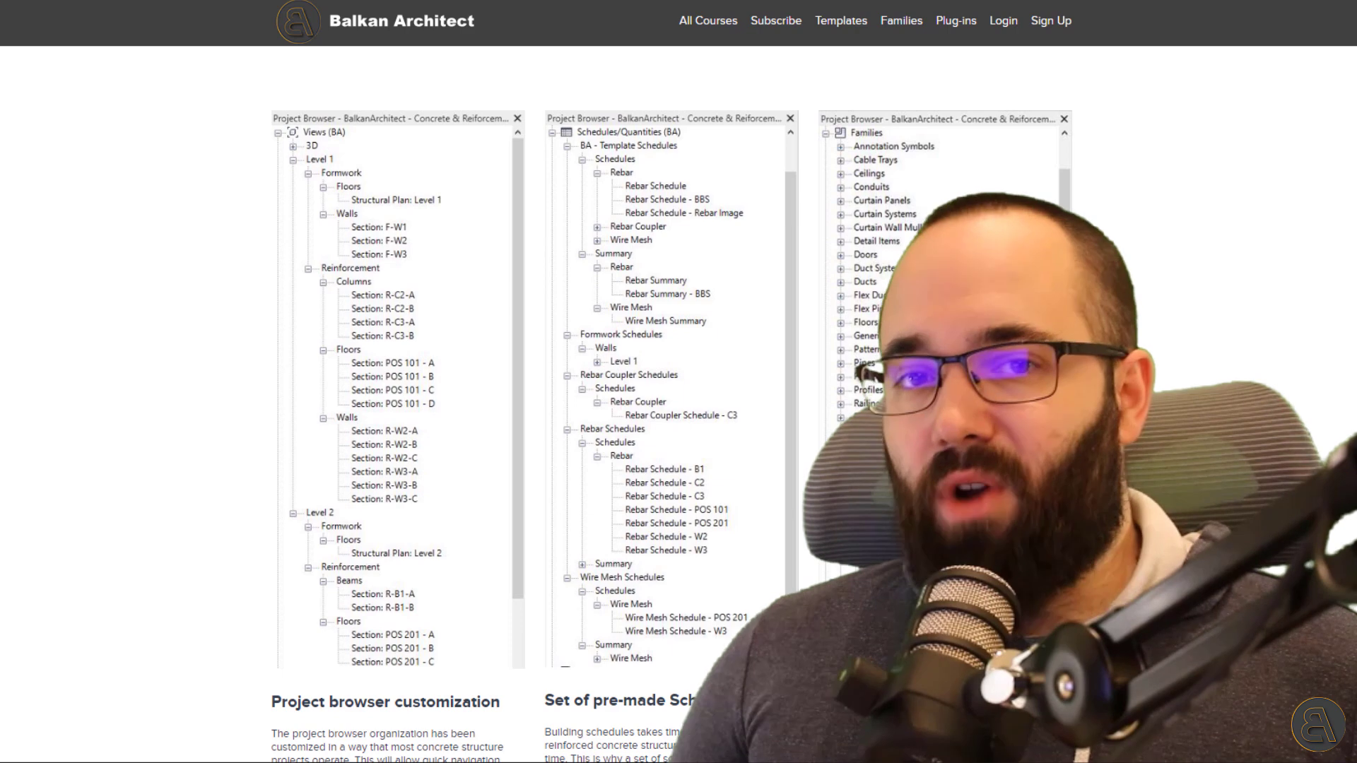
scroll(495, 353, down, 6)
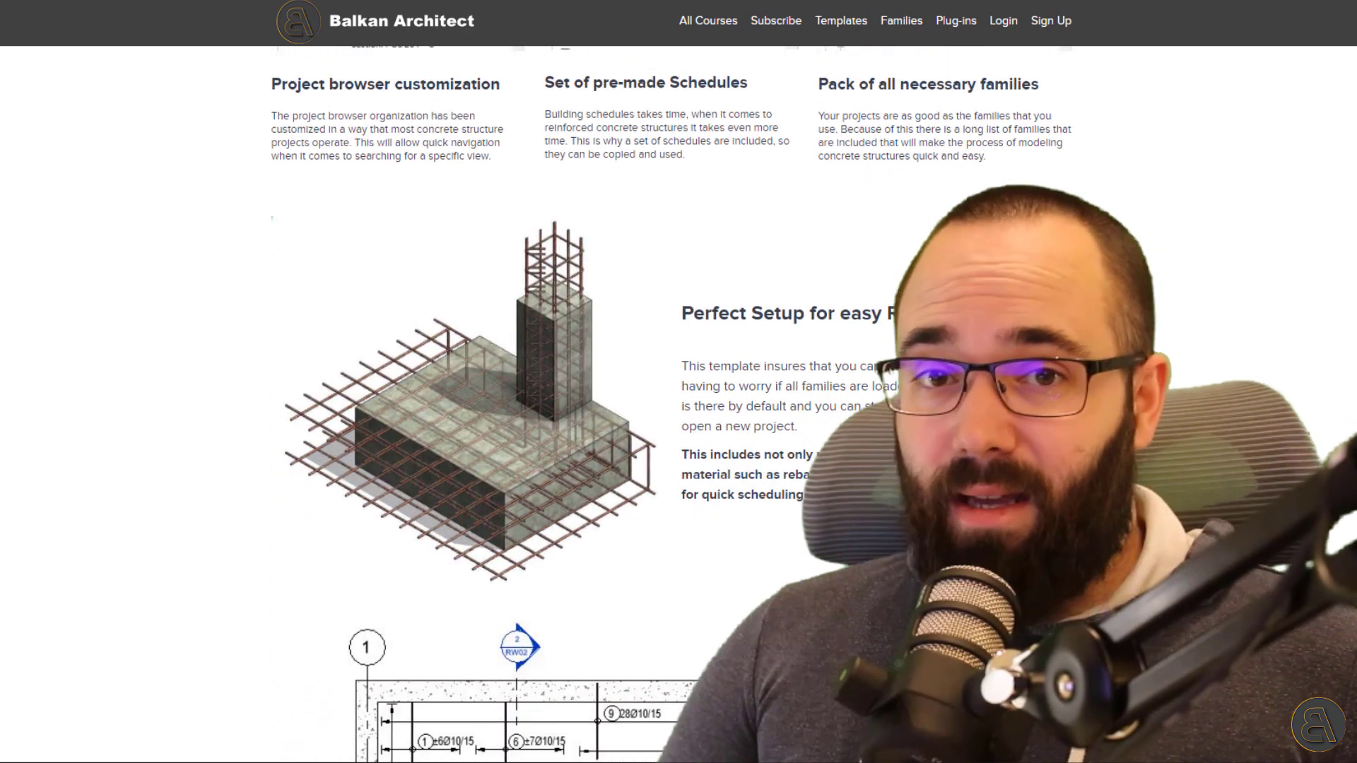
scroll(494, 353, down, 5)
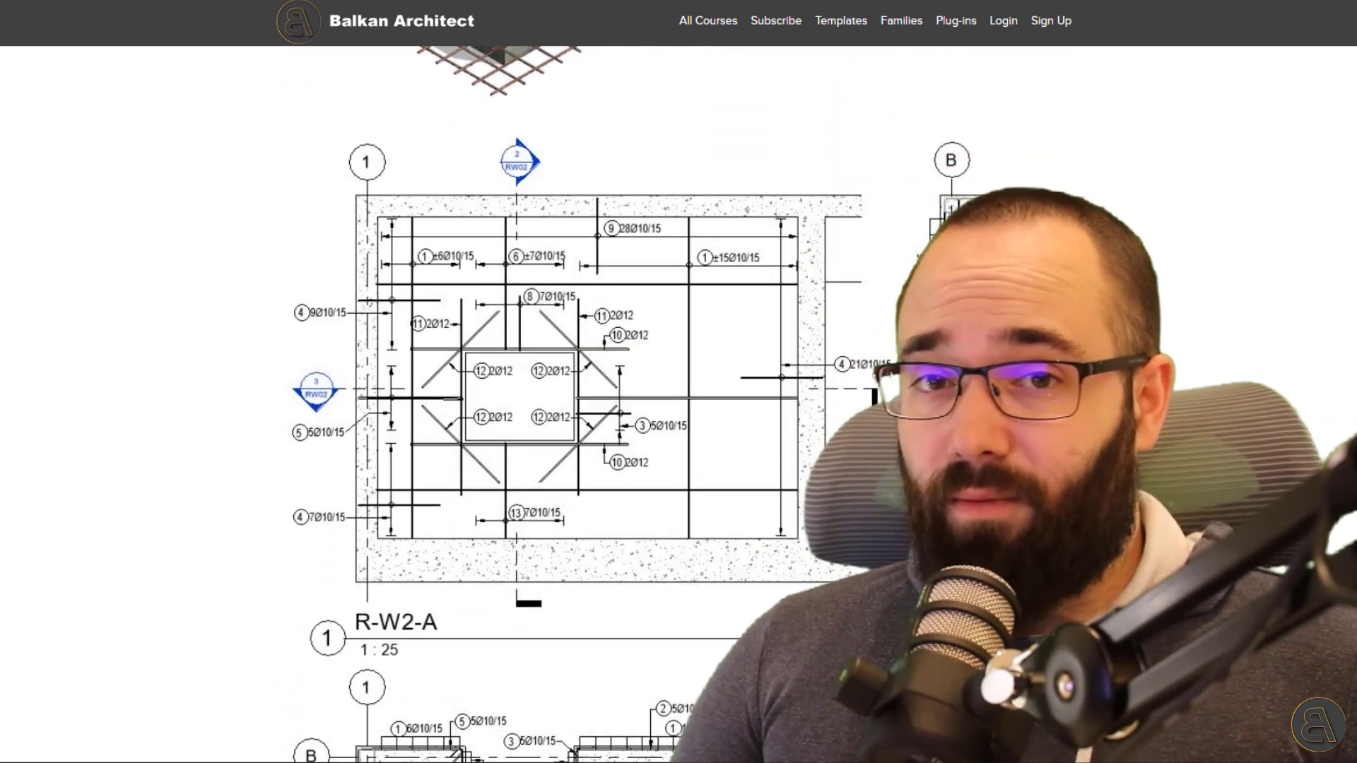
scroll(495, 354, down, 7)
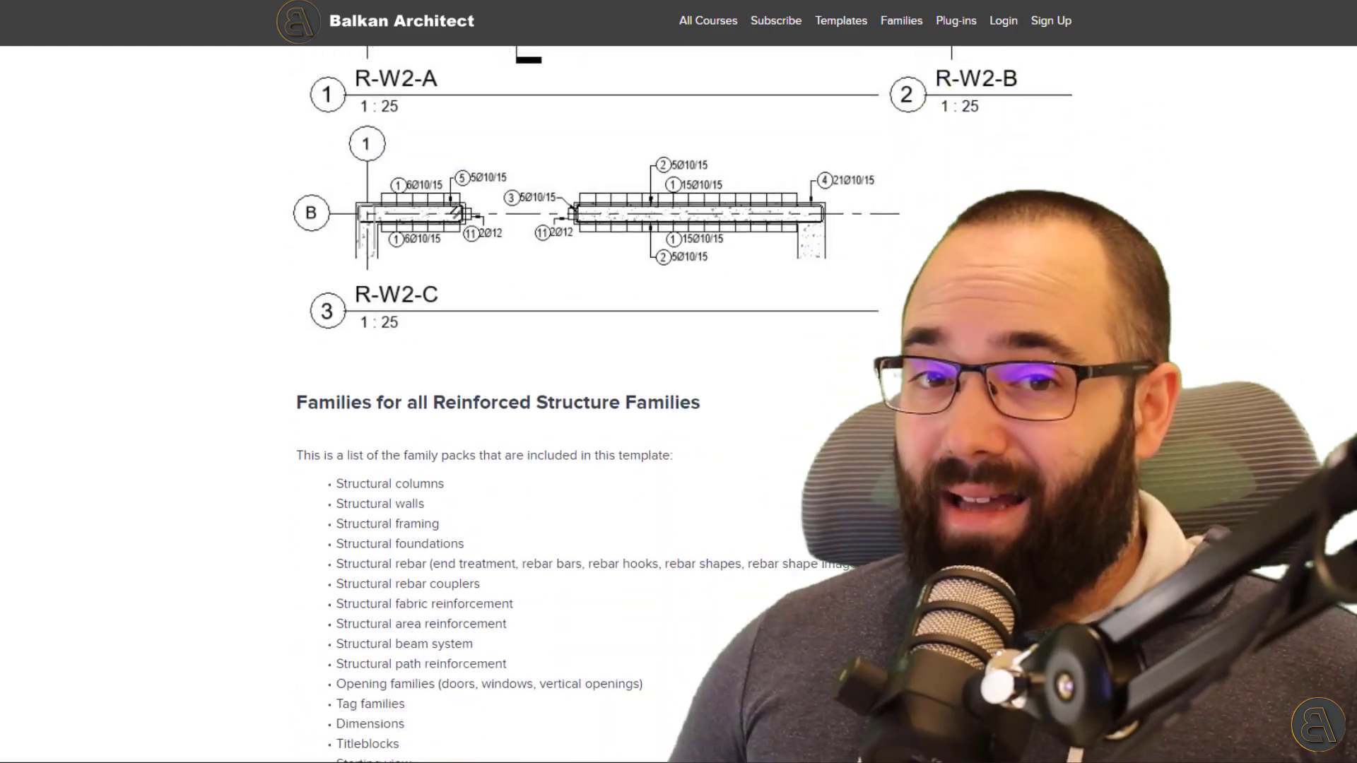
scroll(494, 353, down, 7)
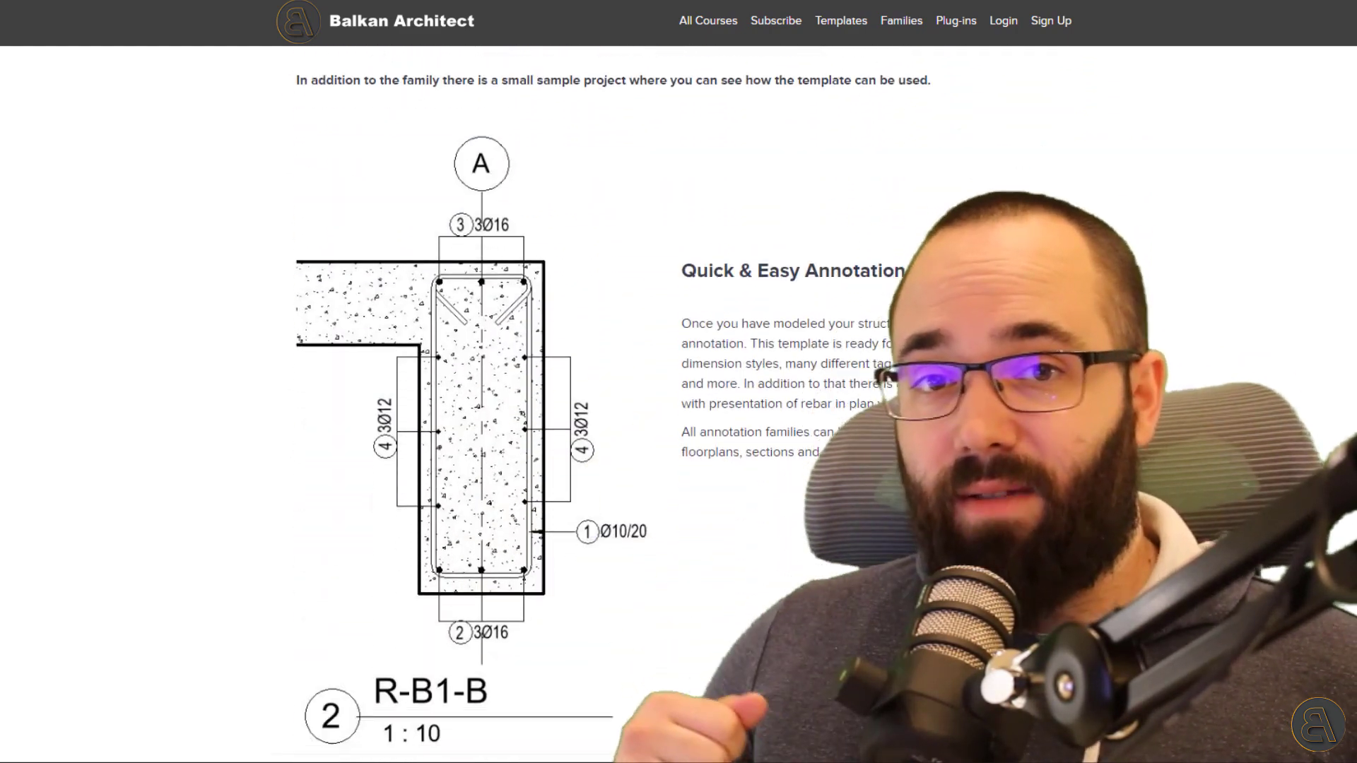
scroll(495, 353, down, 4)
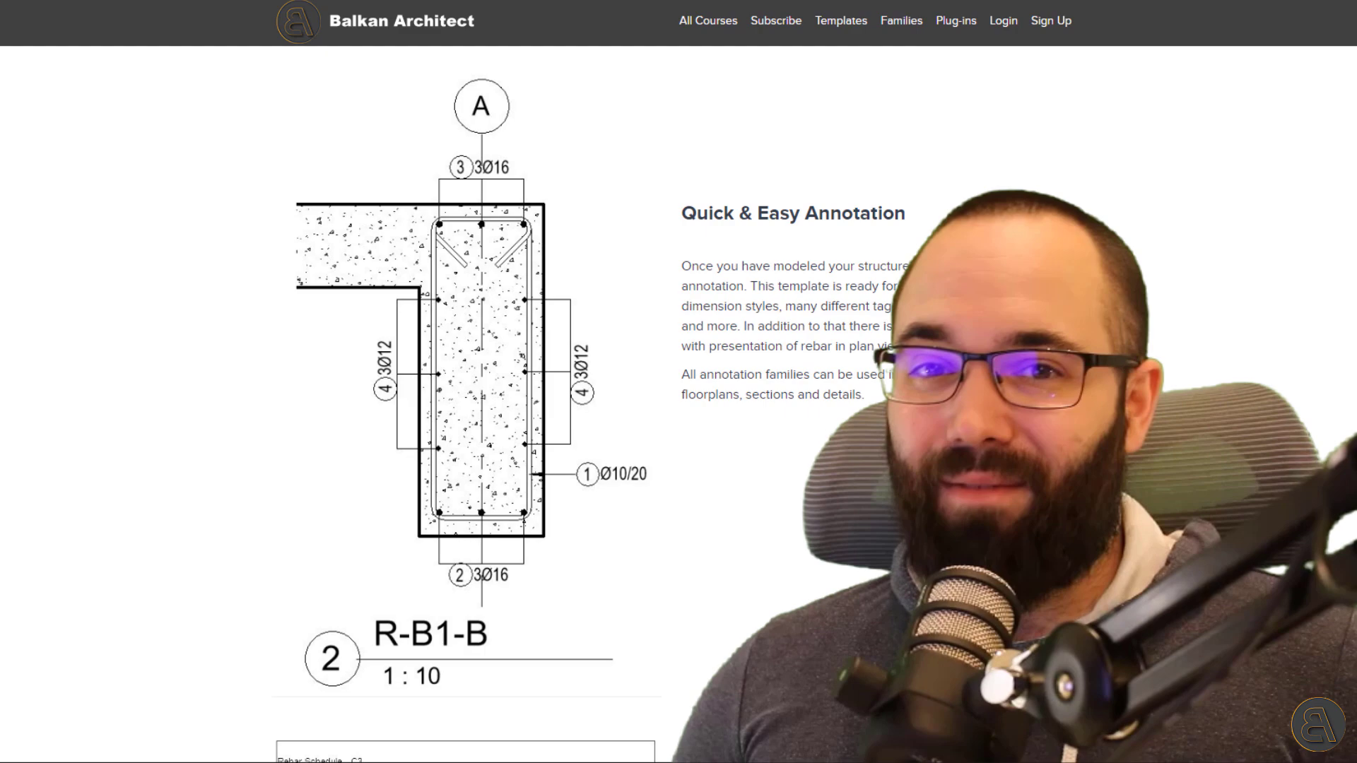
scroll(466, 403, down, 8)
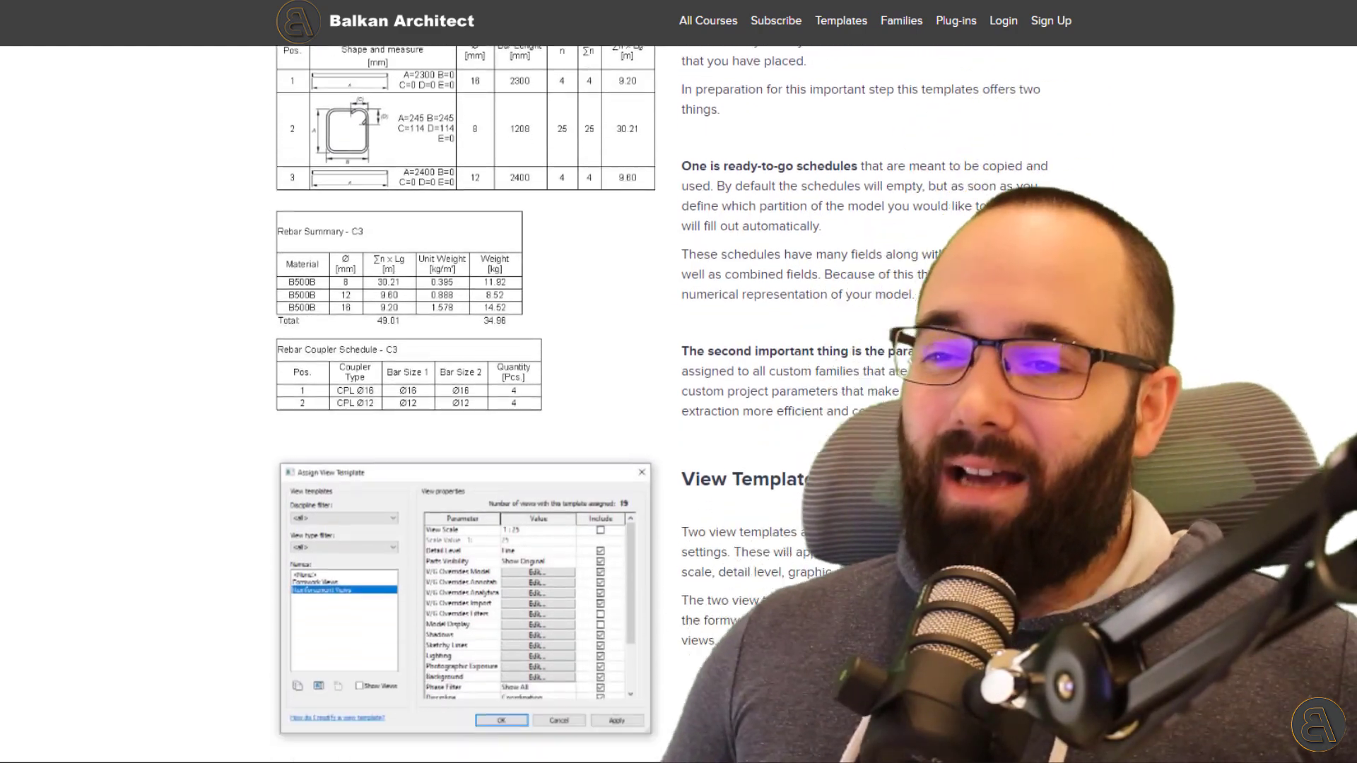
scroll(495, 354, down, 12)
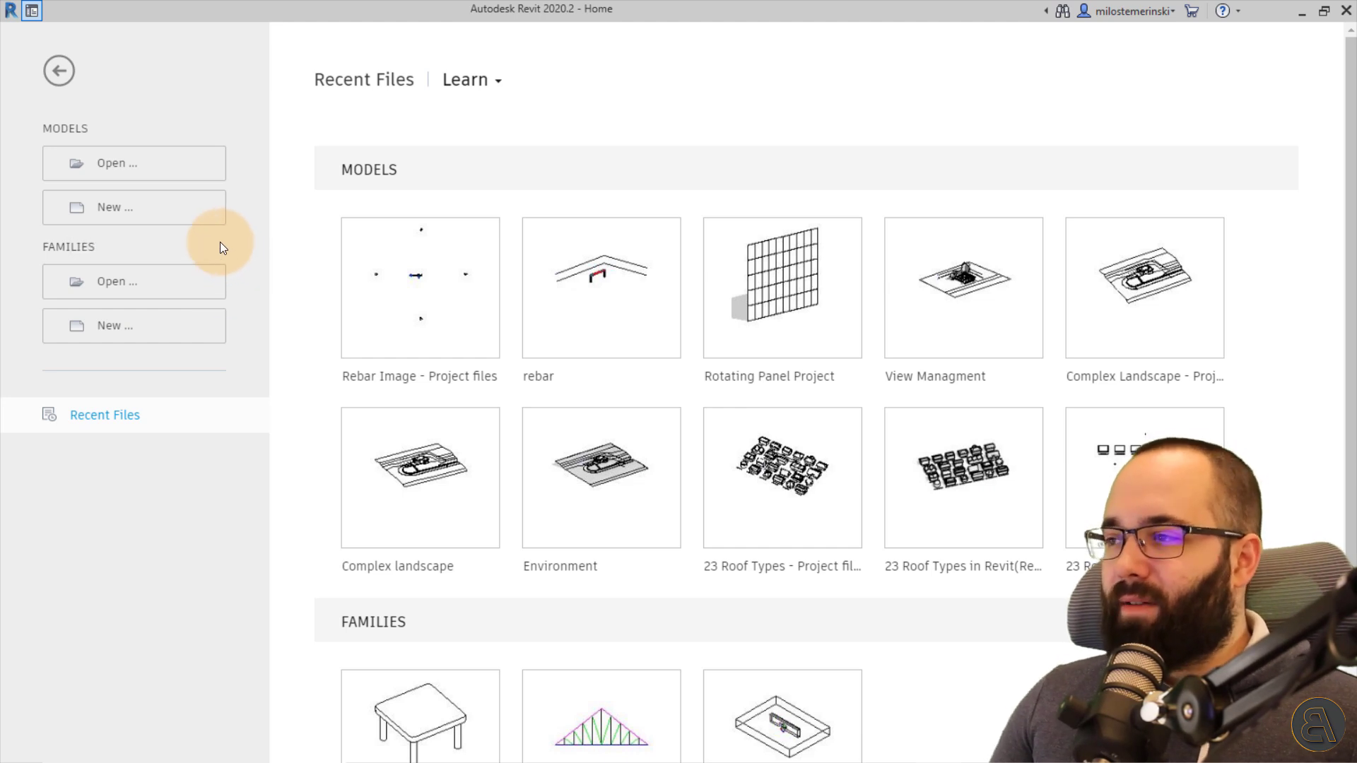
Step: Create a new project from the BalkanArchitect - Concrete & Reinforcement template
click(158, 225)
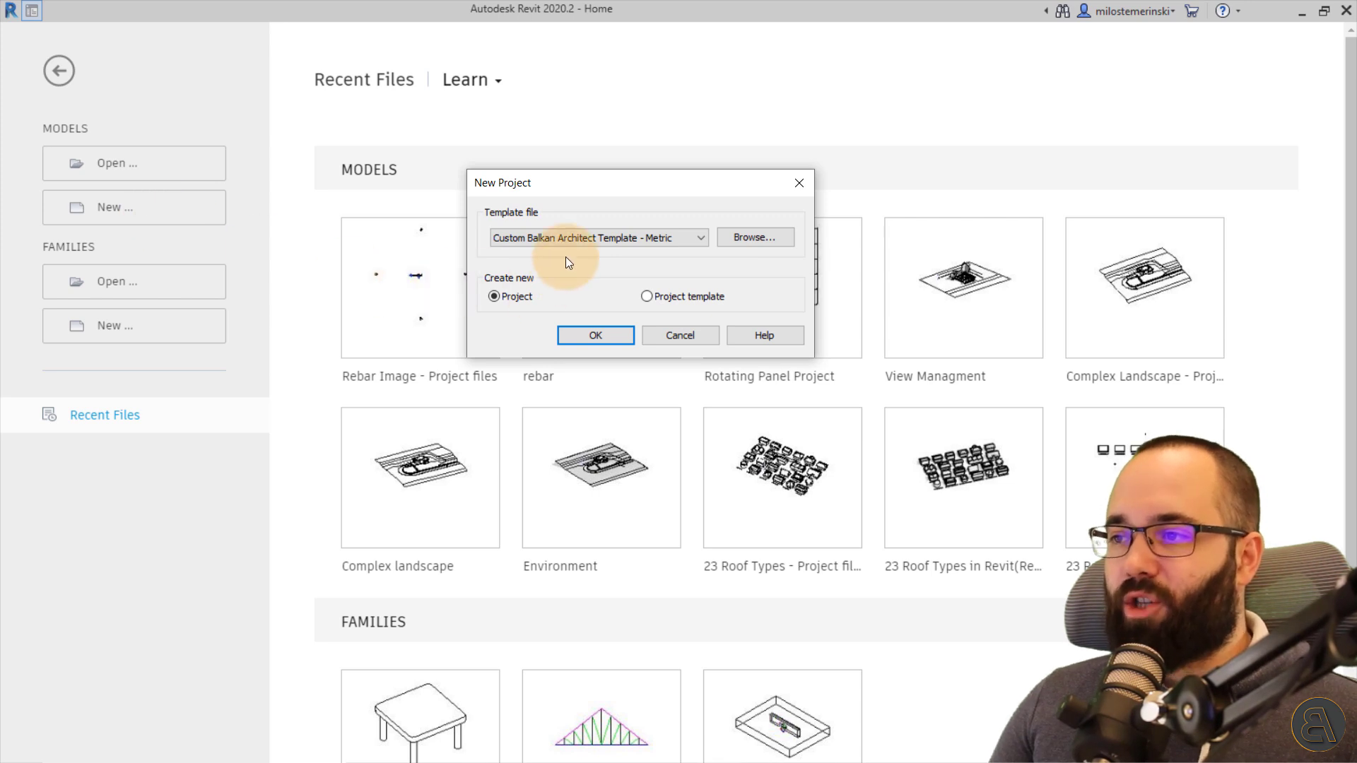
click(557, 239)
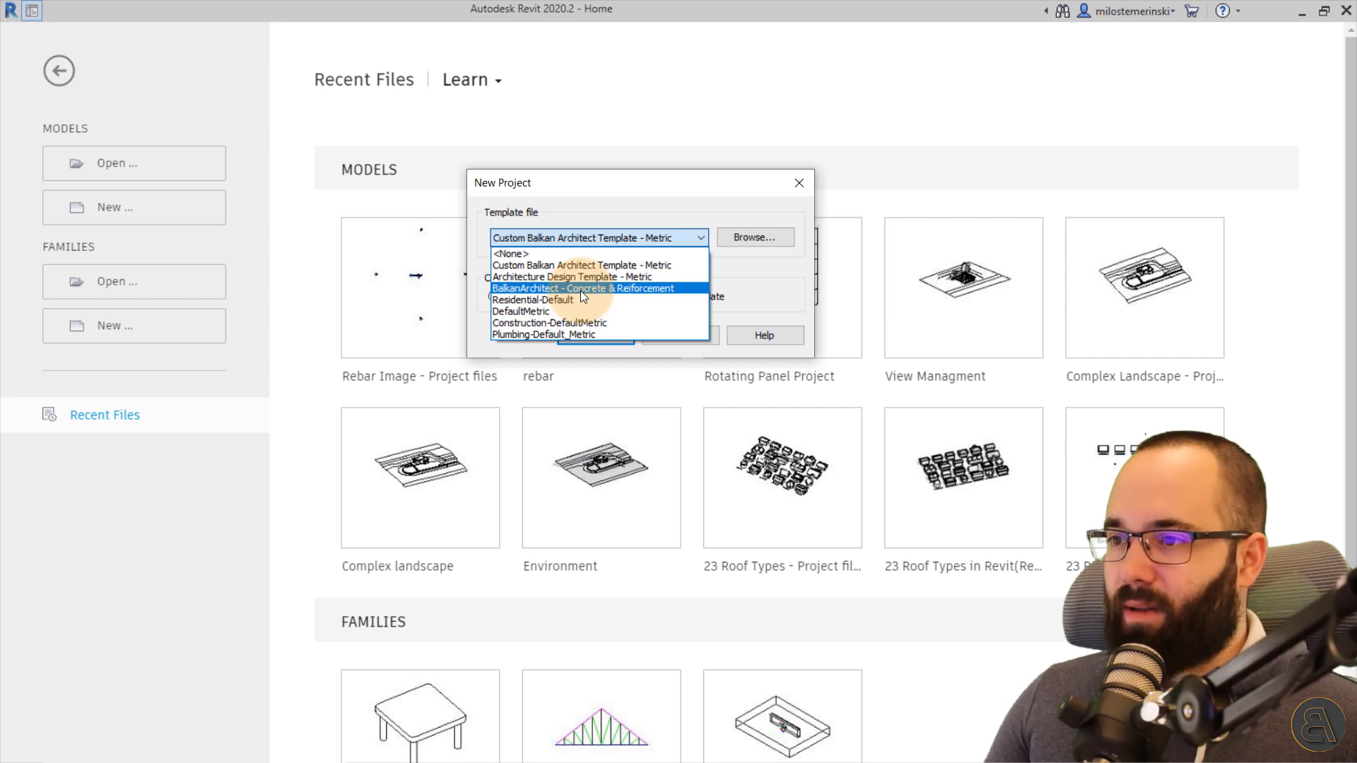
click(580, 289)
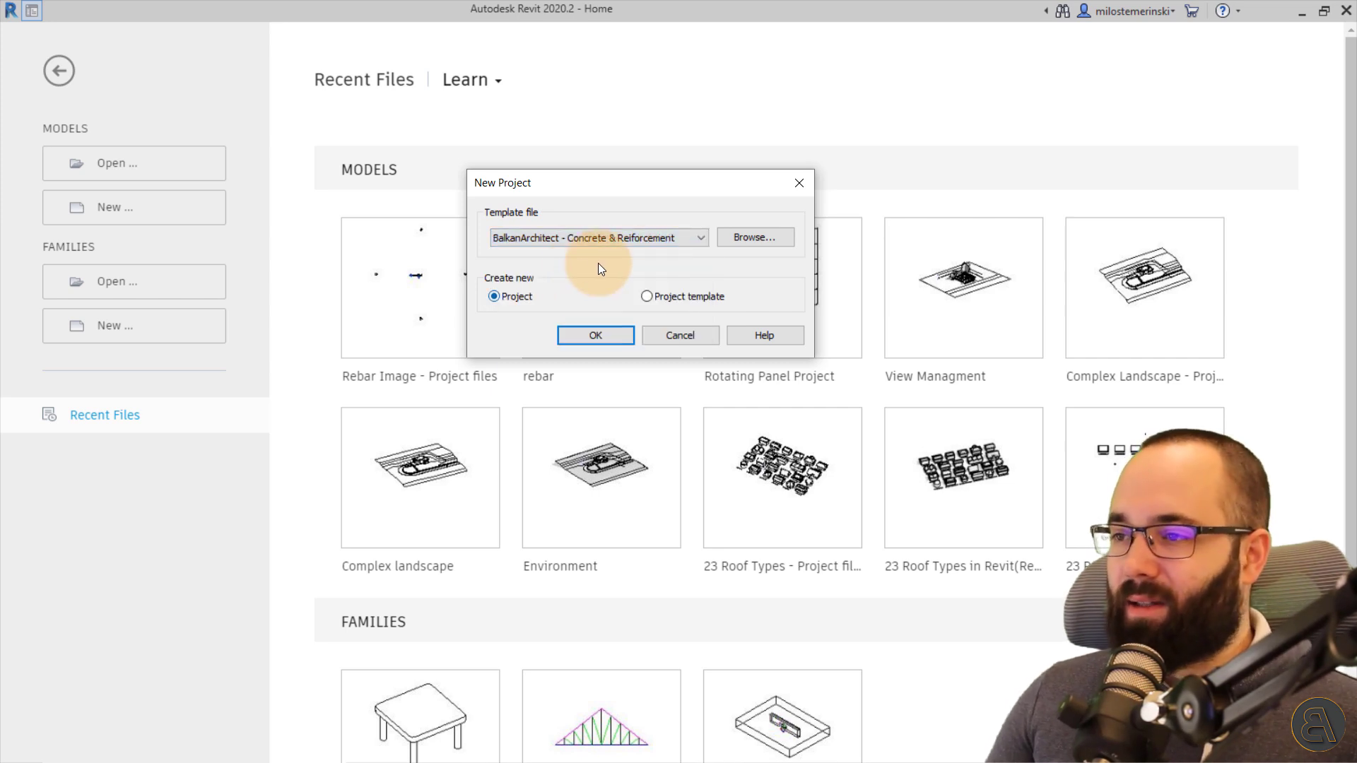
click(617, 341)
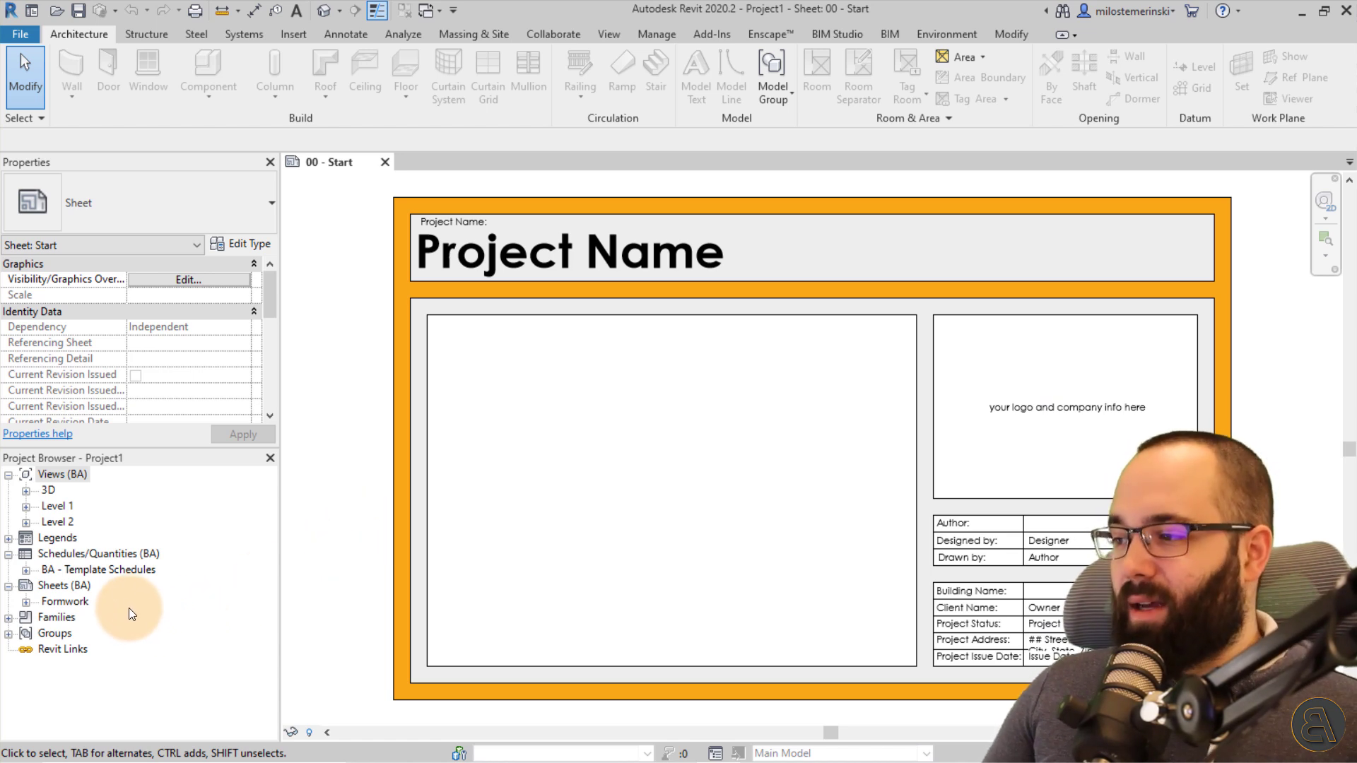
Step: Expand BA - Template Schedules to list the Rebar, Rebar Coupler and Wire Mesh schedules
click(26, 569)
click(44, 586)
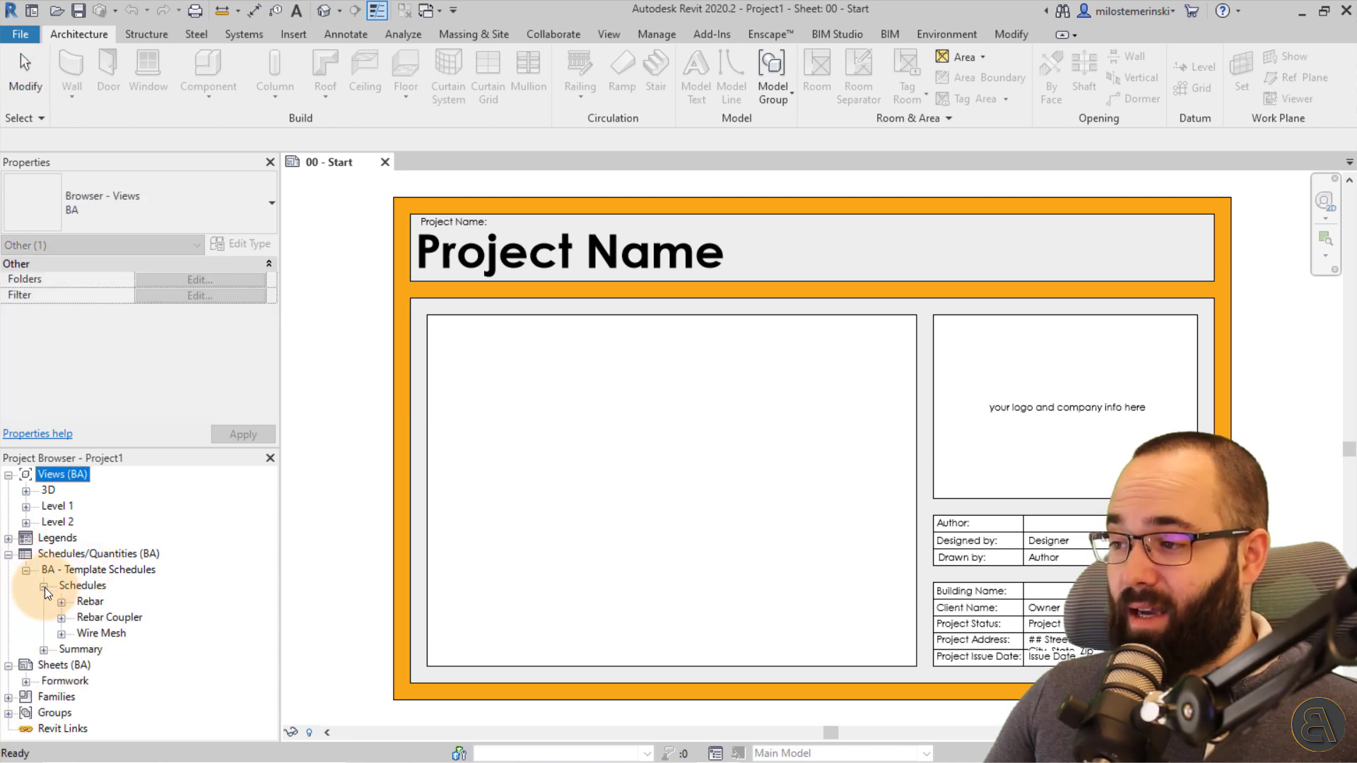
click(43, 650)
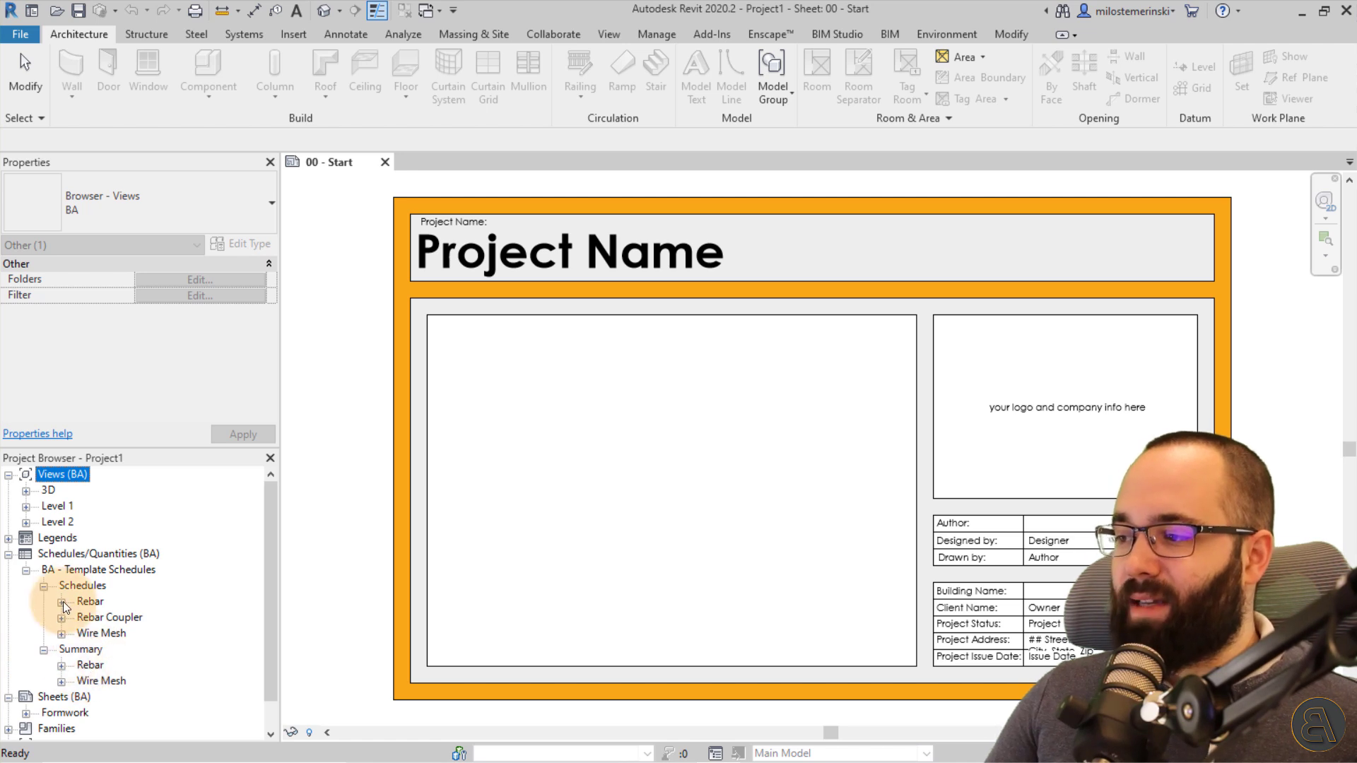
click(61, 602)
scroll(142, 599, down, 1)
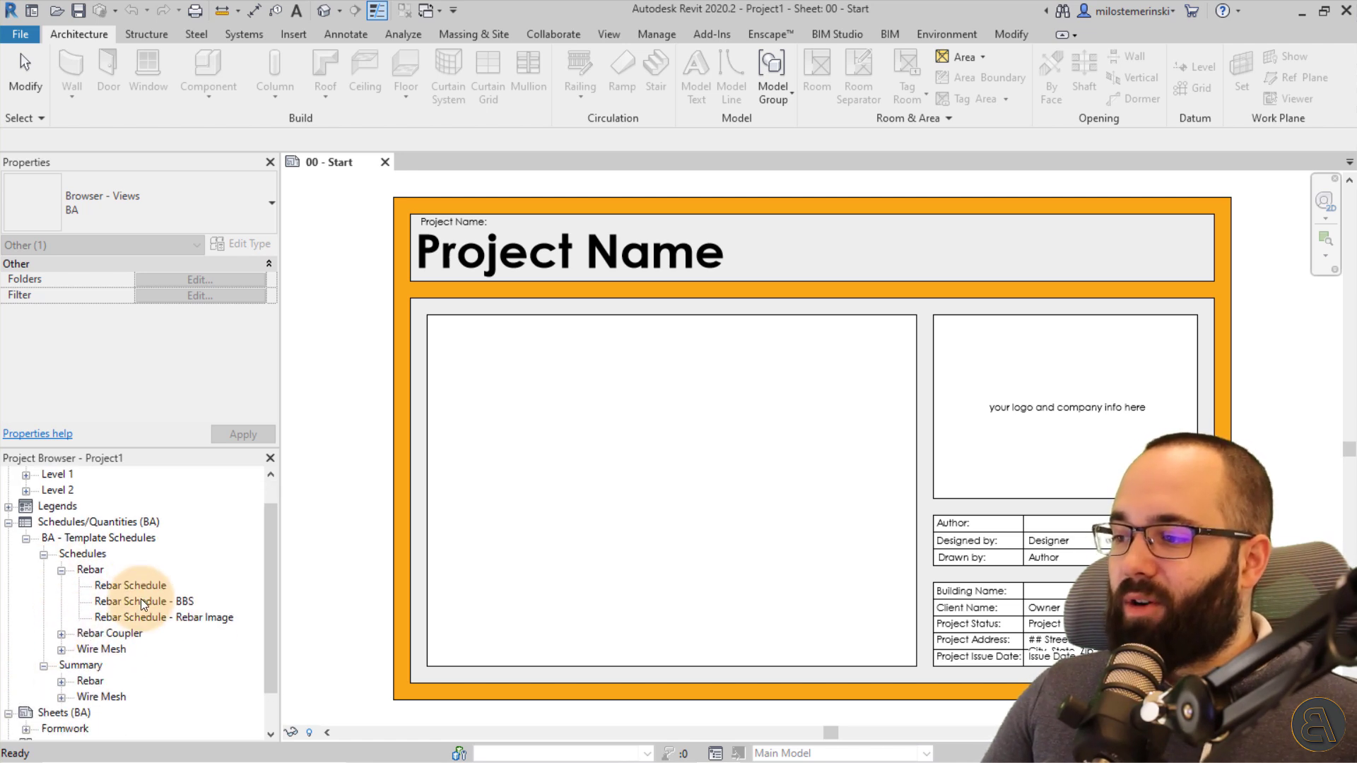
click(61, 634)
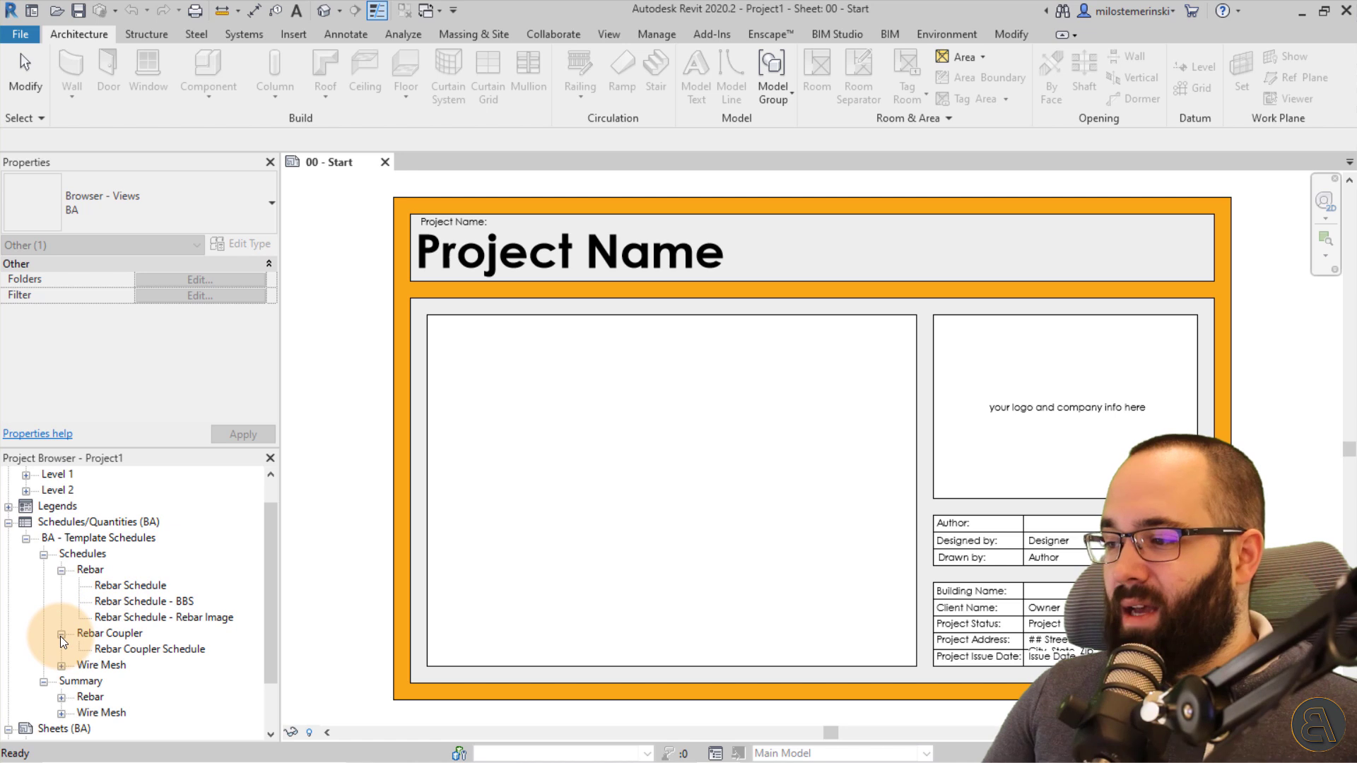
click(61, 666)
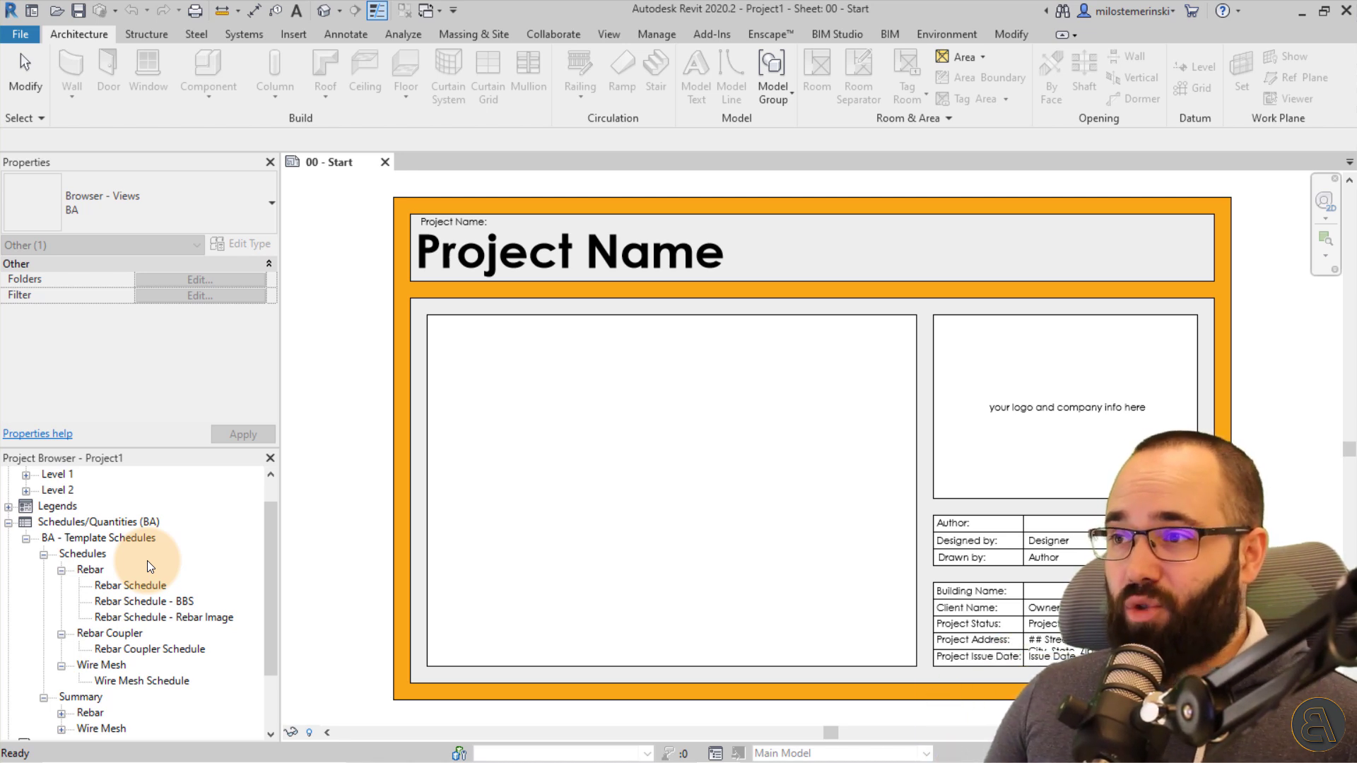
Step: Show the BIM Studio ribbon with its Rebar Image plug-in tools
click(837, 36)
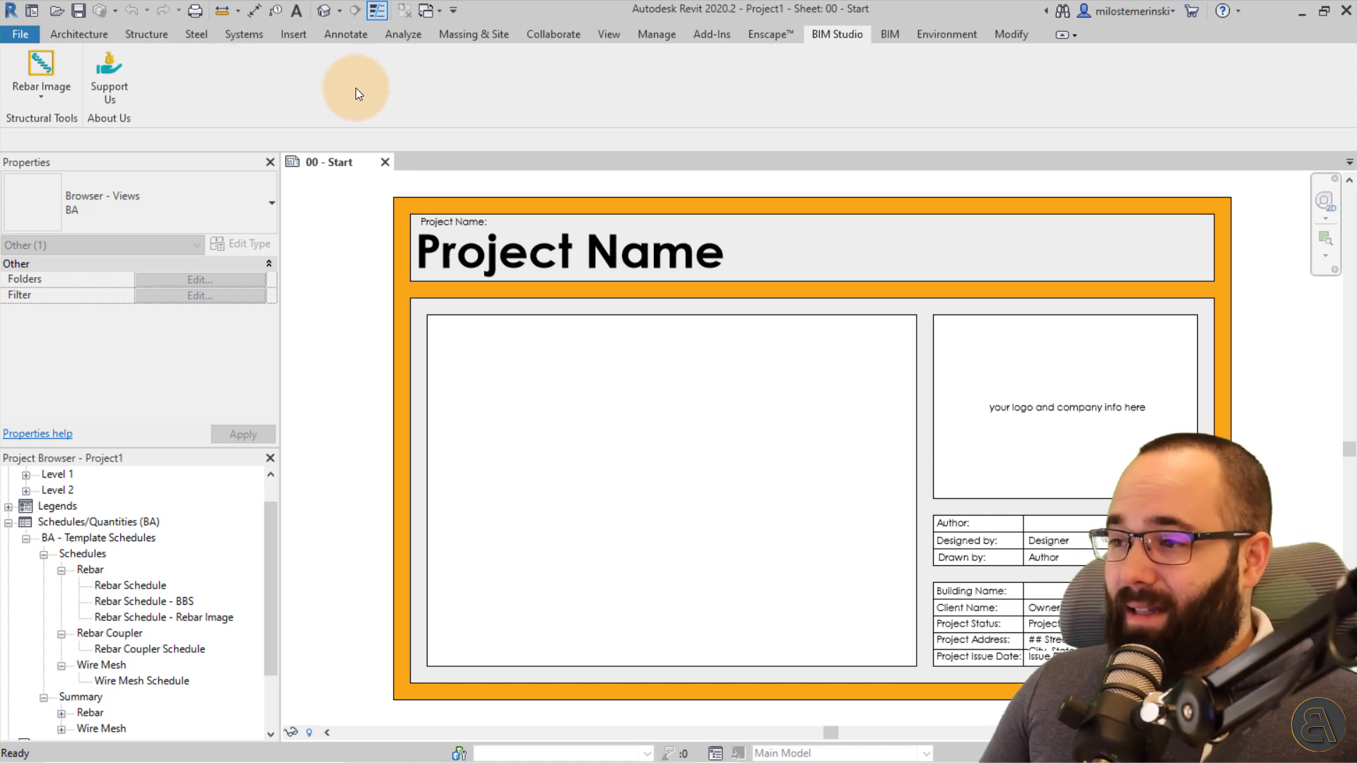
Step: Open Structural Plan: Level 1 from Views (BA) > Level 1 and pan it left
scroll(109, 550, up, 1)
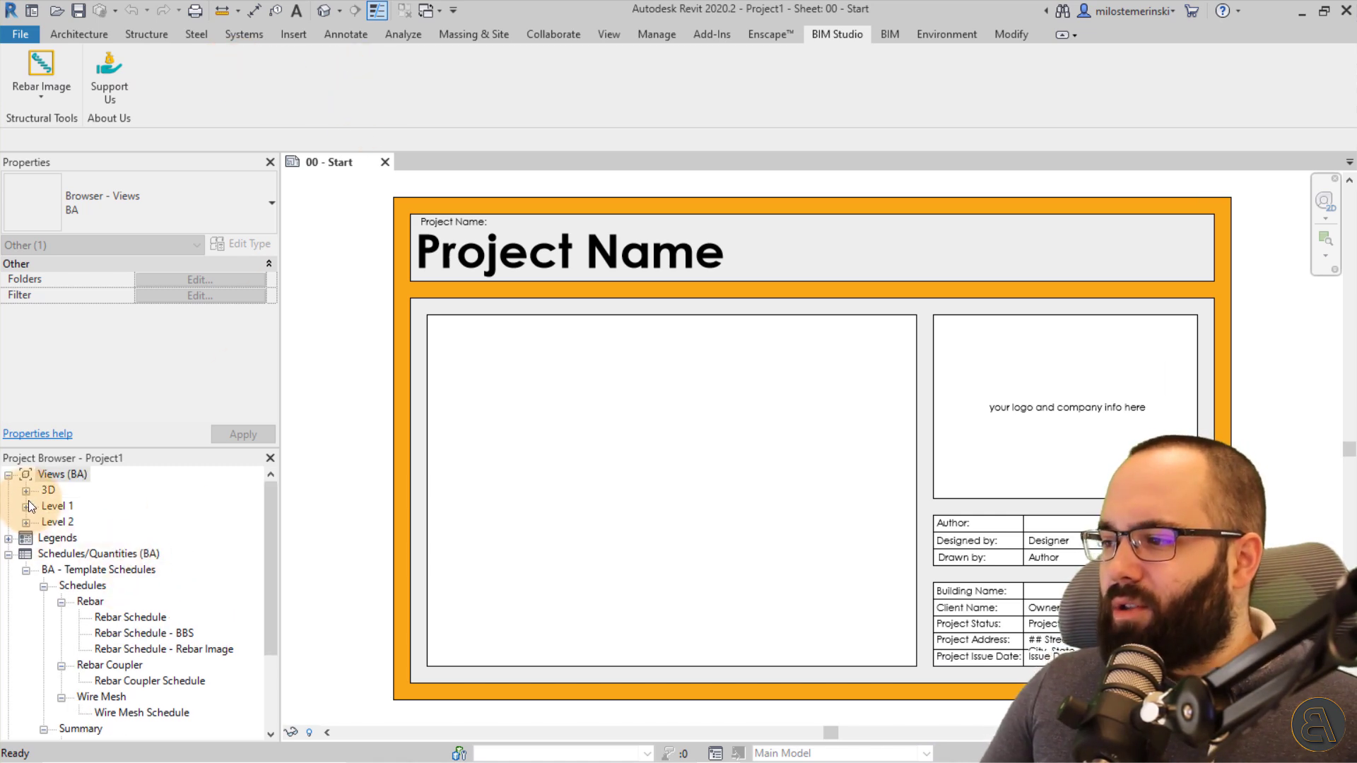
click(26, 506)
double_click(113, 555)
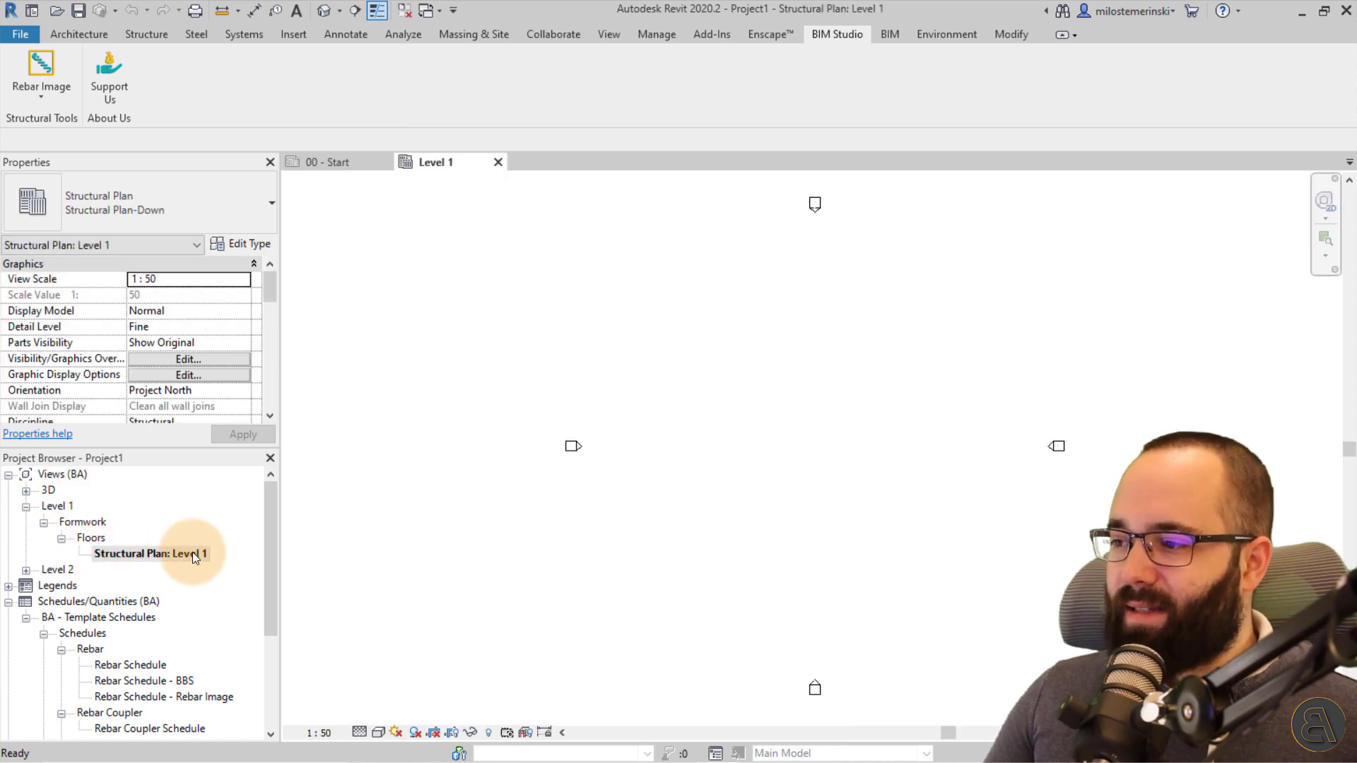
middle_drag(797, 491, 613, 472)
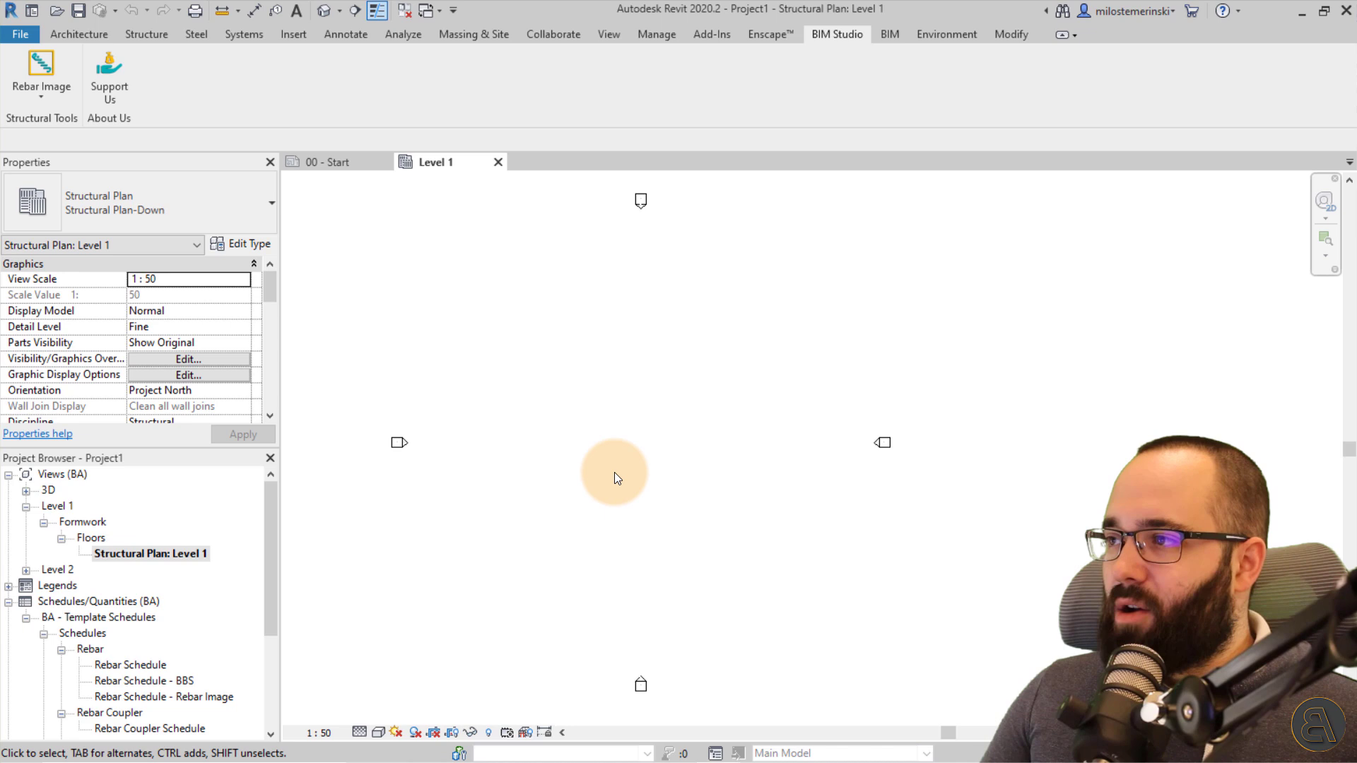
click(104, 72)
Step: Draw a short horizontal BA-Beam-Concrete-30x60 beam near the centre of the Level 1 plan
click(91, 40)
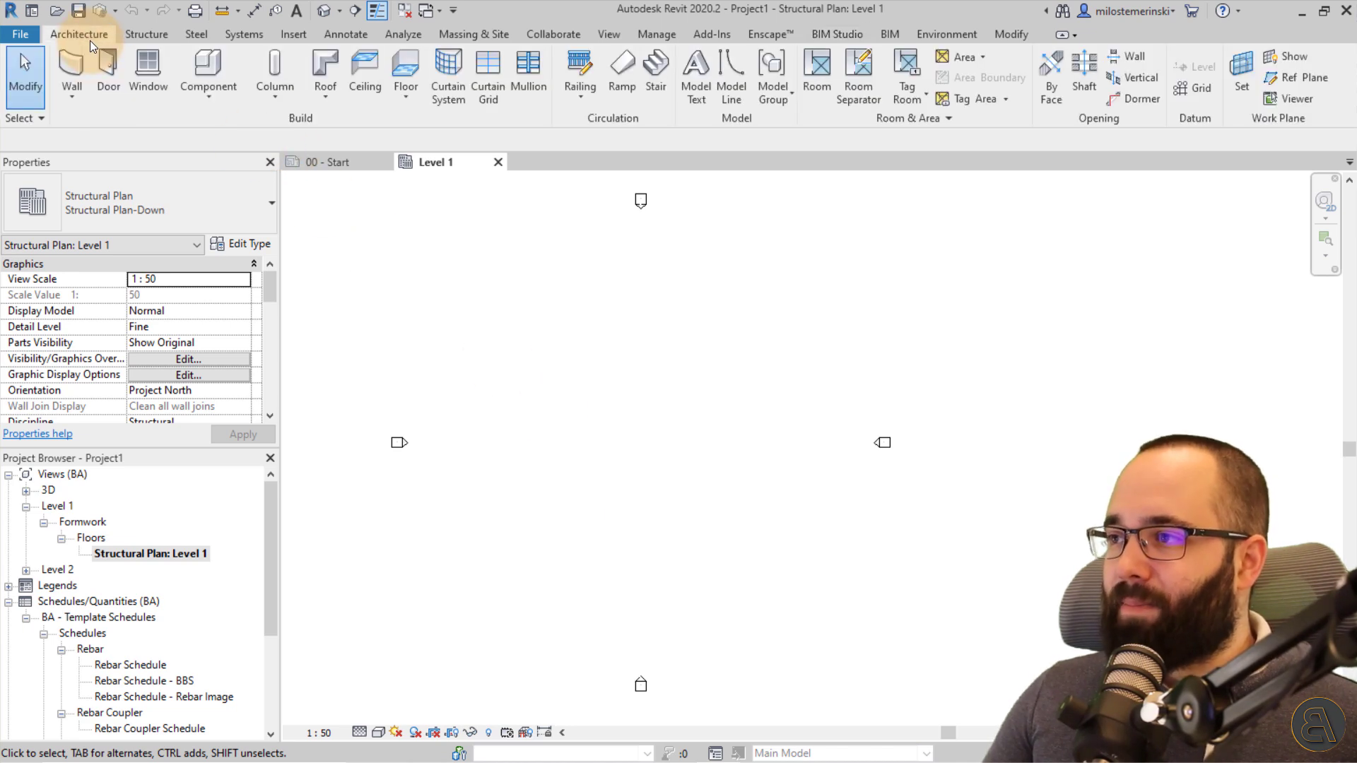
click(157, 36)
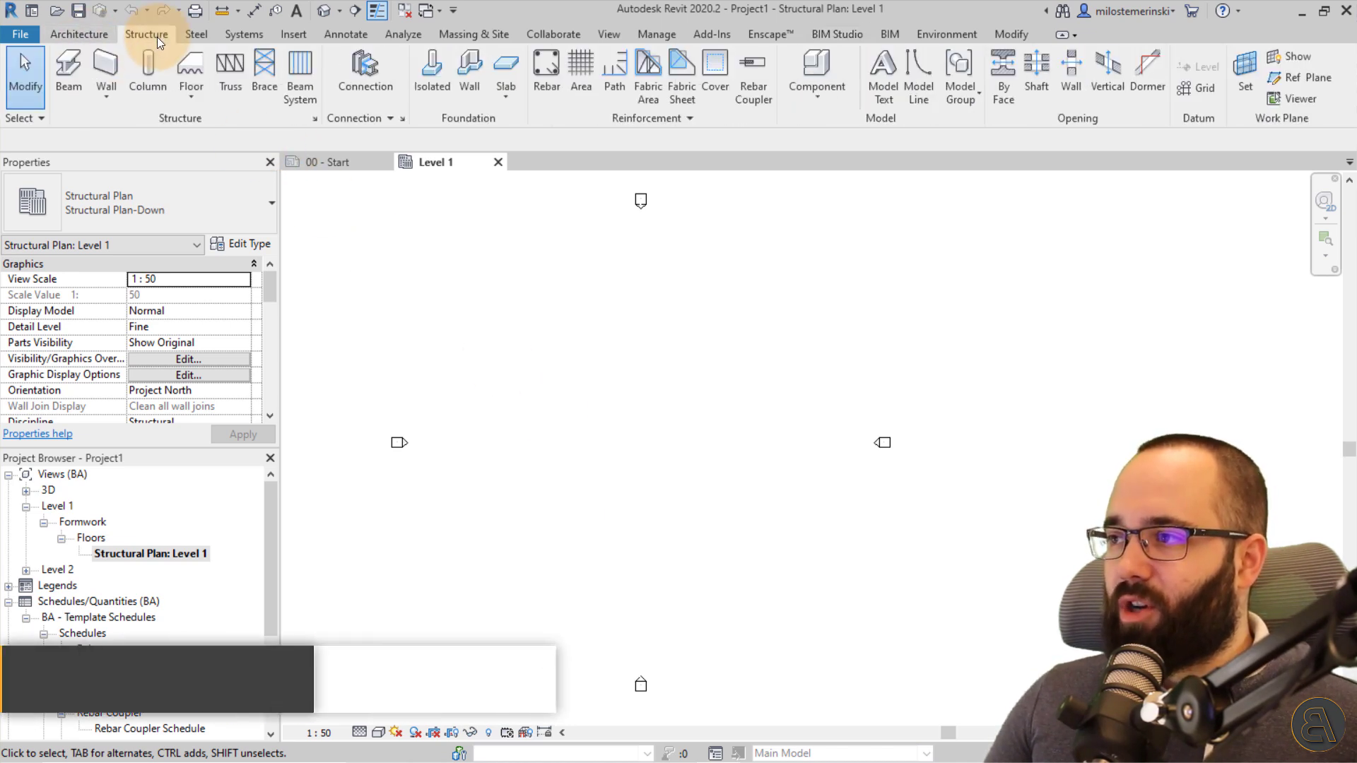
click(147, 84)
click(78, 86)
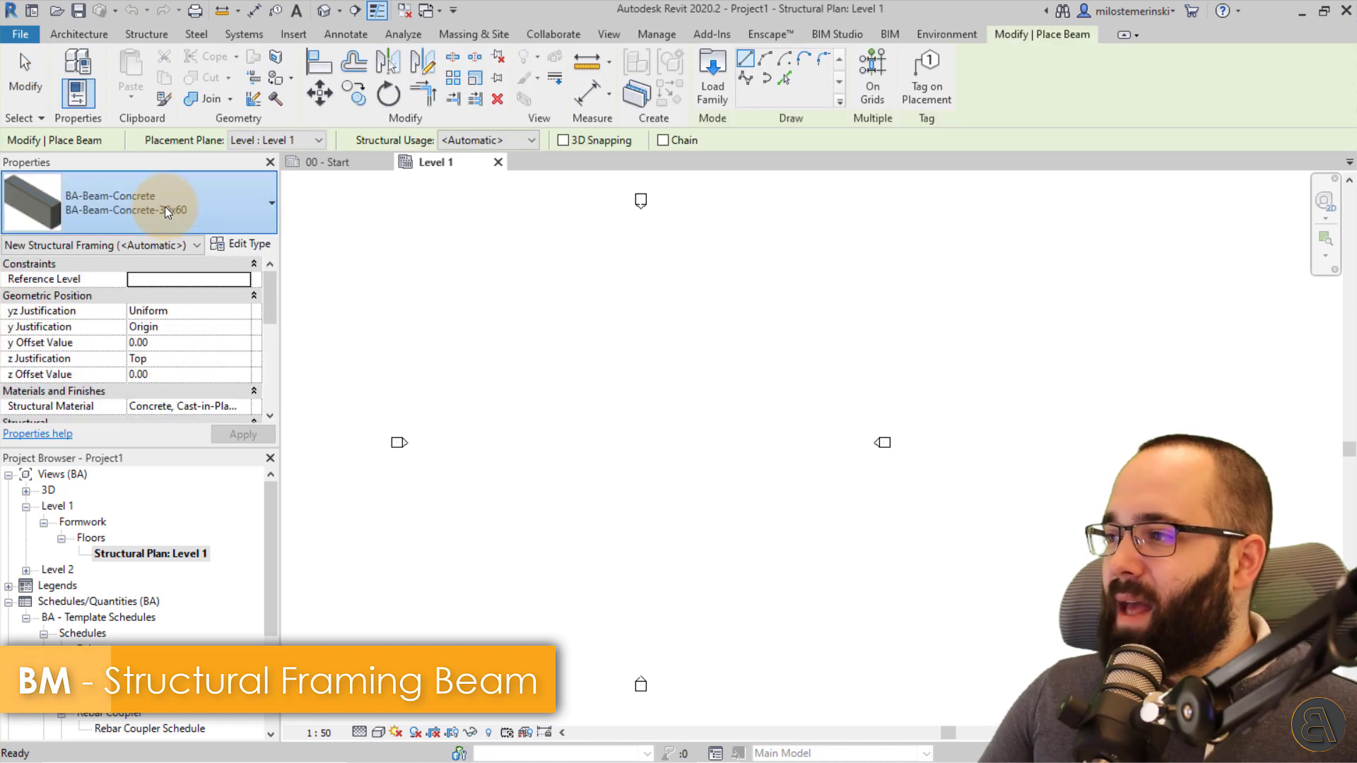
click(164, 206)
click(138, 302)
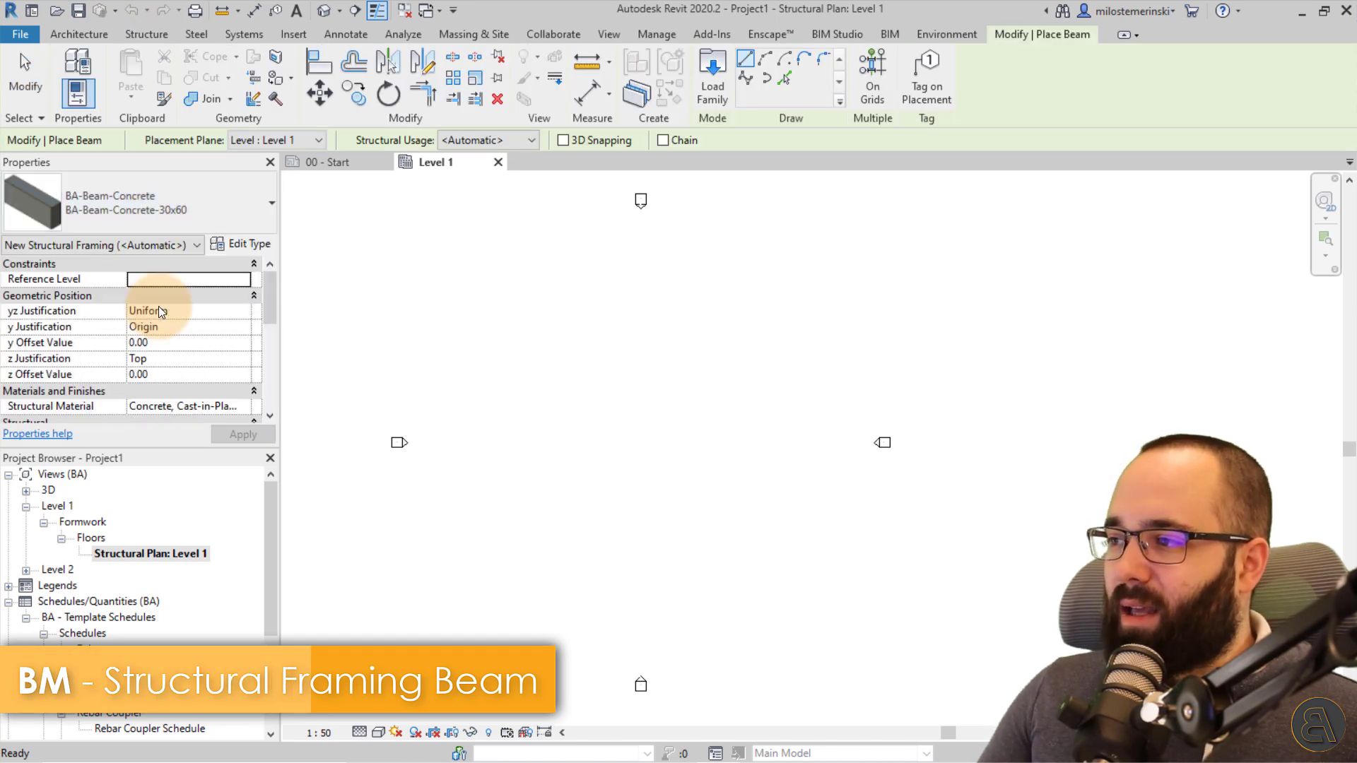
click(597, 448)
click(679, 448)
key(Escape)
key(Escape)
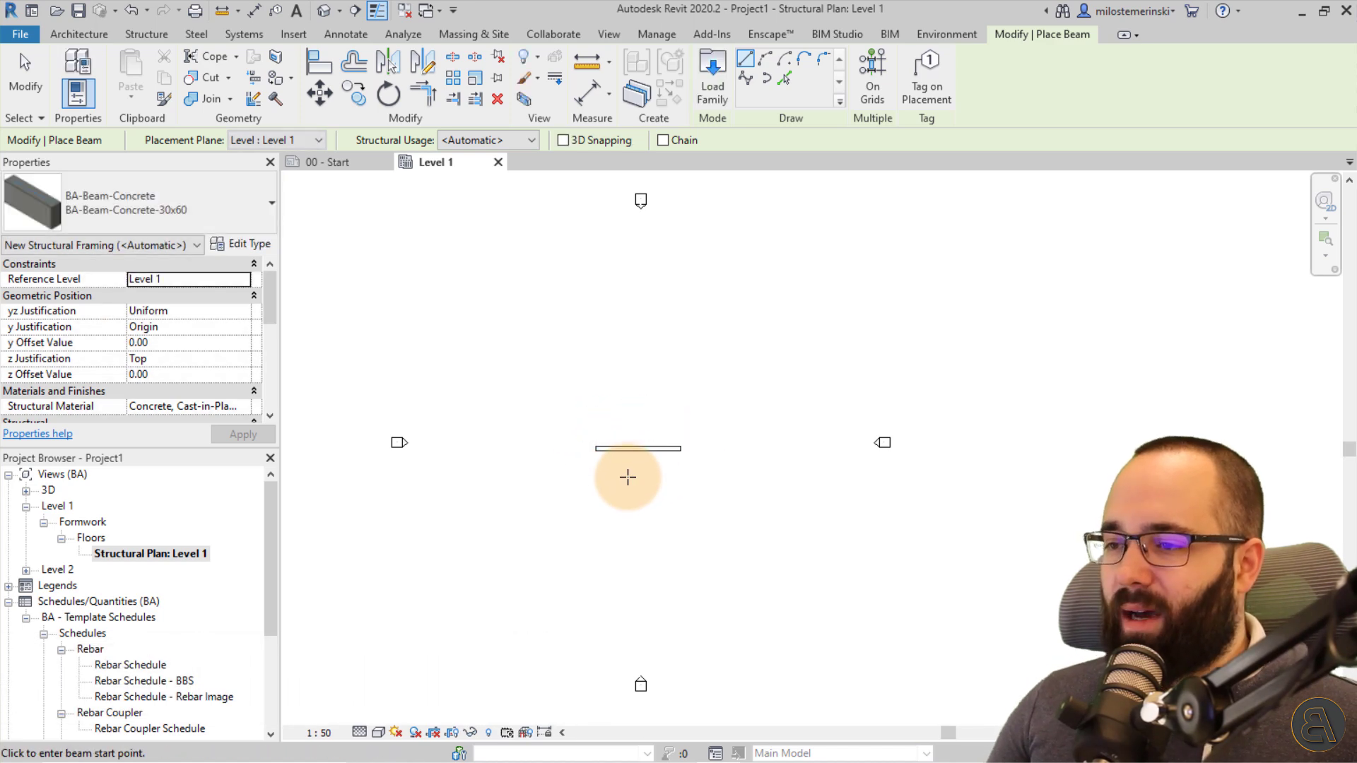
scroll(631, 455, up, 2)
scroll(630, 455, up, 1)
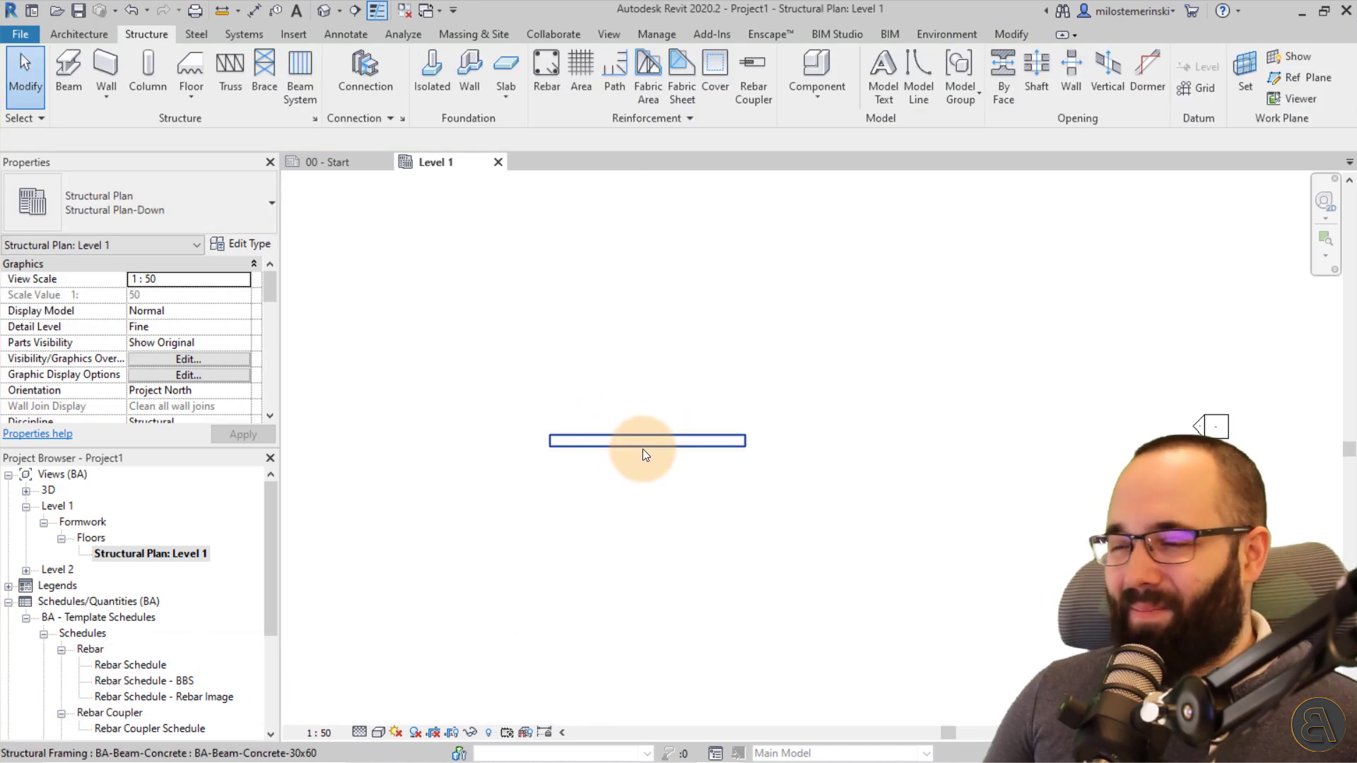
scroll(640, 447, up, 2)
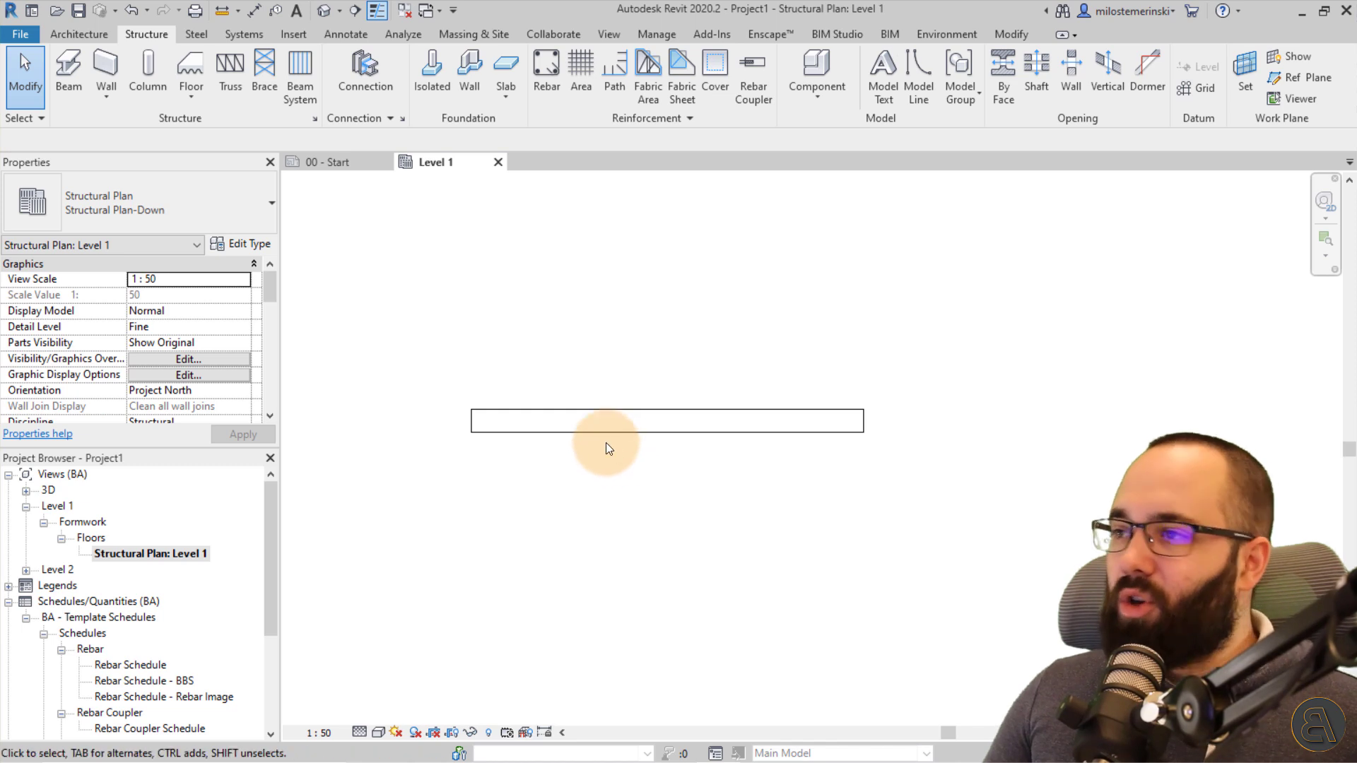
Step: Cut one section lengthwise along the beam and a second cross section through it
click(359, 11)
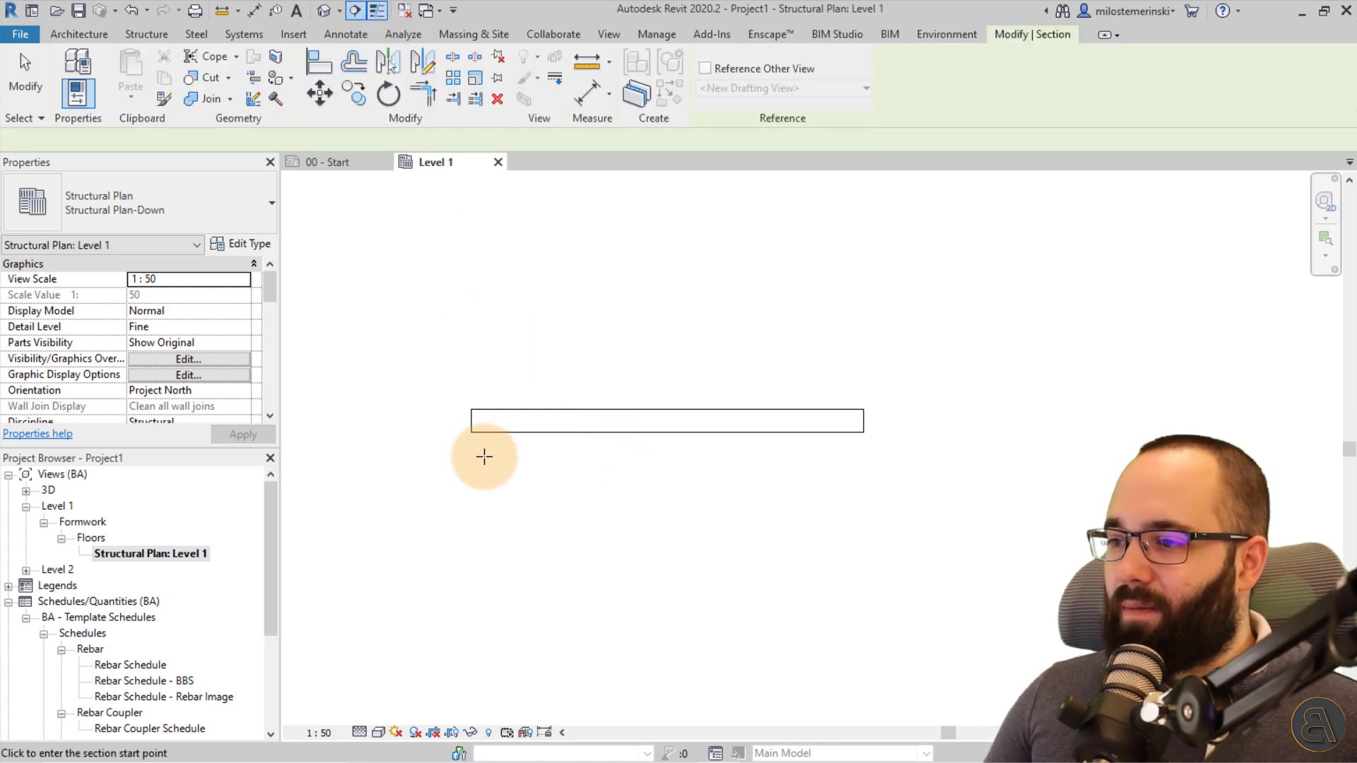
click(434, 424)
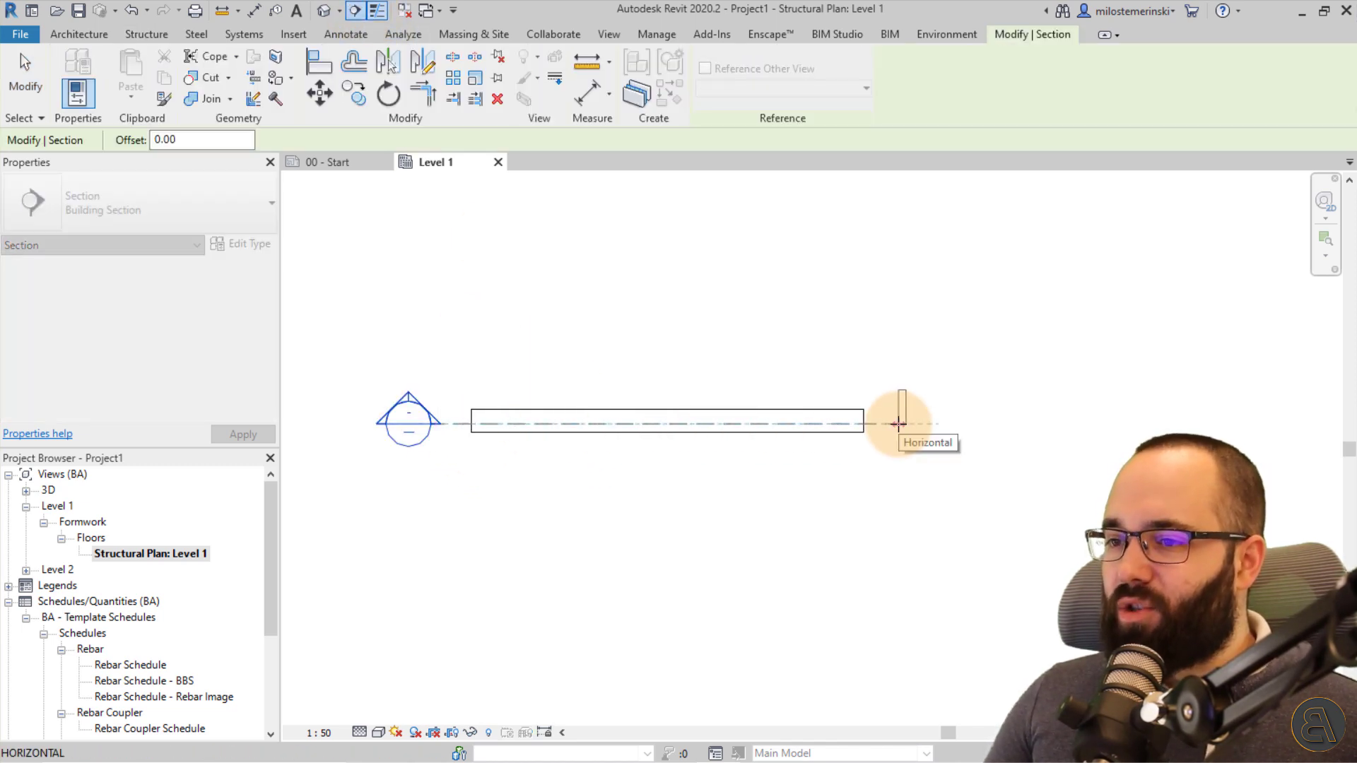
click(897, 422)
key(Escape)
key(Escape)
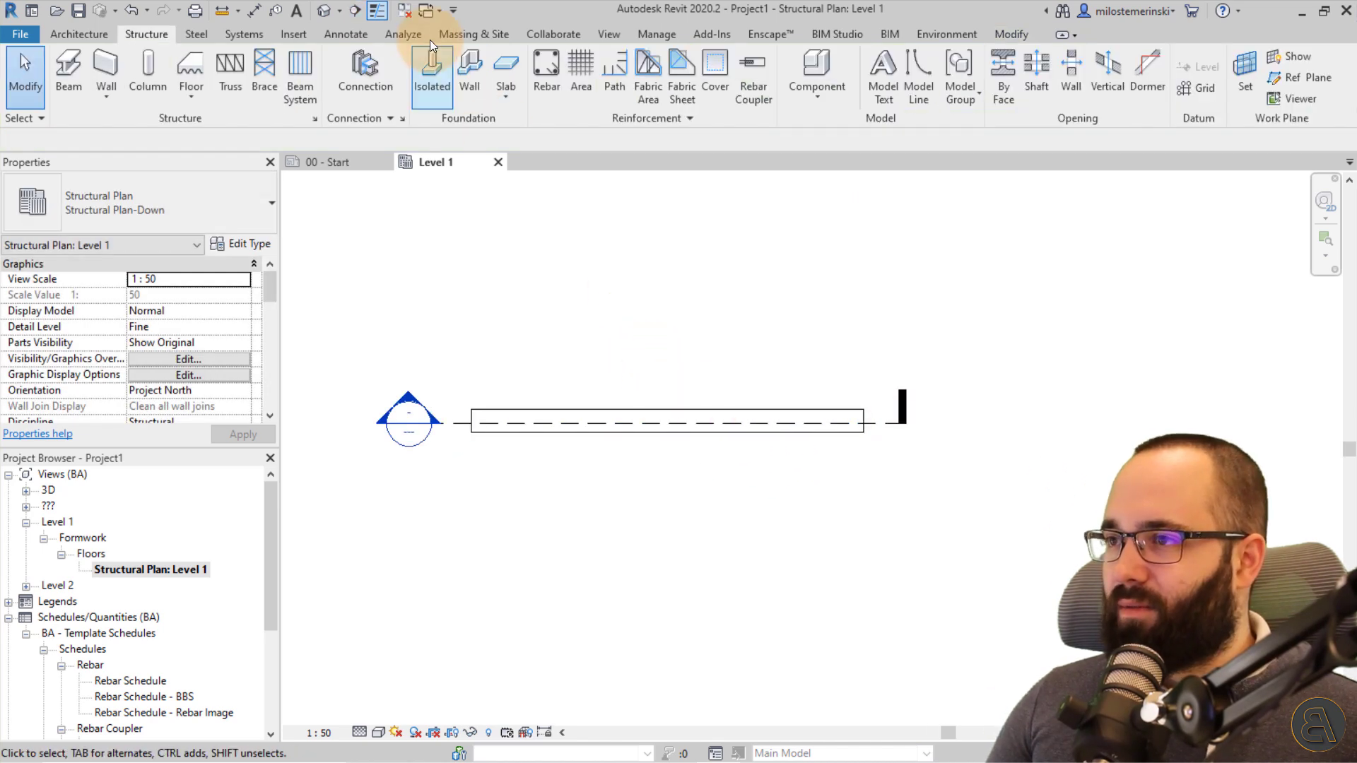
click(358, 11)
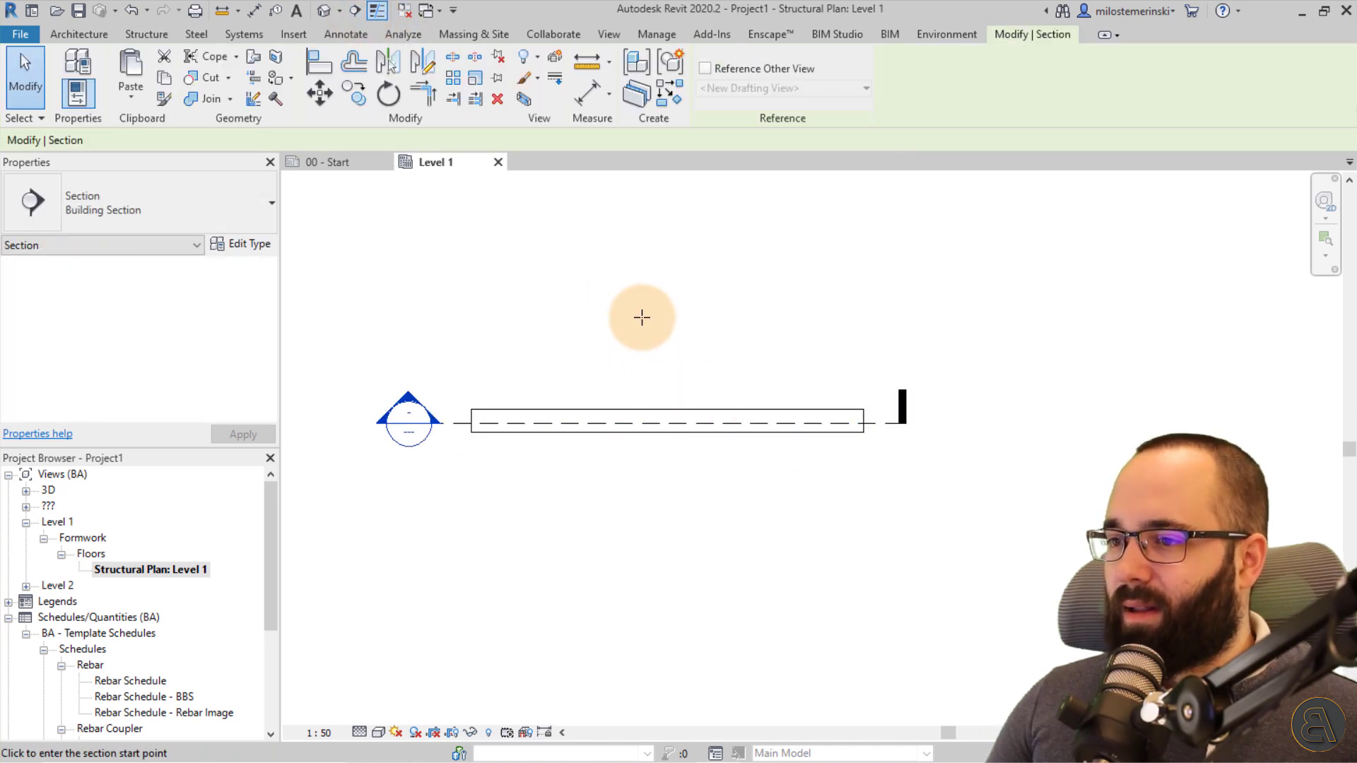
click(766, 455)
click(769, 387)
key(Escape)
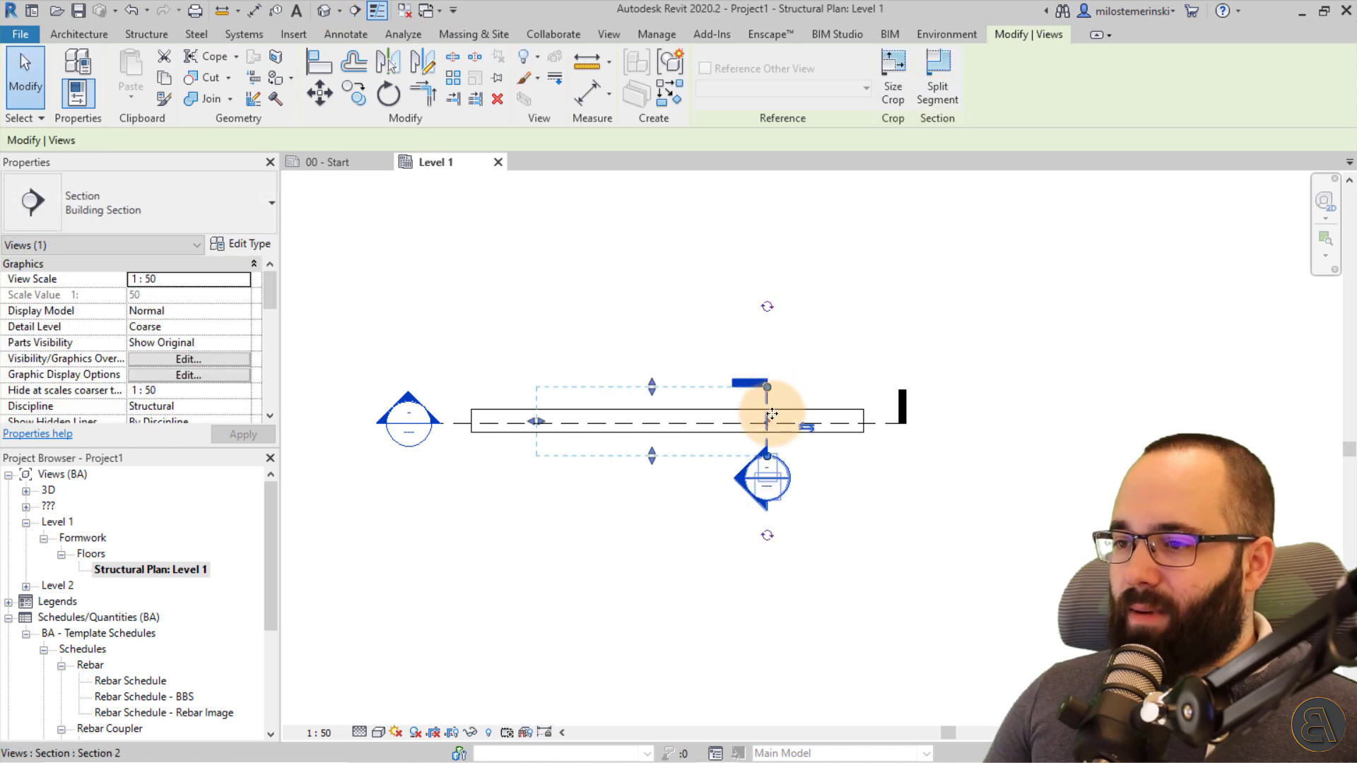
key(Escape)
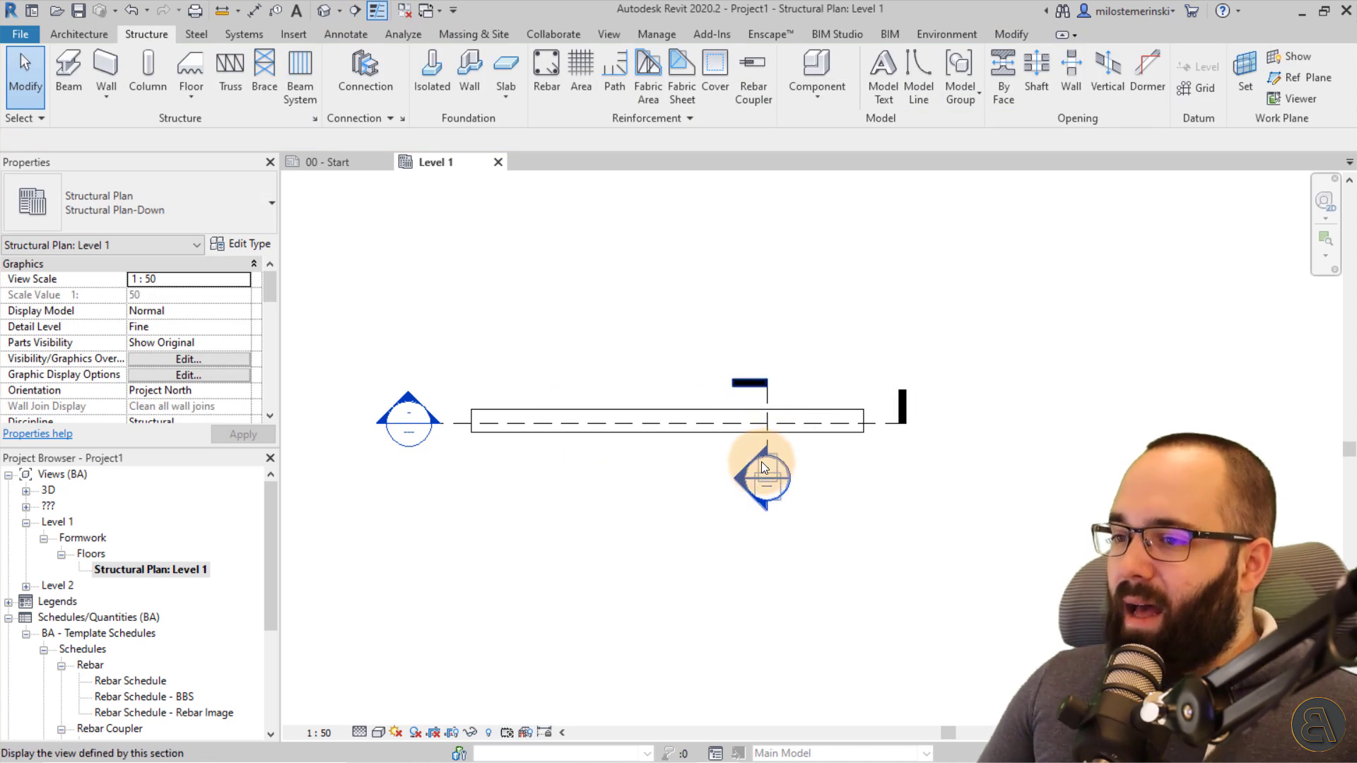
Step: Open Section 2 and drag its crop region's top and bottom edges in tight to the beam
double_click(735, 480)
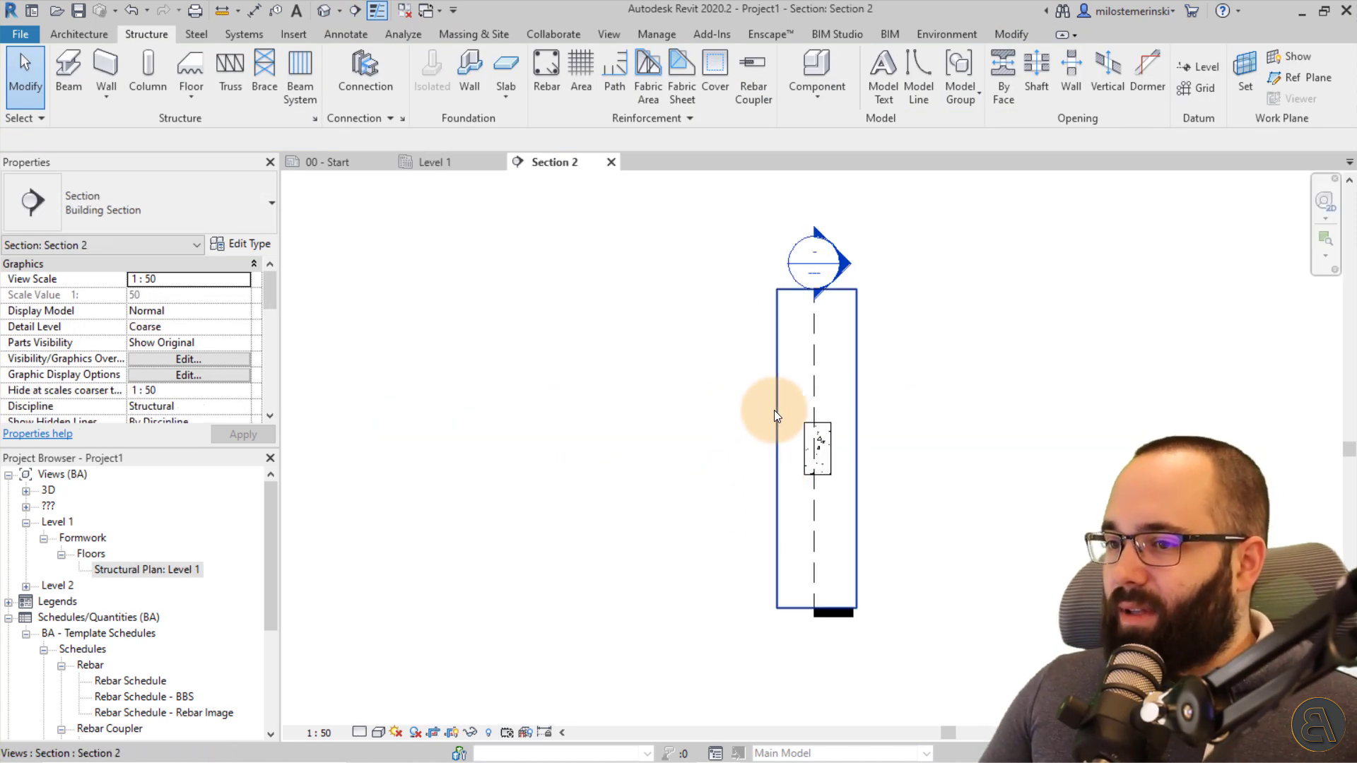
scroll(890, 462, up, 3)
scroll(752, 430, down, 2)
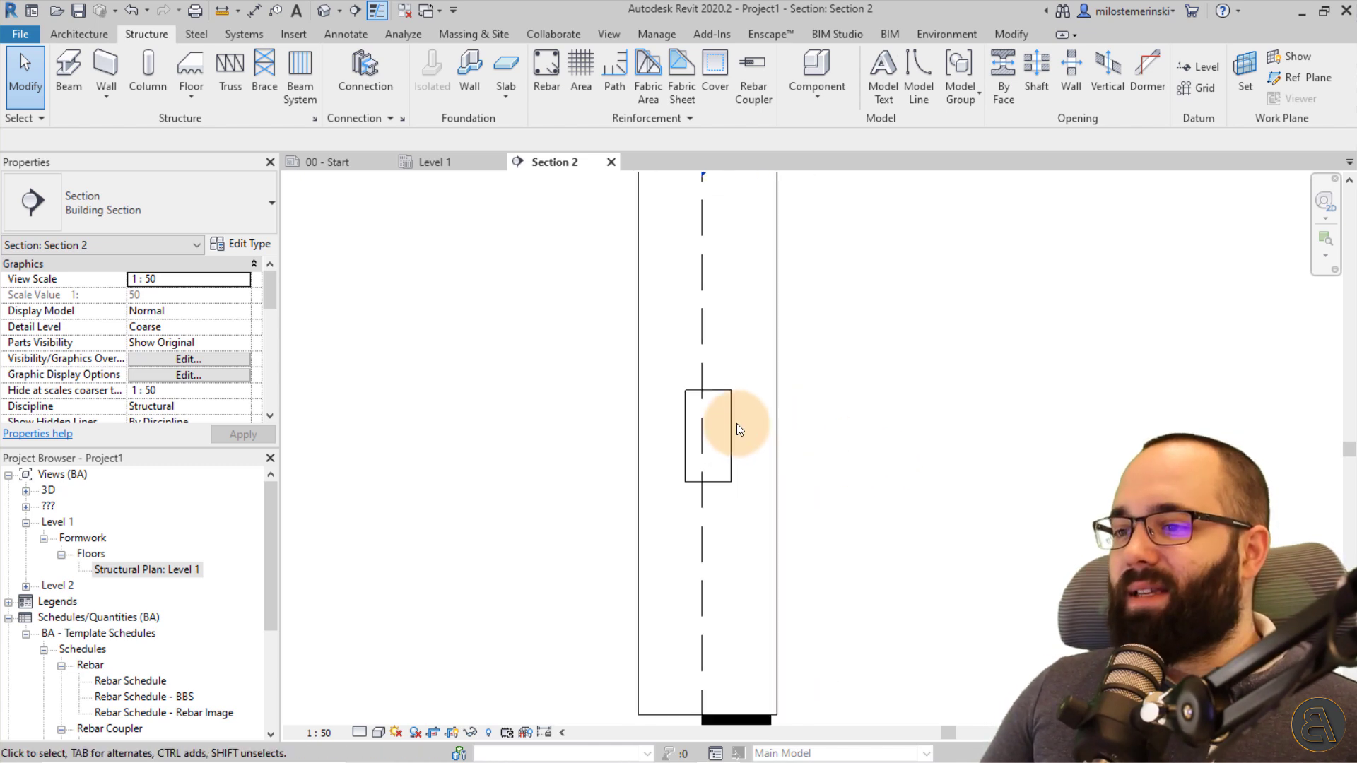
click(770, 410)
drag(718, 224, 723, 378)
drag(720, 643, 727, 500)
scroll(726, 463, up, 3)
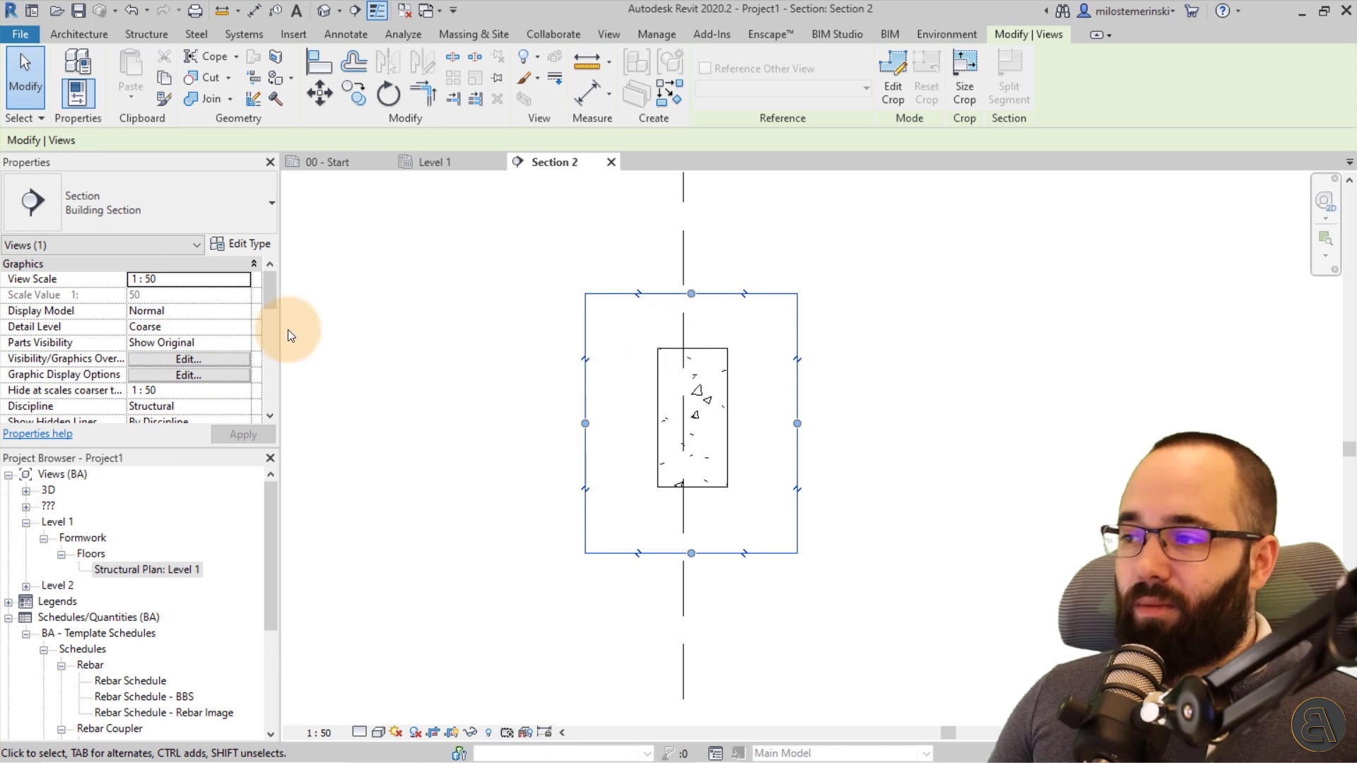
drag(266, 297, 260, 376)
Step: Set Section 2's View Parts to Level 1, Rebar and Beam, then locate it in the browser
click(244, 335)
text(3D)
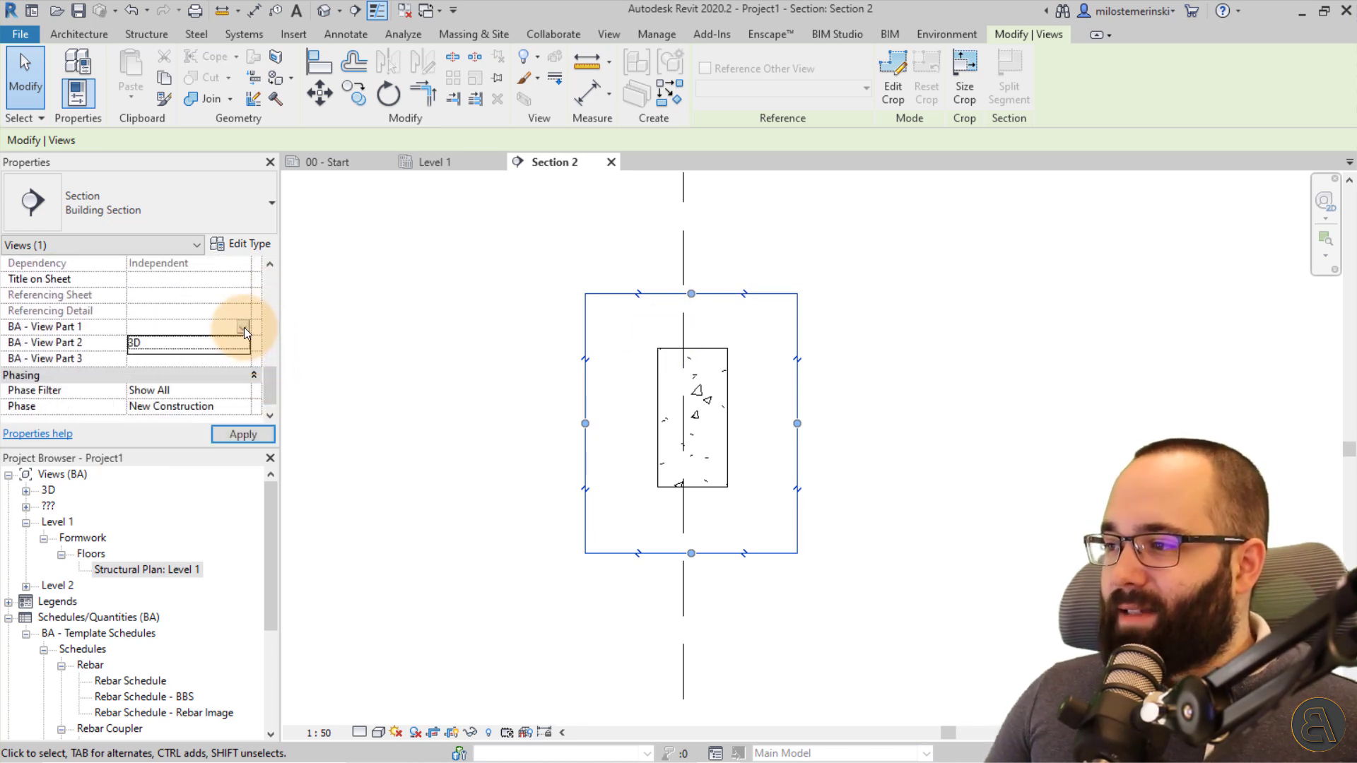
click(244, 328)
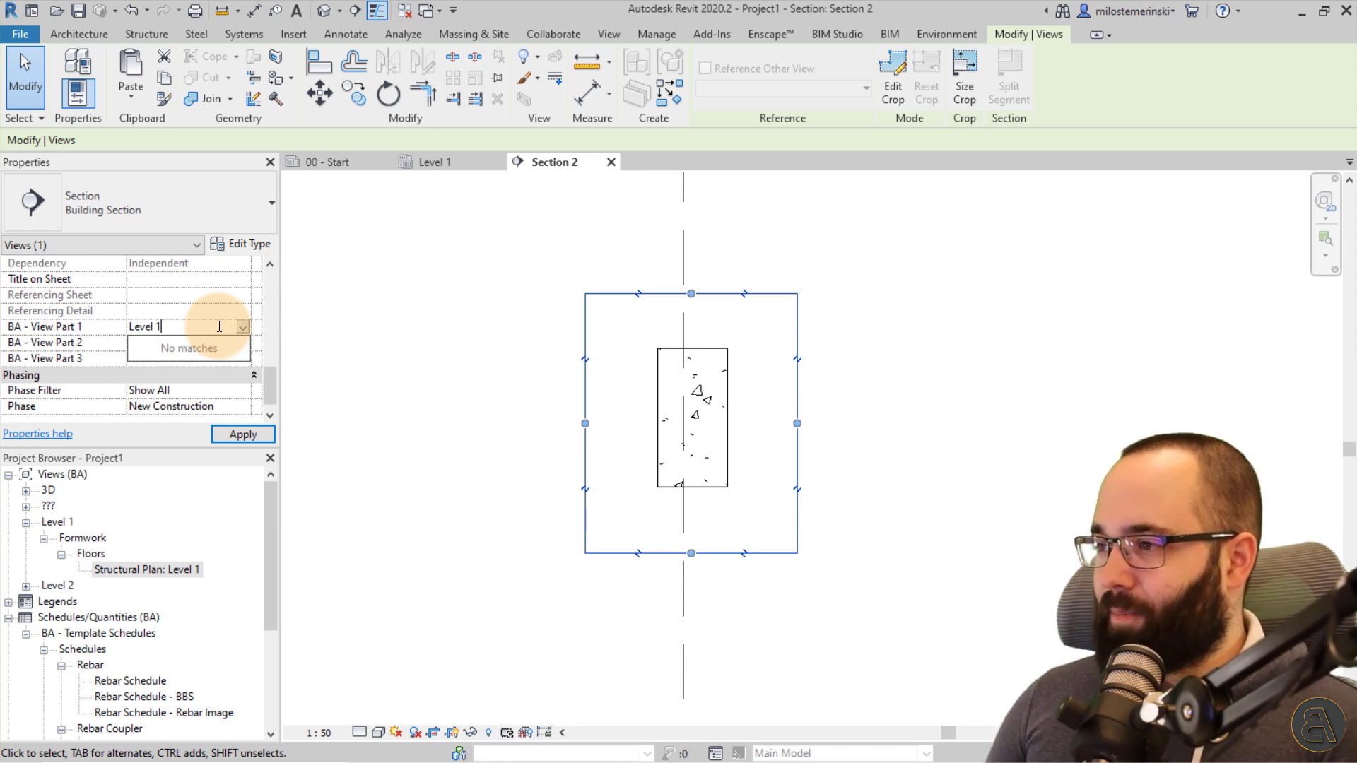
key(Return)
click(197, 342)
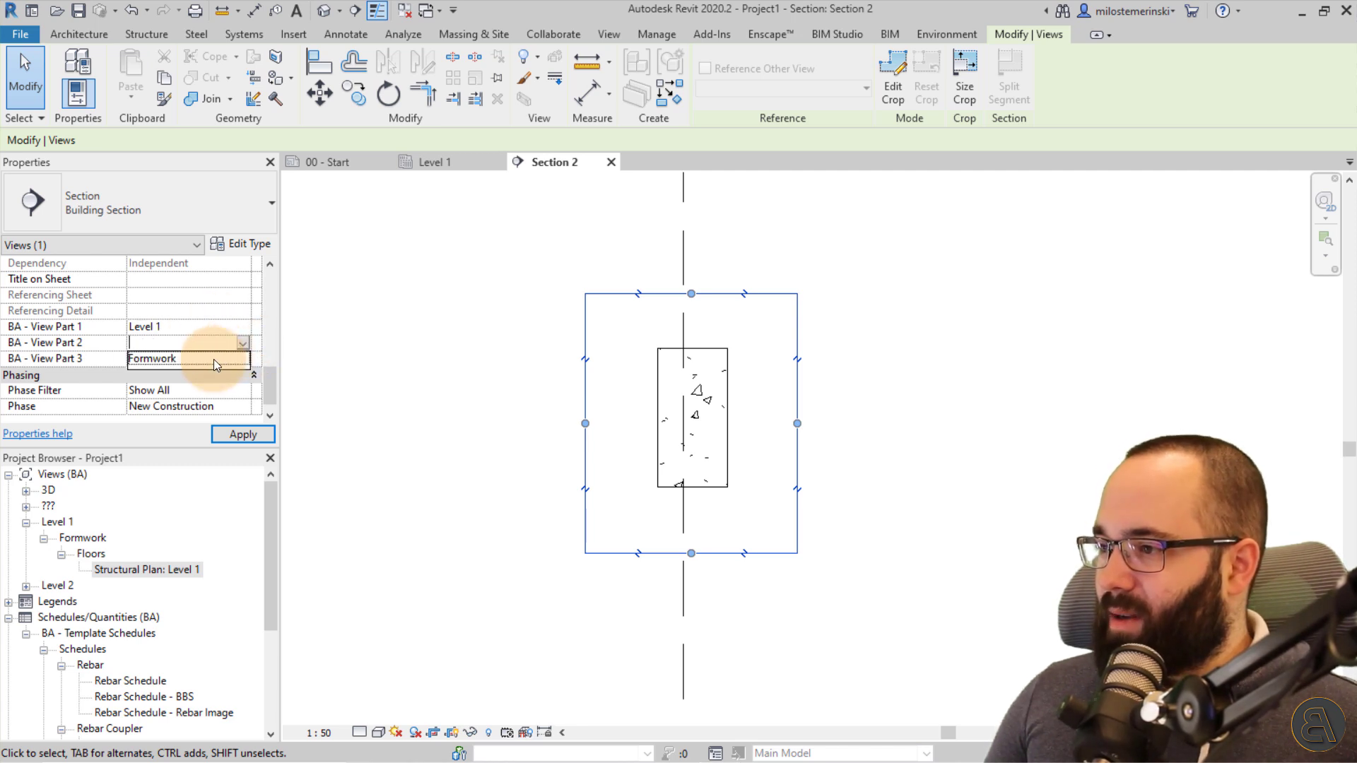
click(195, 359)
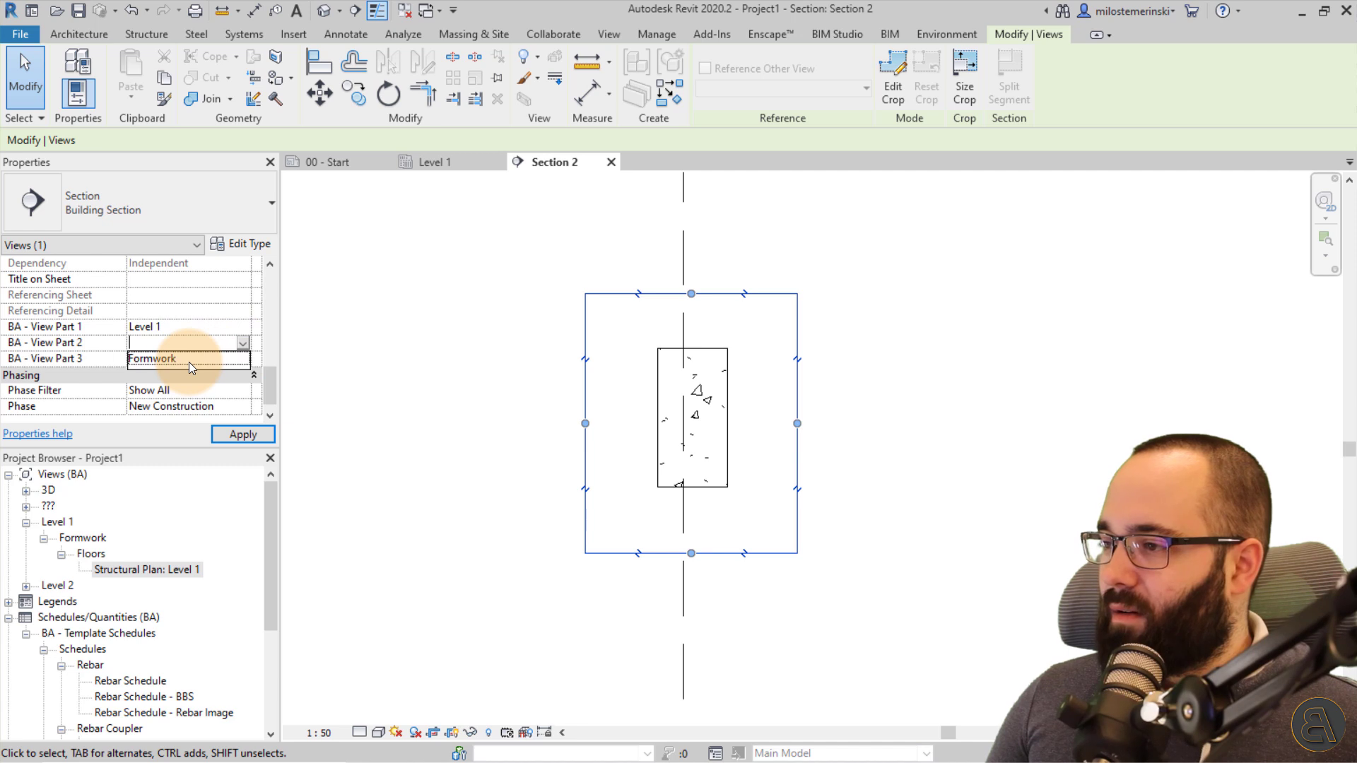
click(180, 343)
text(Rebar)
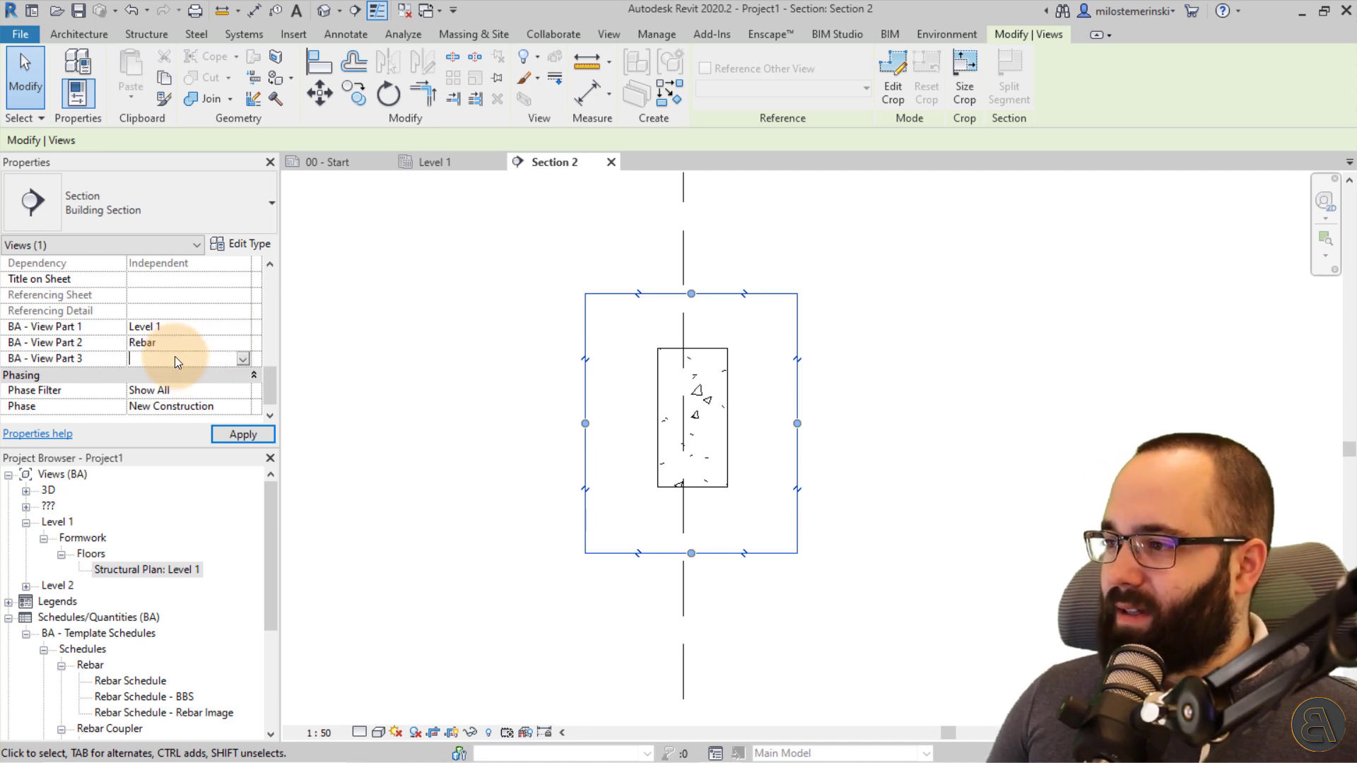
text(Beam)
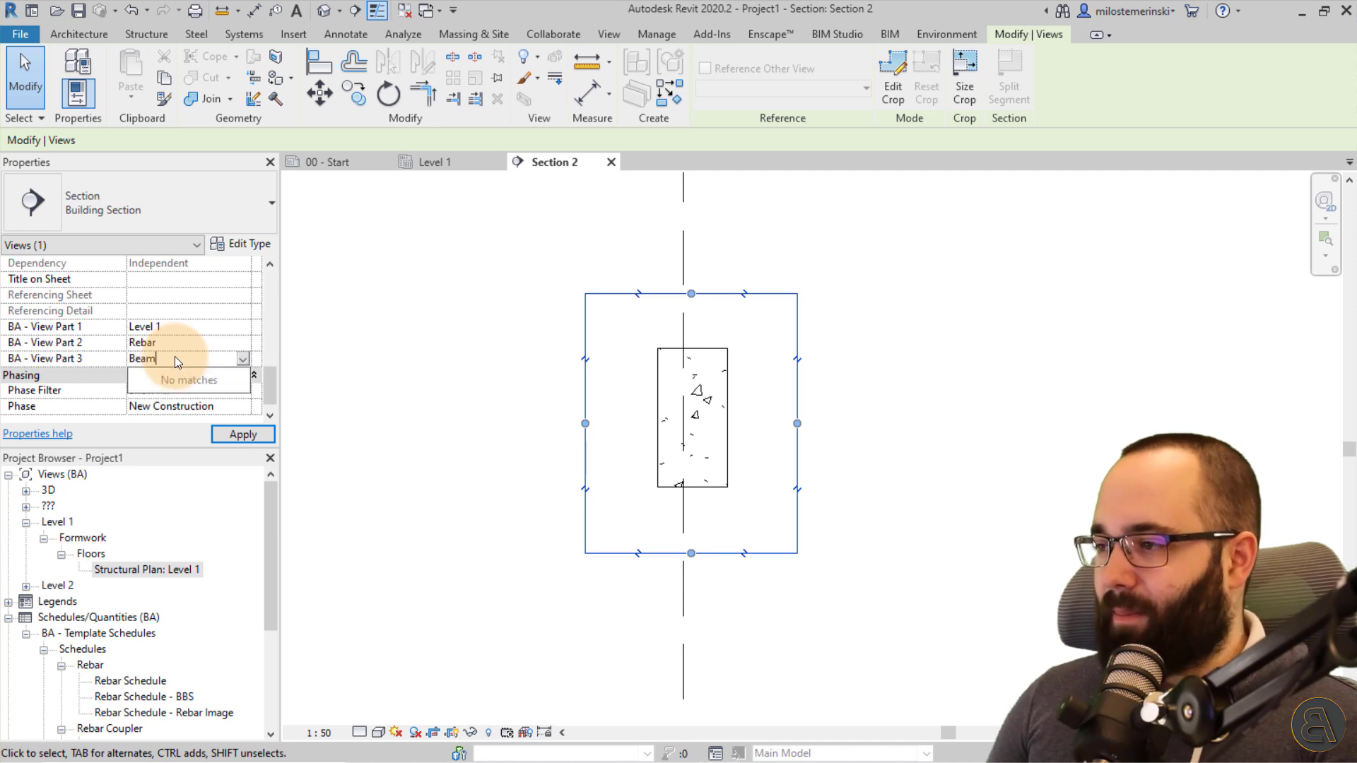
click(232, 436)
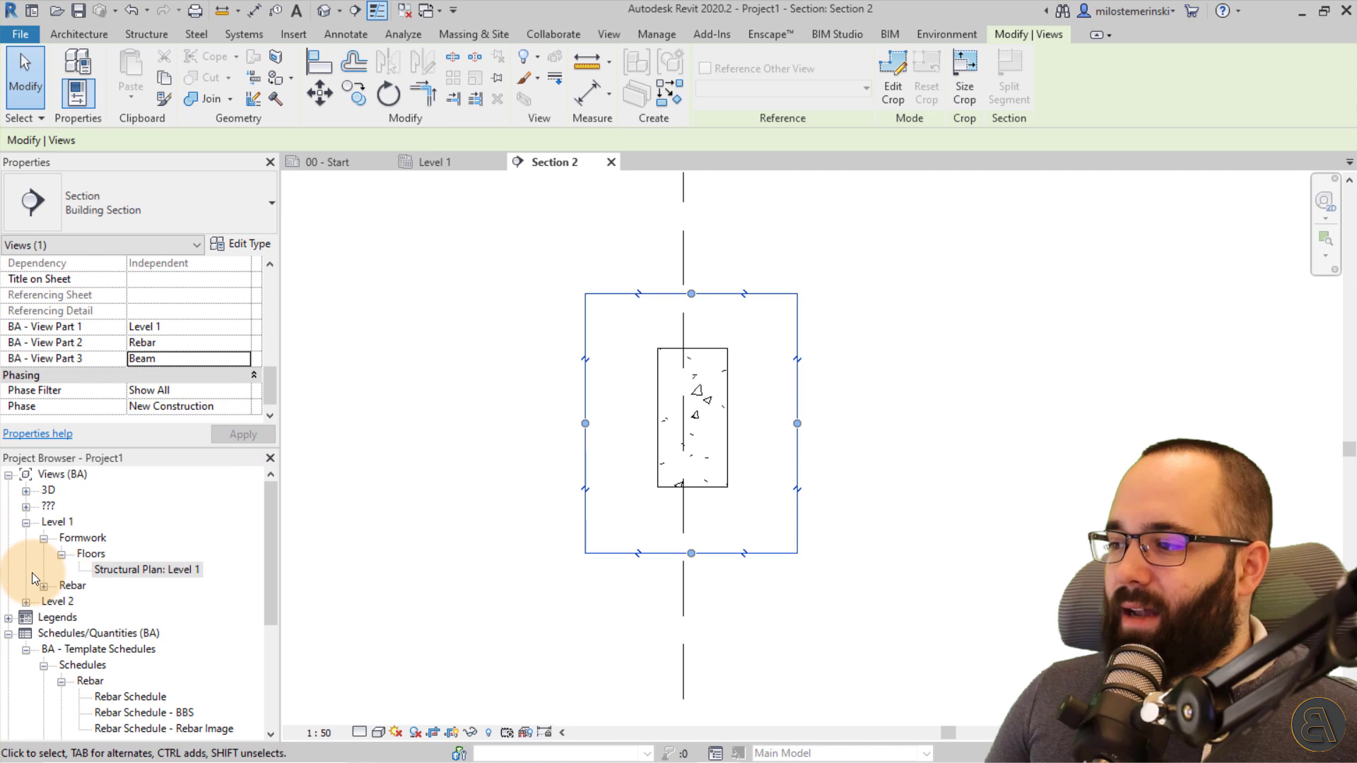
click(44, 587)
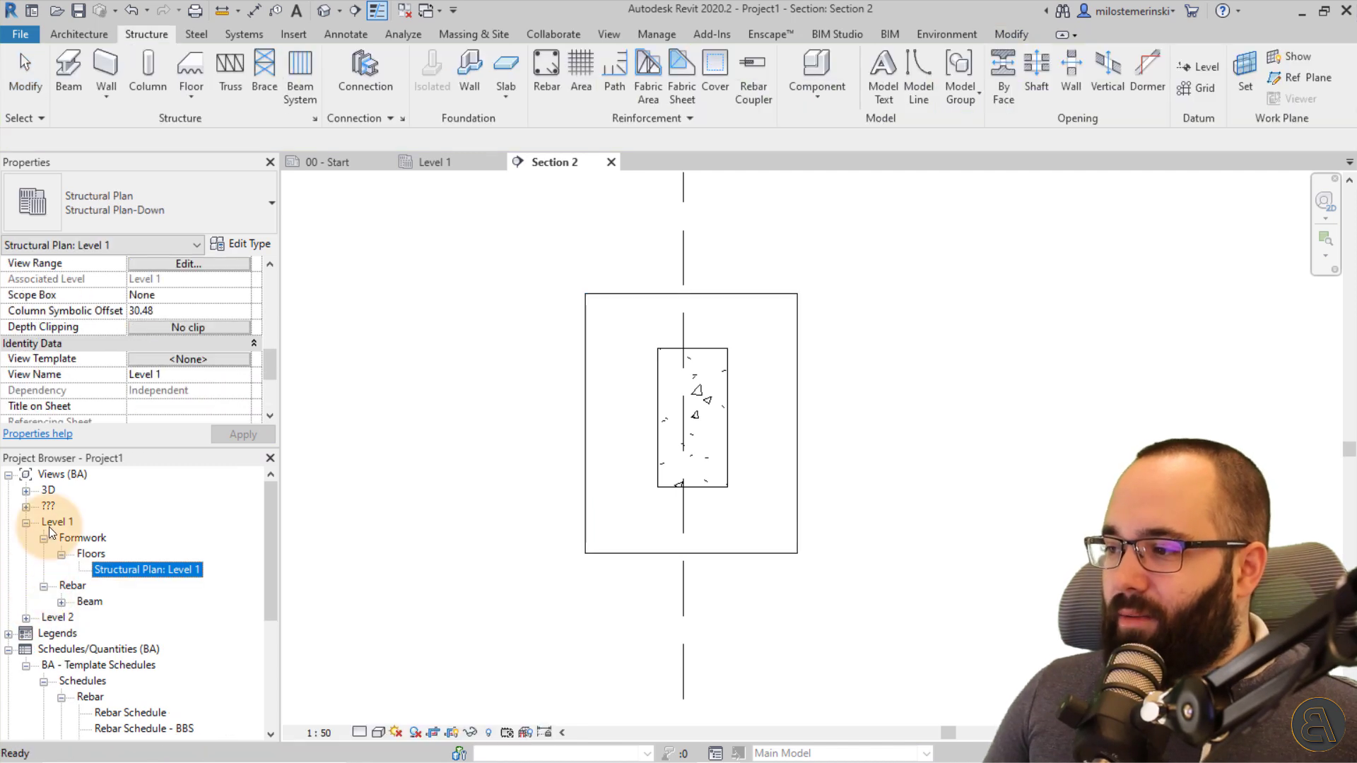
click(61, 603)
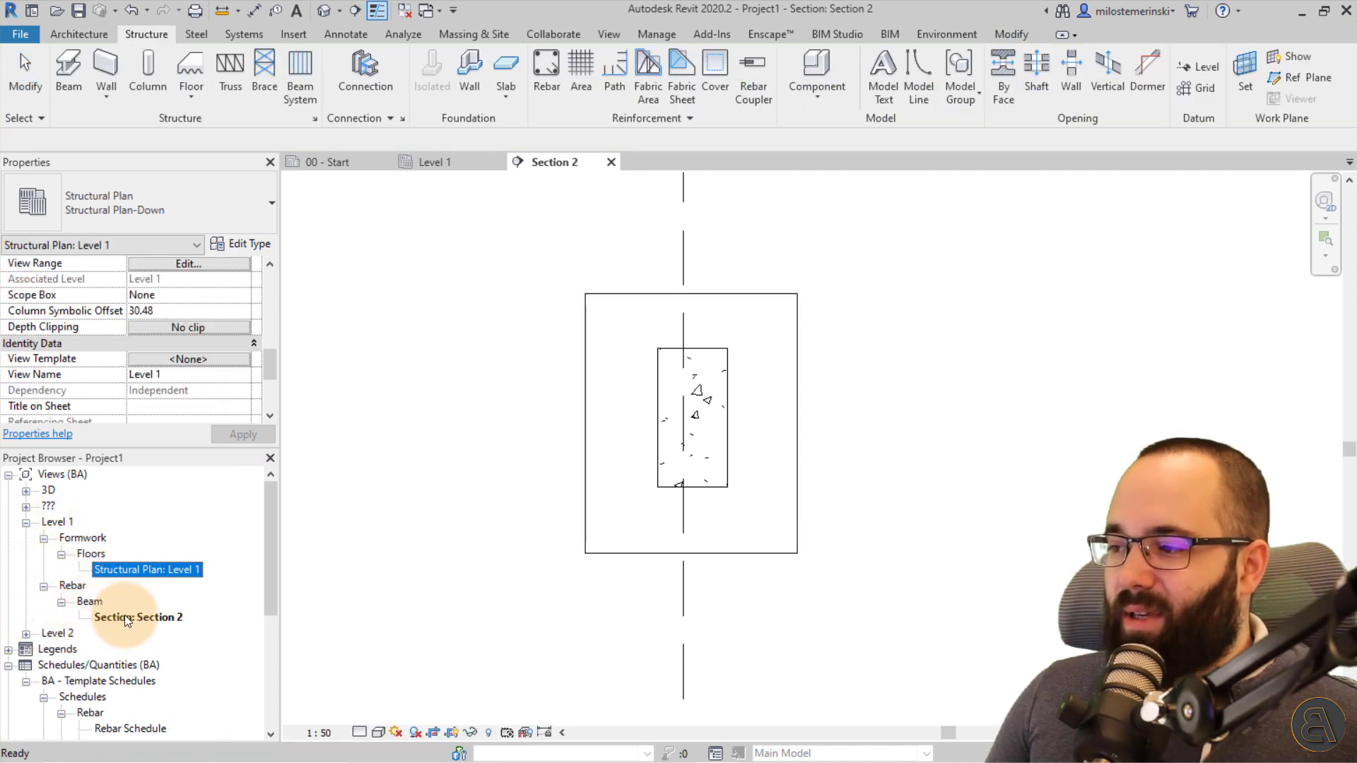
Step: Open Section 1 from the Level 1 plan and set its View Parts to Level 1, Rebar, Beam
click(461, 165)
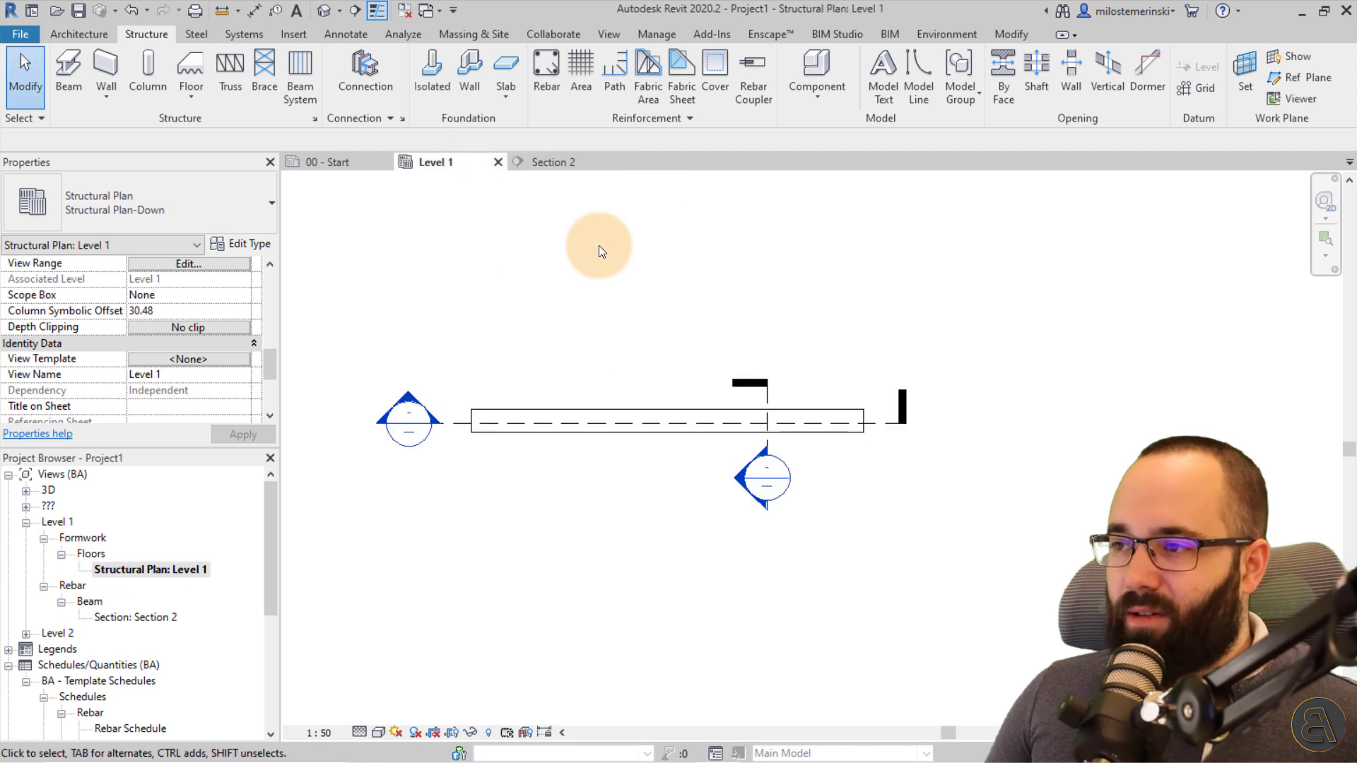
double_click(426, 417)
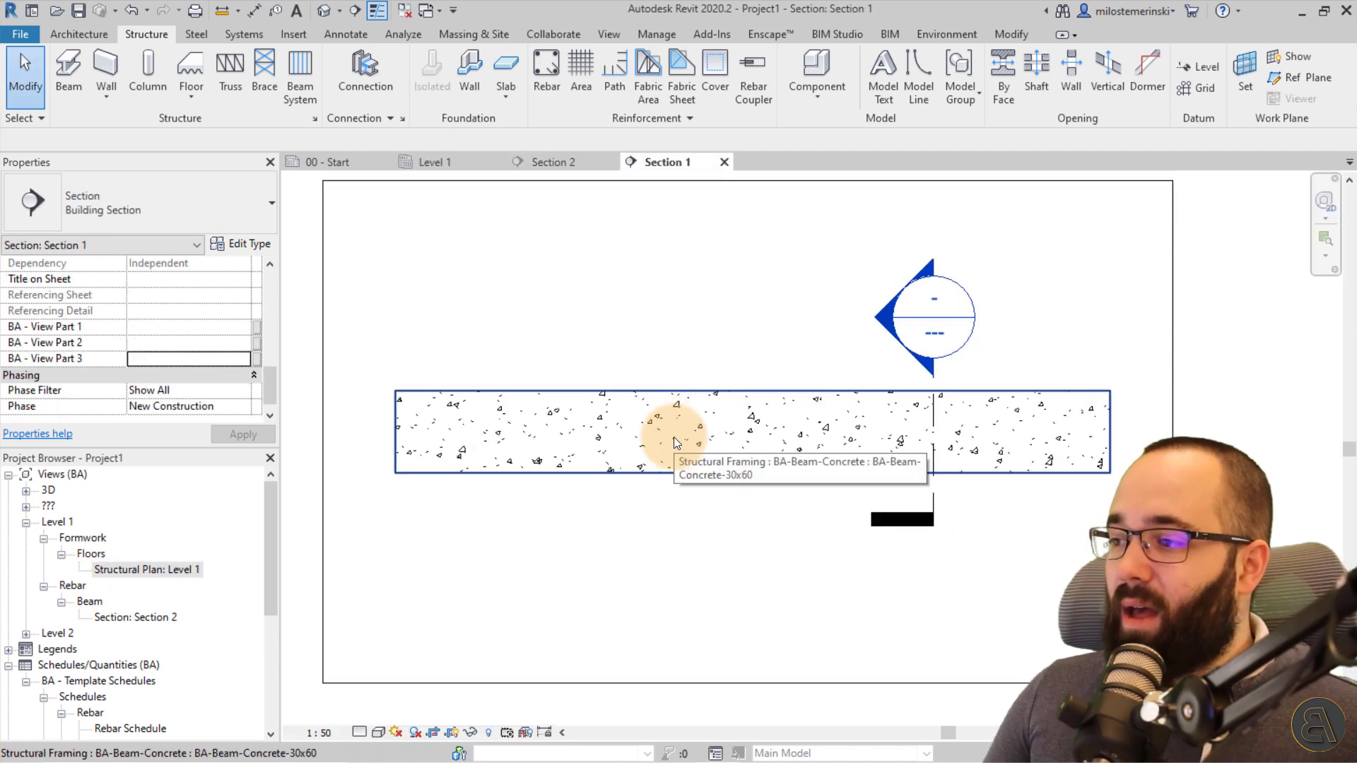
click(245, 325)
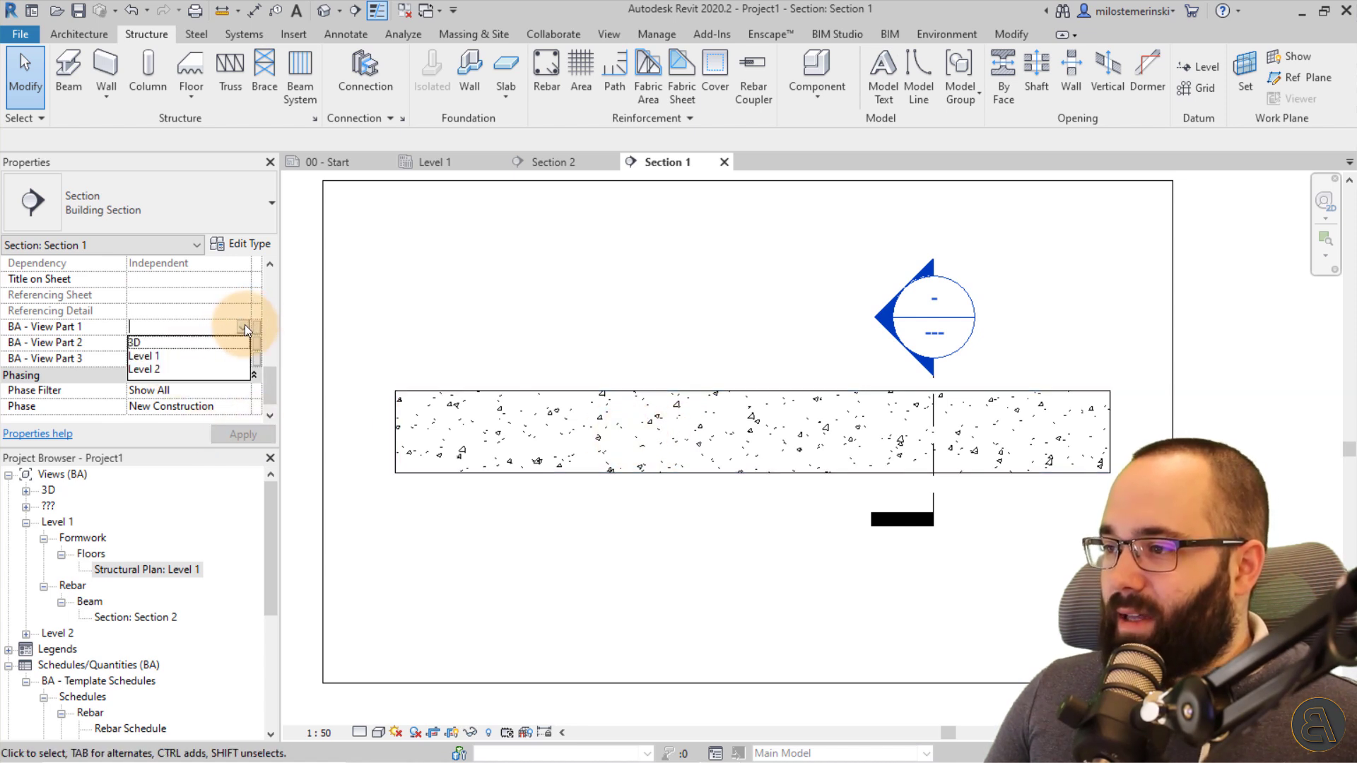
click(244, 343)
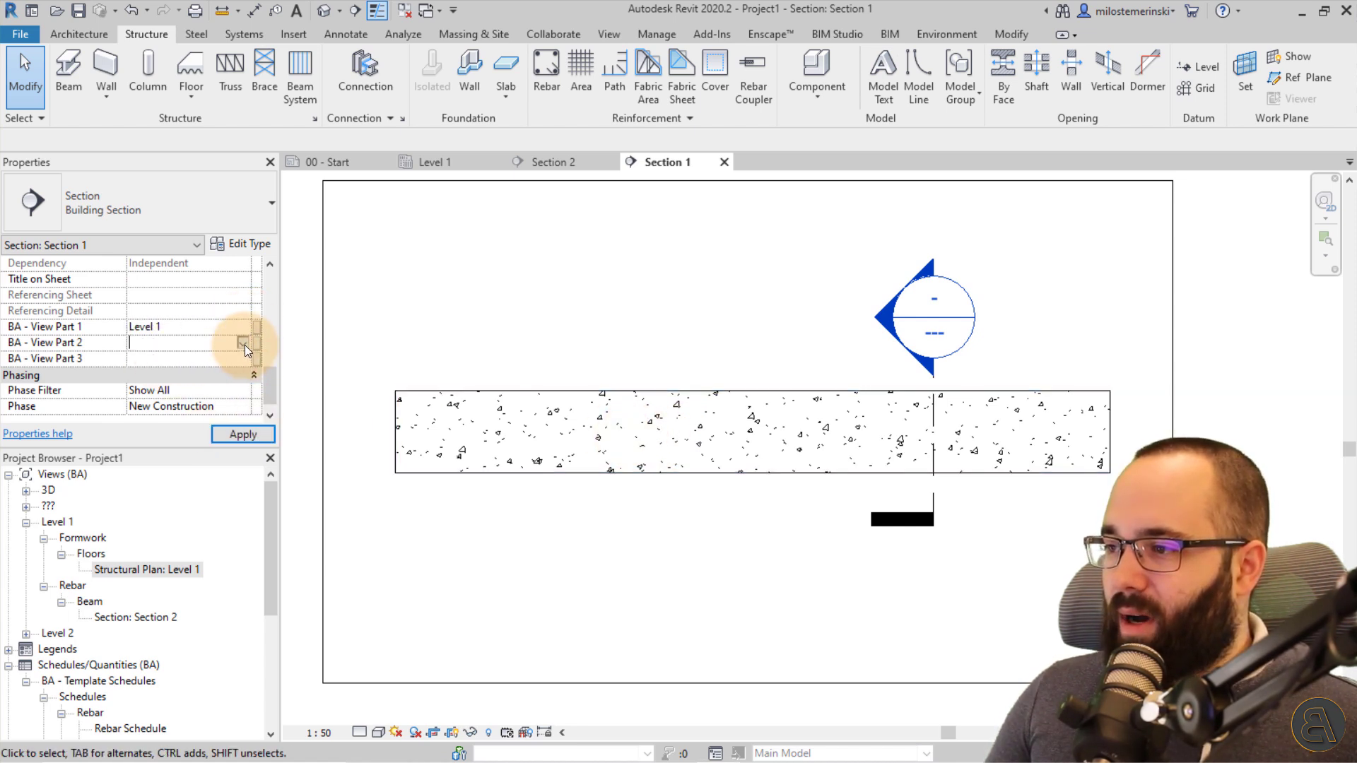
click(245, 344)
click(140, 383)
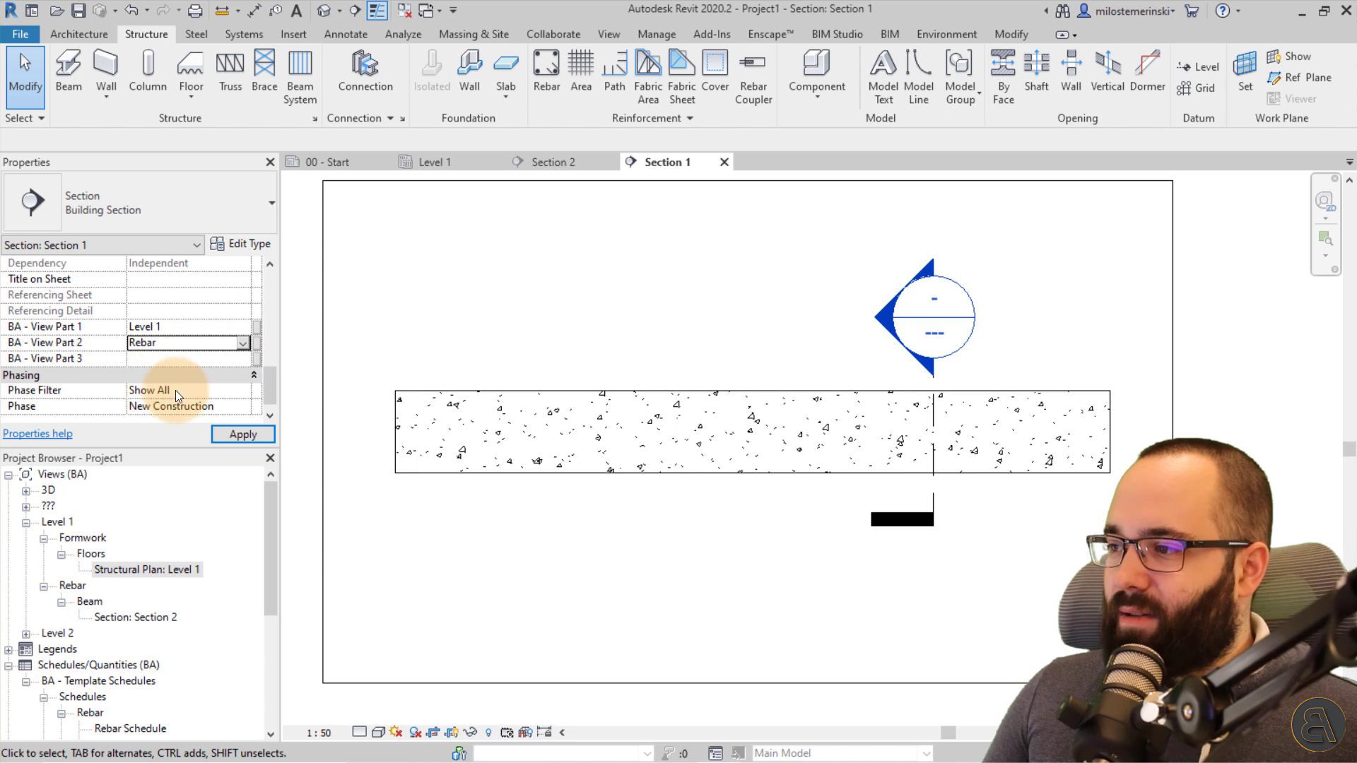
click(244, 358)
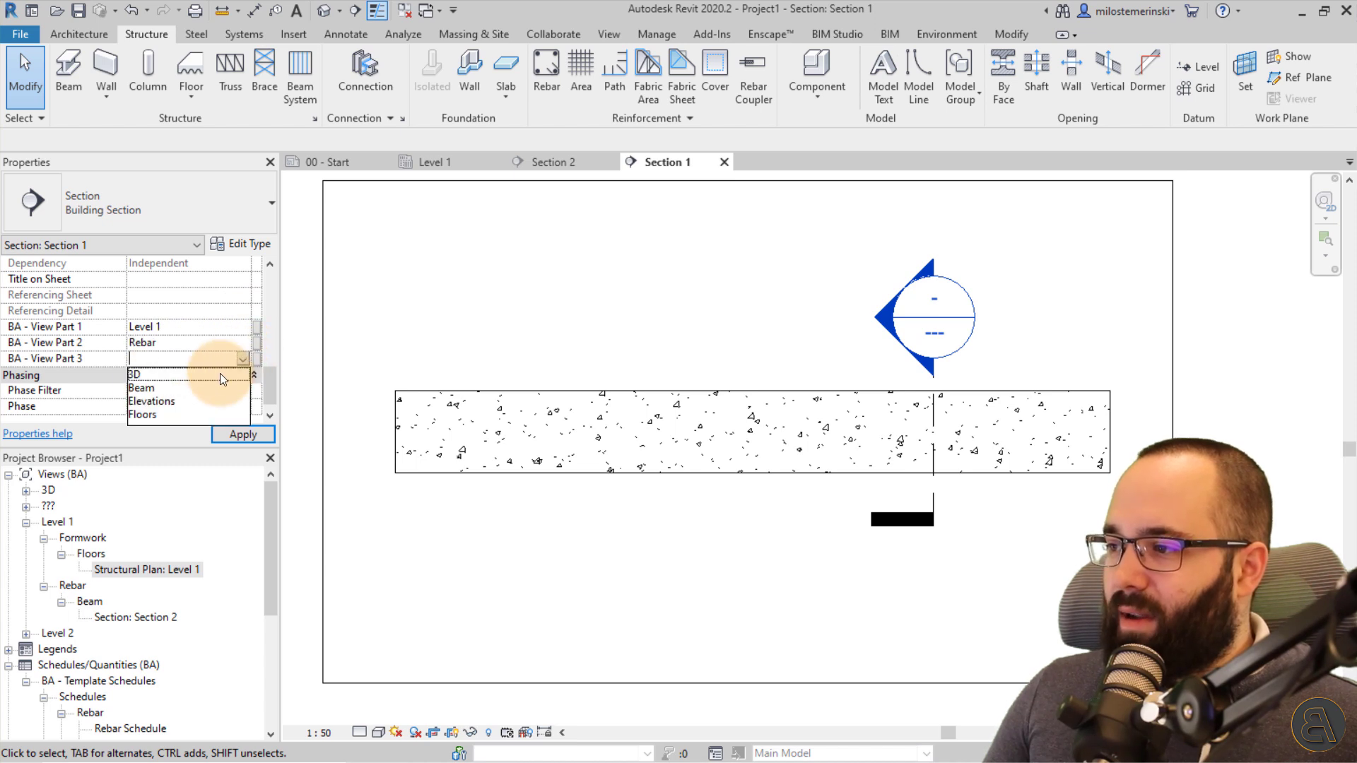
click(142, 388)
click(252, 436)
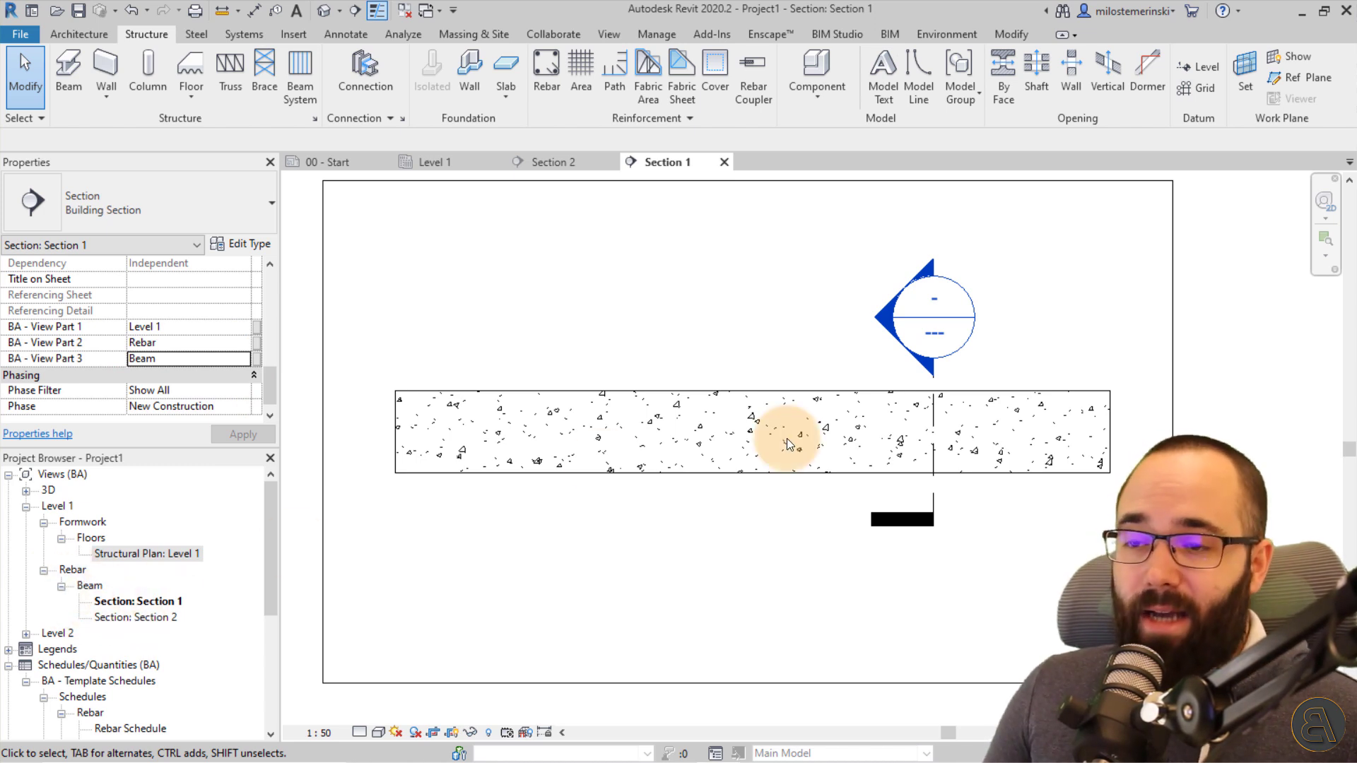
Step: Return to Section 2 and recentre the beam cross-section in the view
click(578, 160)
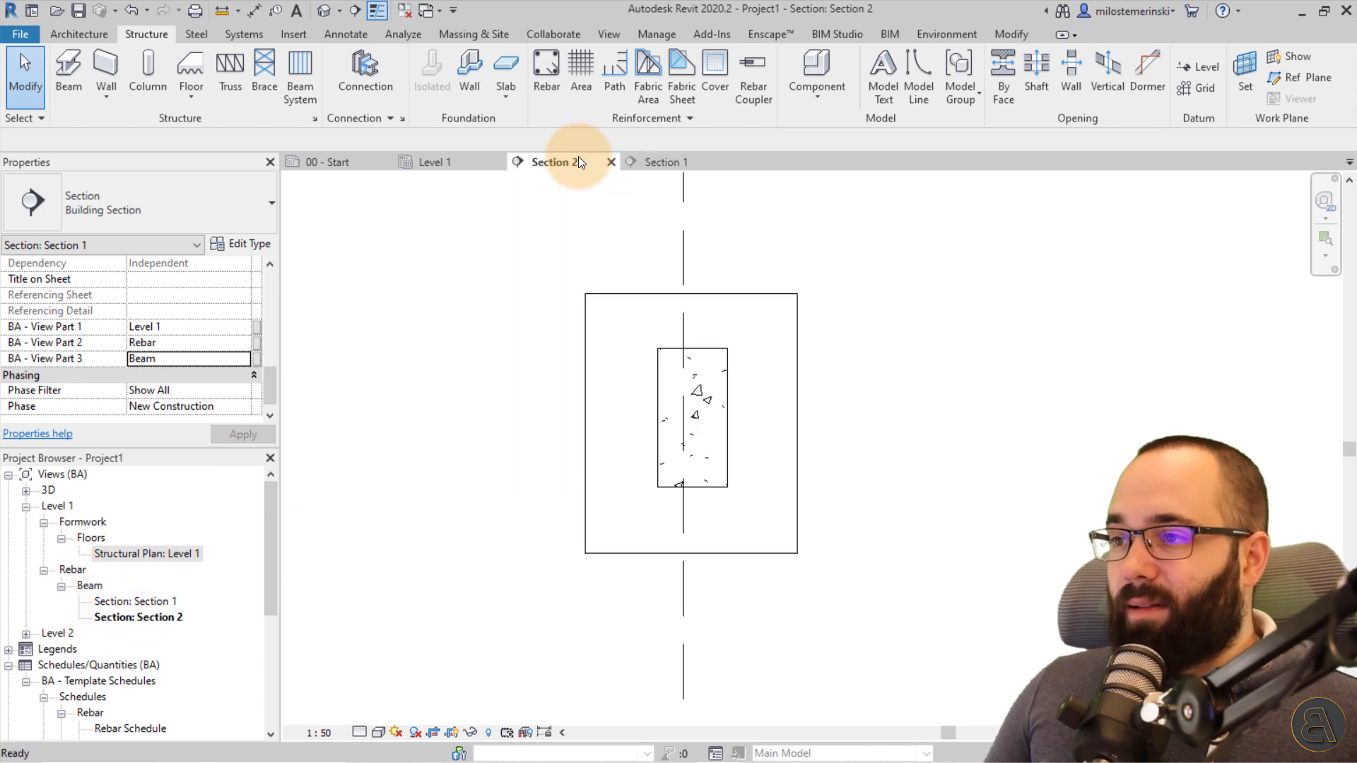
scroll(778, 400, up, 2)
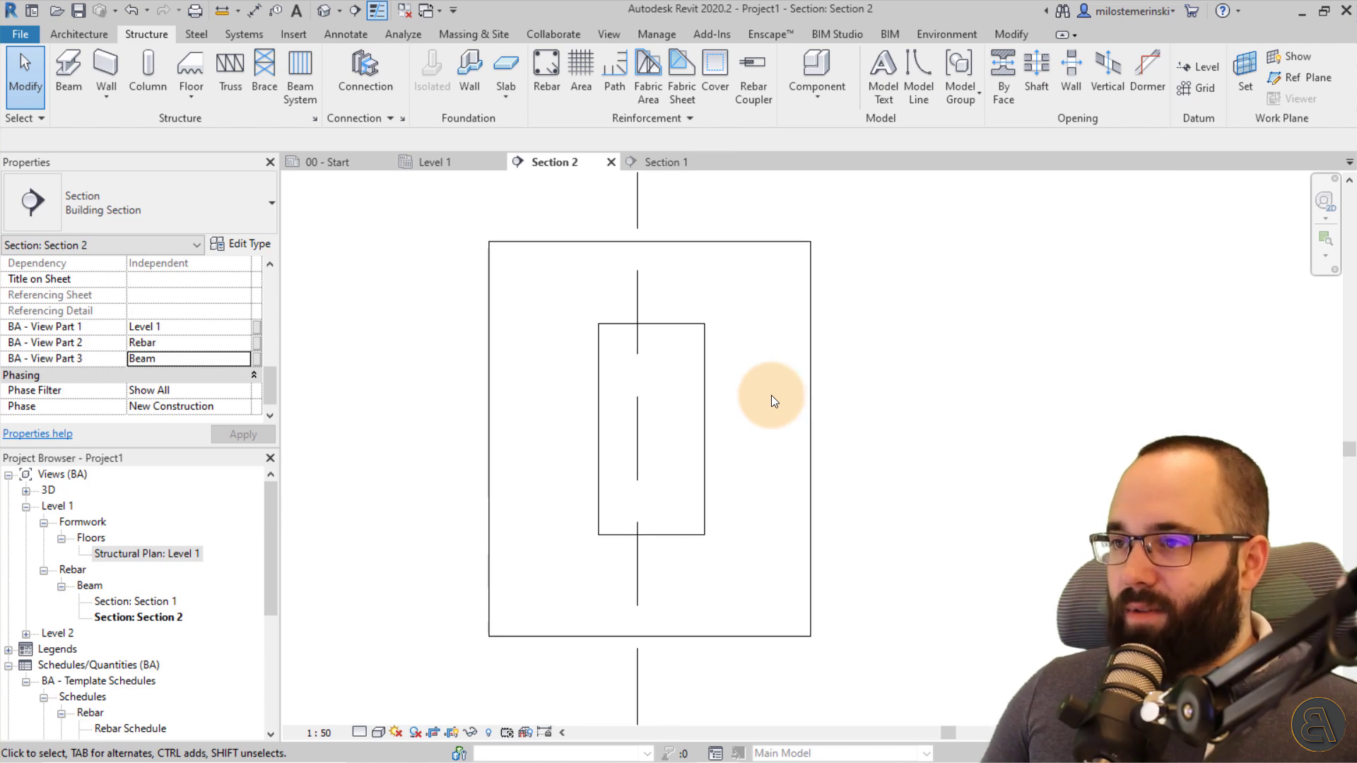
middle_drag(770, 396, 756, 396)
Step: Place a Rebar Shape 51 closed stirrup inside the Section 2 beam cross-section
click(555, 84)
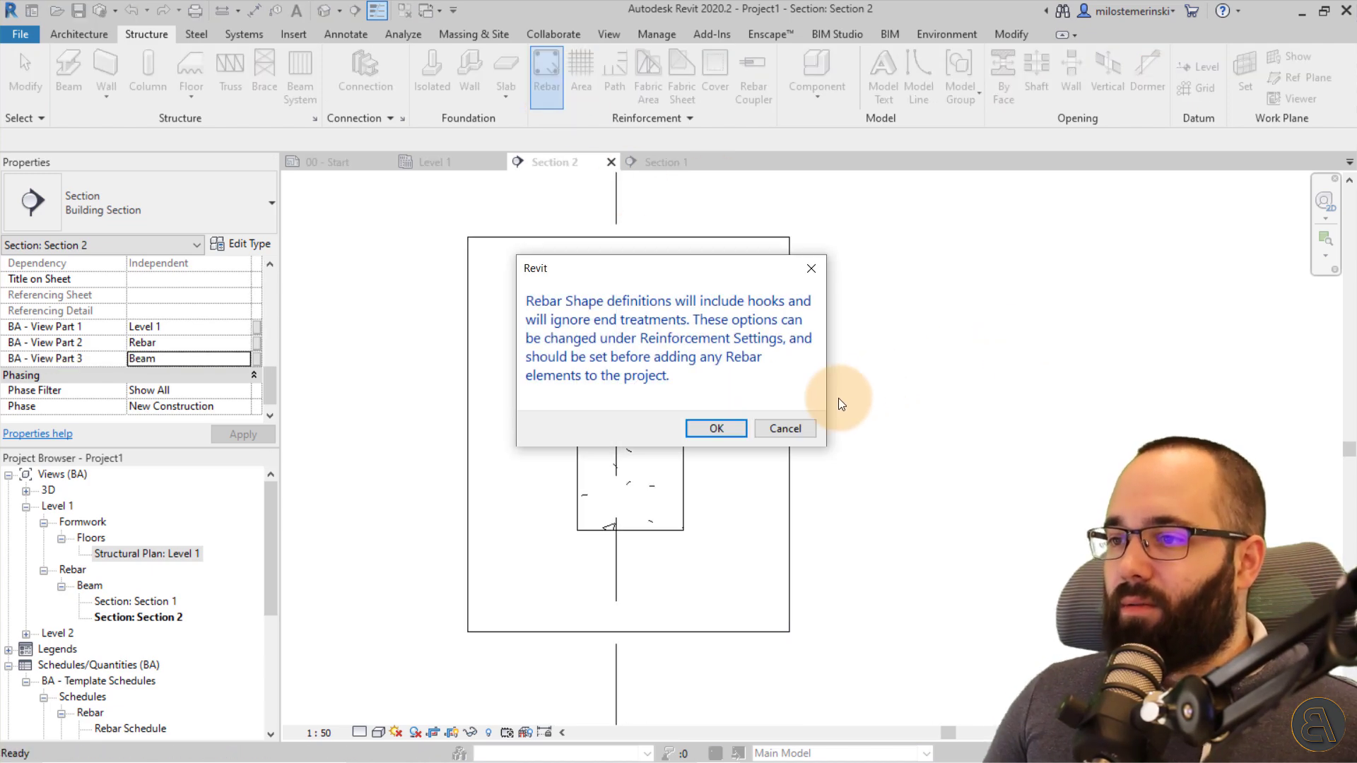
click(726, 426)
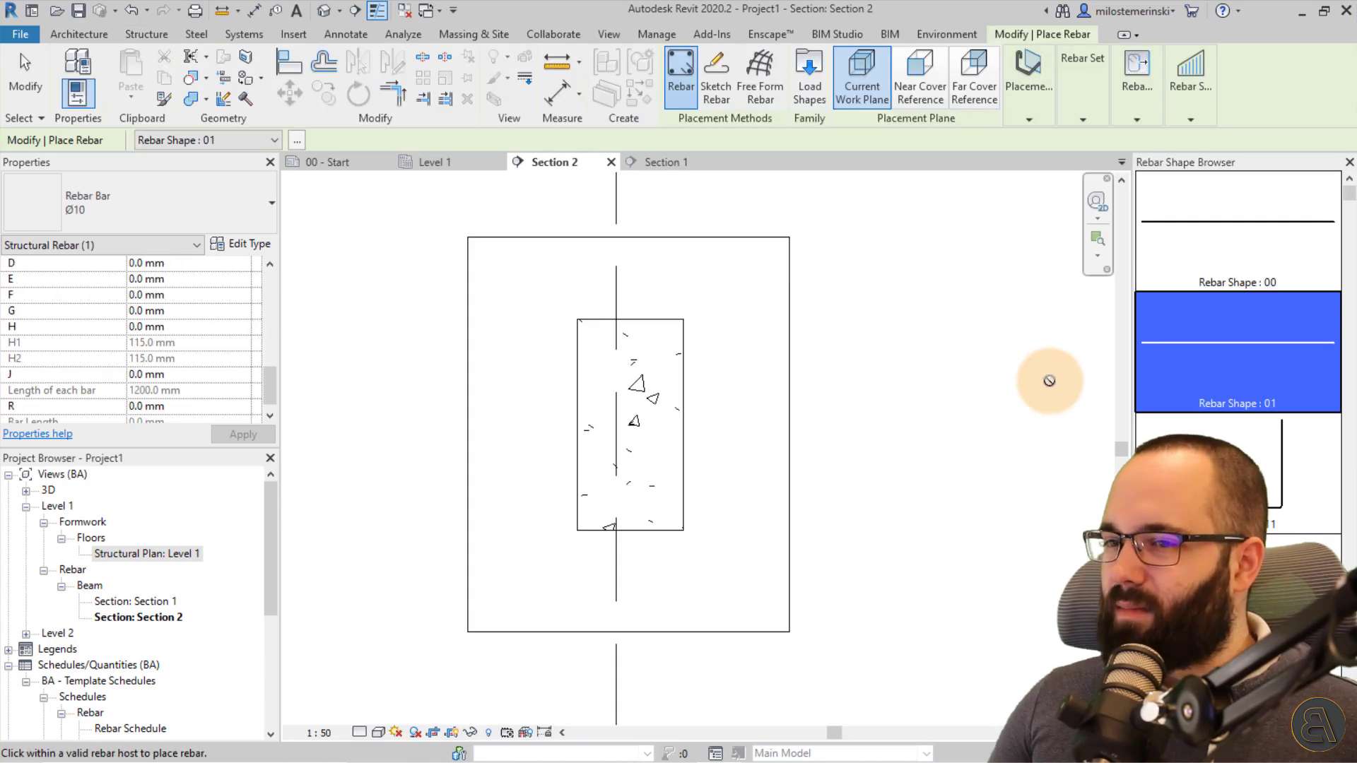
scroll(1245, 411, down, 10)
scroll(1351, 359, down, 12)
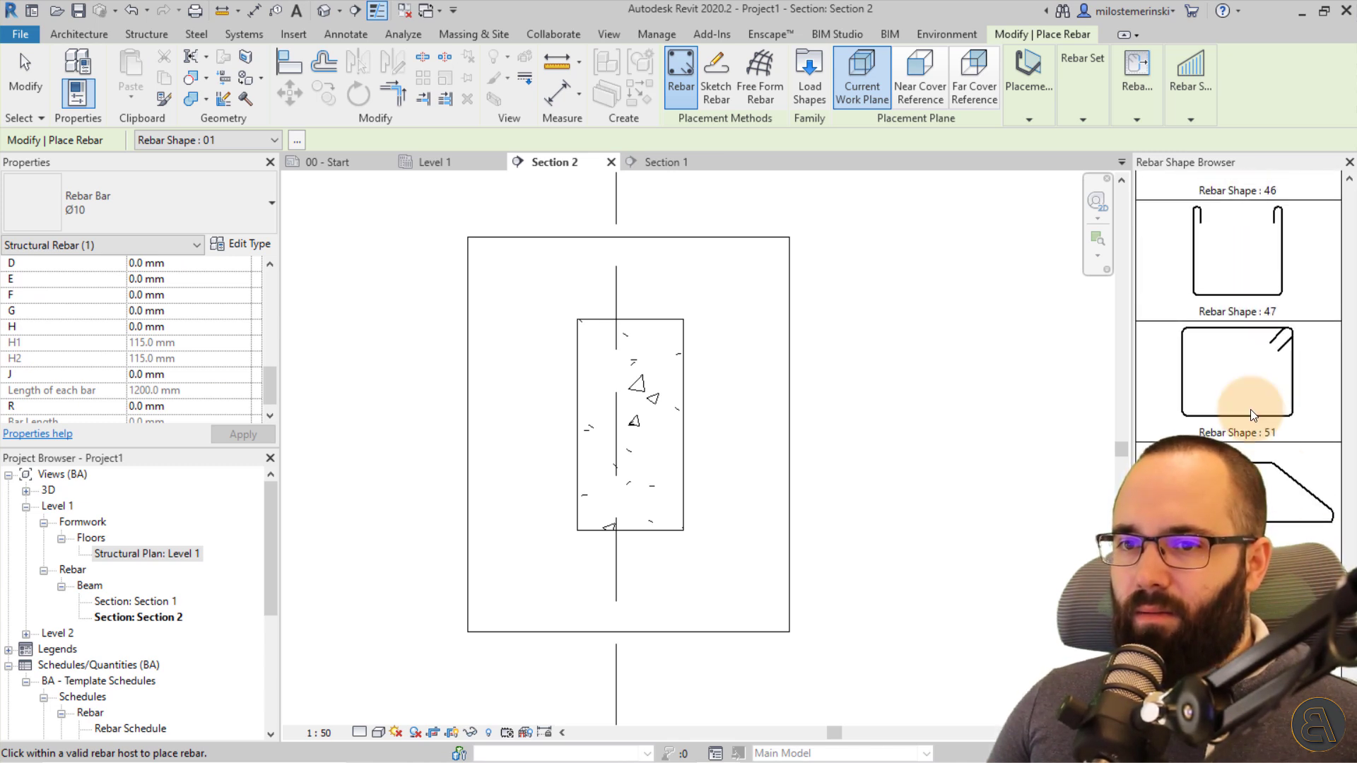
click(1241, 382)
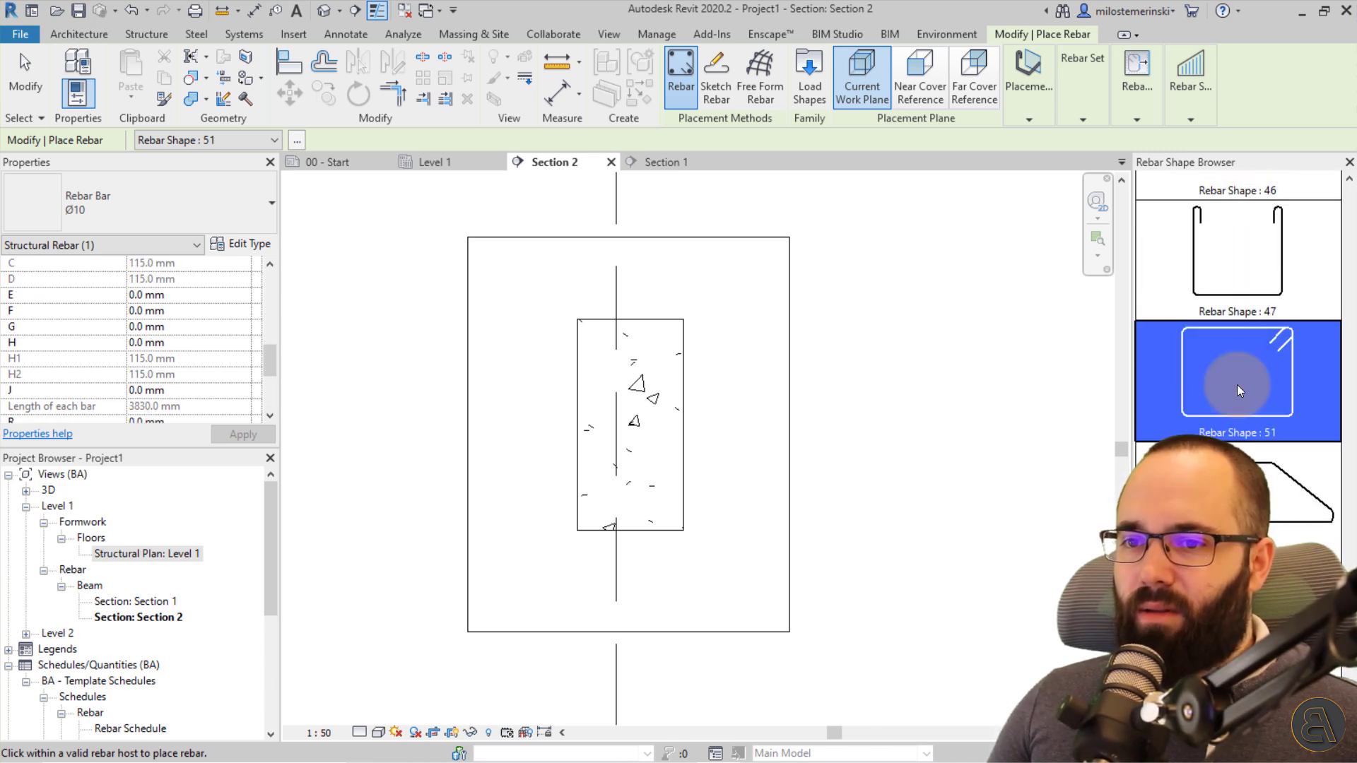
scroll(633, 383, up, 3)
click(633, 383)
key(Escape)
key(Escape)
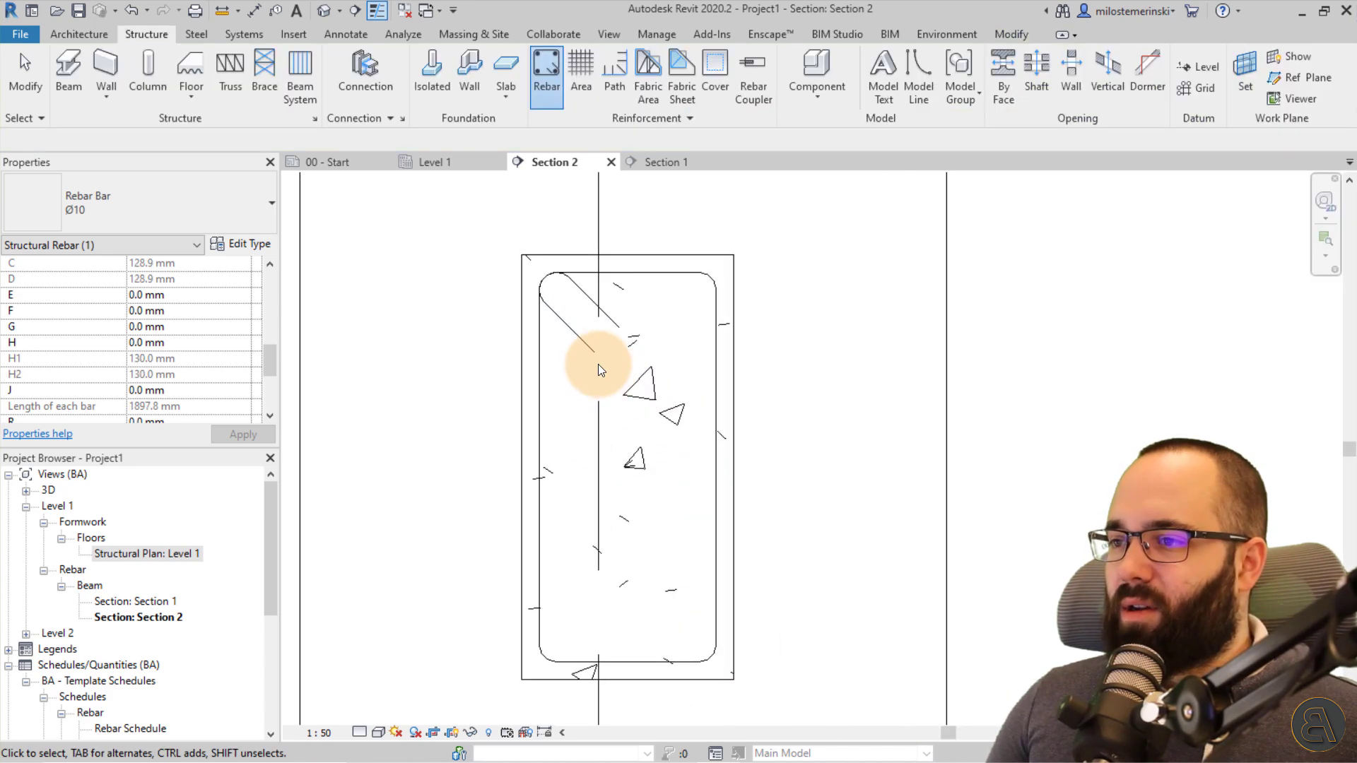
Step: Switch the view to Fine detail and set the stirrup's layout to Maximum Spacing
click(359, 732)
click(368, 715)
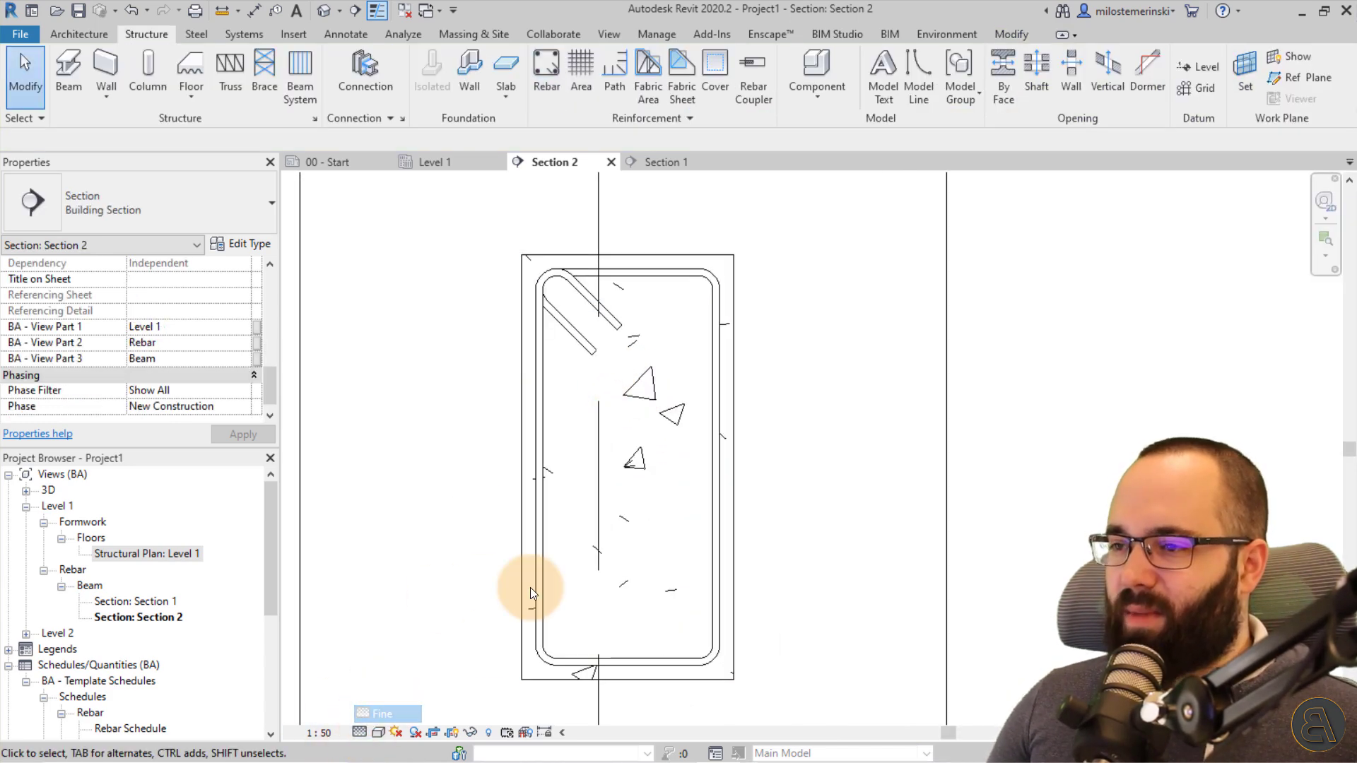
click(566, 333)
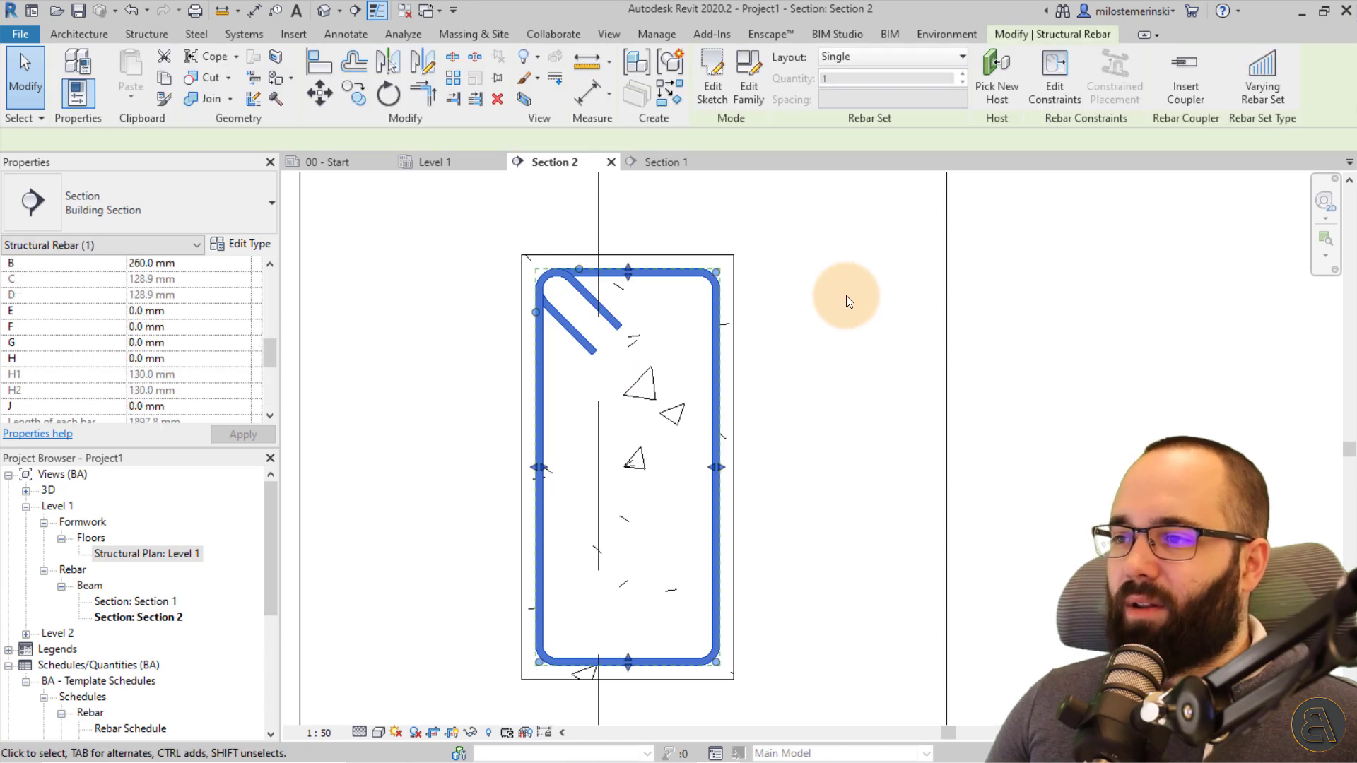
click(883, 56)
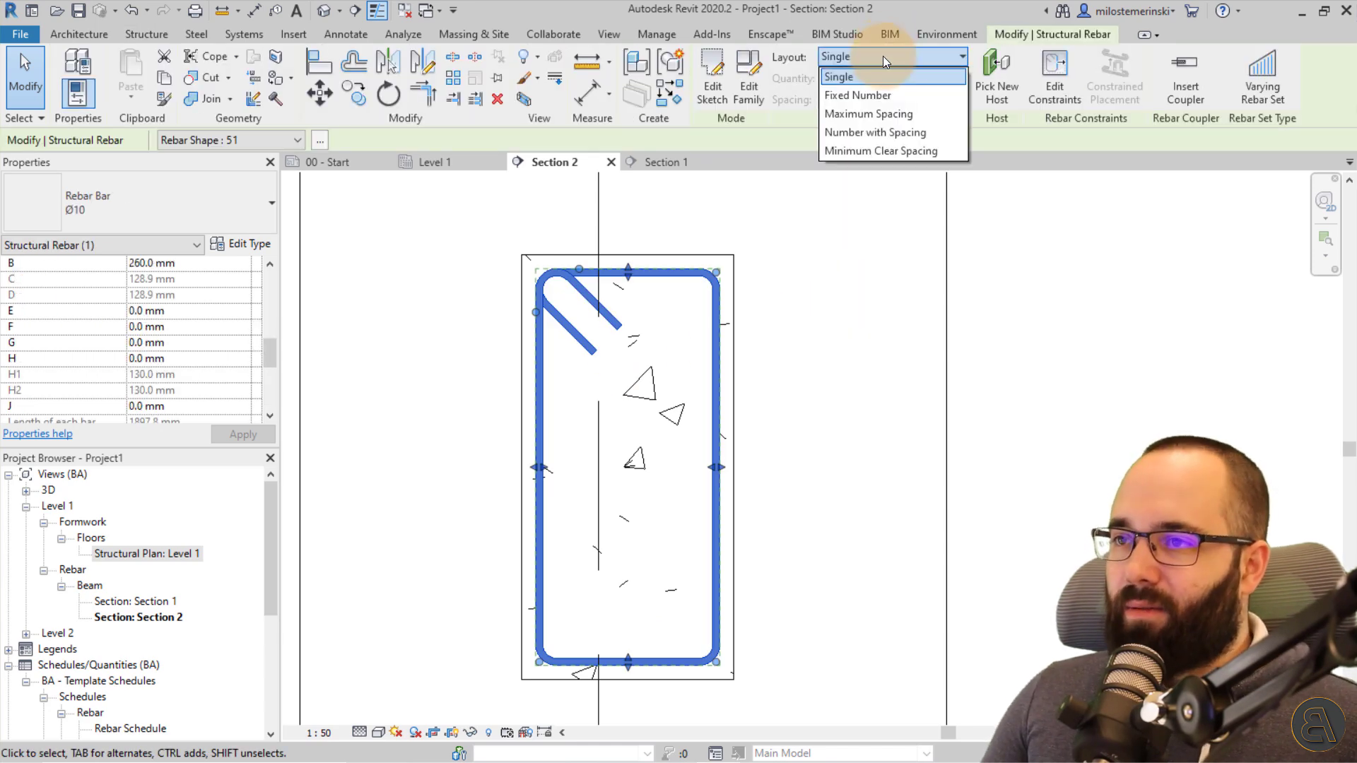
click(864, 115)
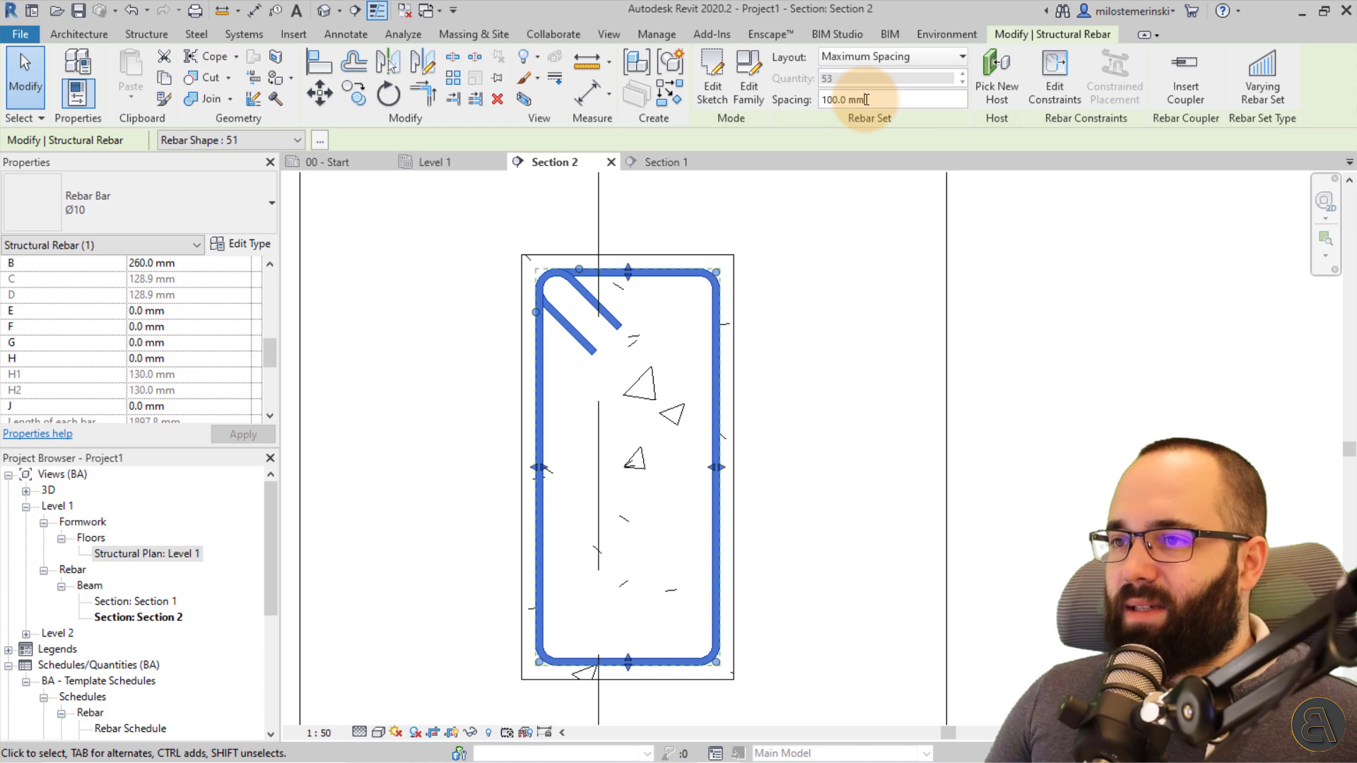
drag(858, 100, 832, 104)
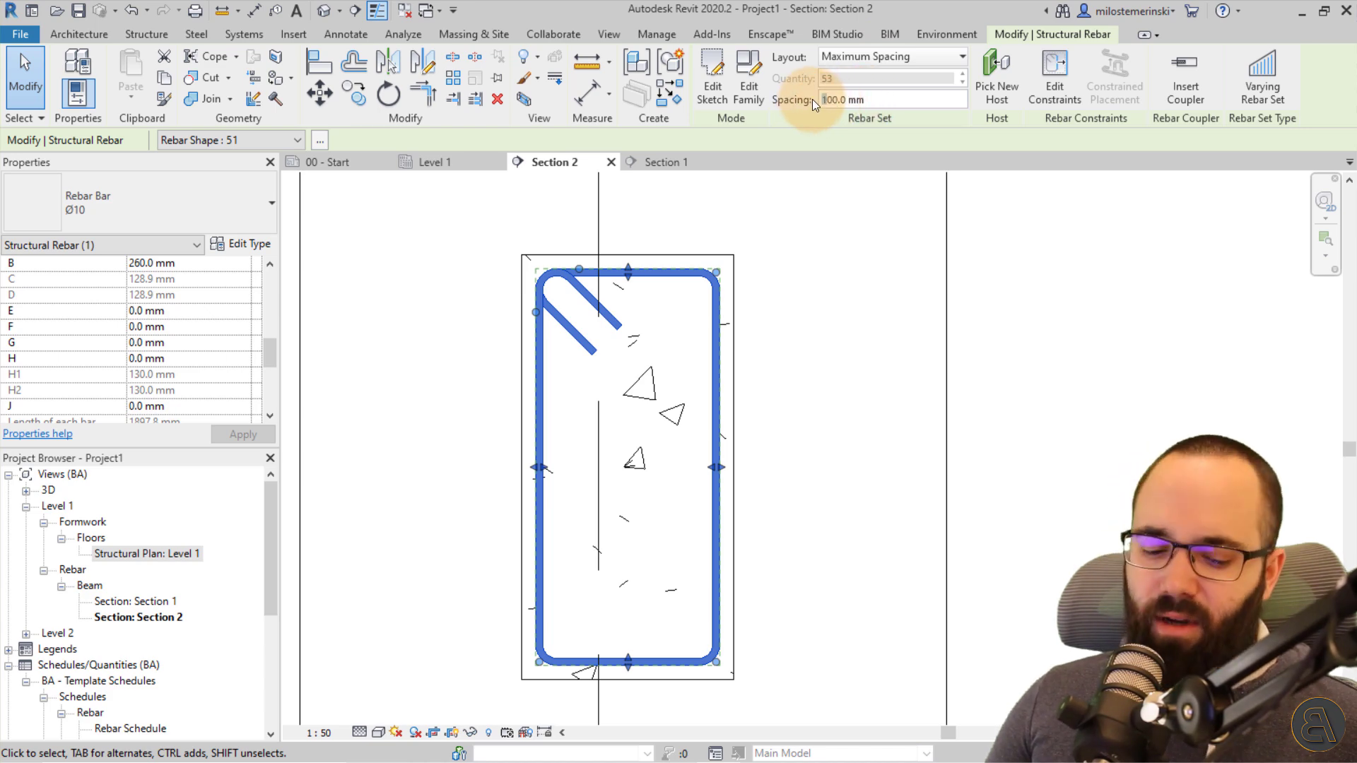
Step: Enter 300 mm stirrup spacing, then show Section 1 at Fine detail with the full beam visible
text(3)
click(551, 205)
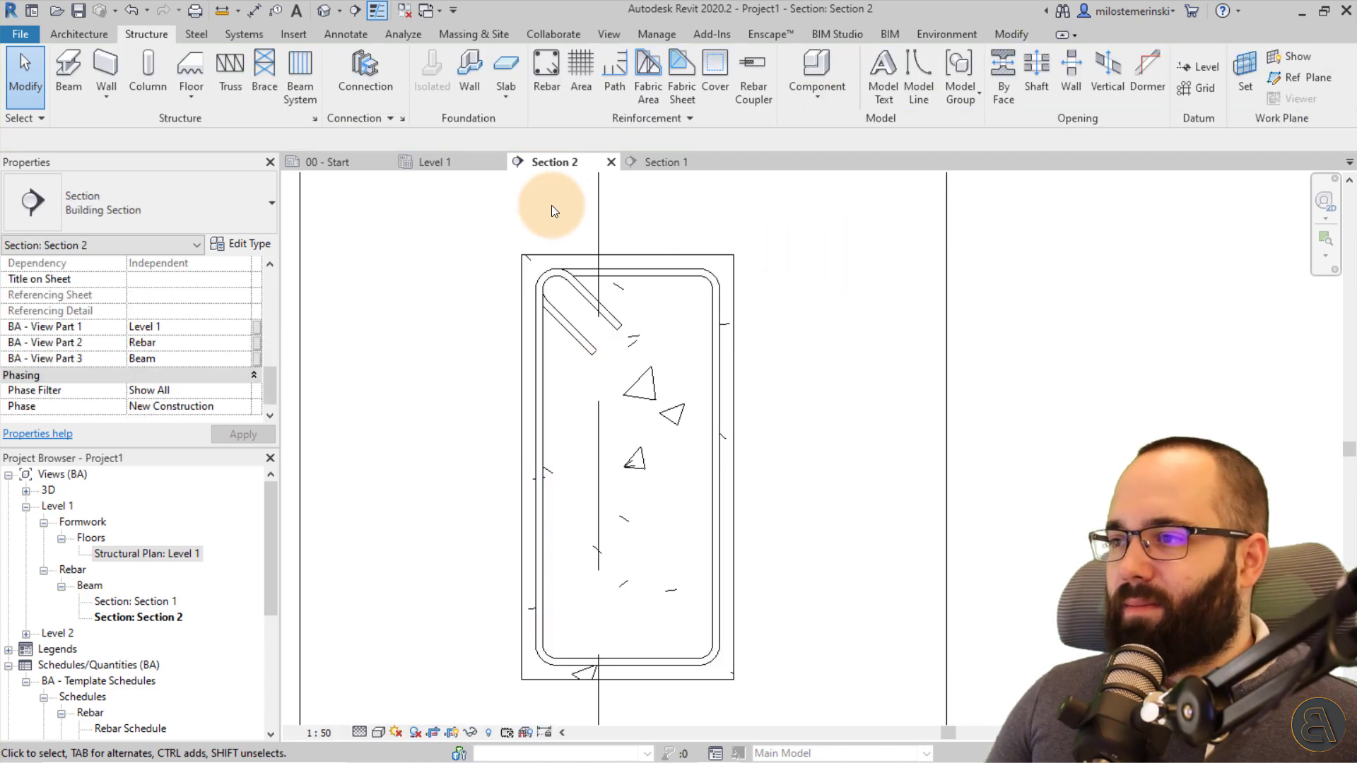
click(655, 163)
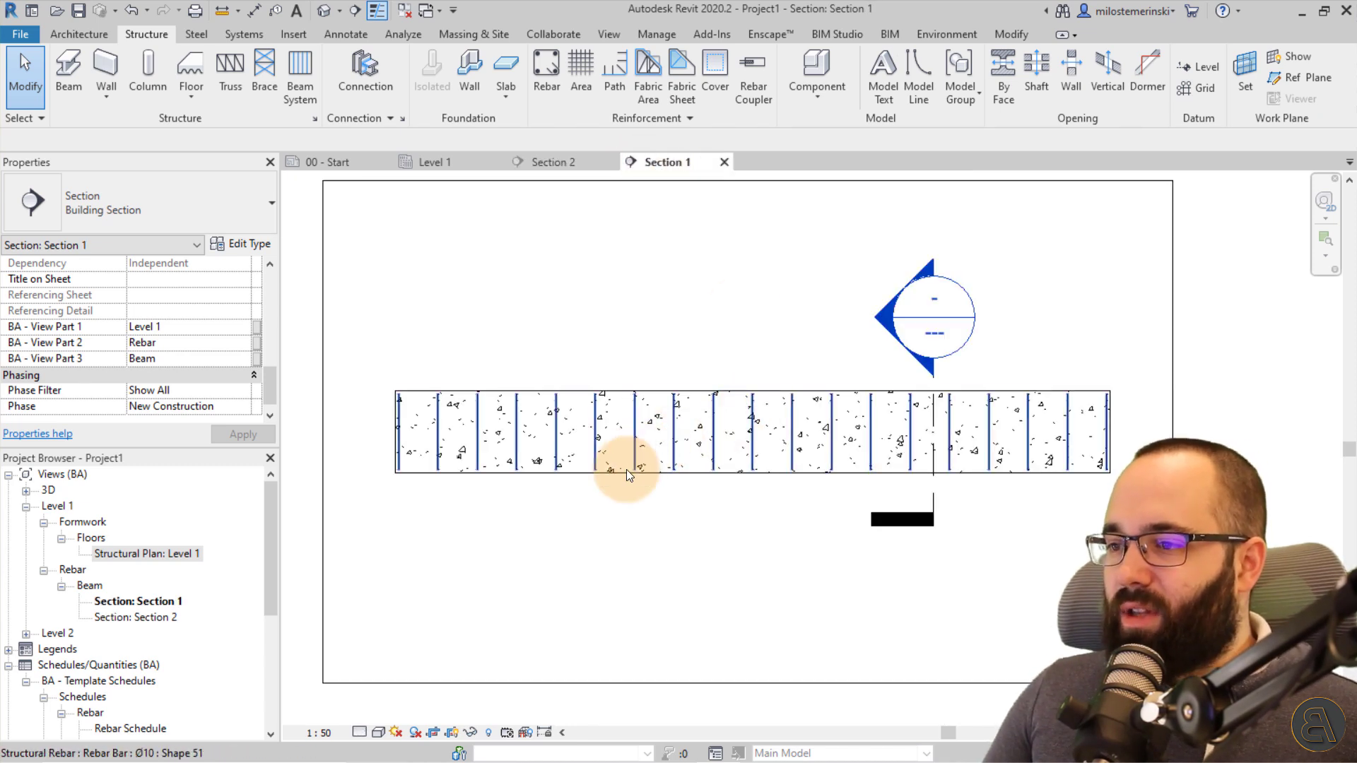
scroll(626, 469, up, 1)
click(359, 732)
click(366, 715)
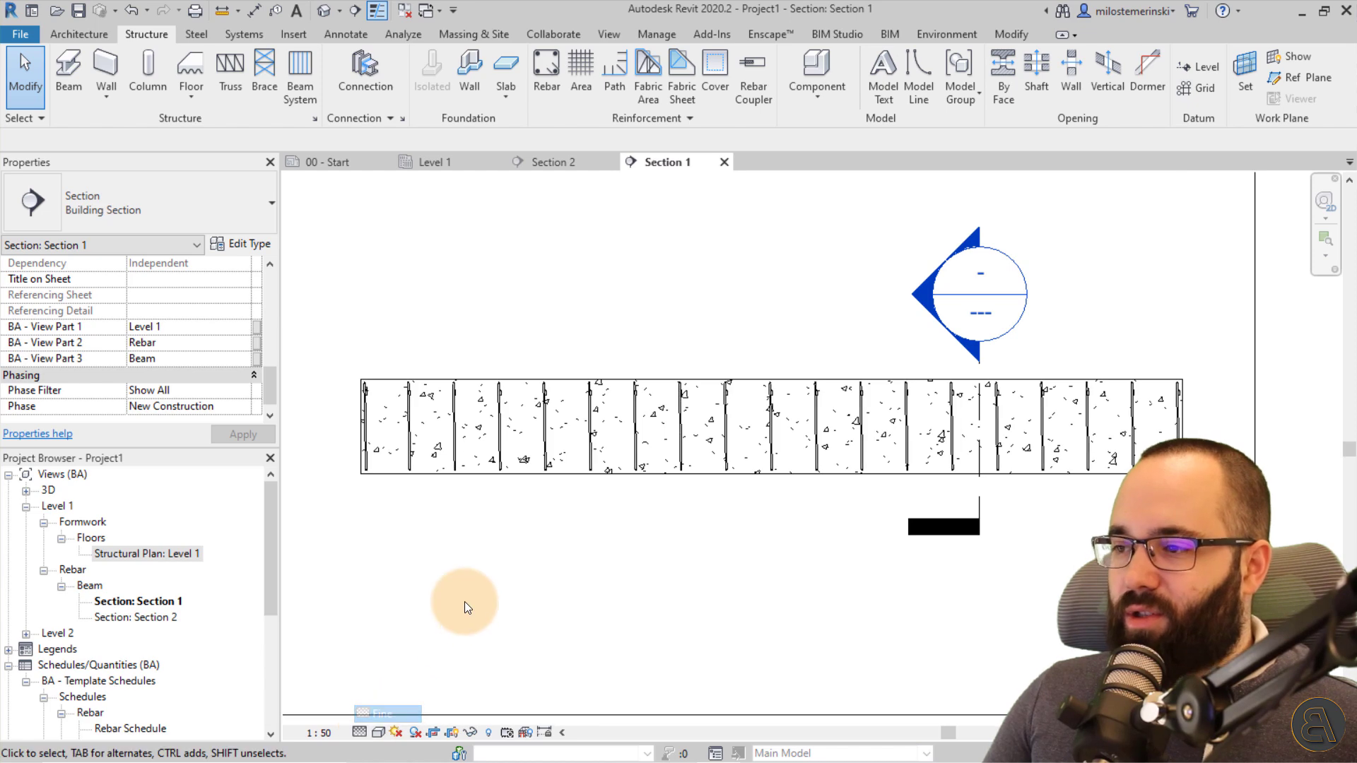
scroll(548, 423, up, 1)
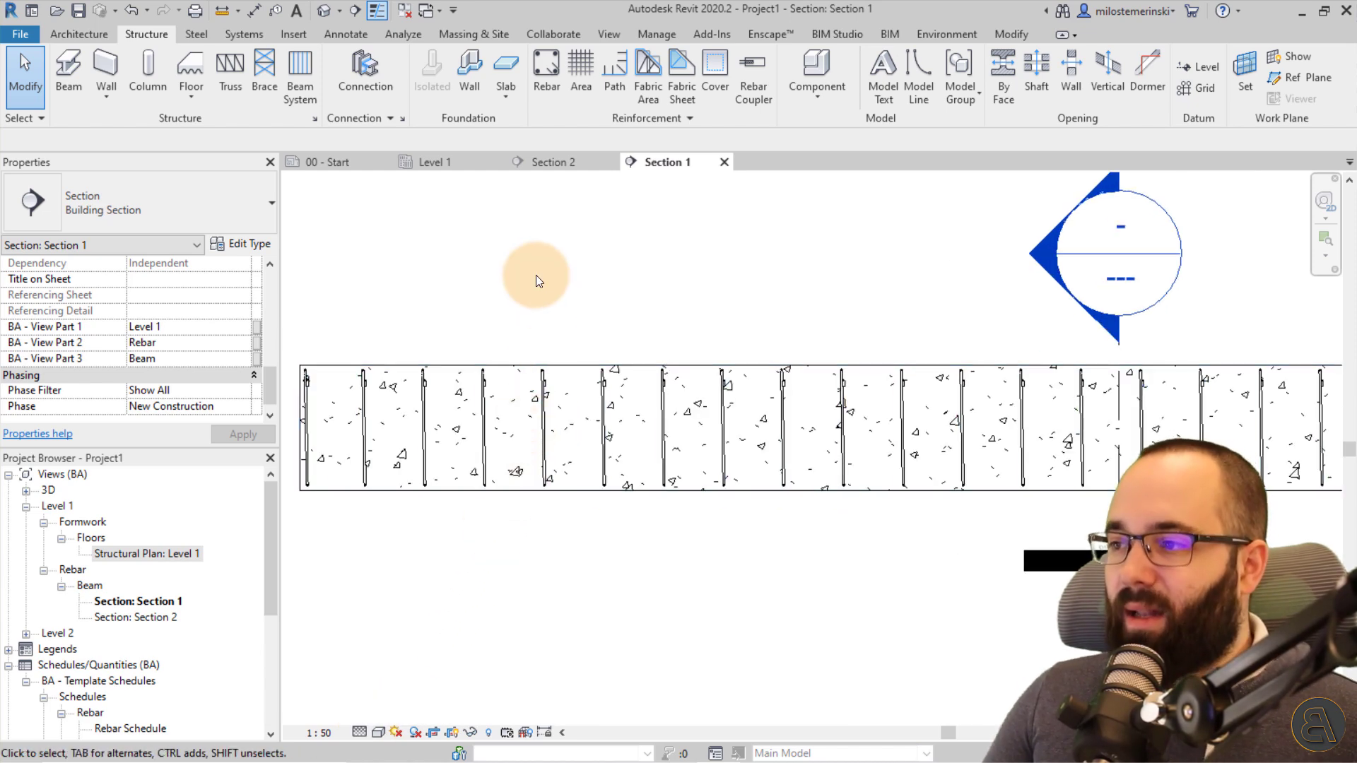
mouse_move(566, 322)
middle_down()
mouse_move(543, 326)
mouse_move(627, 359)
middle_up()
scroll(576, 327, down, 1)
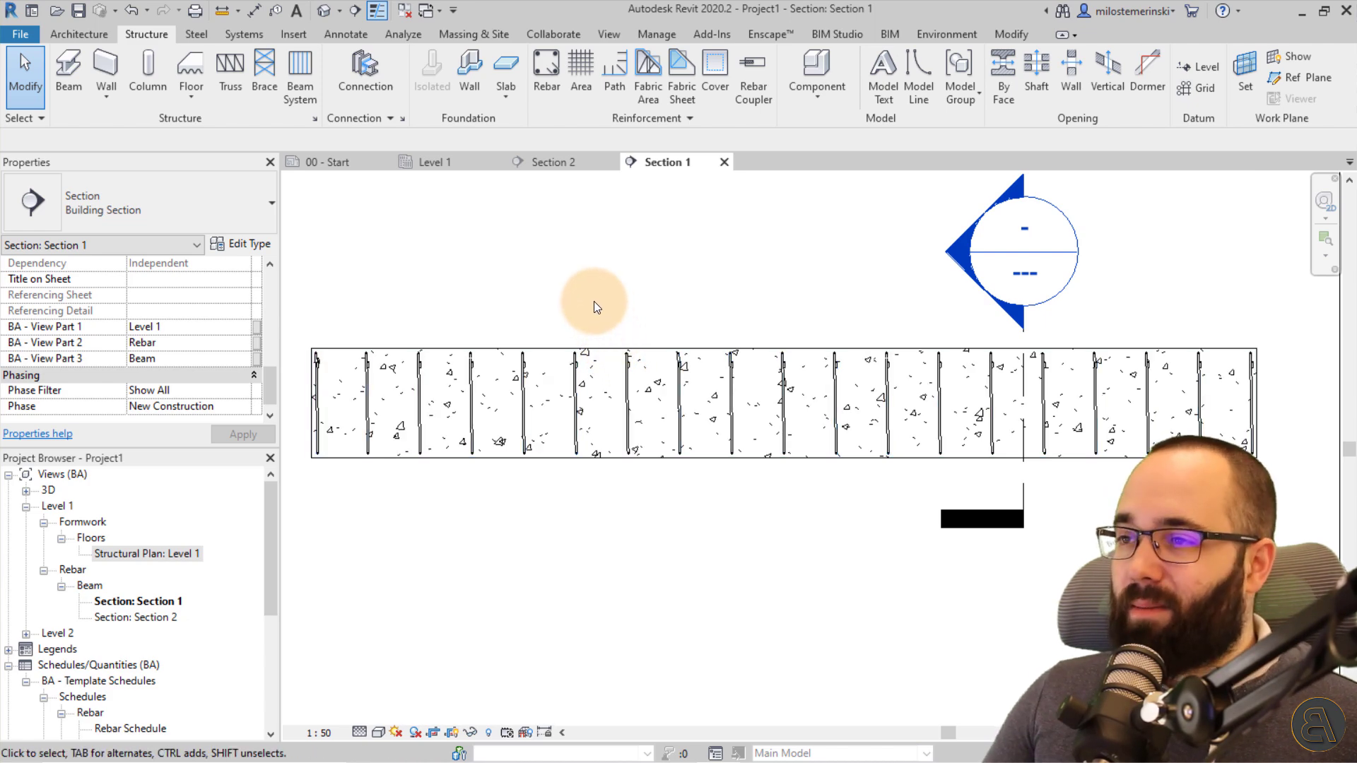
Step: Start another Structural Rebar placement and browse the rebar shape choices
click(543, 92)
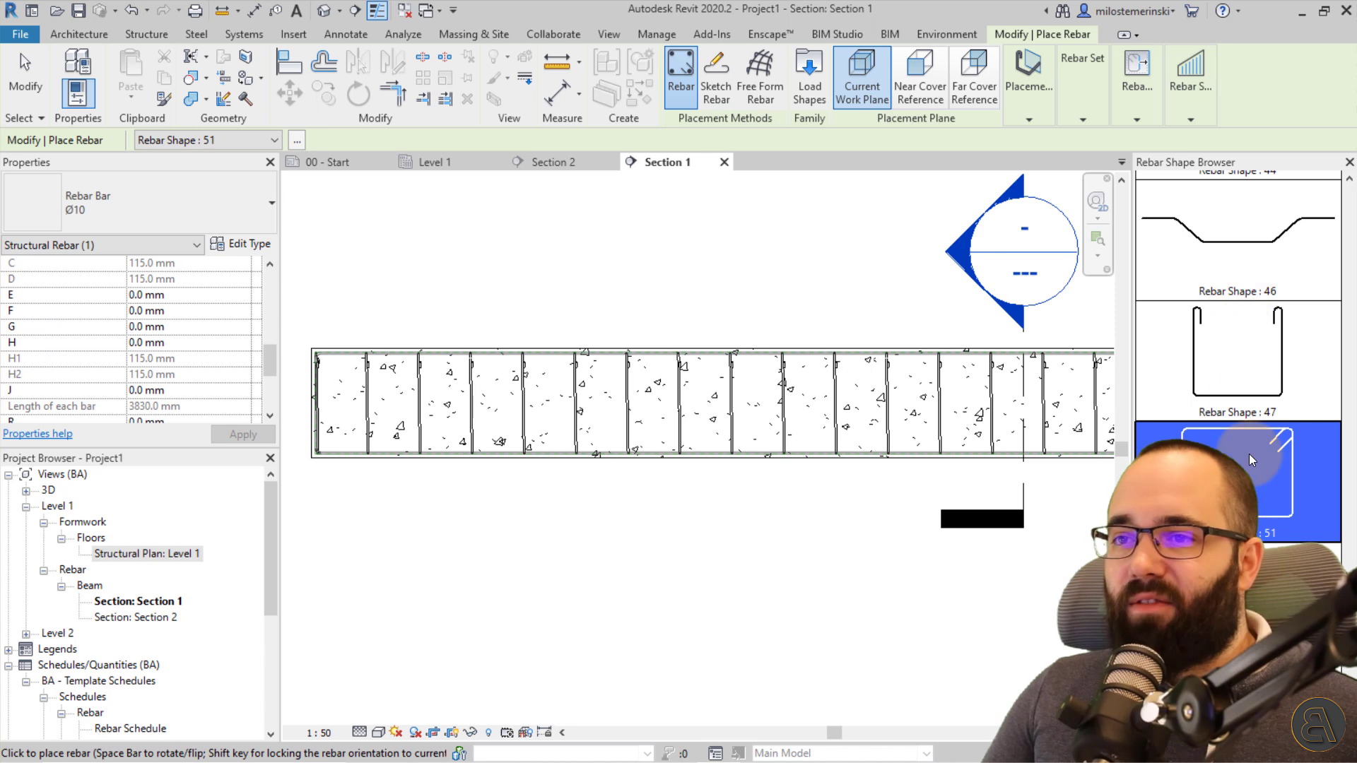
scroll(1265, 318, up, 2)
scroll(1241, 396, up, 3)
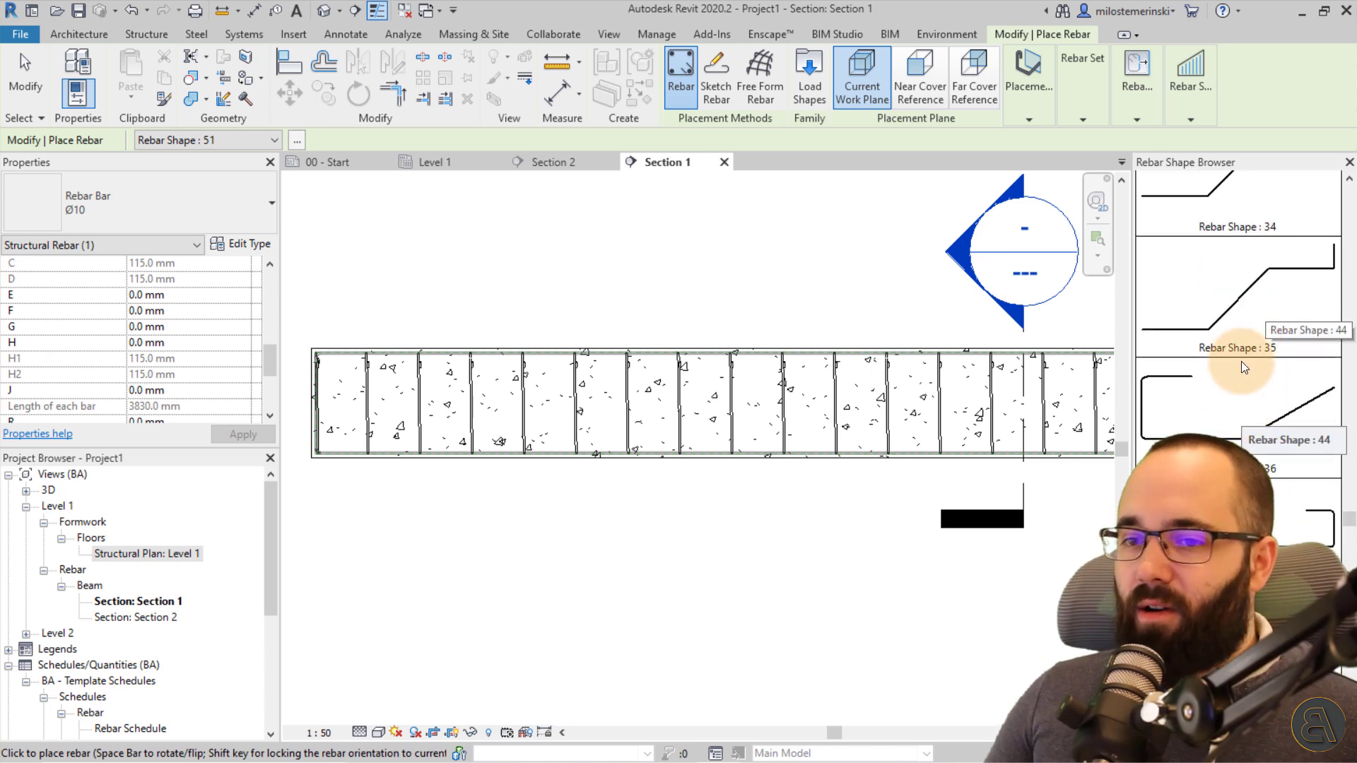
scroll(1231, 387, up, 3)
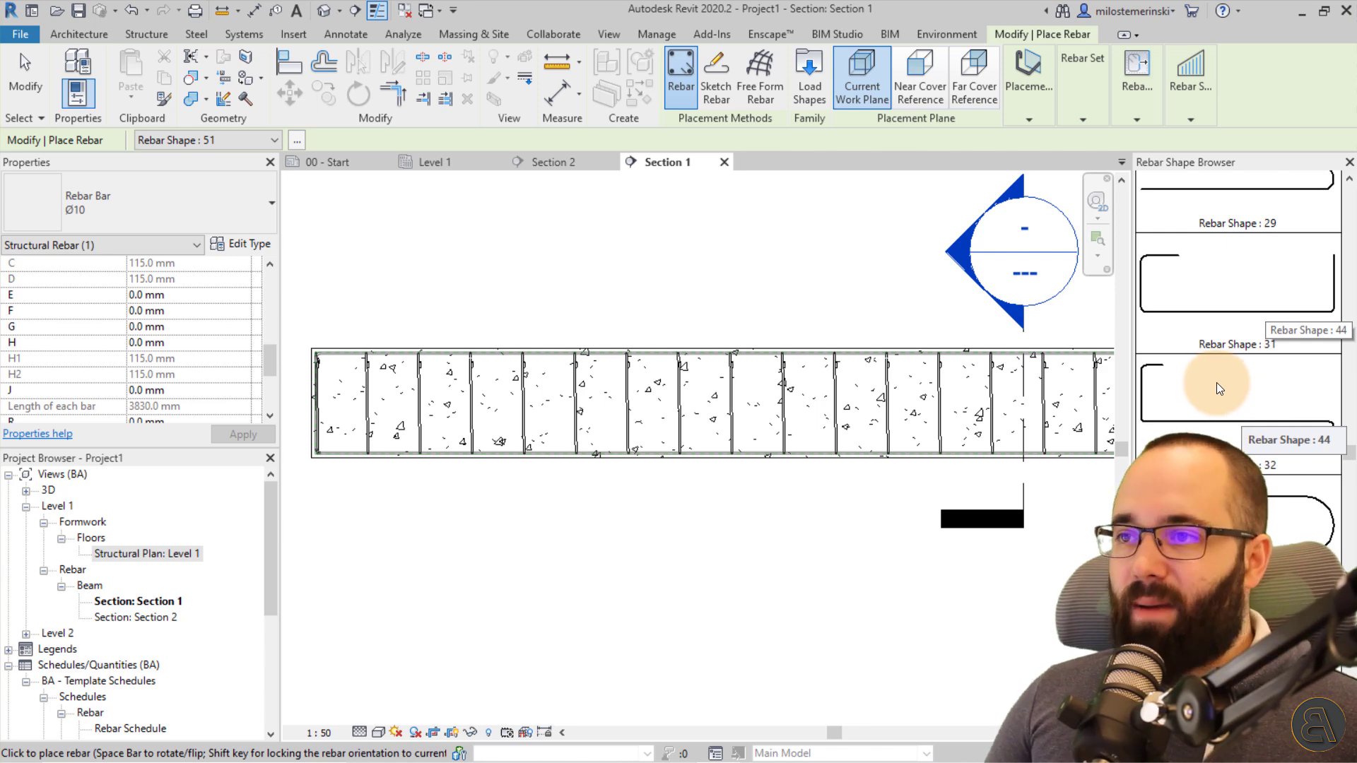
Step: Sketch a rebar hosted on the beam, drawing the left-end leg and top horizontal leg
click(718, 97)
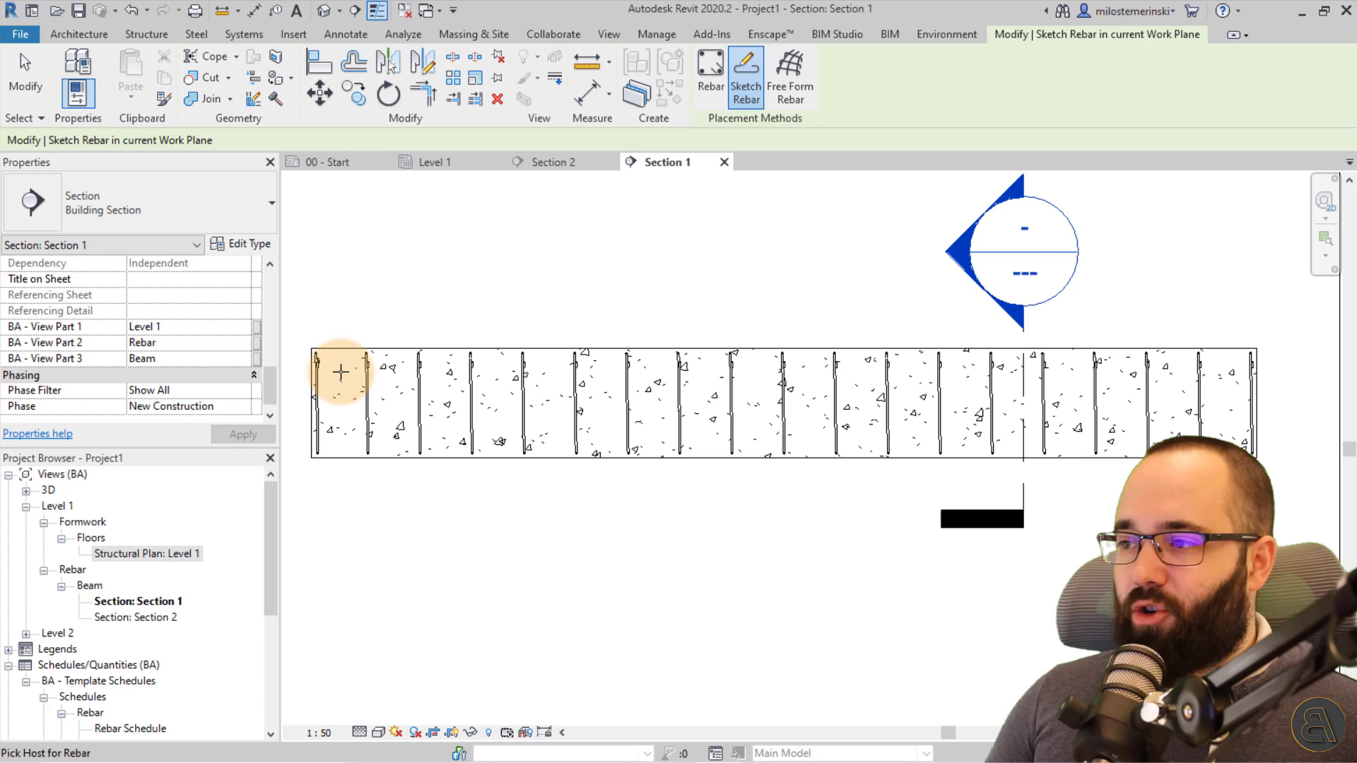
click(359, 358)
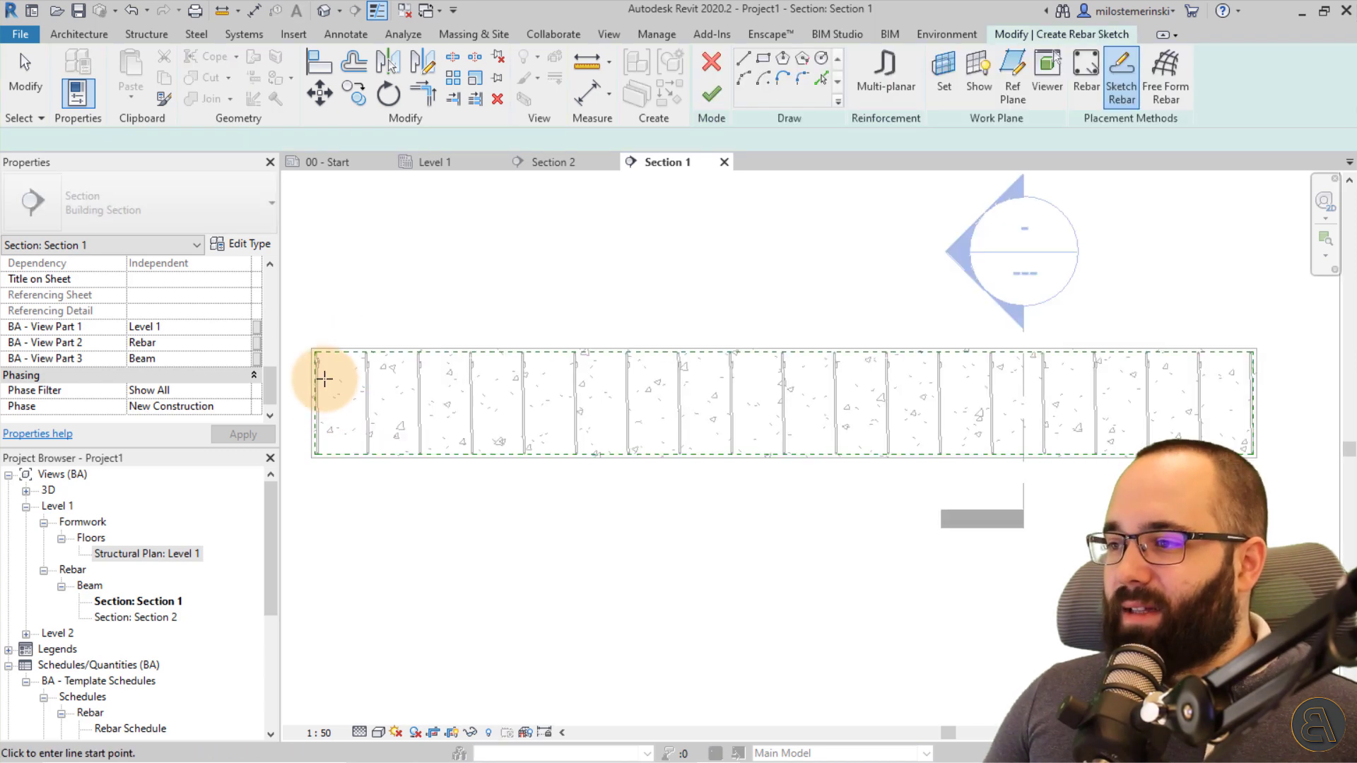
scroll(324, 367, up, 2)
middle_drag(492, 283, 669, 271)
scroll(476, 369, up, 1)
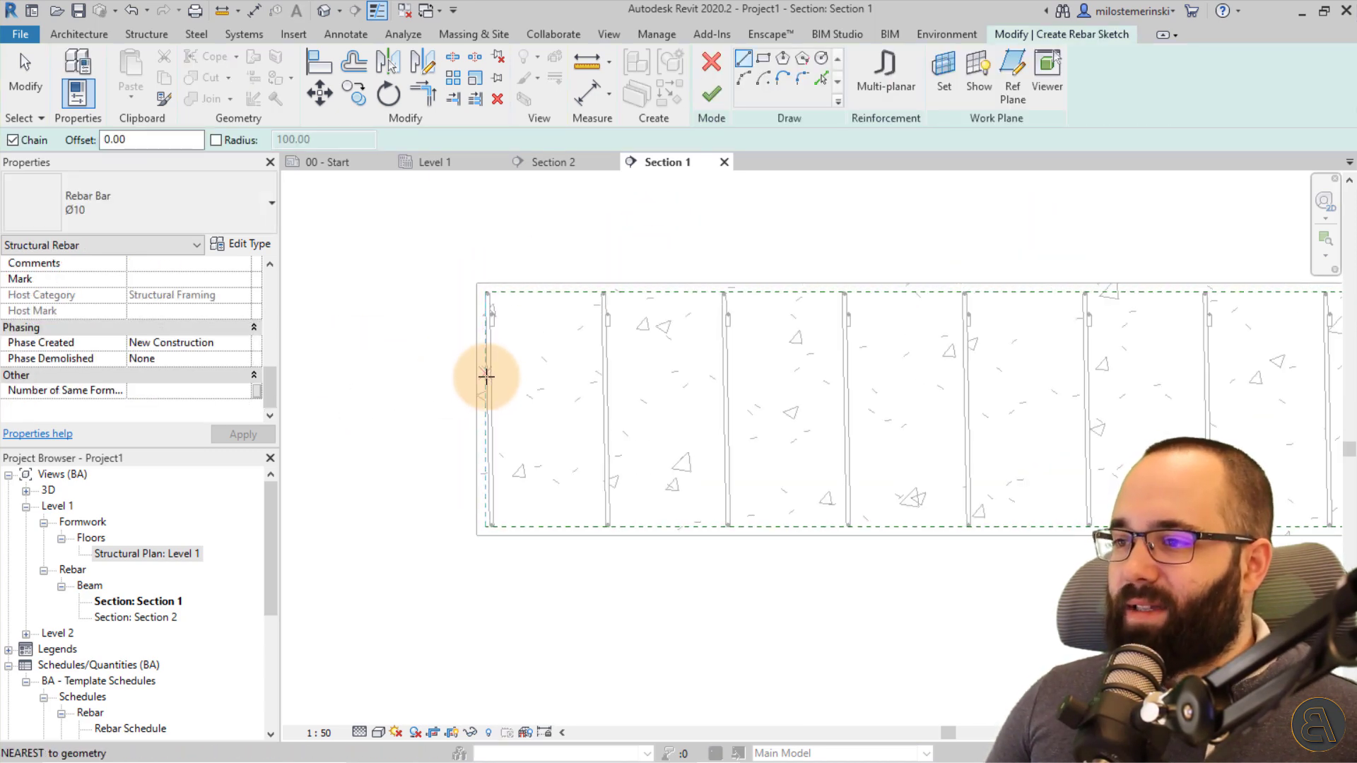
click(485, 382)
click(485, 294)
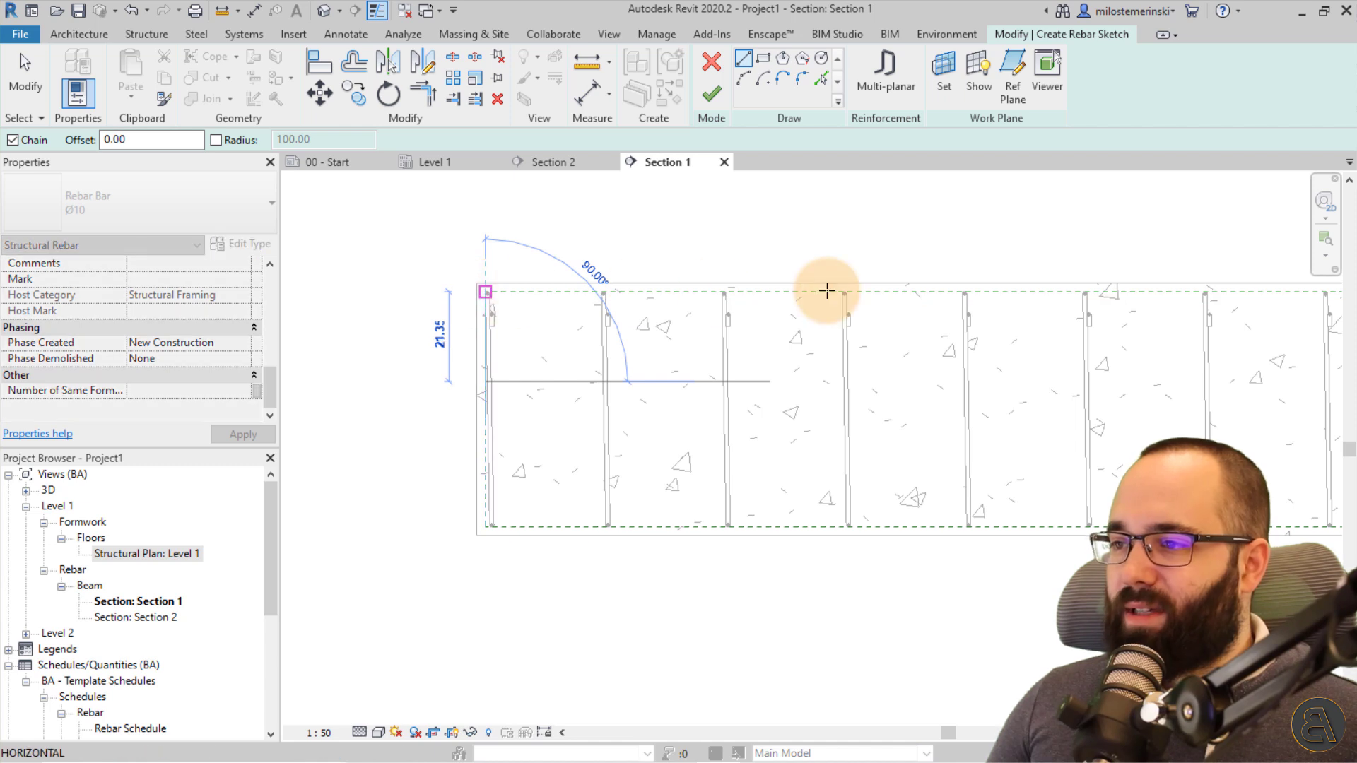
scroll(824, 291, down, 1)
middle_drag(824, 290, 492, 264)
click(470, 265)
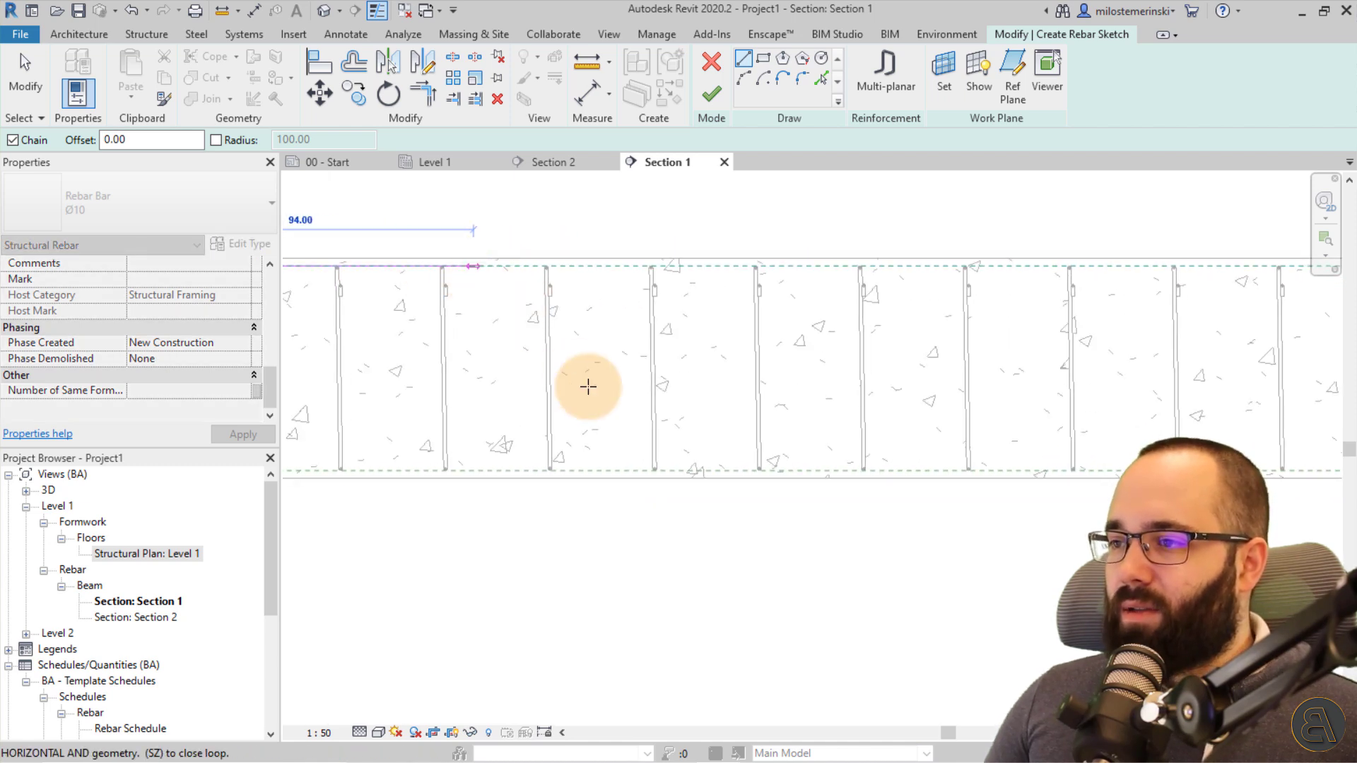
Step: Continue the bar with a diagonal crank down, bottom leg, rise back up, and right-end hook
click(638, 469)
scroll(969, 469, down, 1)
middle_drag(968, 470, 410, 479)
click(772, 473)
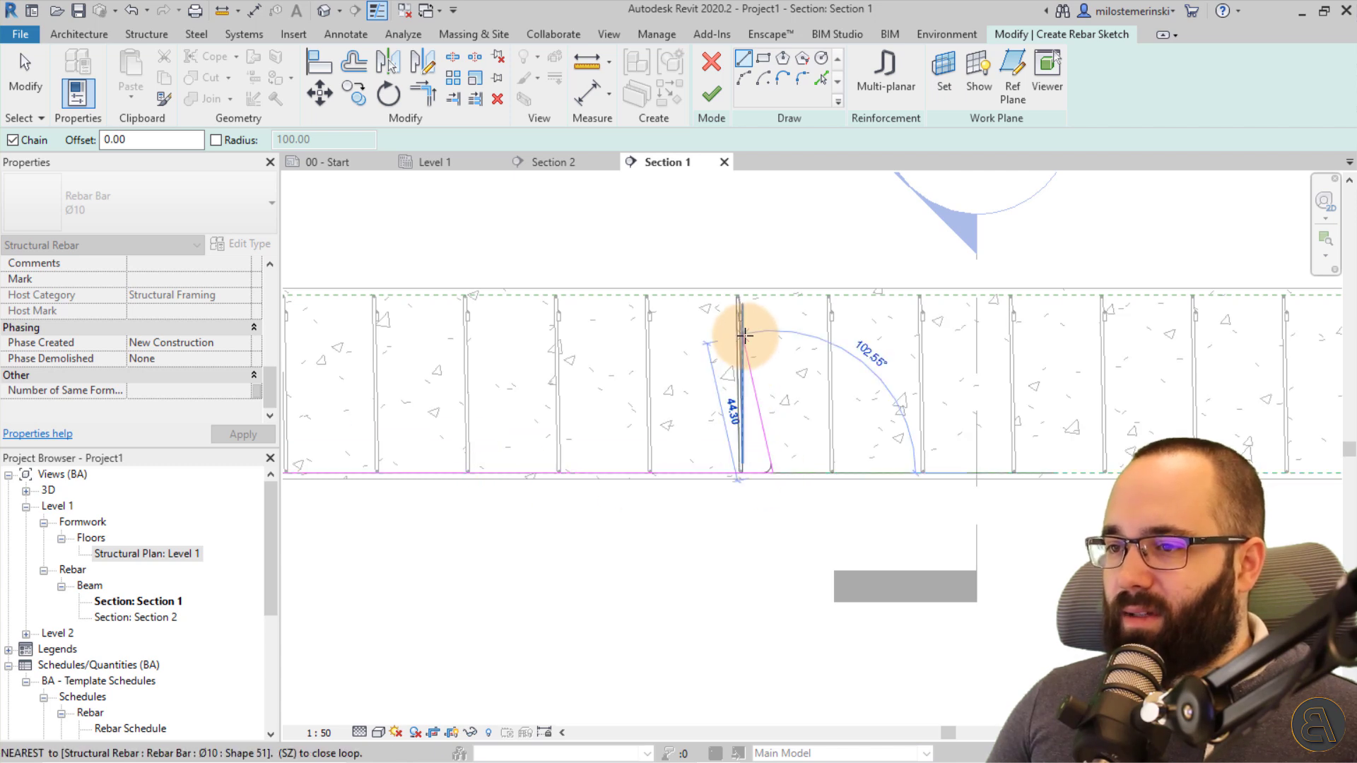
click(773, 297)
middle_drag(974, 297, 413, 307)
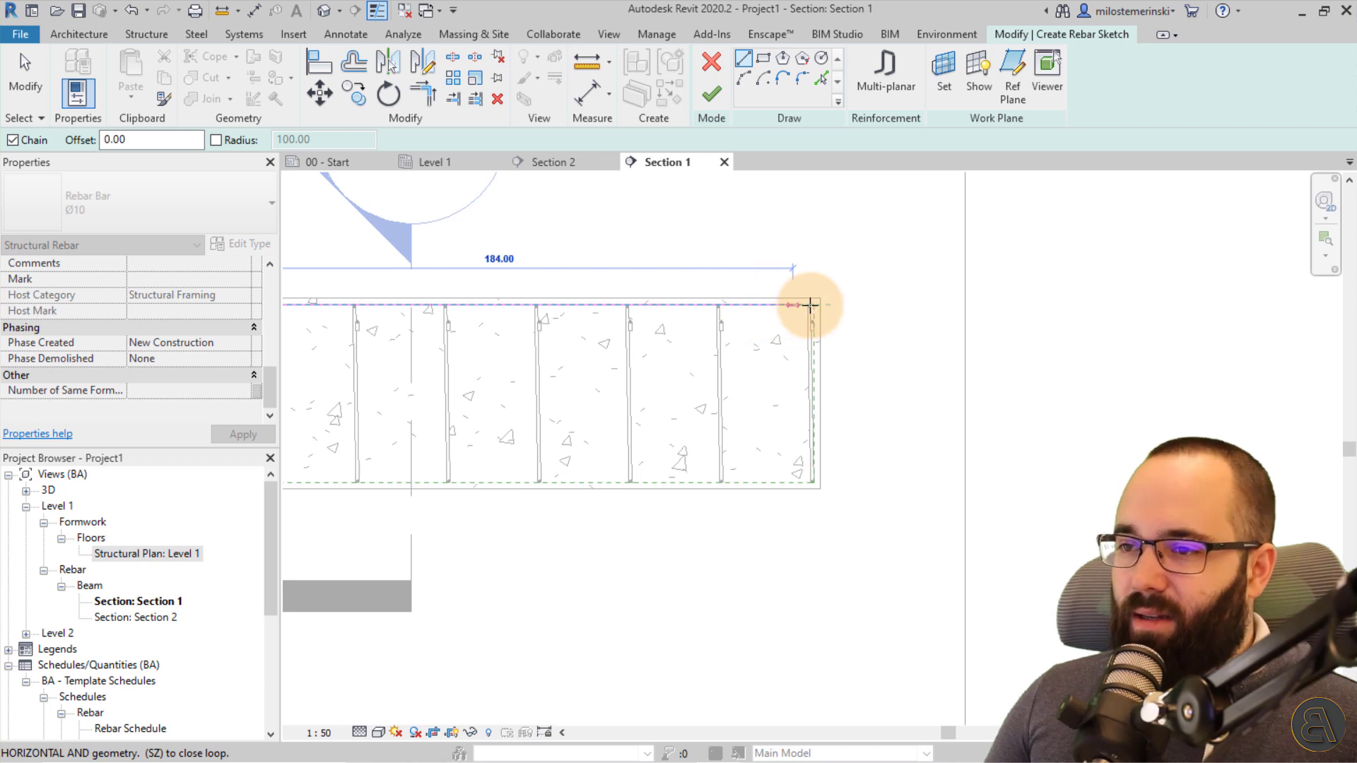
click(813, 305)
click(813, 393)
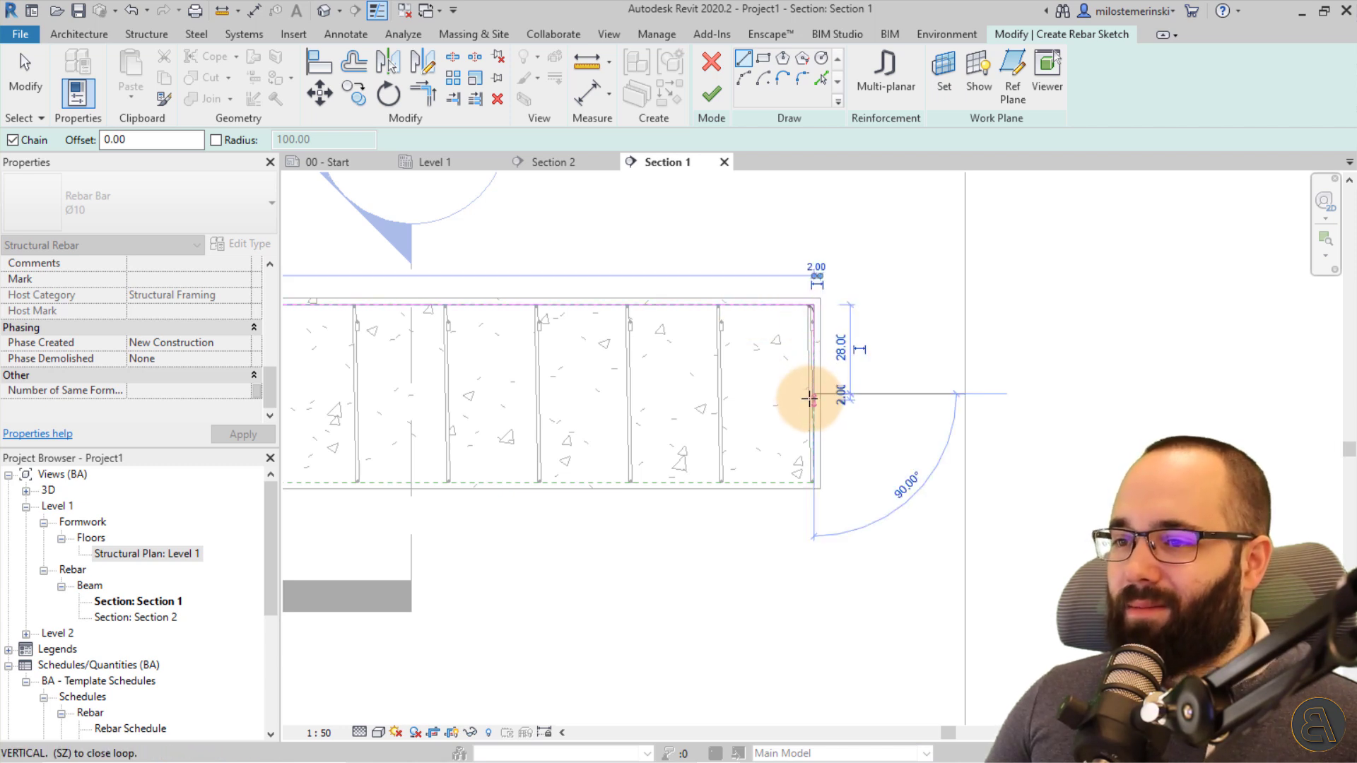
click(787, 419)
key(Escape)
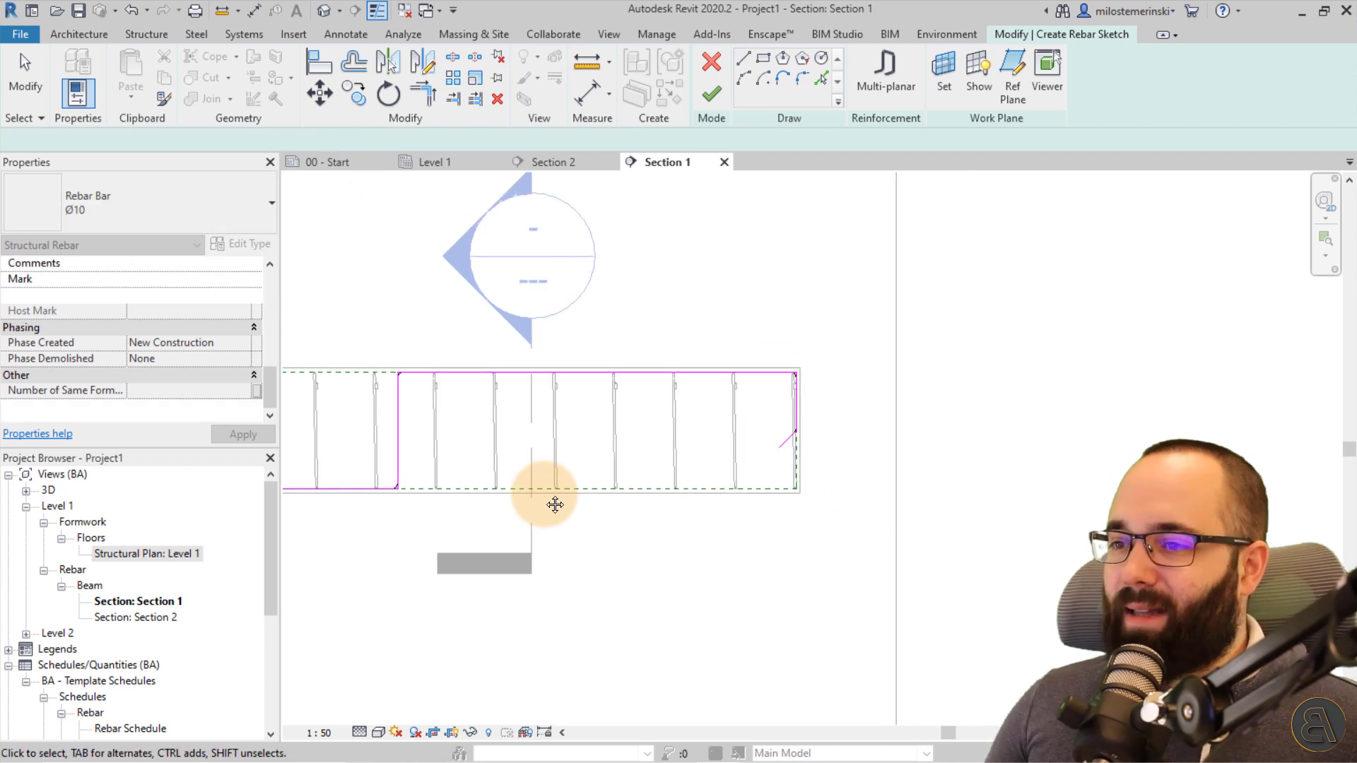
scroll(555, 505, down, 4)
middle_drag(878, 393, 782, 369)
Step: Finish the sketch and select the new cranked Ø10 bar, 6442.9 mm long, to check it
click(723, 100)
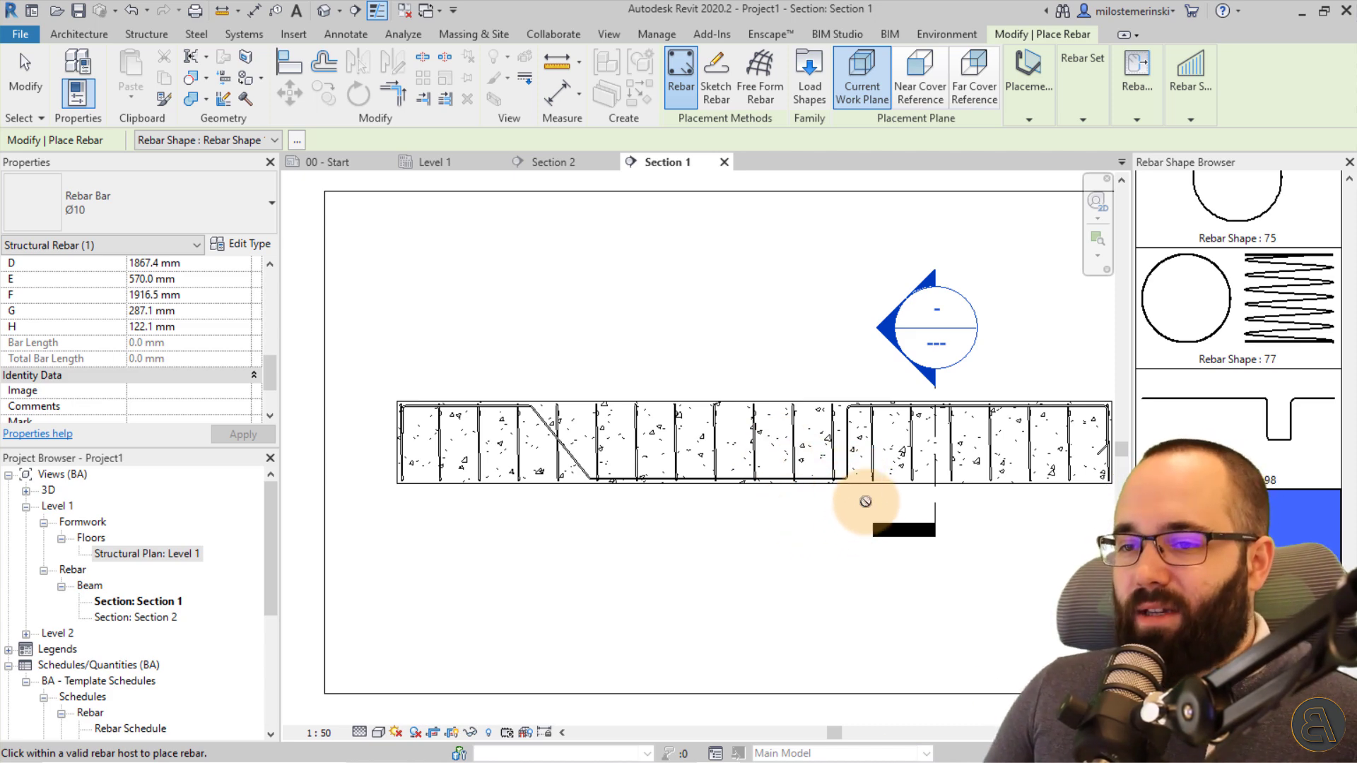
key(Escape)
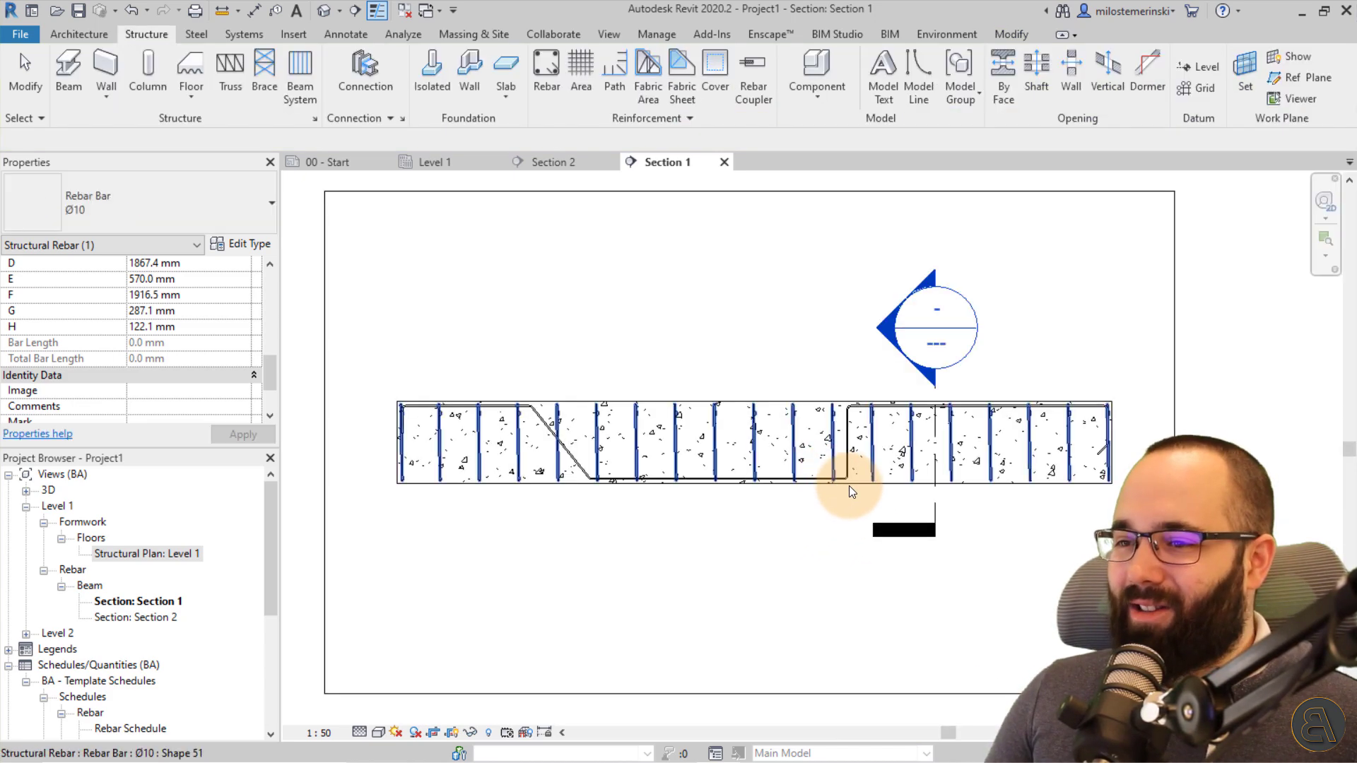
click(844, 479)
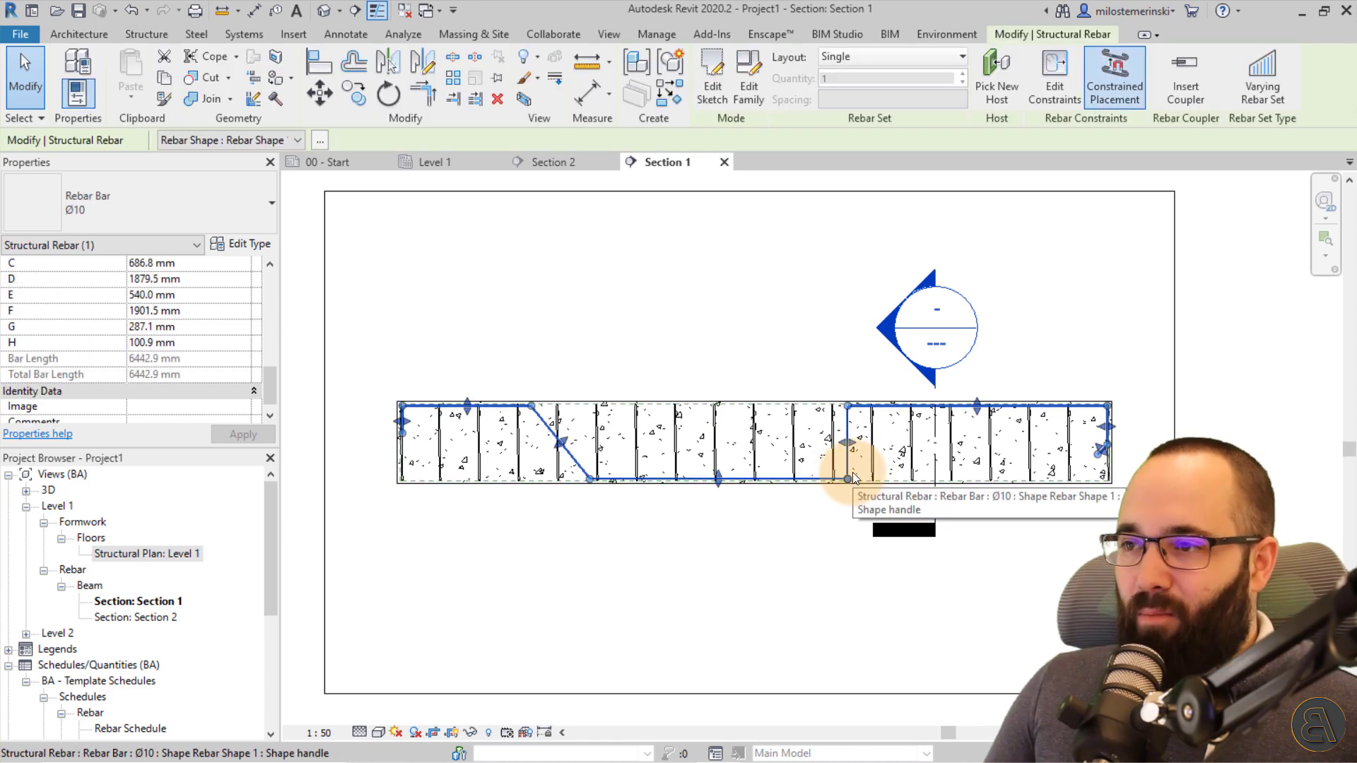
middle_drag(723, 367, 705, 352)
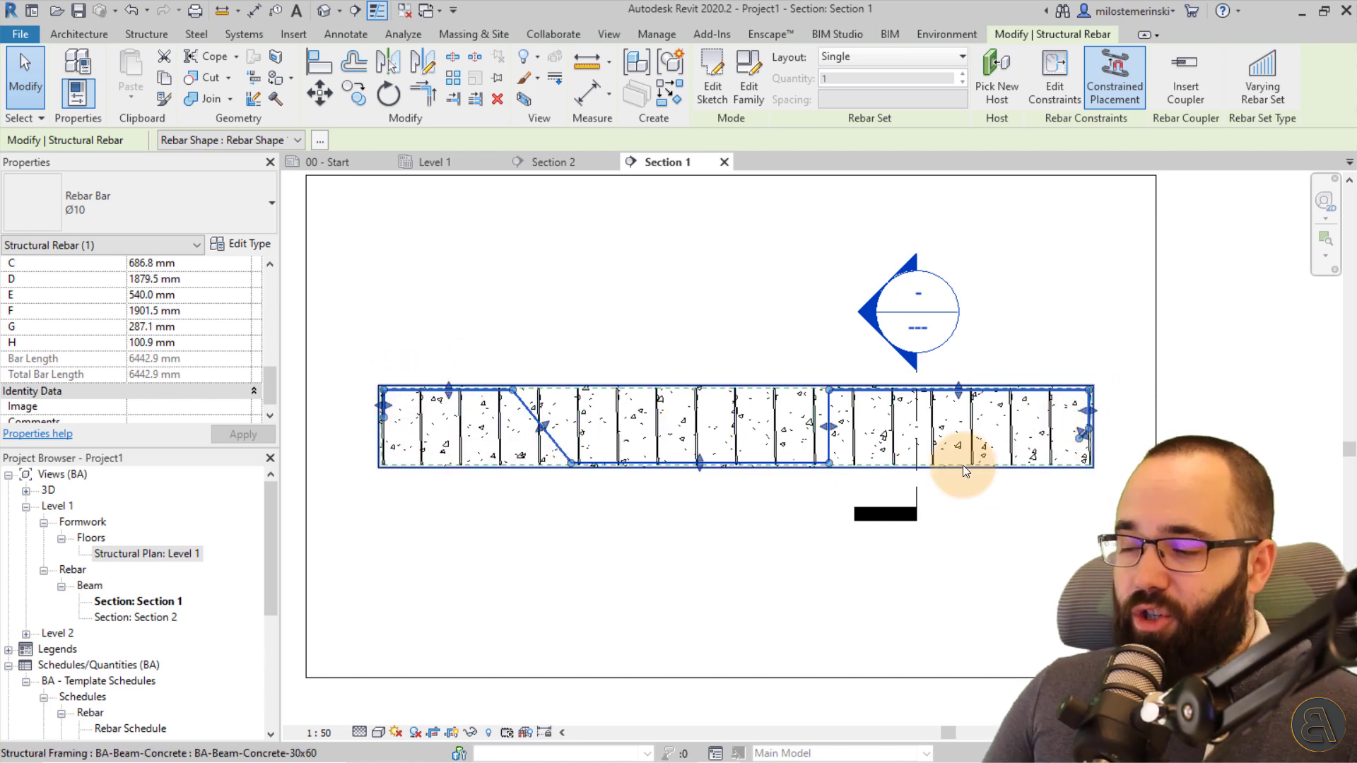
scroll(804, 528, up, 1)
middle_drag(804, 529, 752, 514)
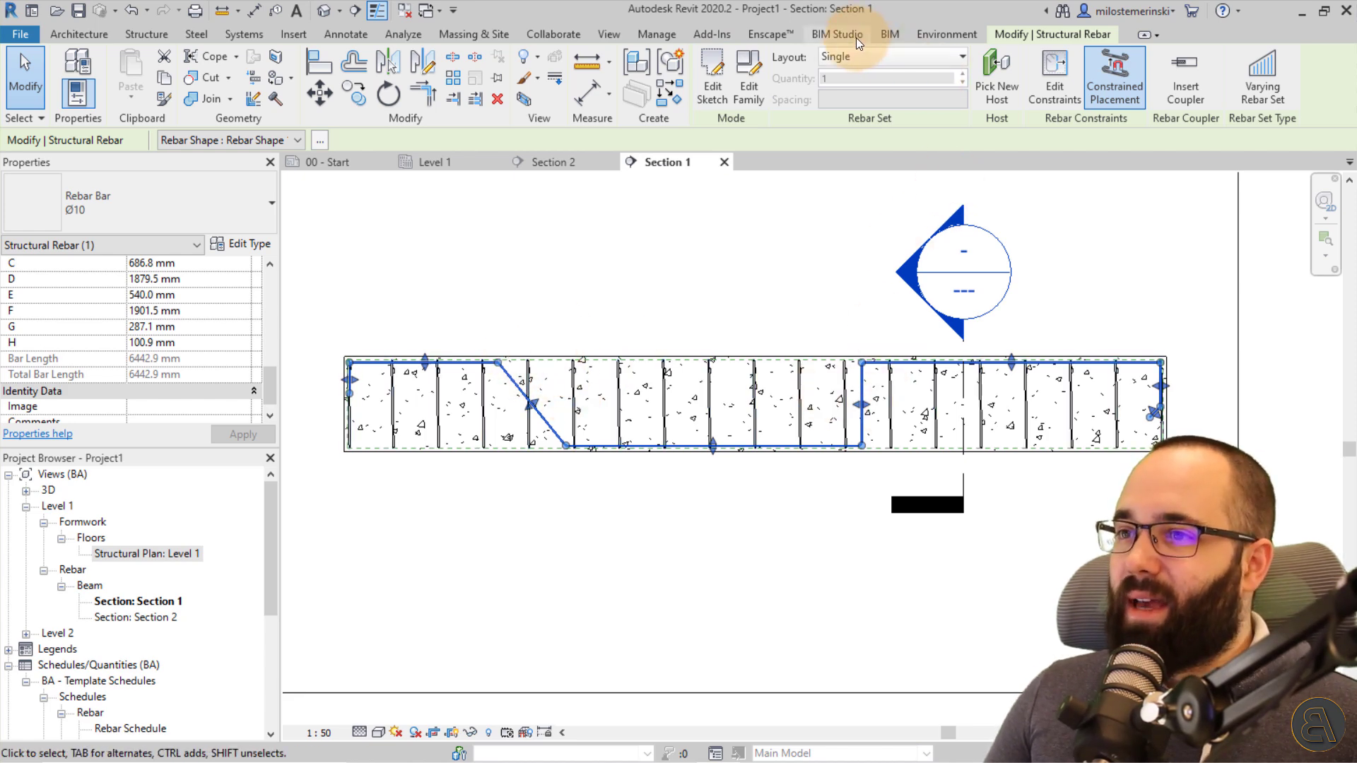
Step: Clear the rebar selection and start a New Schedule/Quantities from the Schedules/Quantities (BA) group
click(837, 33)
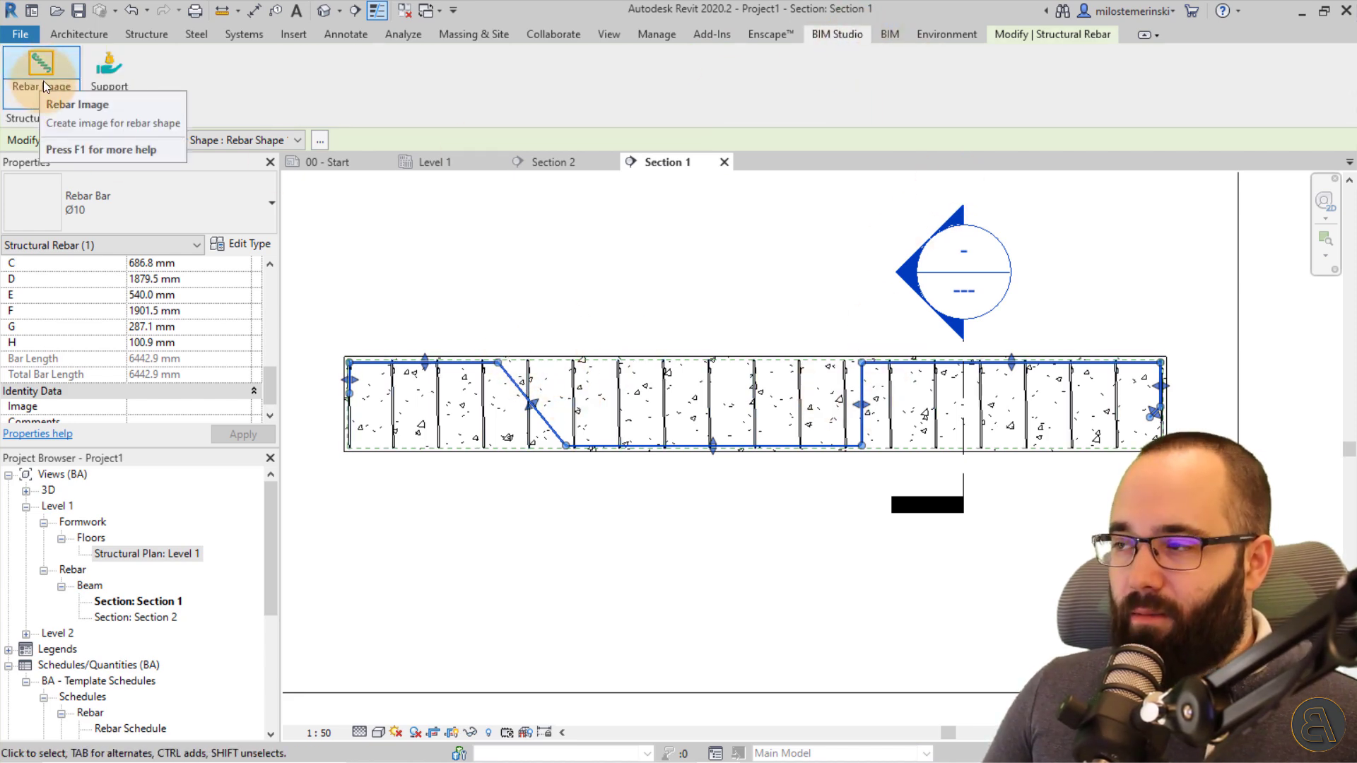
click(586, 270)
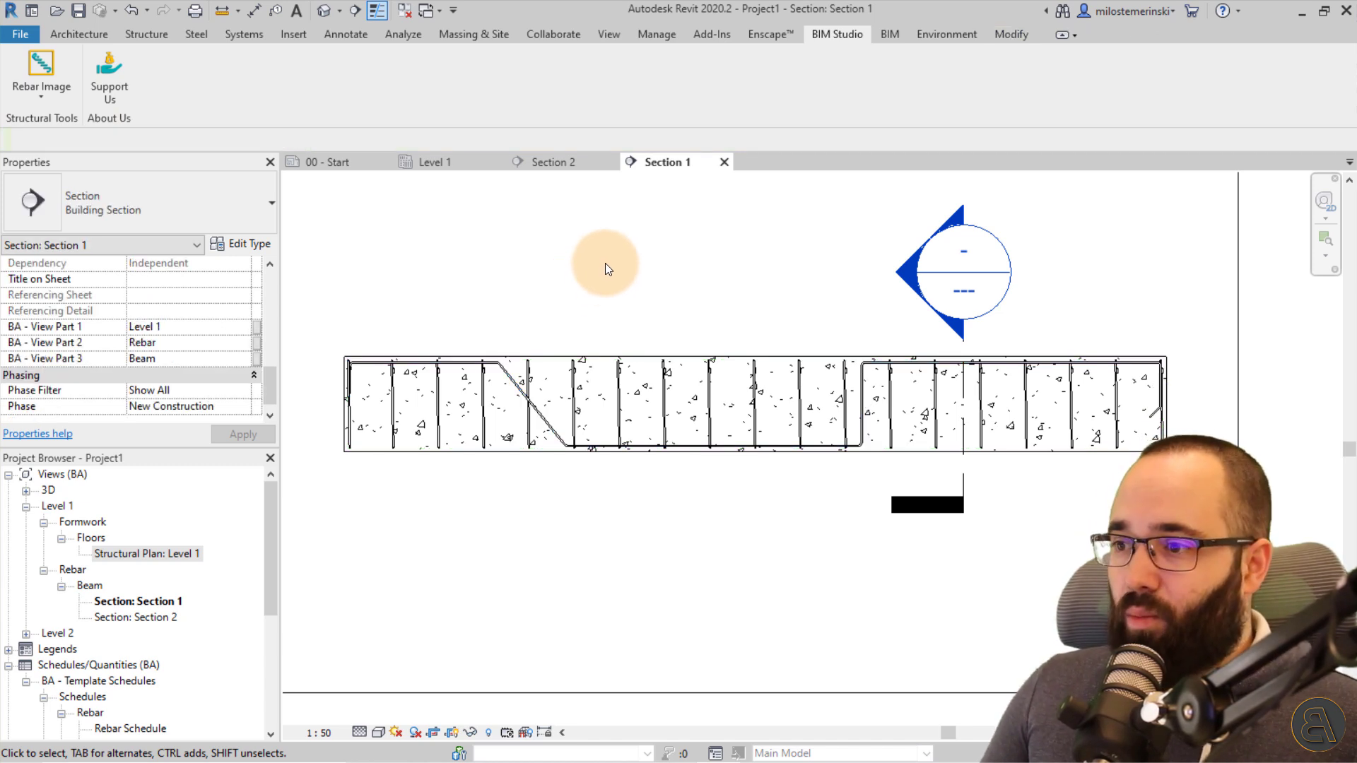
scroll(226, 559, down, 1)
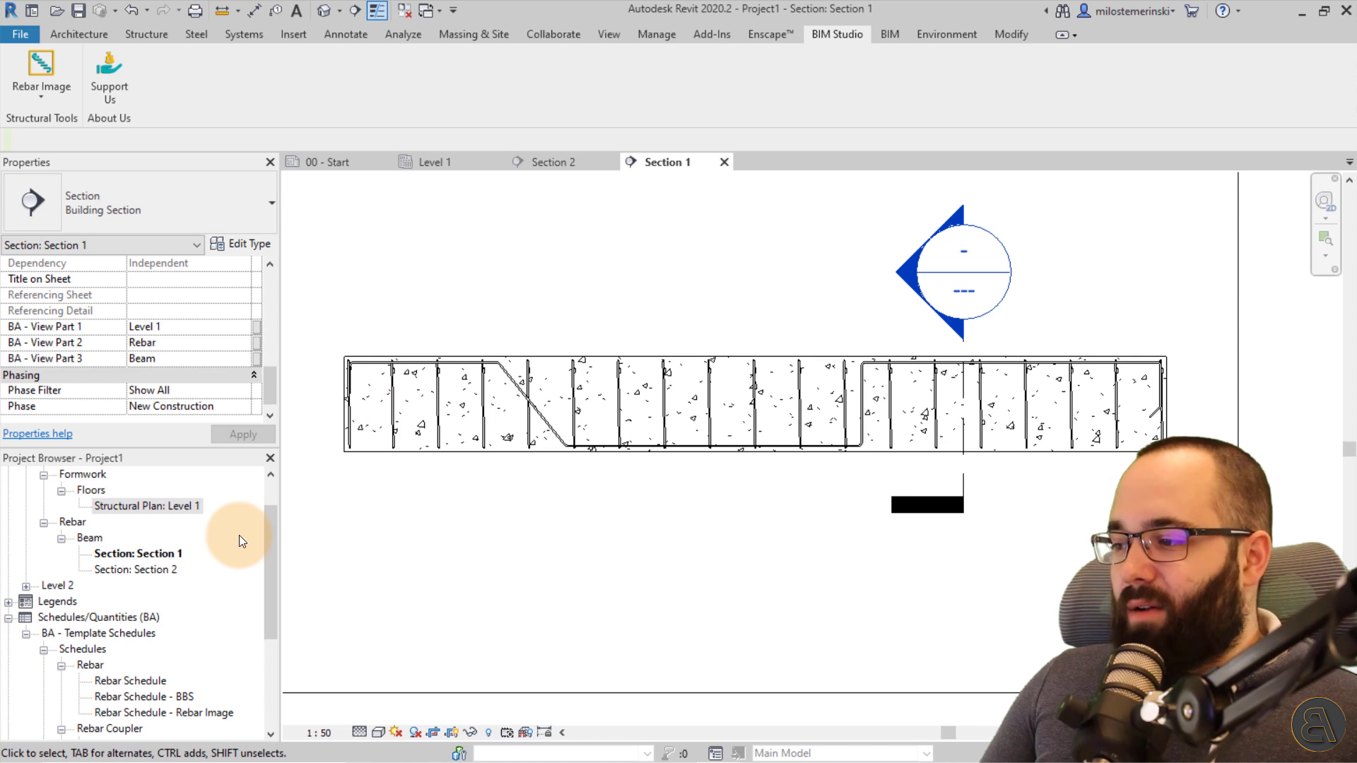
scroll(237, 531, down, 1)
scroll(212, 531, down, 1)
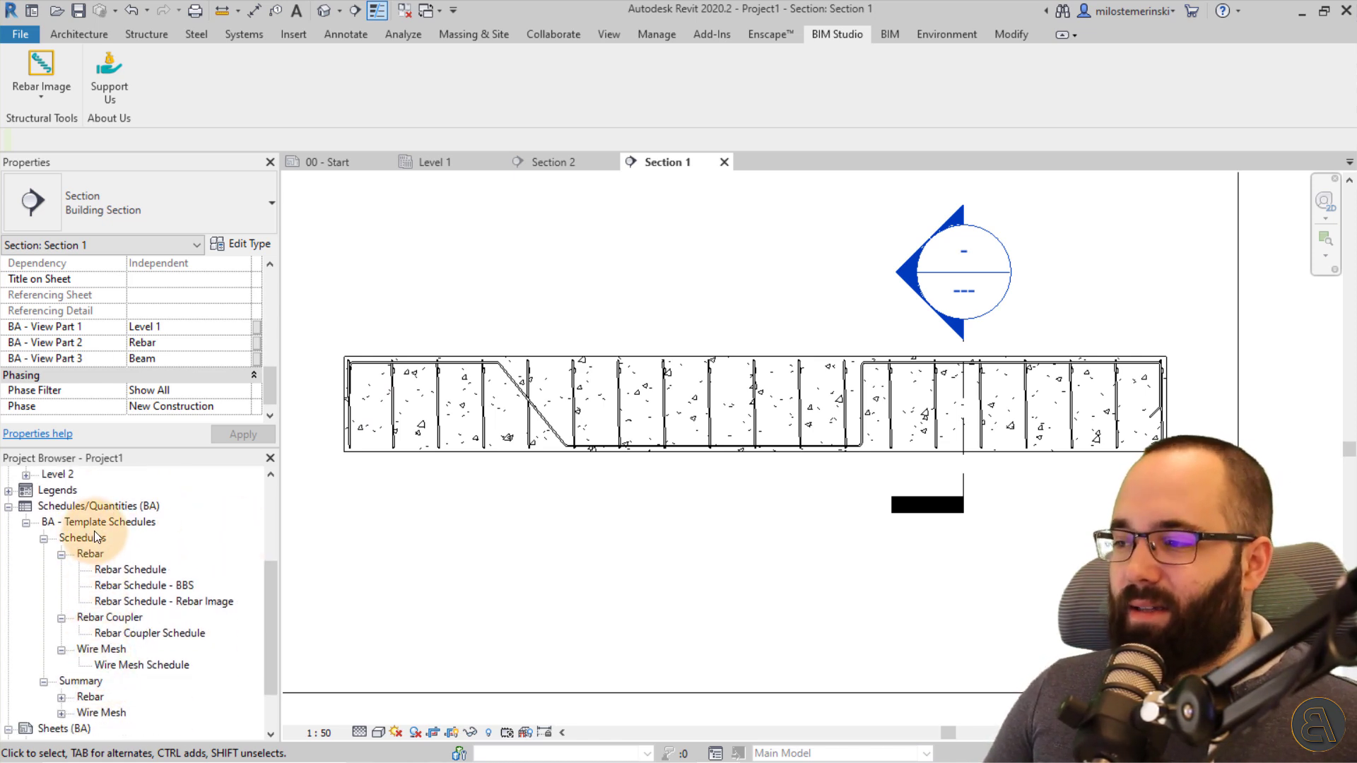
right_click(71, 506)
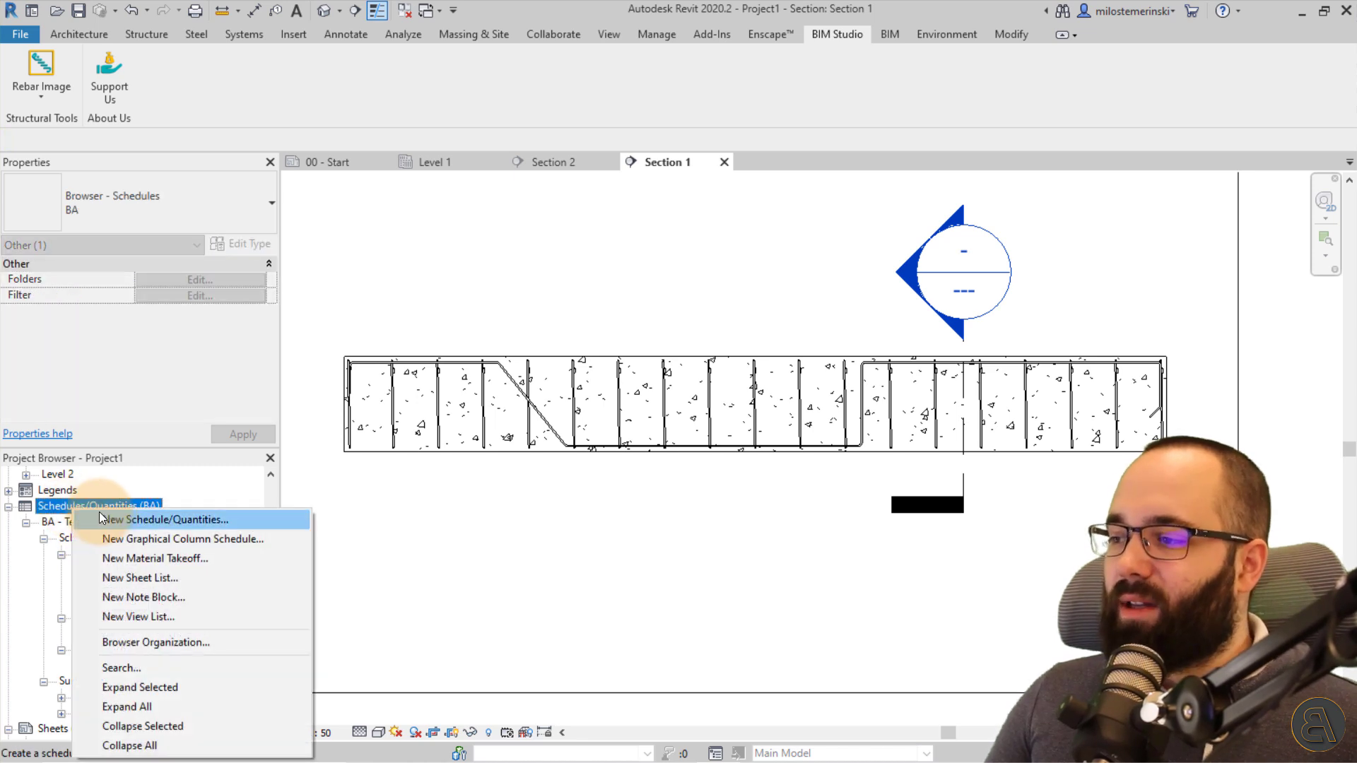
click(104, 512)
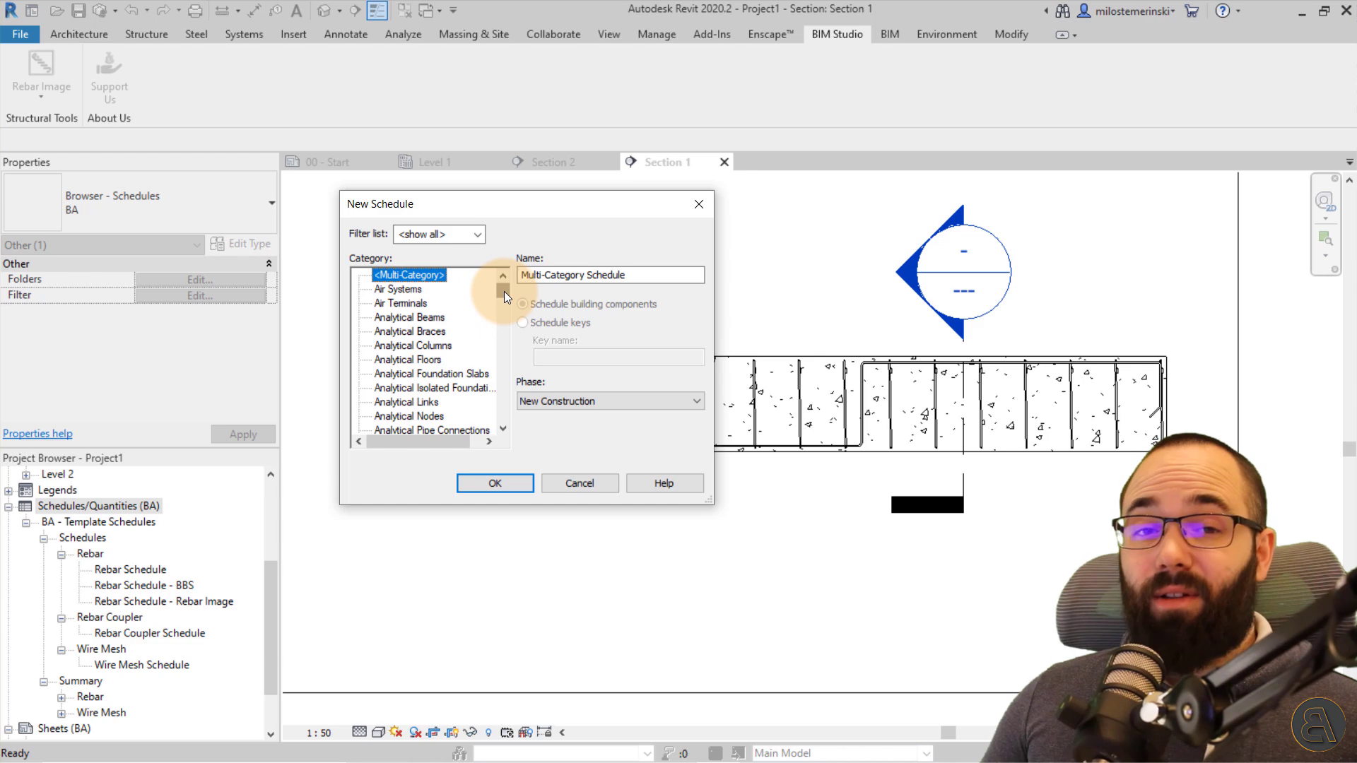
drag(503, 290, 497, 404)
Step: Choose the Structural Rebar category and add the Family and Type and Image fields
click(420, 332)
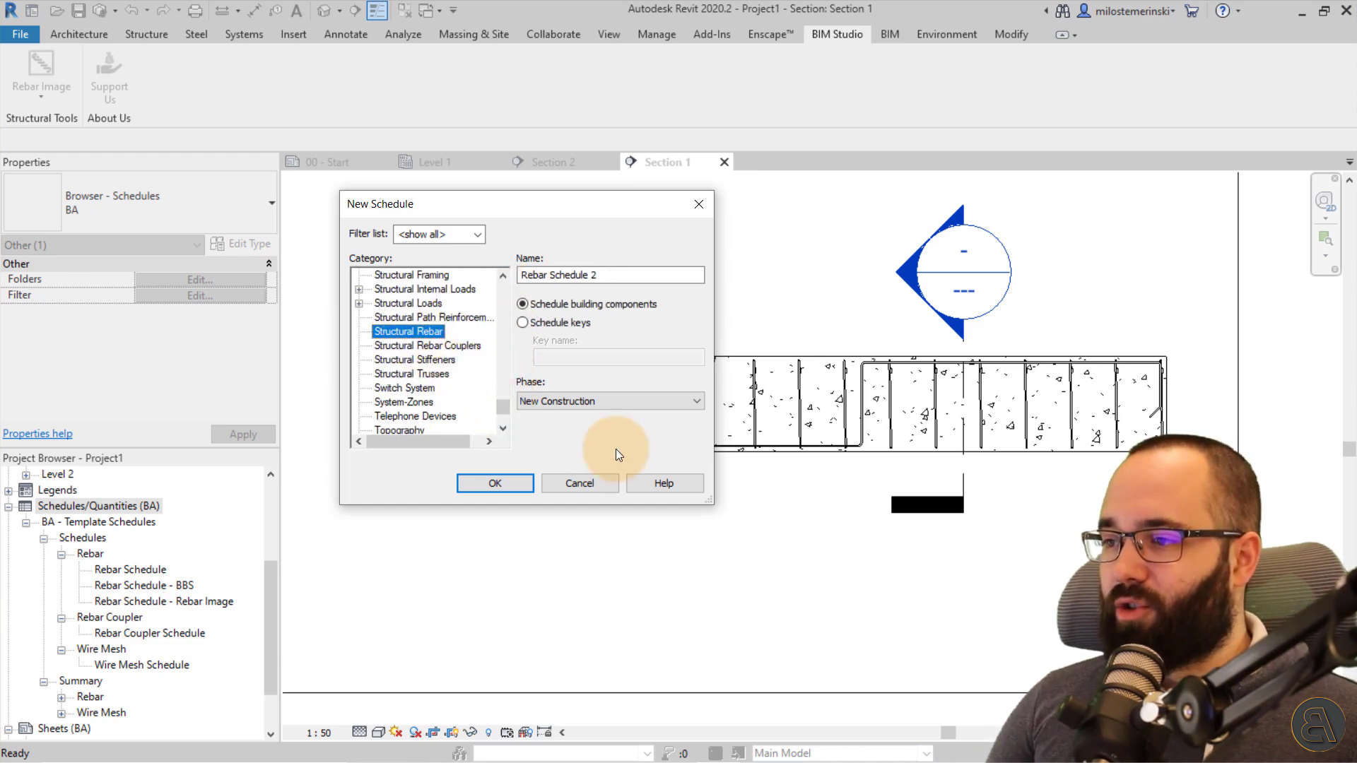
click(511, 481)
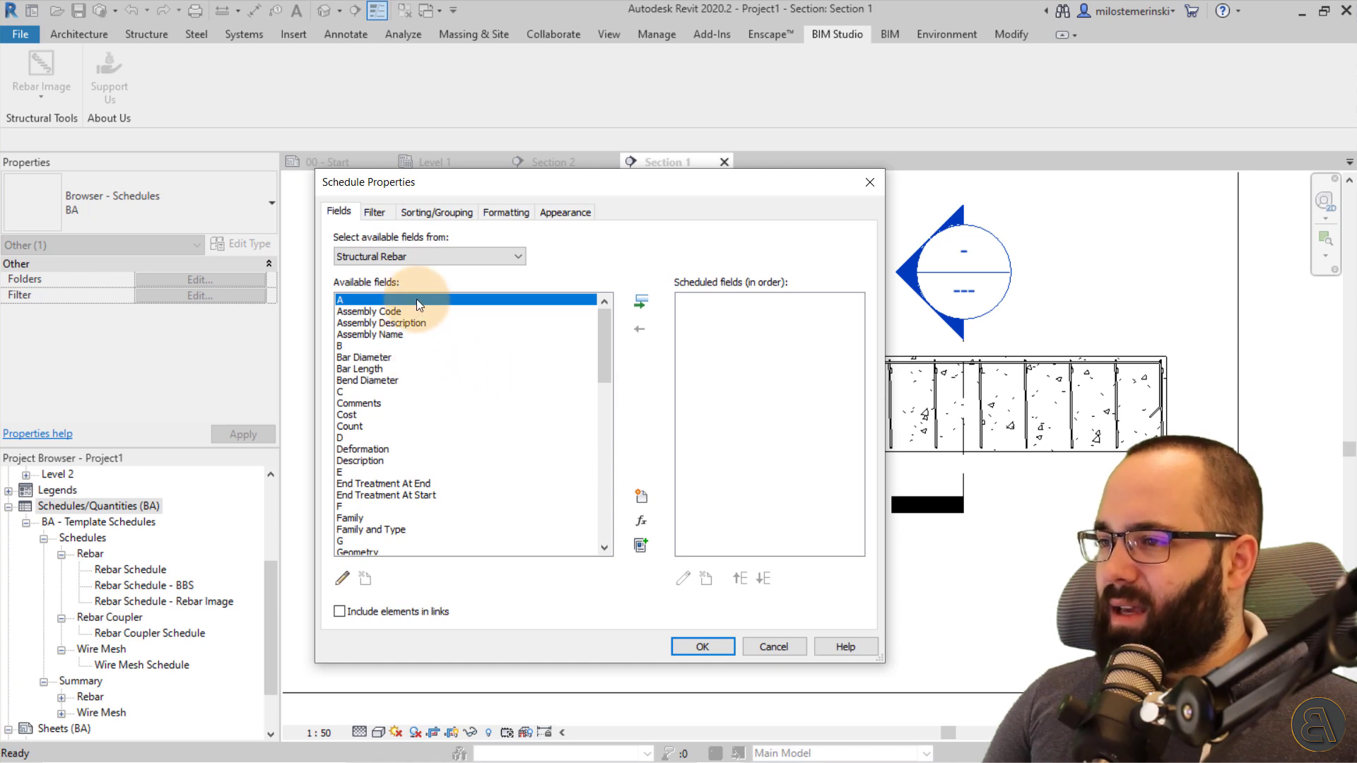
mouse_move(608, 342)
mouse_down()
mouse_move(601, 366)
mouse_move(603, 337)
mouse_up()
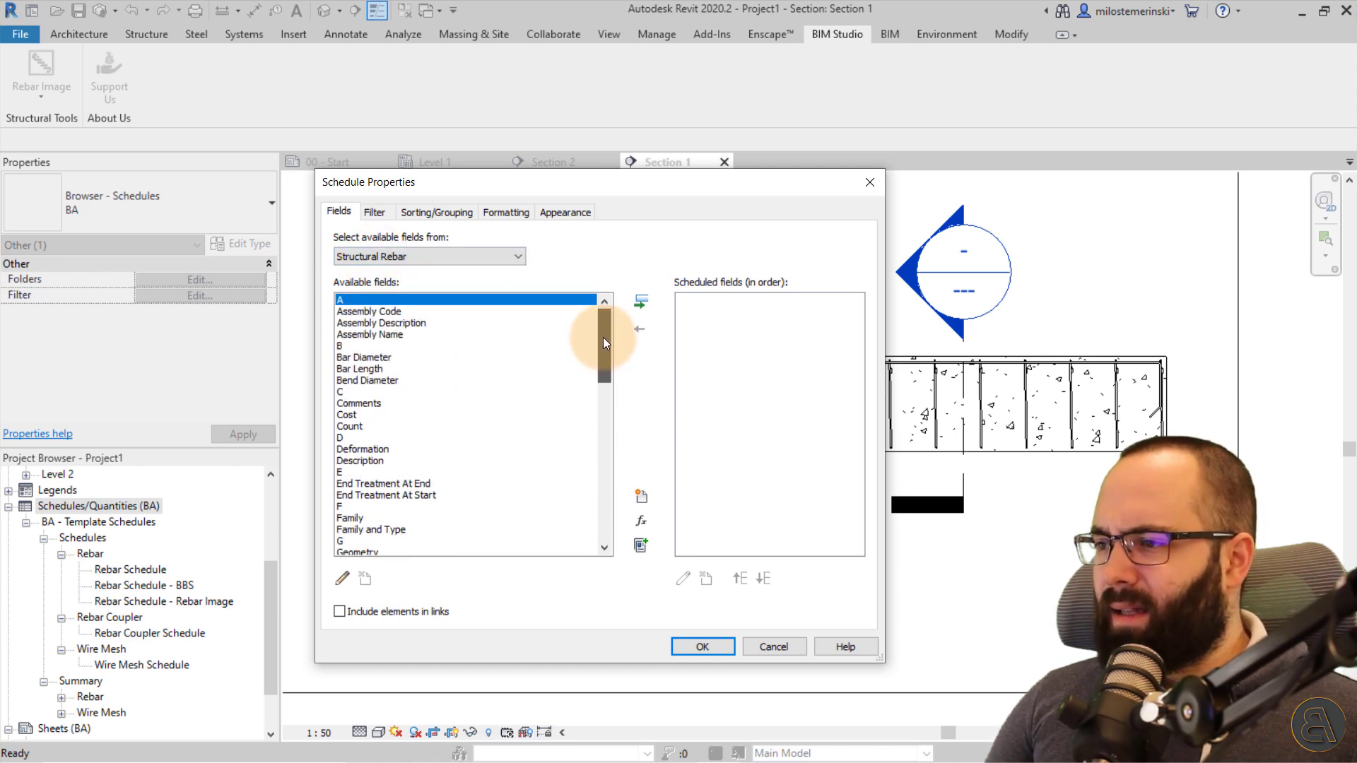
scroll(375, 370, down, 3)
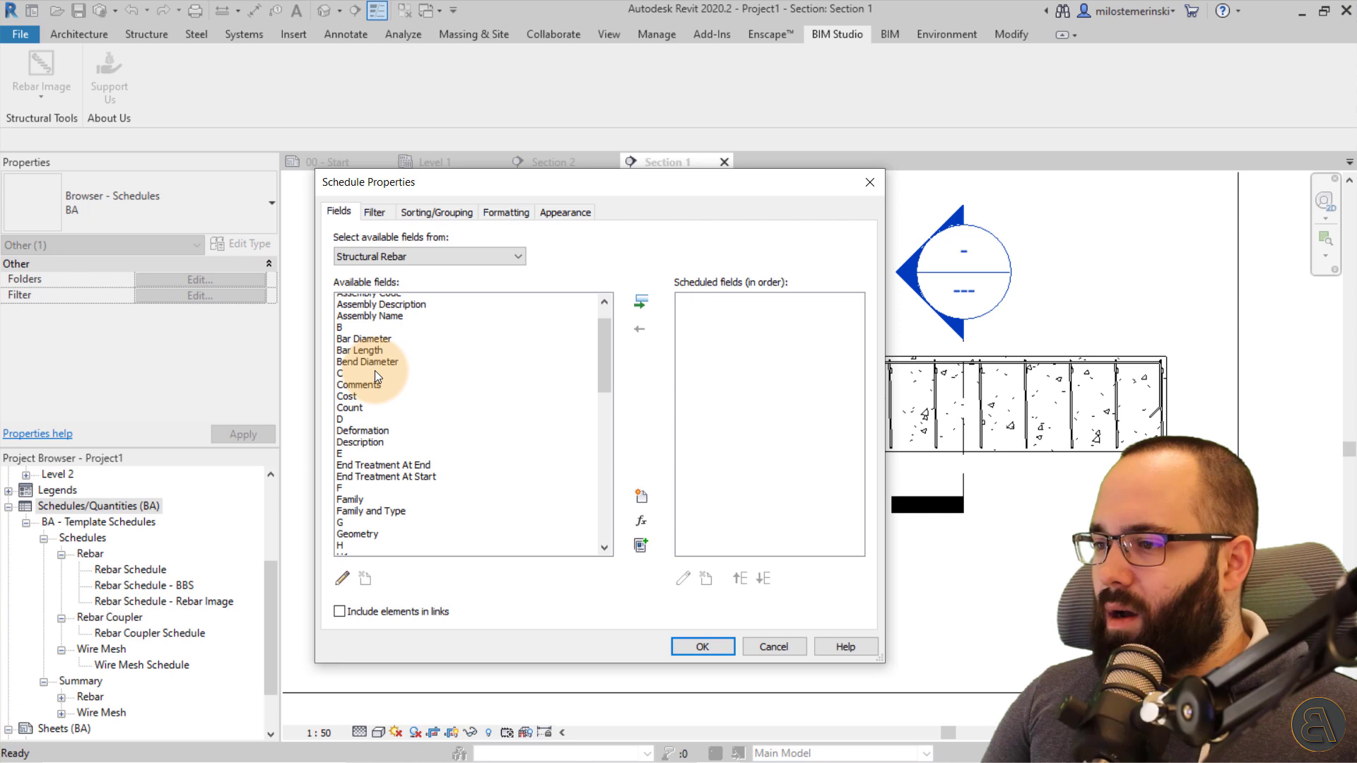
click(392, 427)
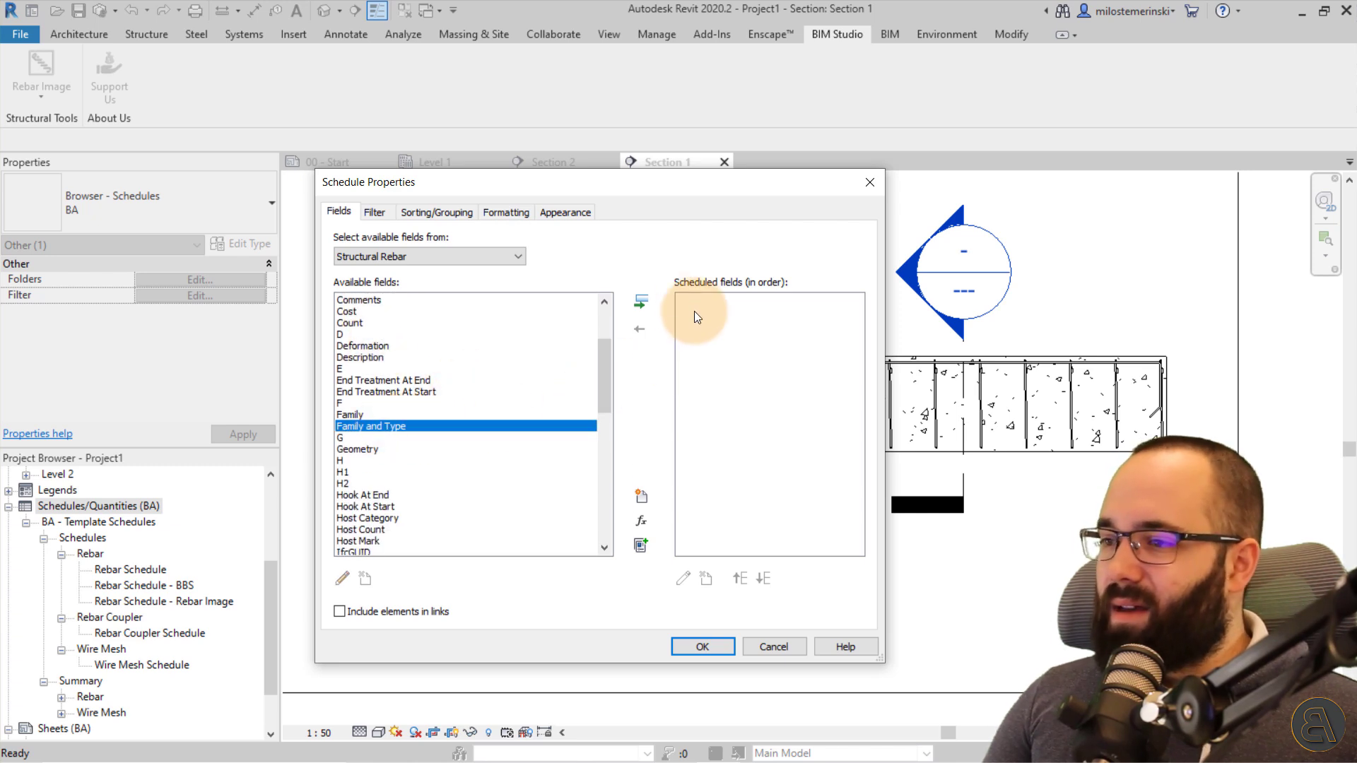
click(641, 302)
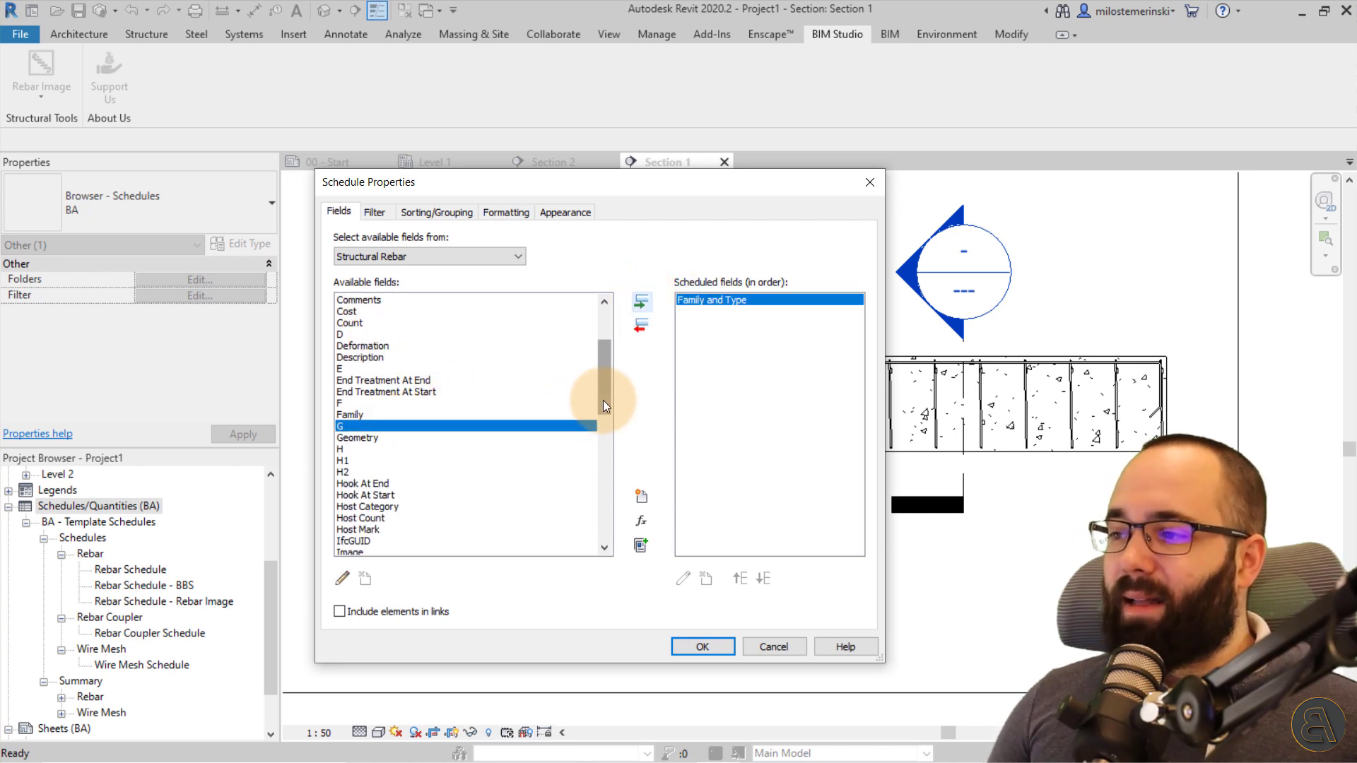
drag(604, 402, 604, 447)
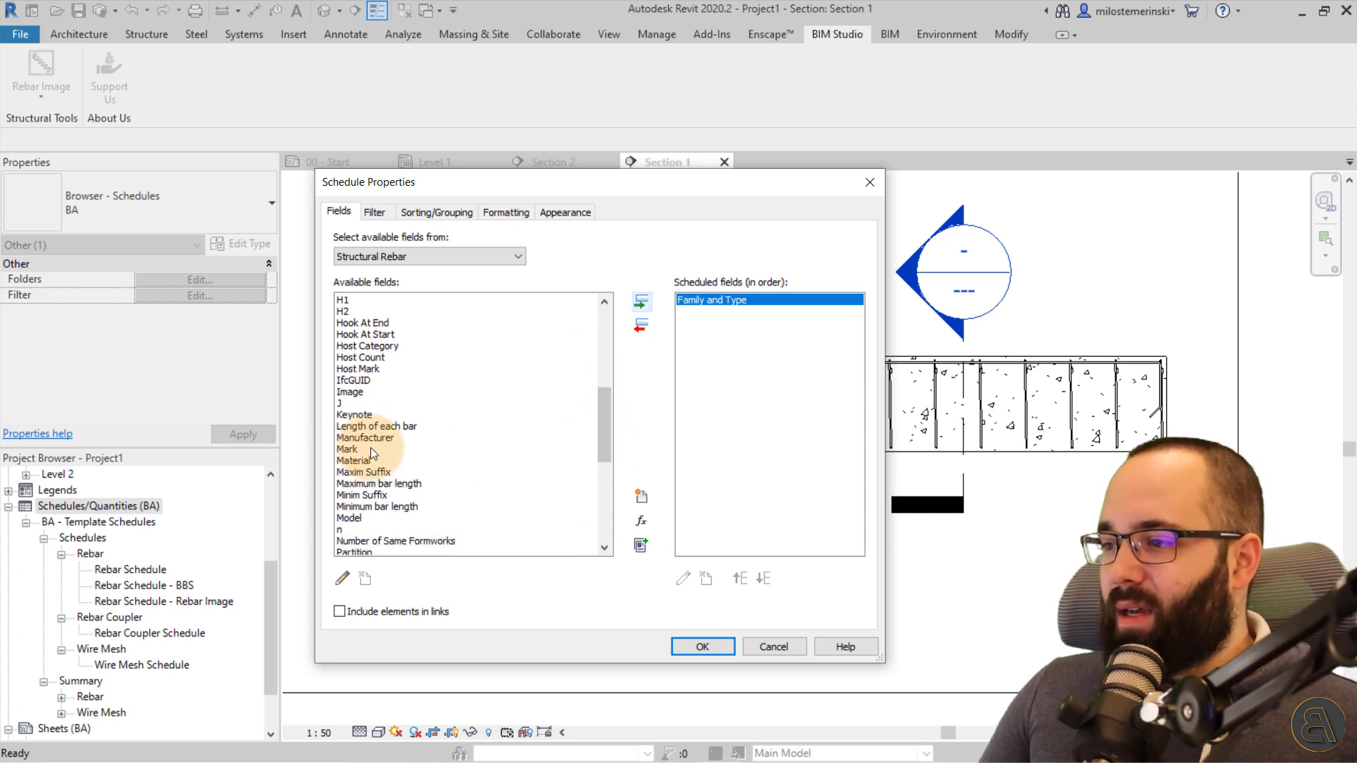
click(362, 392)
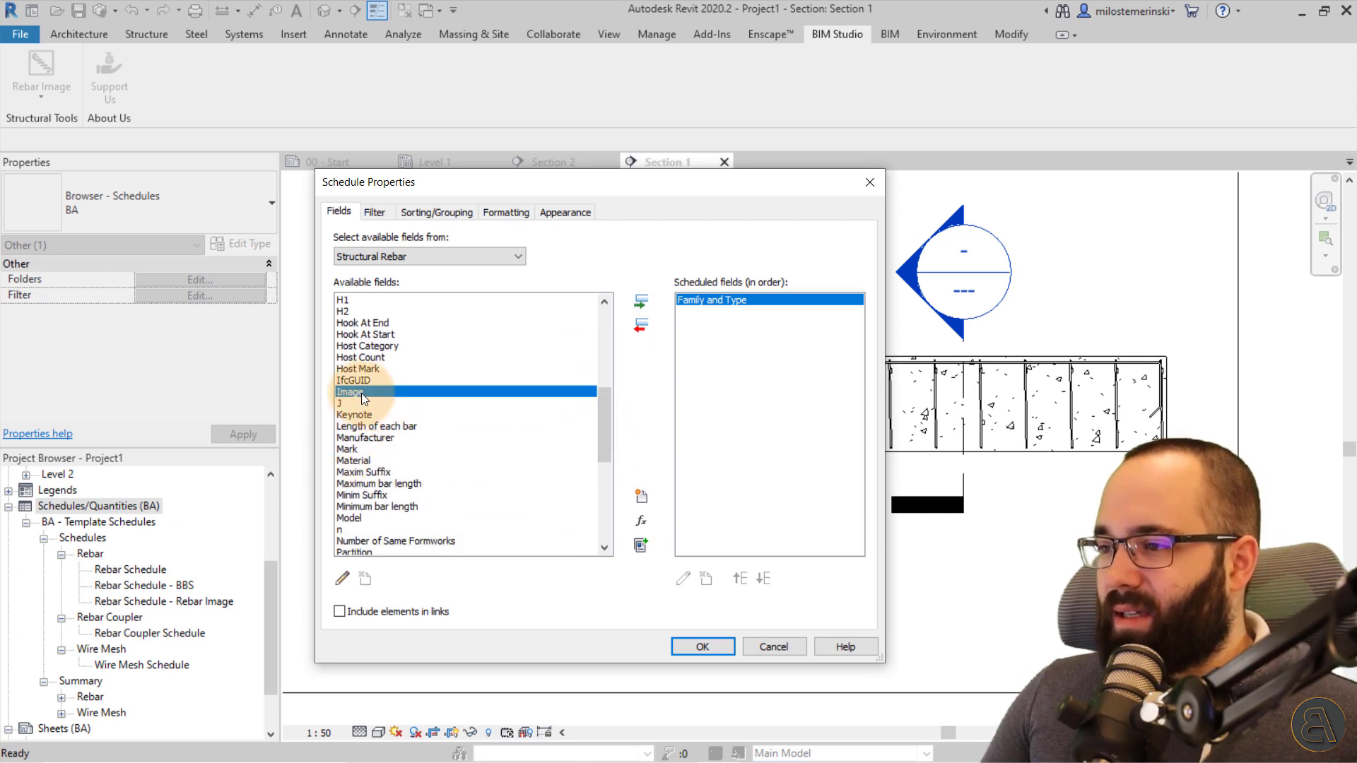
click(643, 302)
Step: Add the Shape Image and Type Image fields and create the schedule
drag(602, 404, 604, 456)
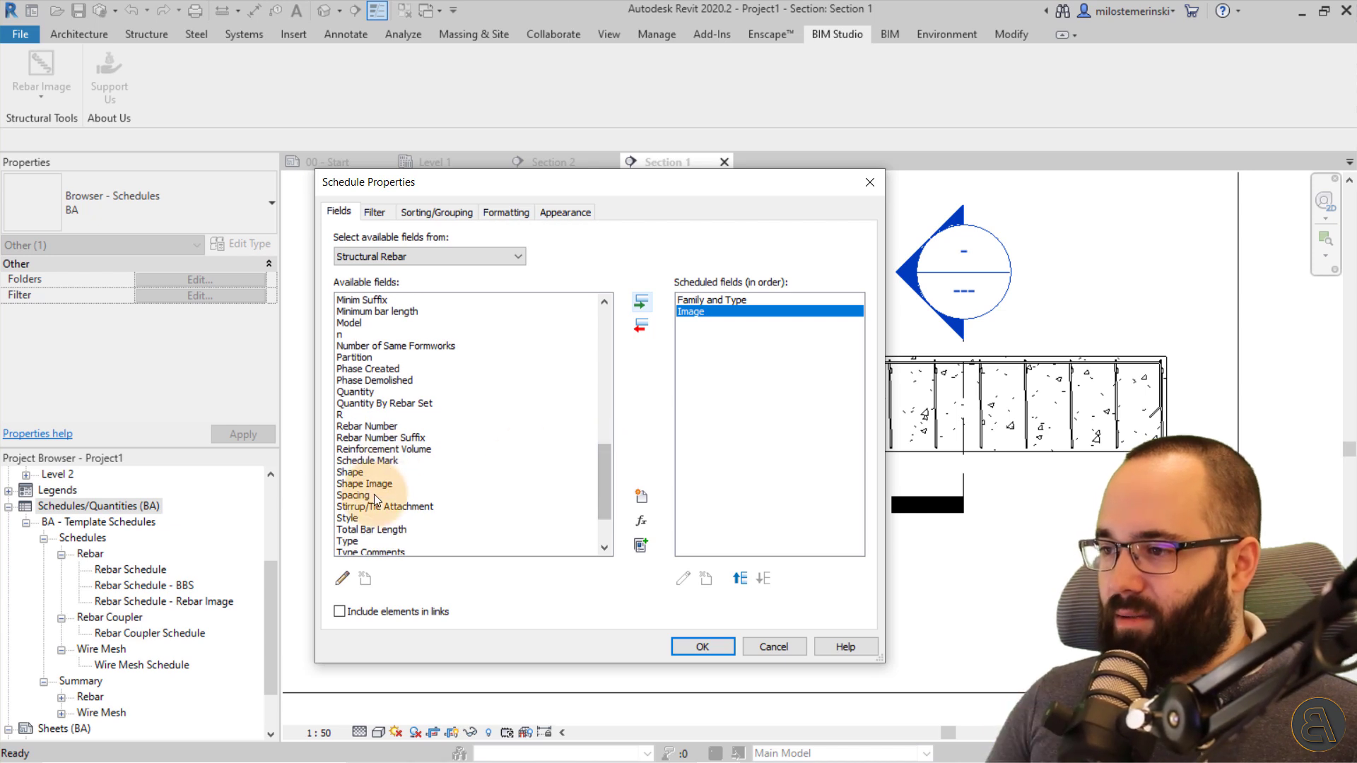
click(431, 484)
click(642, 304)
scroll(468, 431, down, 2)
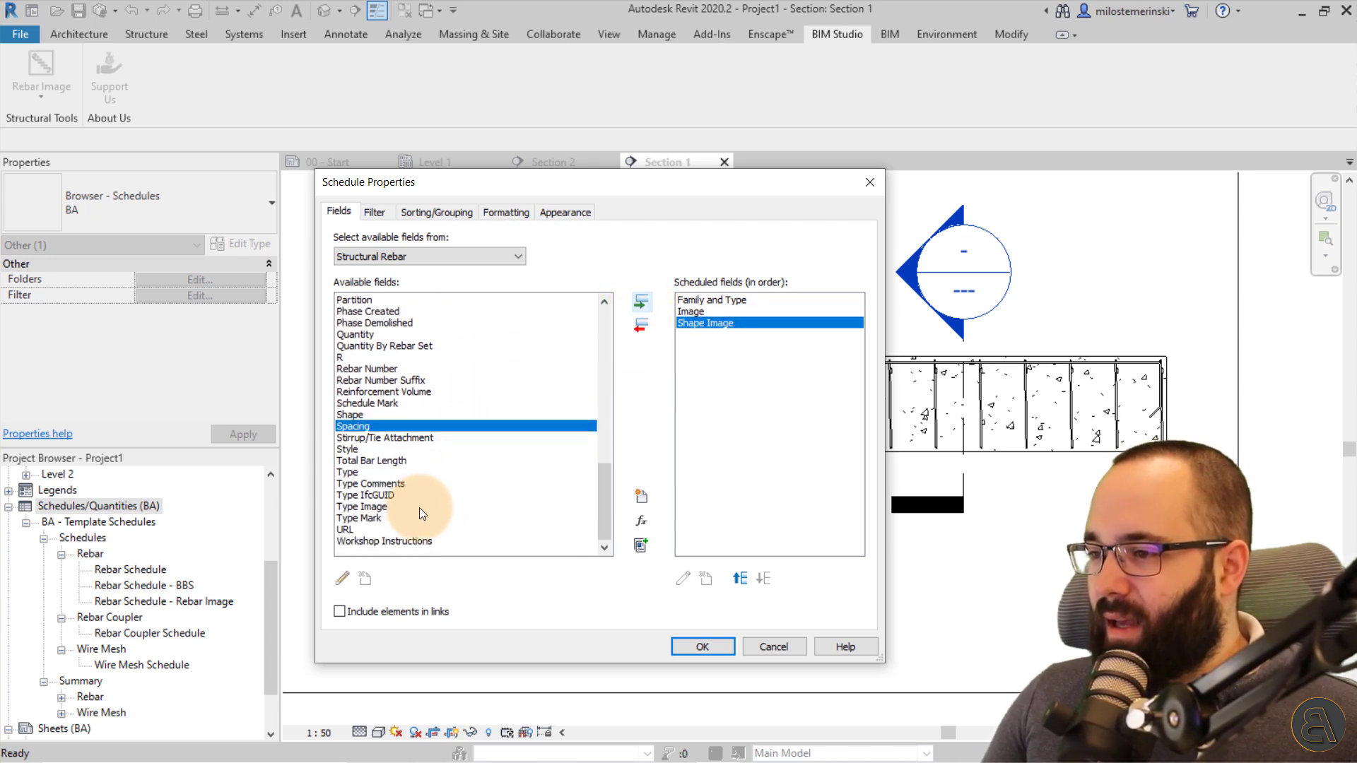
click(380, 507)
click(642, 302)
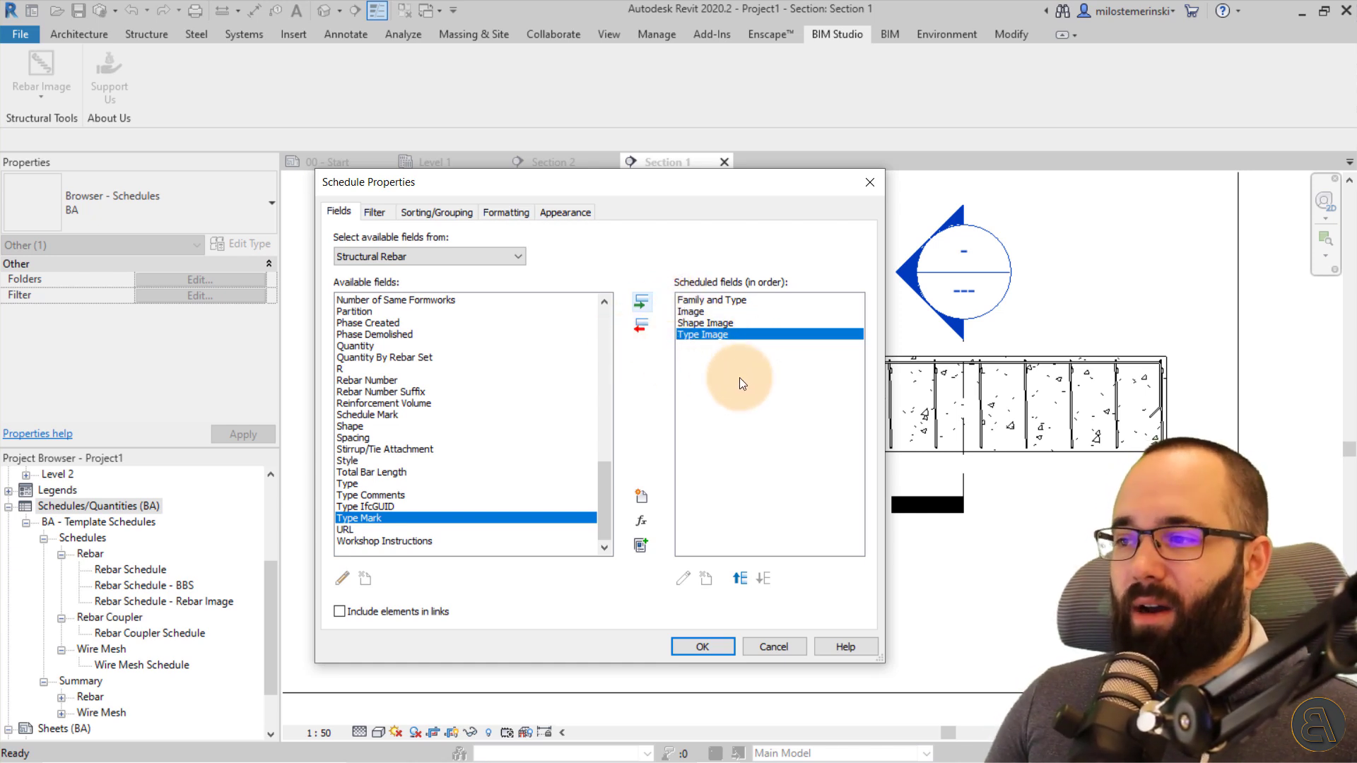
click(703, 648)
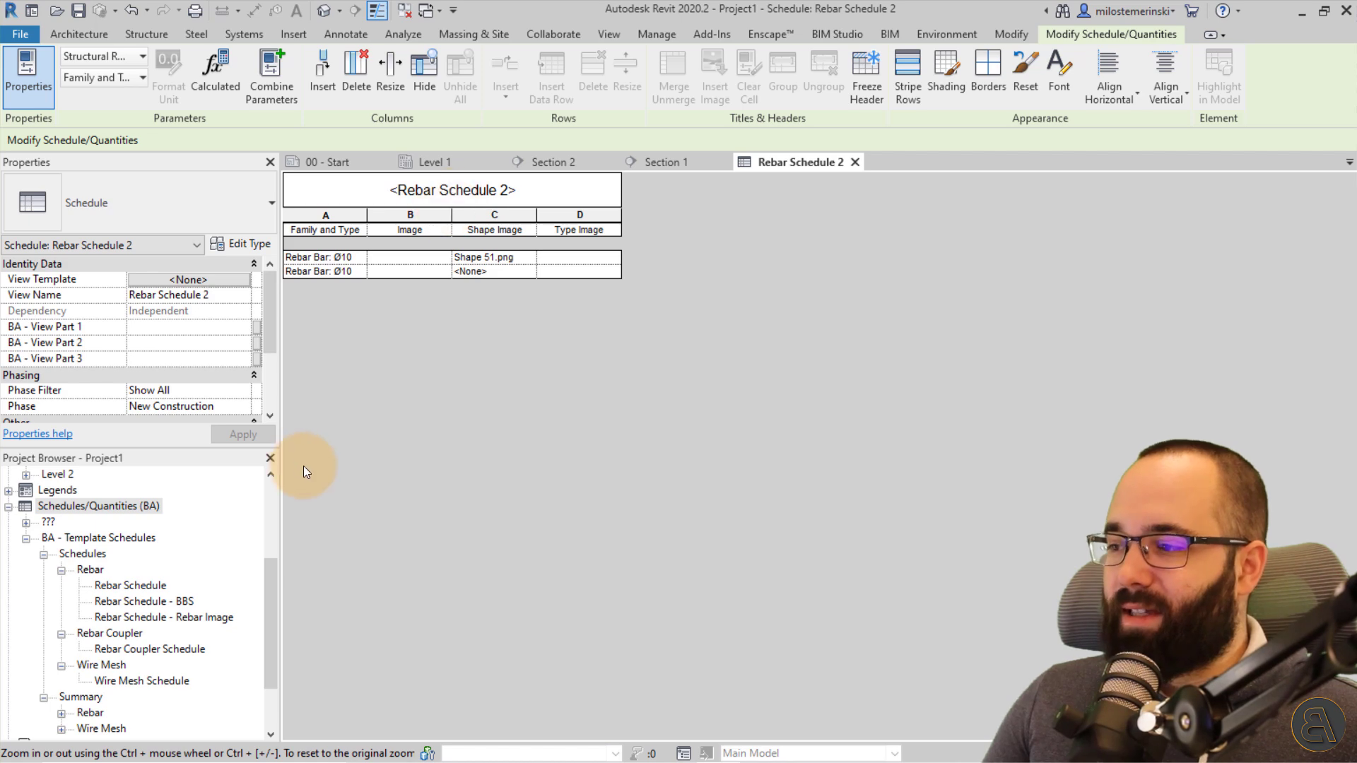
scroll(153, 572, down, 2)
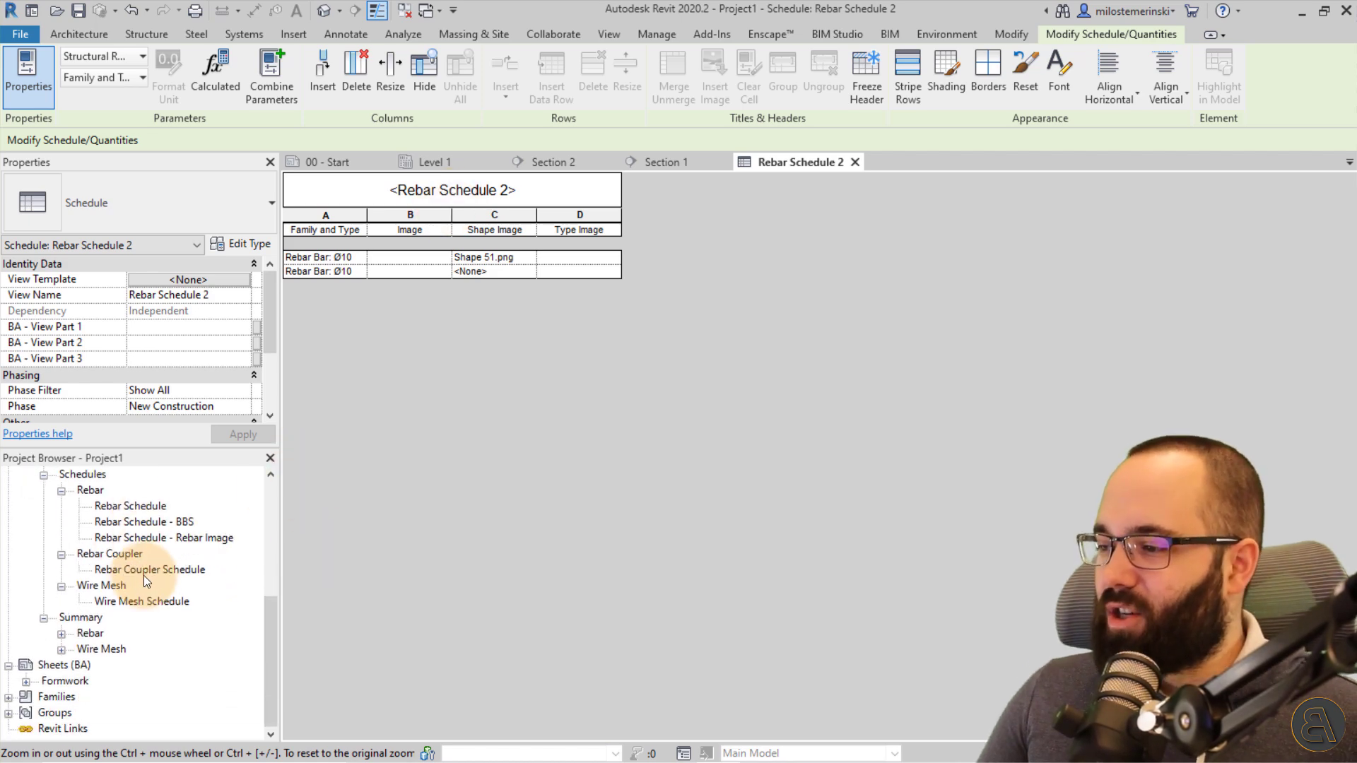
Step: Create a new sheet using the T_A1 title block
right_click(53, 664)
click(121, 523)
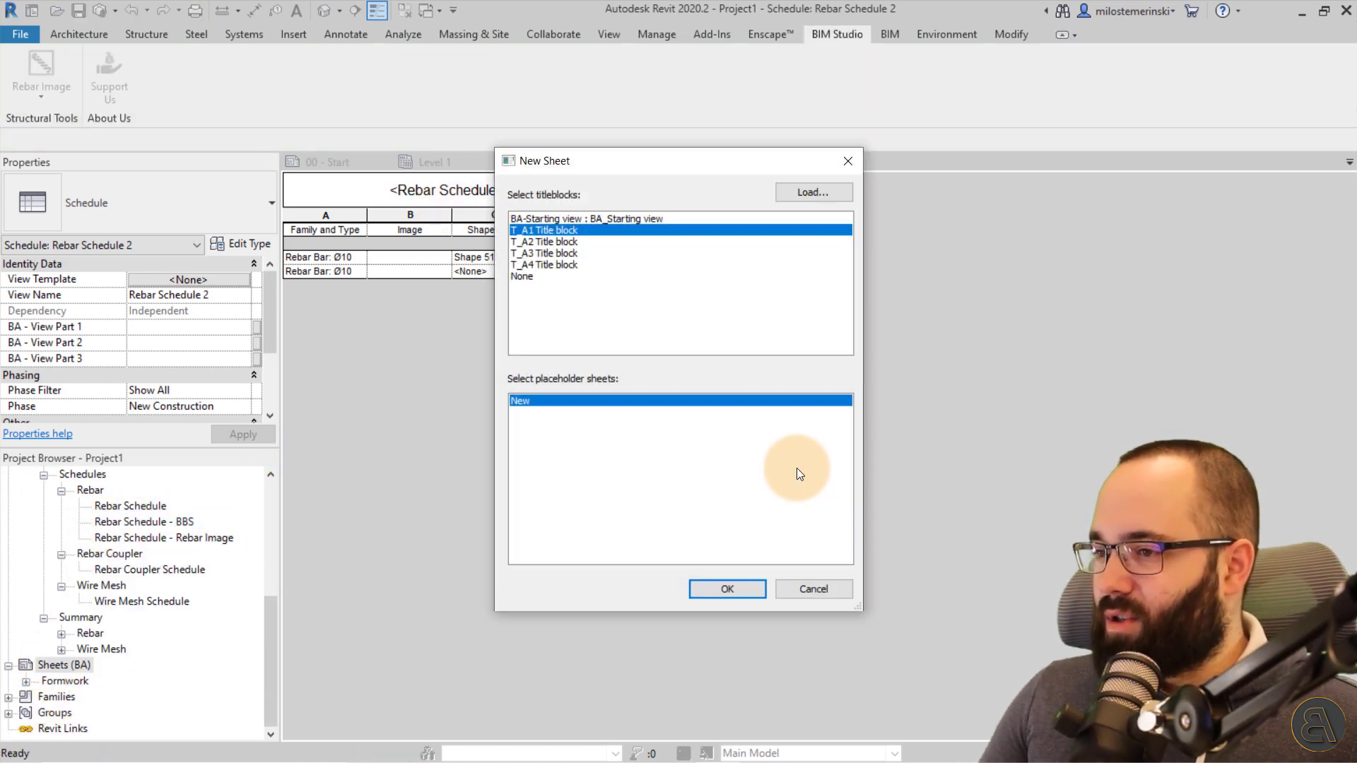
click(728, 593)
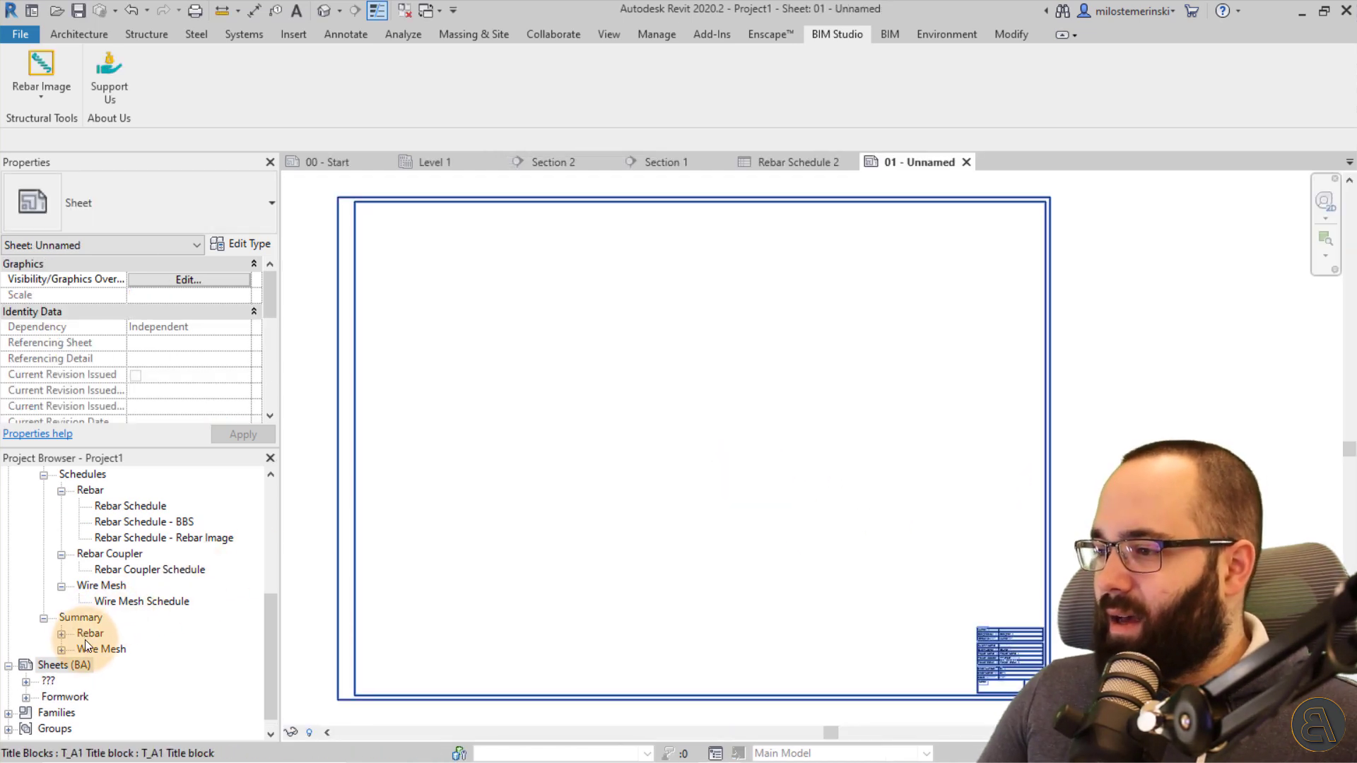
Step: Find Rebar Schedule 2 in the Project Browser and place it on the sheet
scroll(50, 667, up, 1)
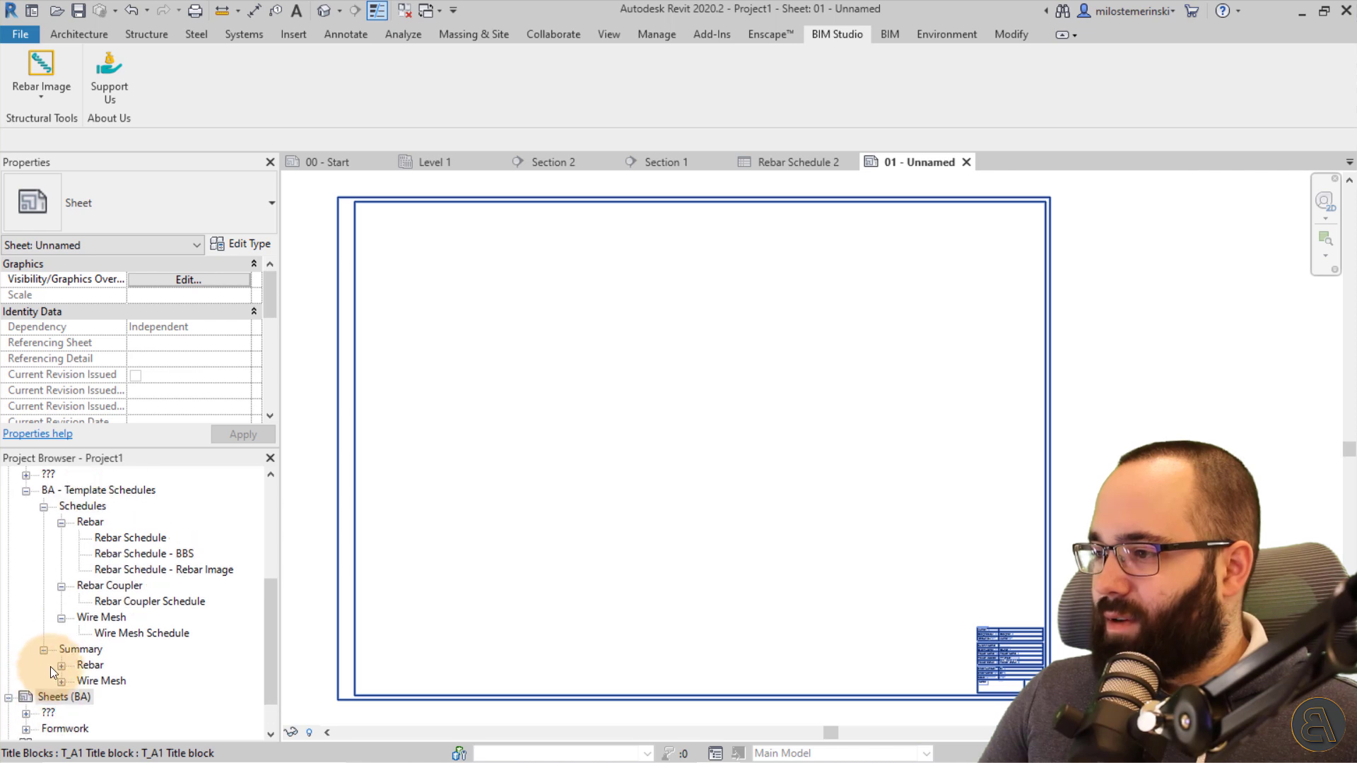
click(42, 508)
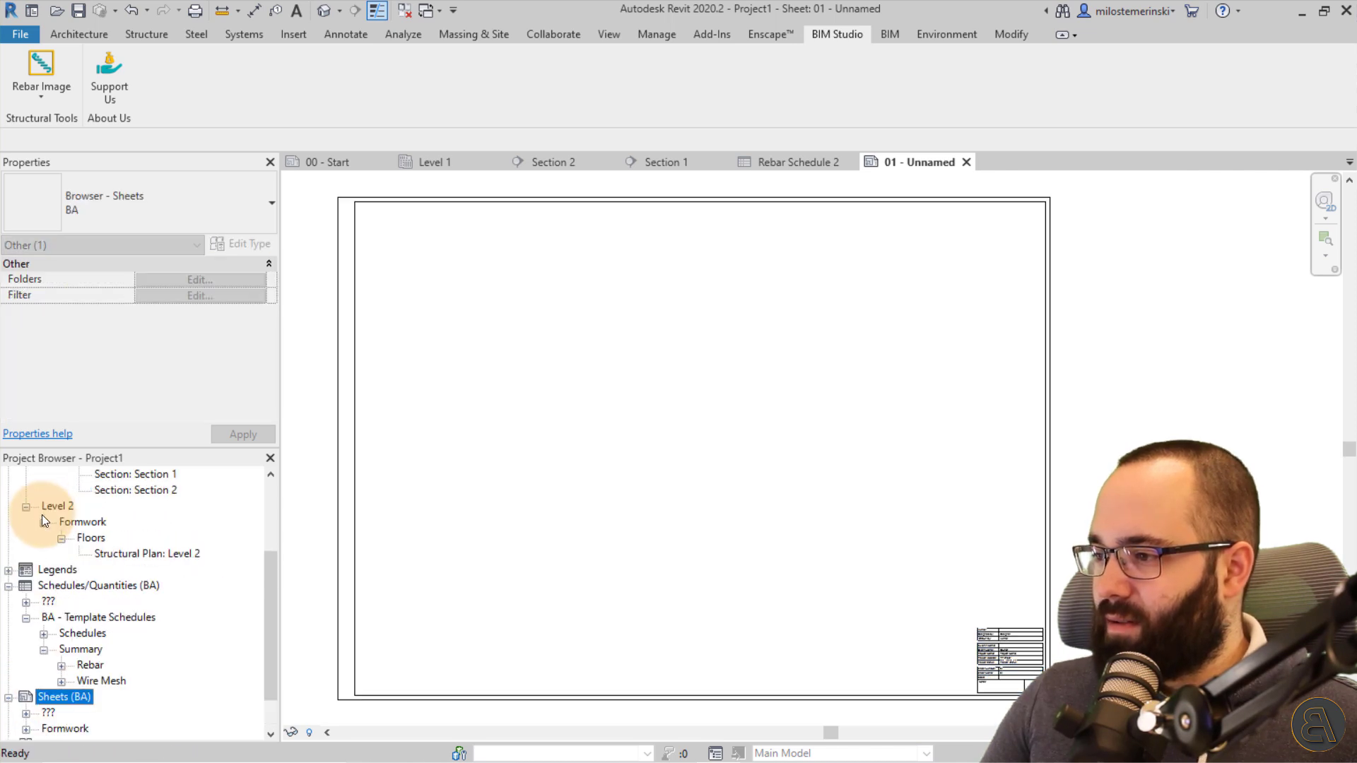
scroll(133, 546, down, 1)
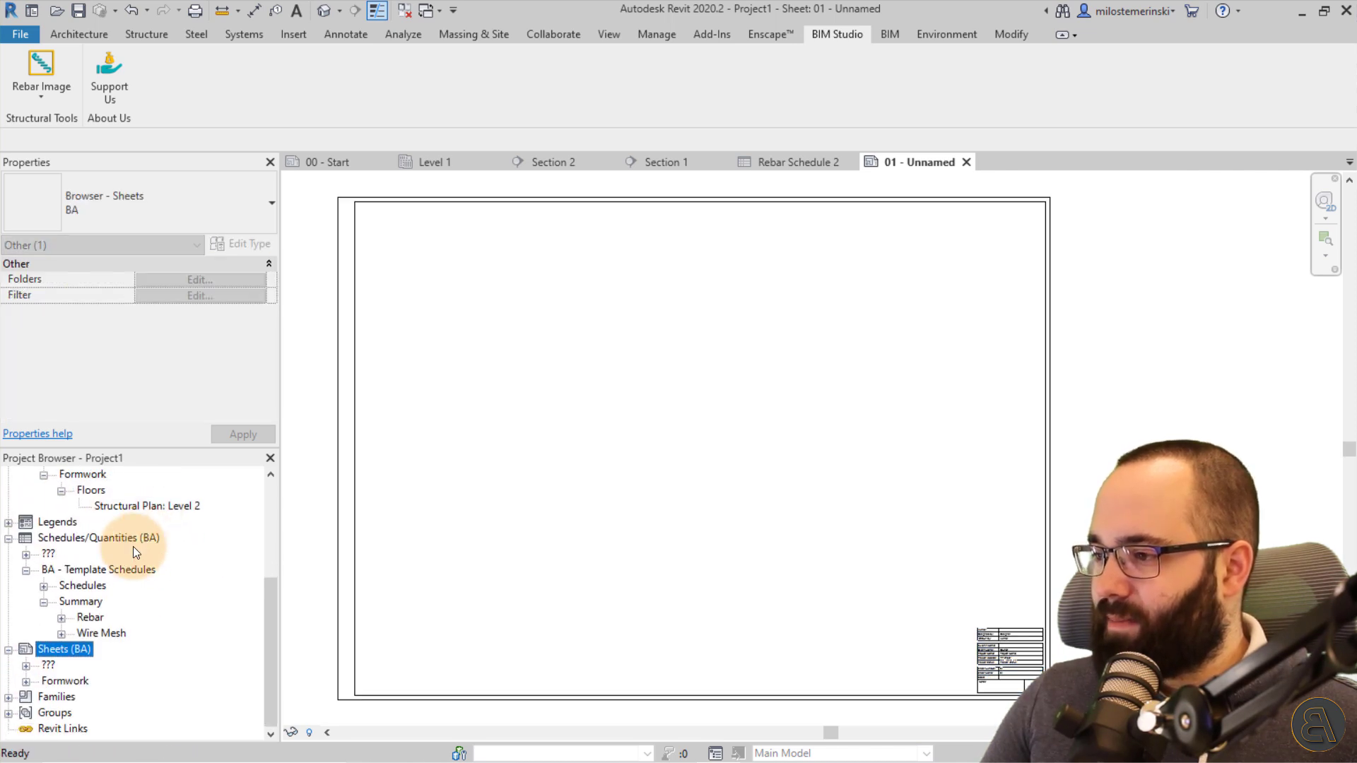
click(25, 554)
click(44, 571)
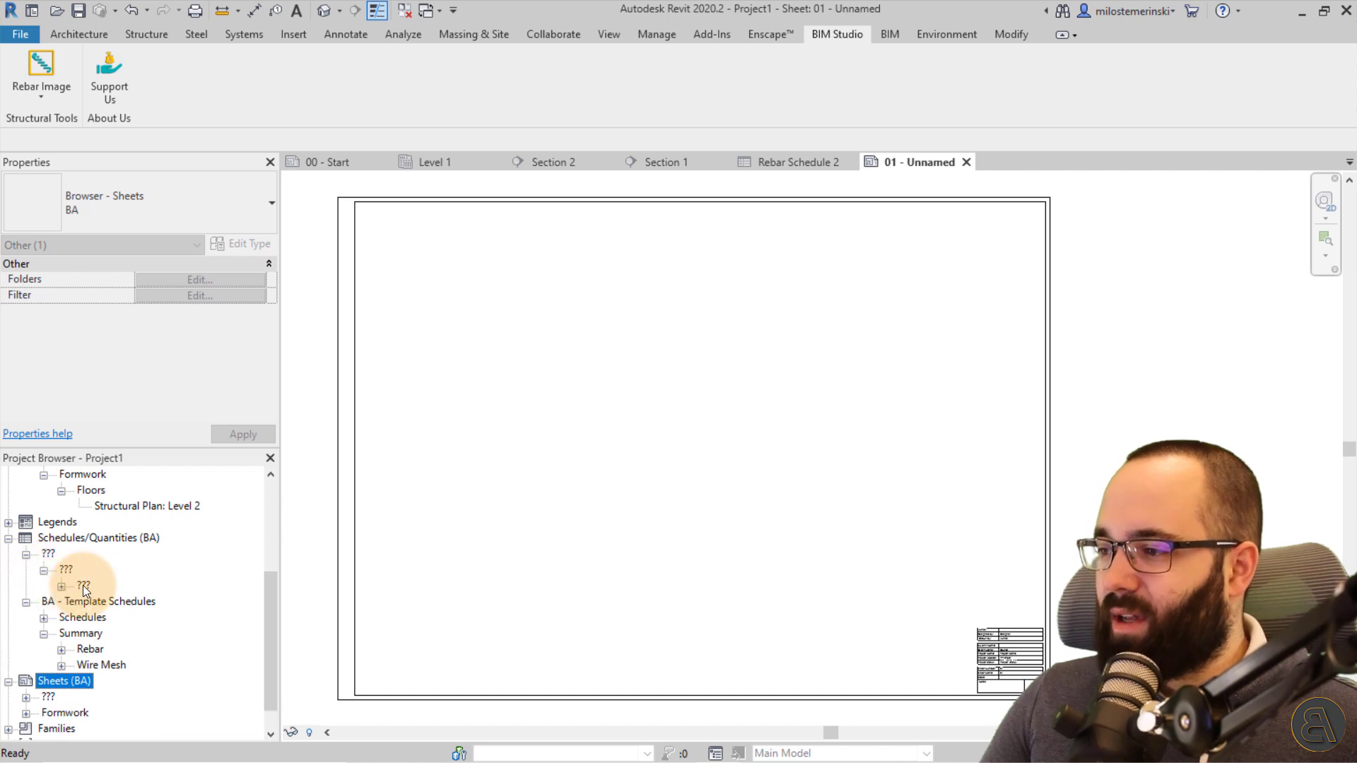
click(62, 586)
drag(112, 605, 739, 430)
click(795, 385)
scroll(808, 385, up, 3)
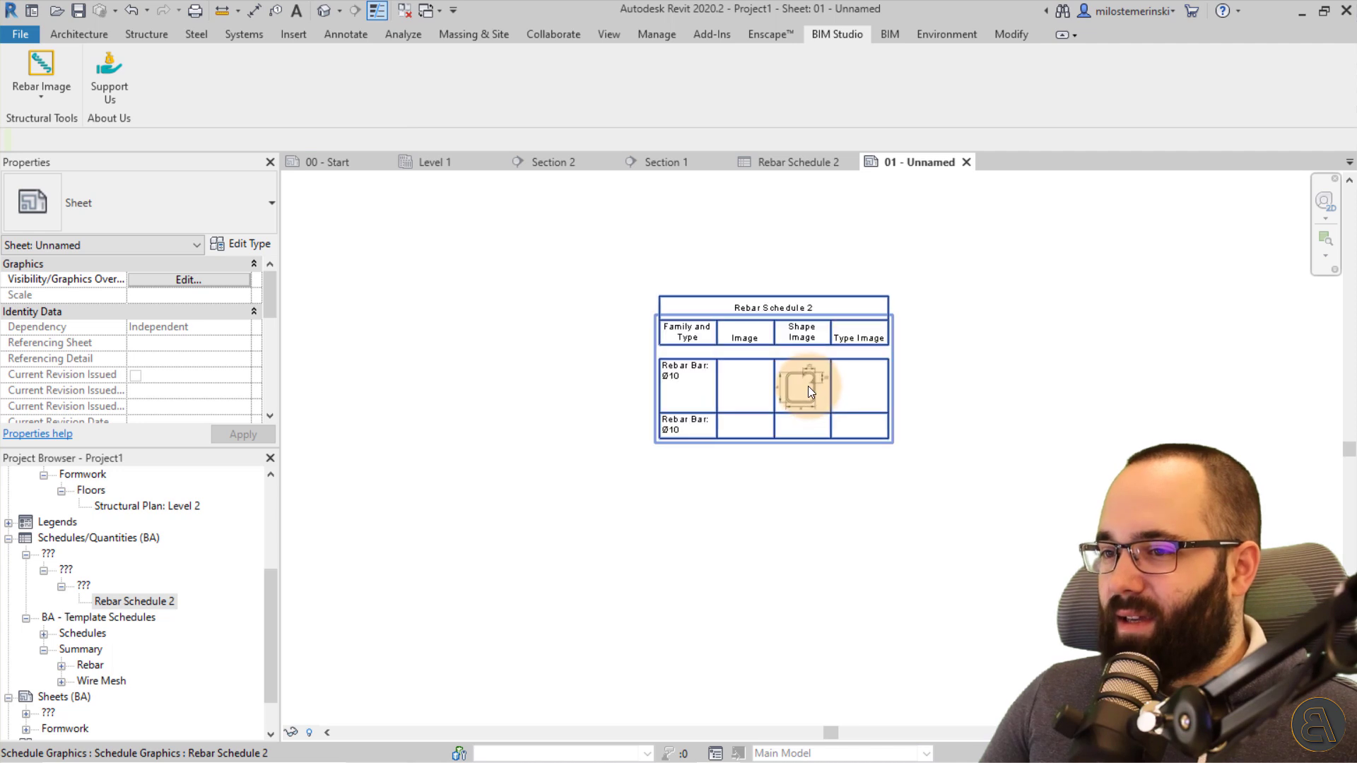
scroll(870, 516, down, 2)
middle_drag(888, 522, 778, 469)
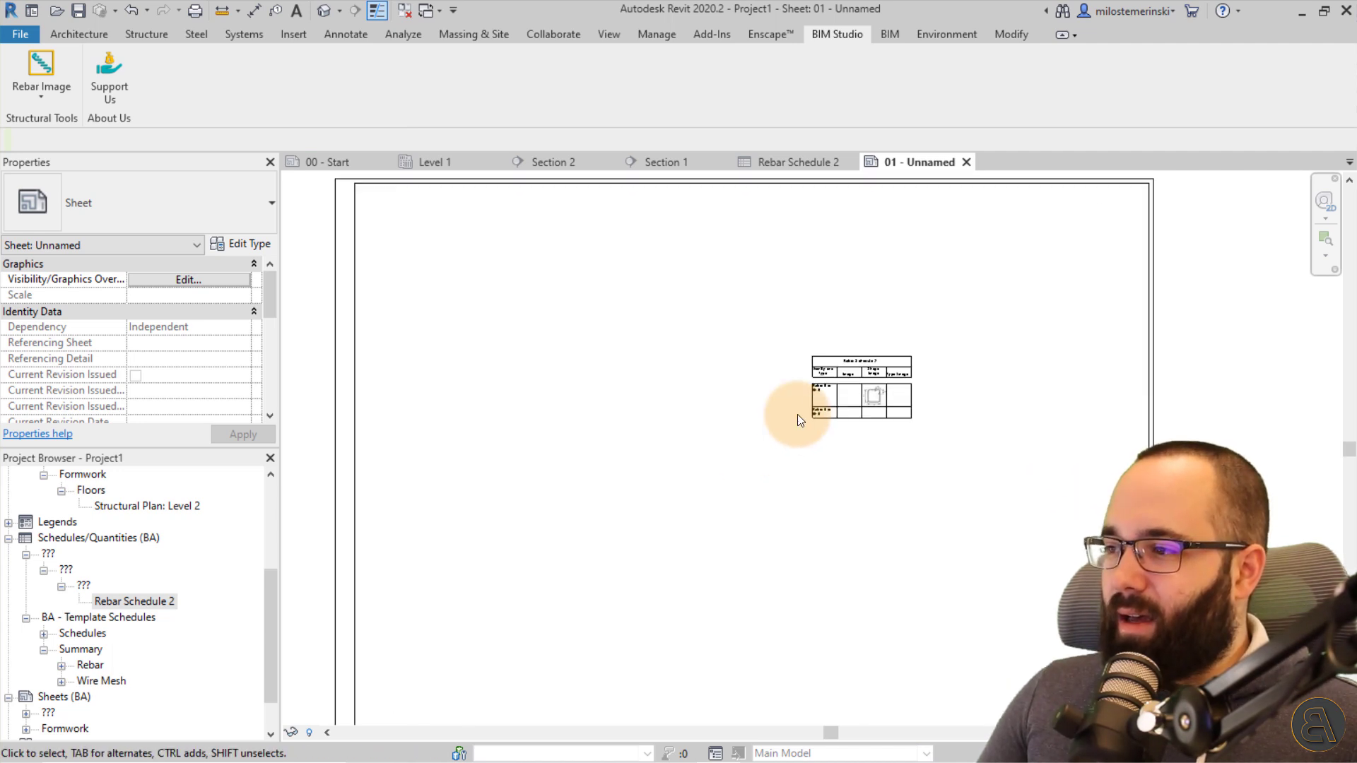
middle_drag(802, 417, 794, 448)
click(897, 381)
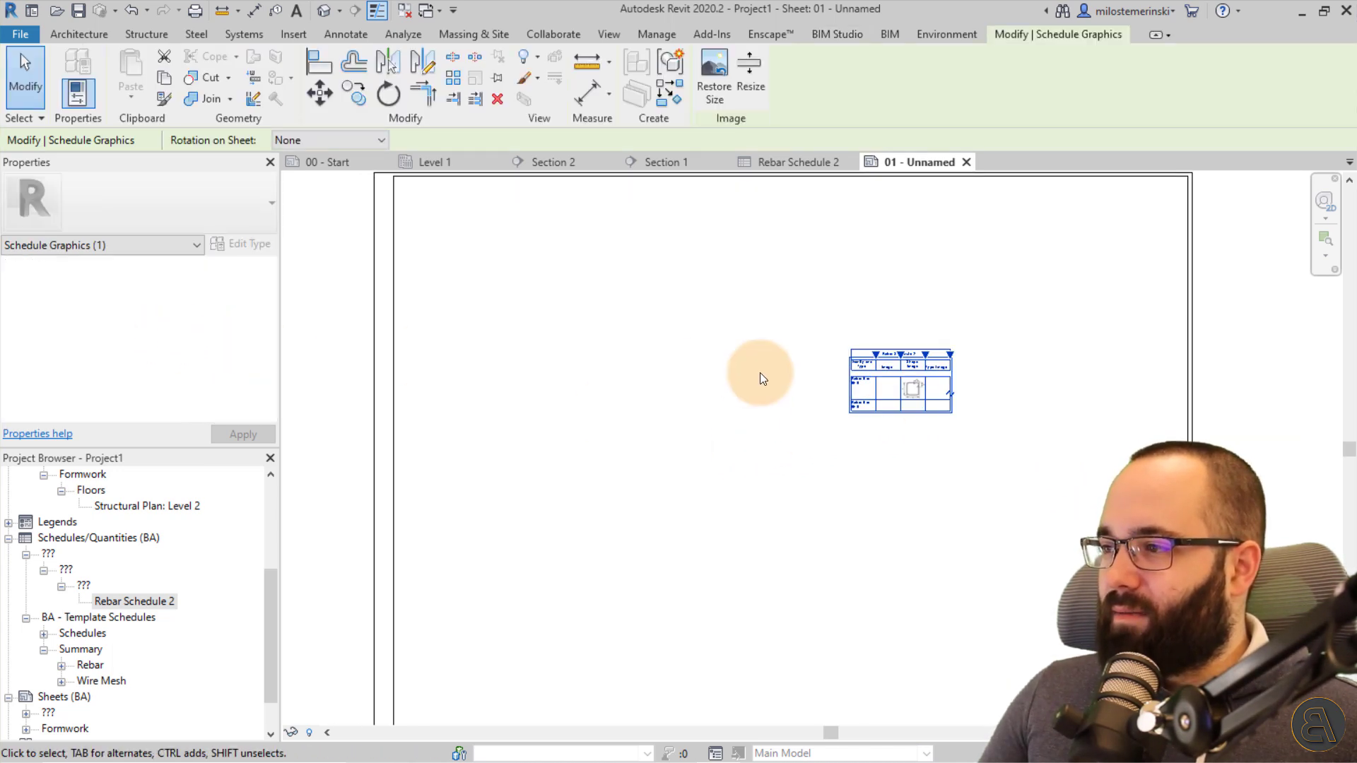
Step: Set Rebar Schedule 2's browser grouping to BA - Template Schedules / Schedules / Rebar
double_click(117, 602)
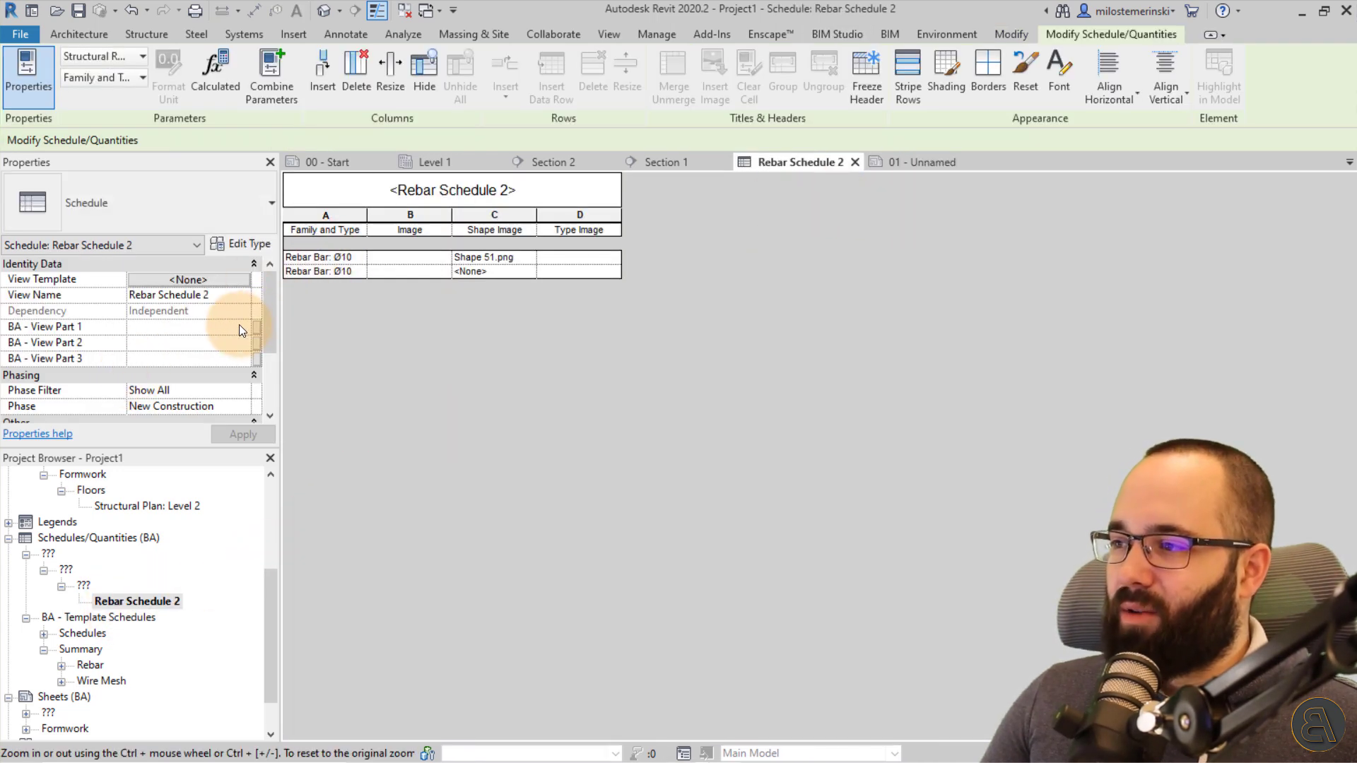
click(240, 326)
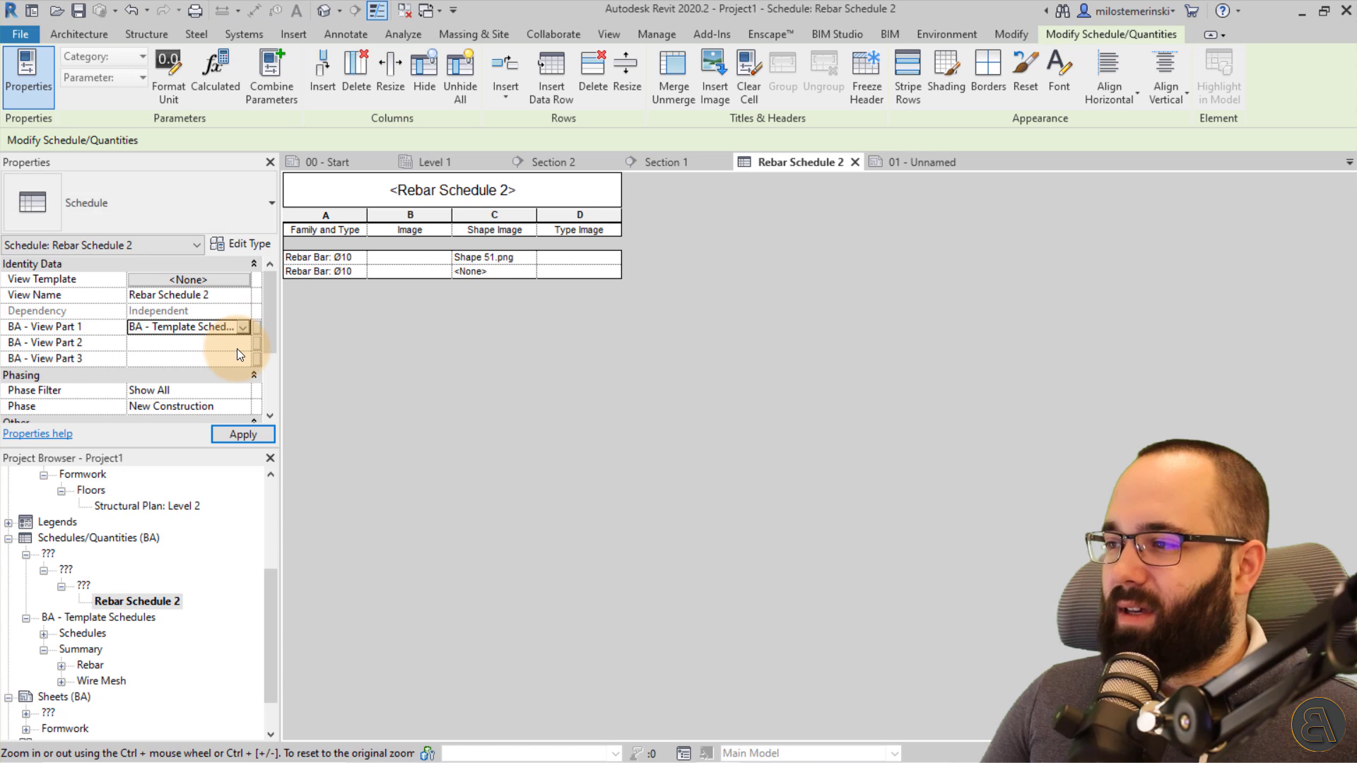
click(242, 327)
click(241, 343)
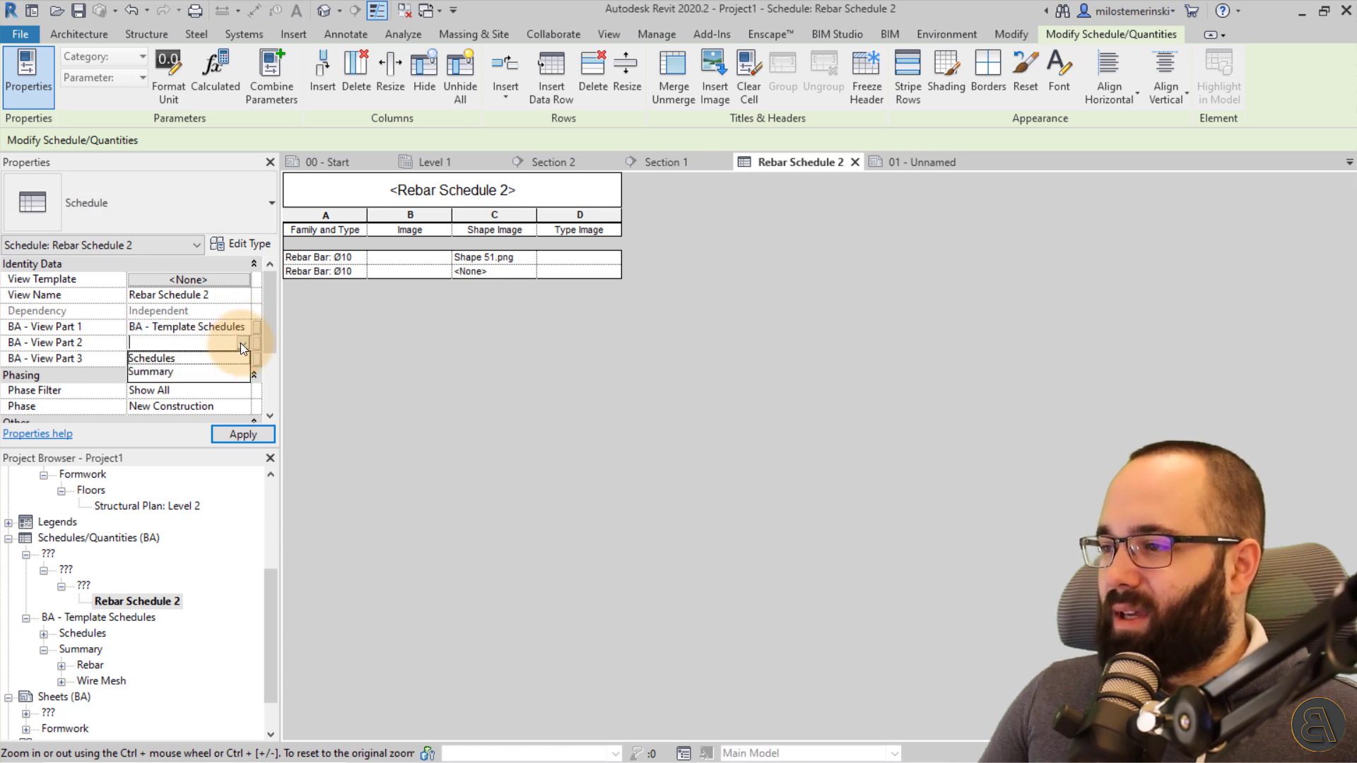
click(244, 358)
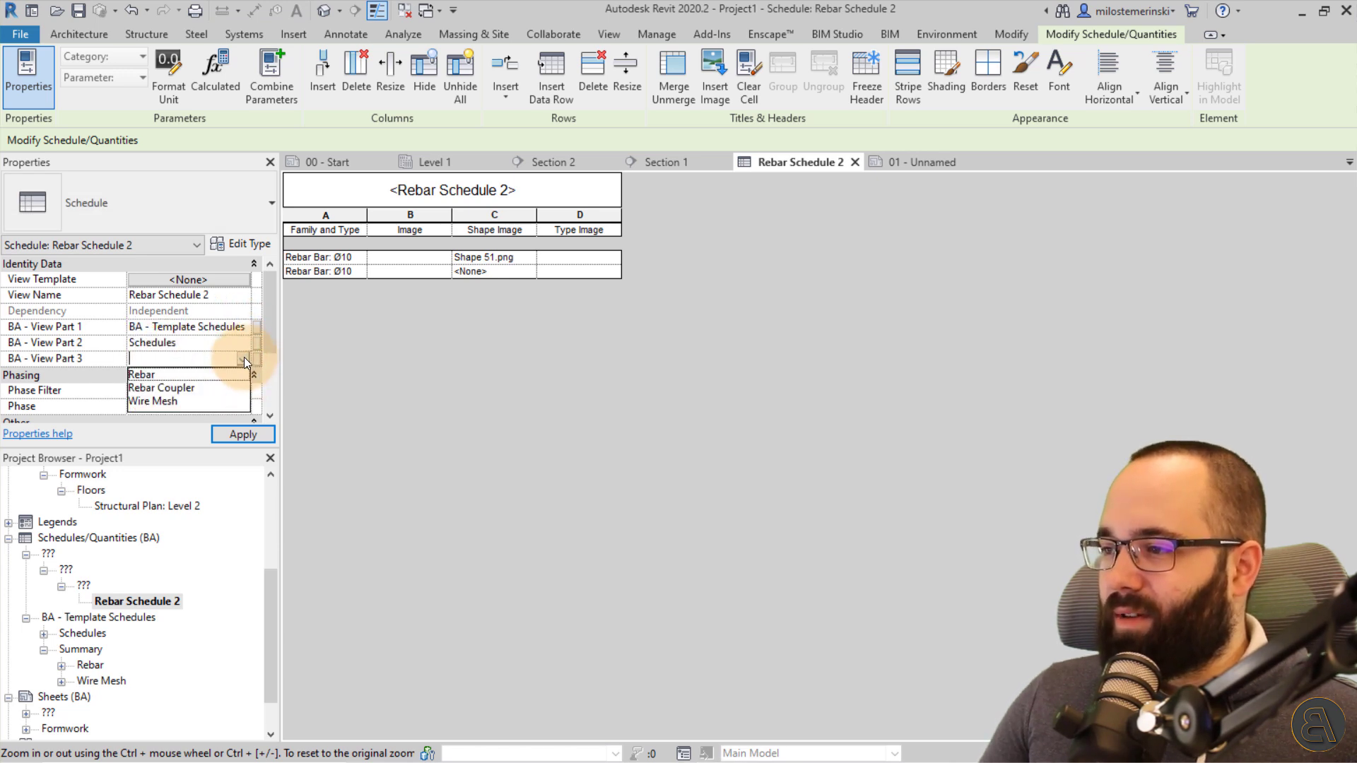
click(200, 374)
click(251, 431)
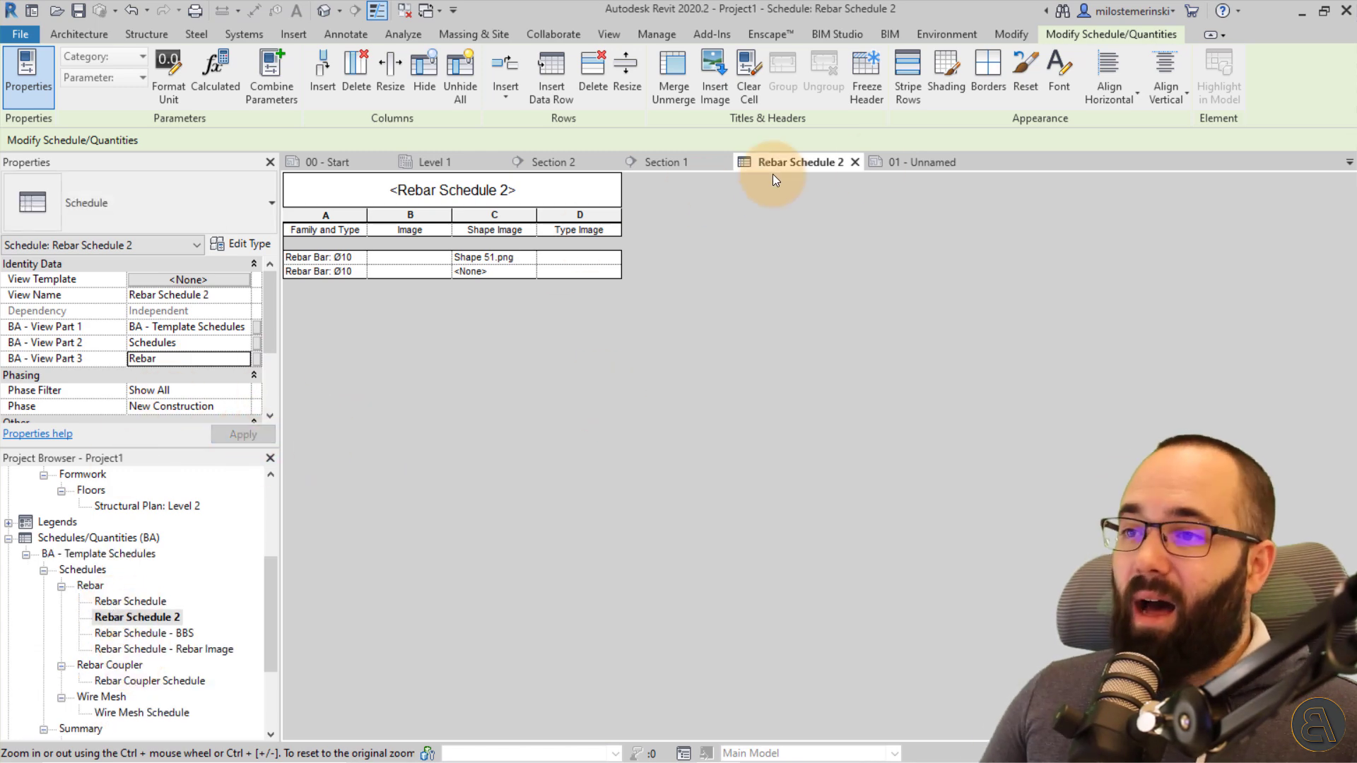
Step: Place Section 1 near the sheet's top left and Section 2 below it
click(900, 163)
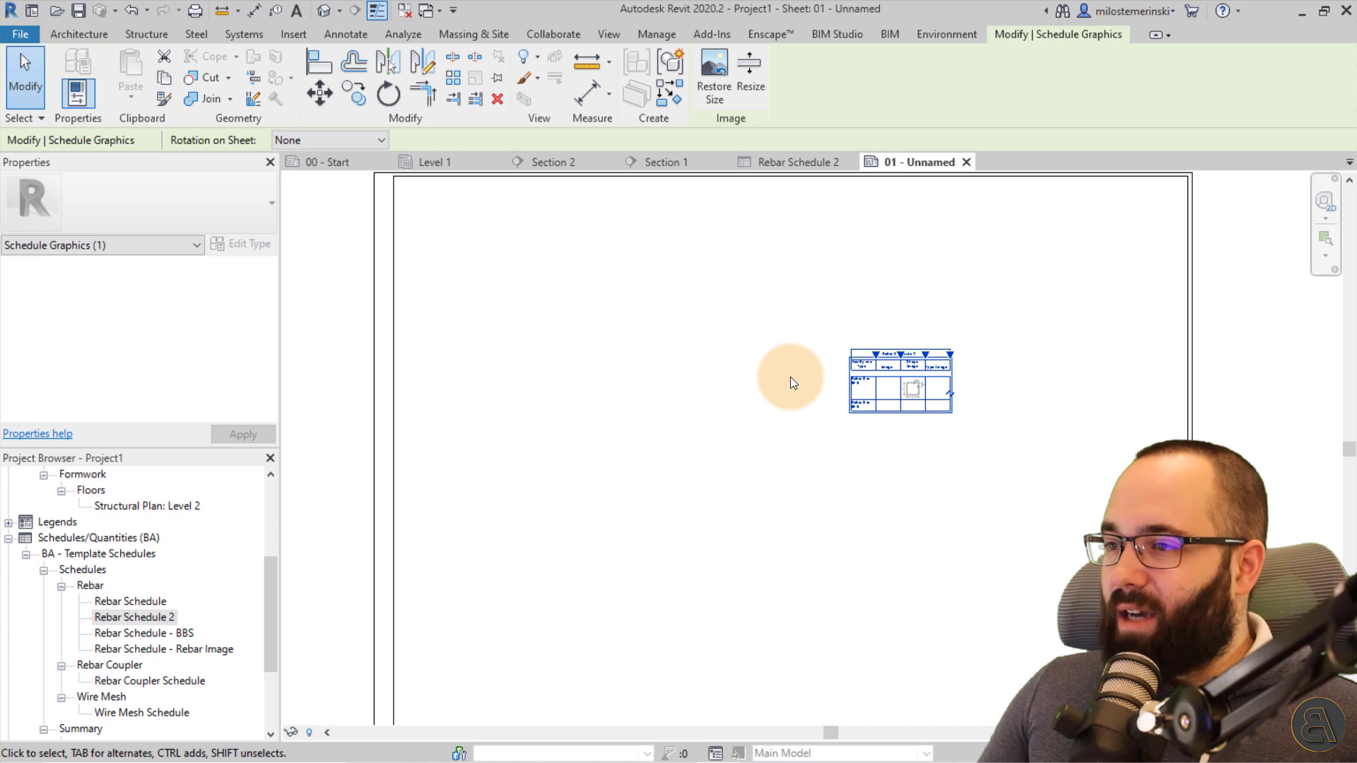
scroll(159, 587, up, 4)
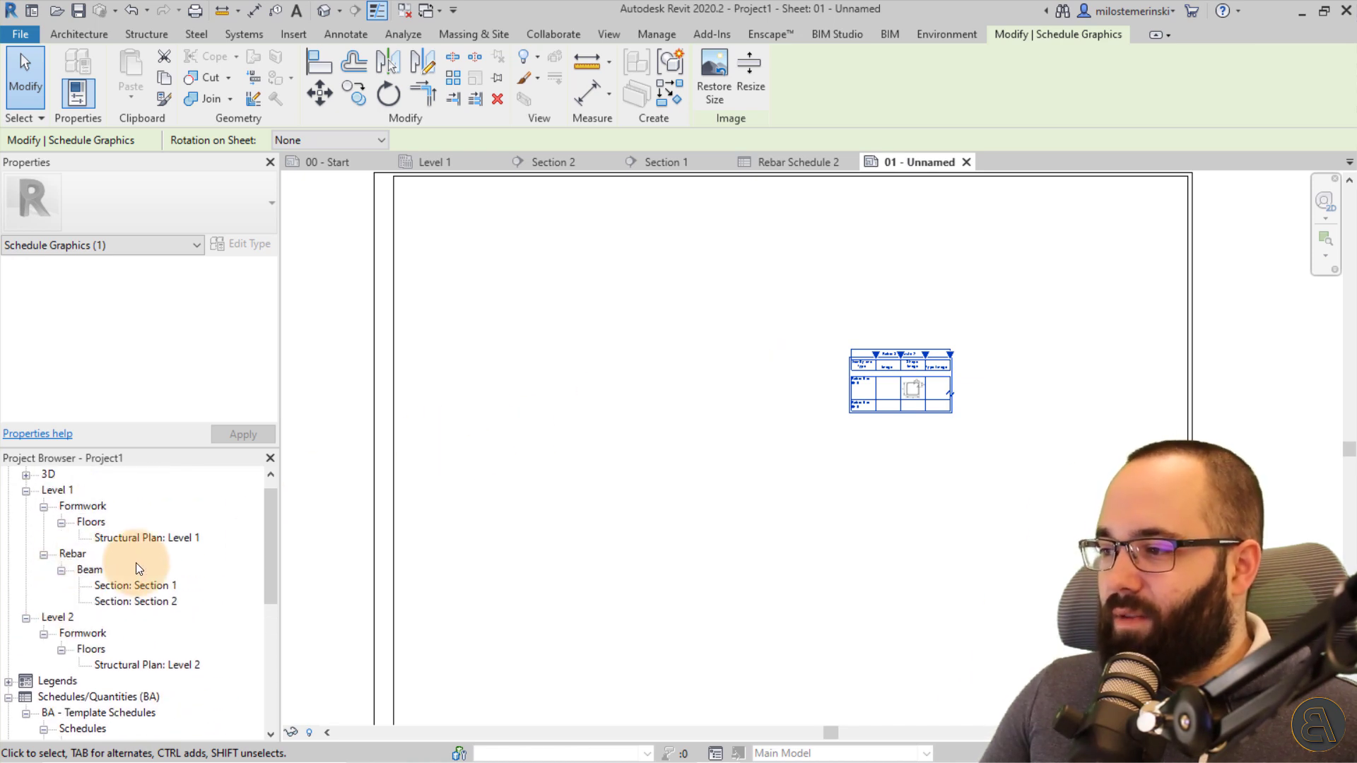
drag(123, 586, 539, 347)
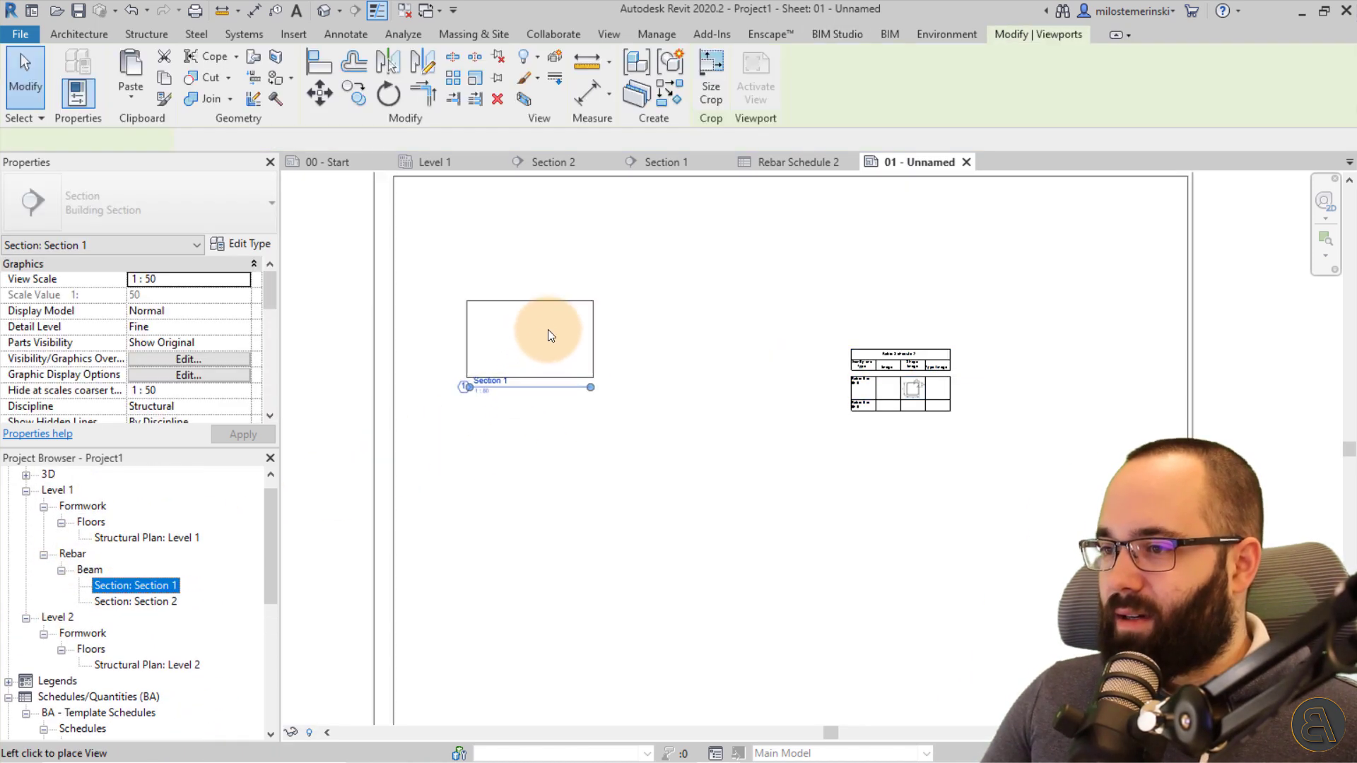
click(550, 283)
click(134, 601)
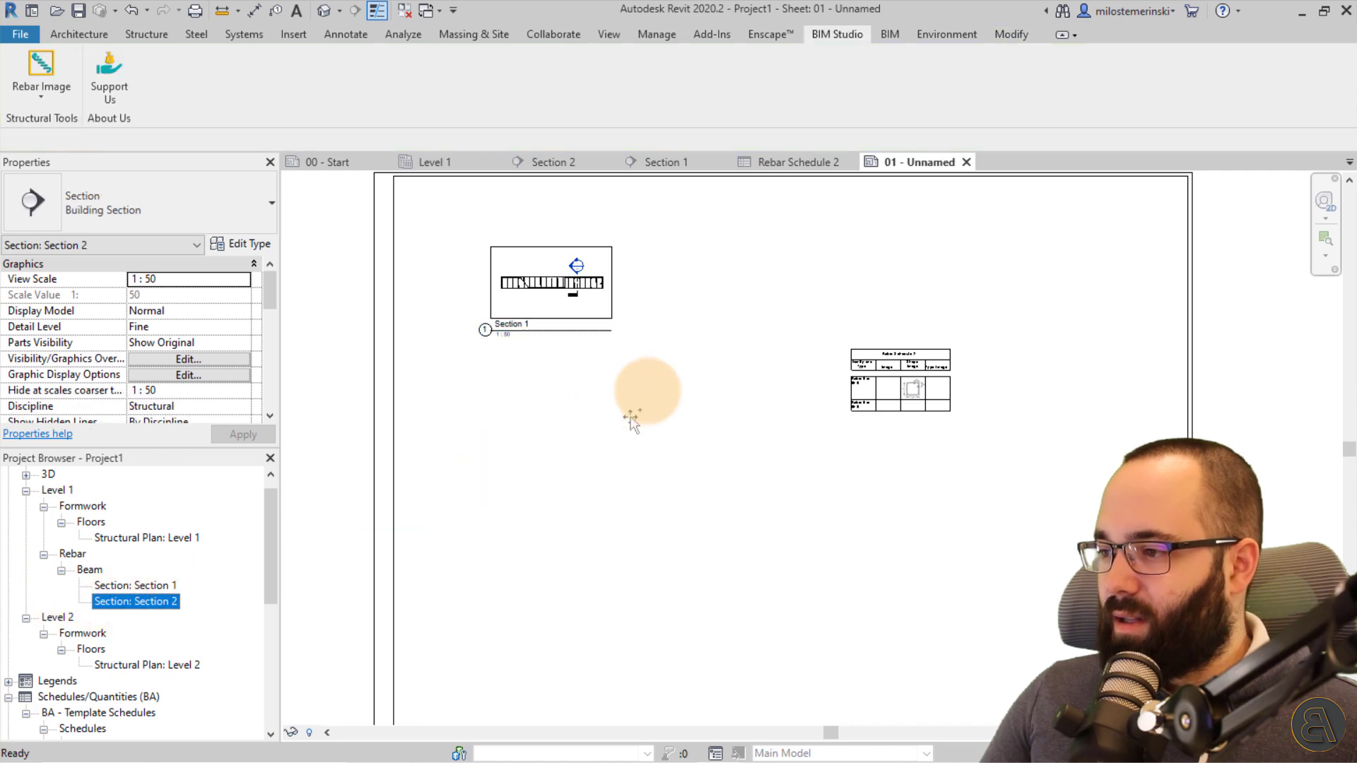
drag(555, 386, 558, 374)
click(559, 373)
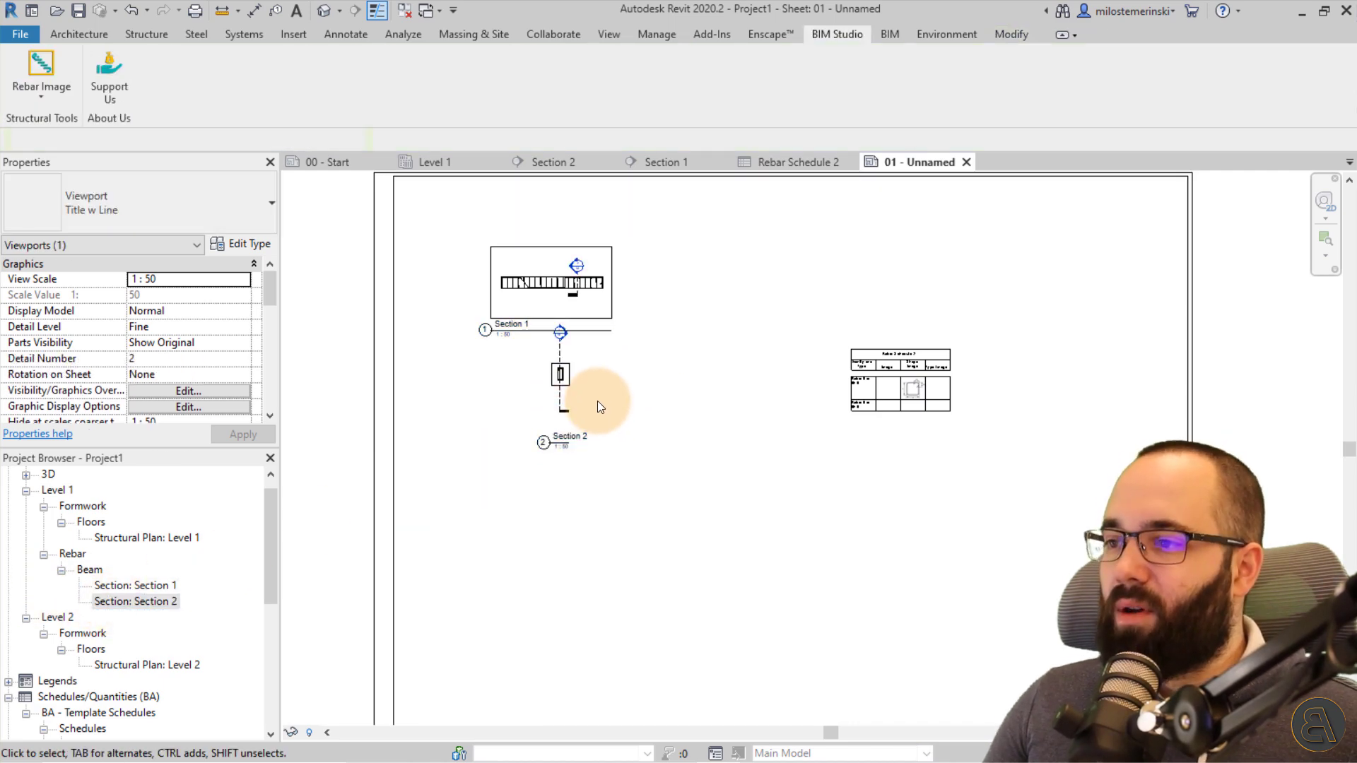
Step: Move Rebar Schedule 2 next to the section viewports
drag(906, 402, 666, 332)
scroll(636, 304, up, 5)
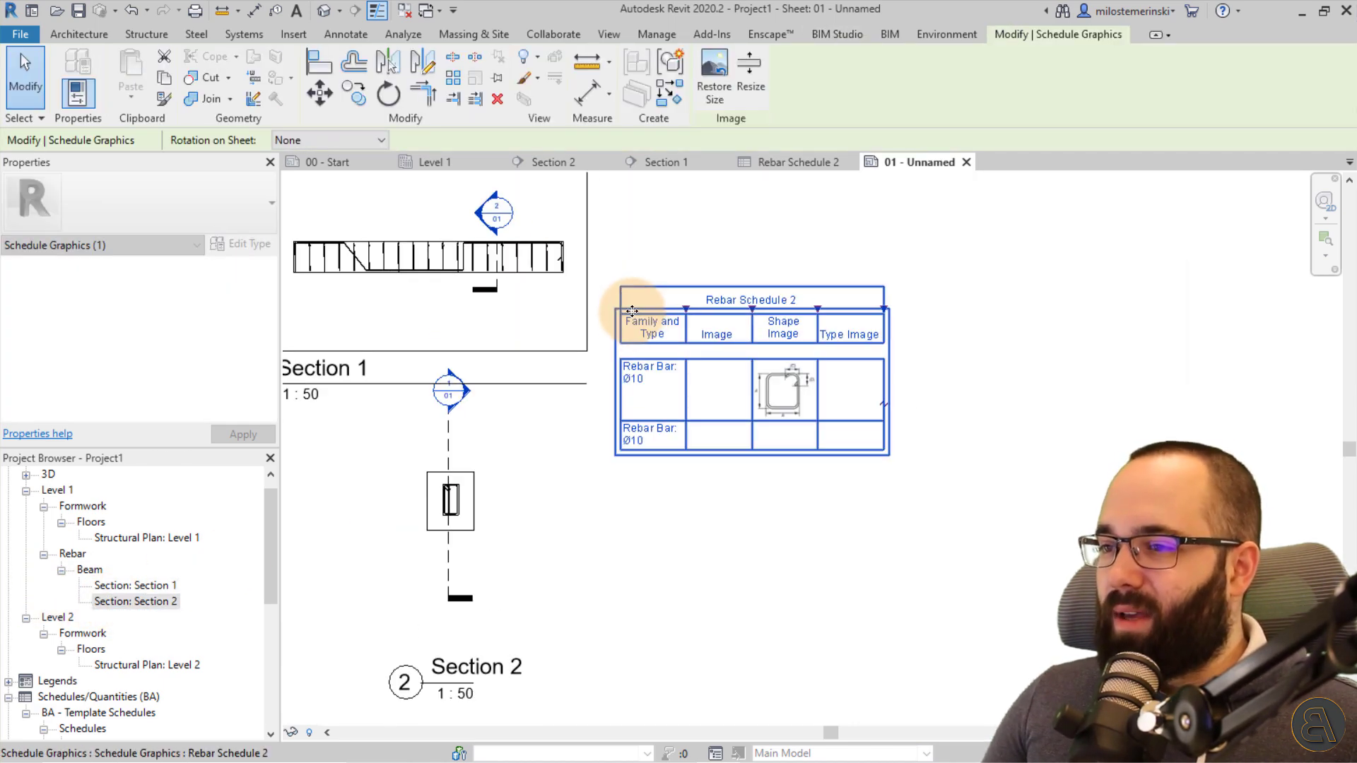
click(560, 515)
scroll(707, 503, down, 3)
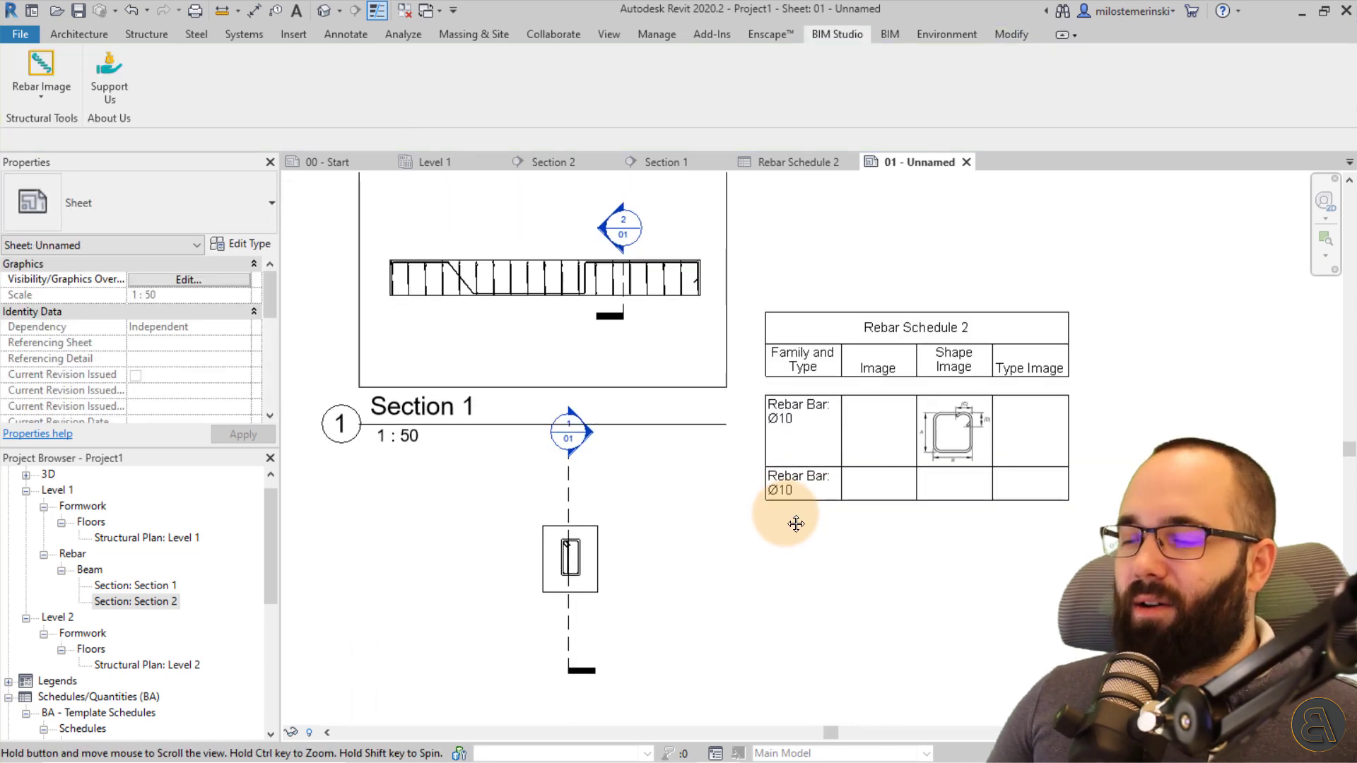
scroll(797, 606, up, 2)
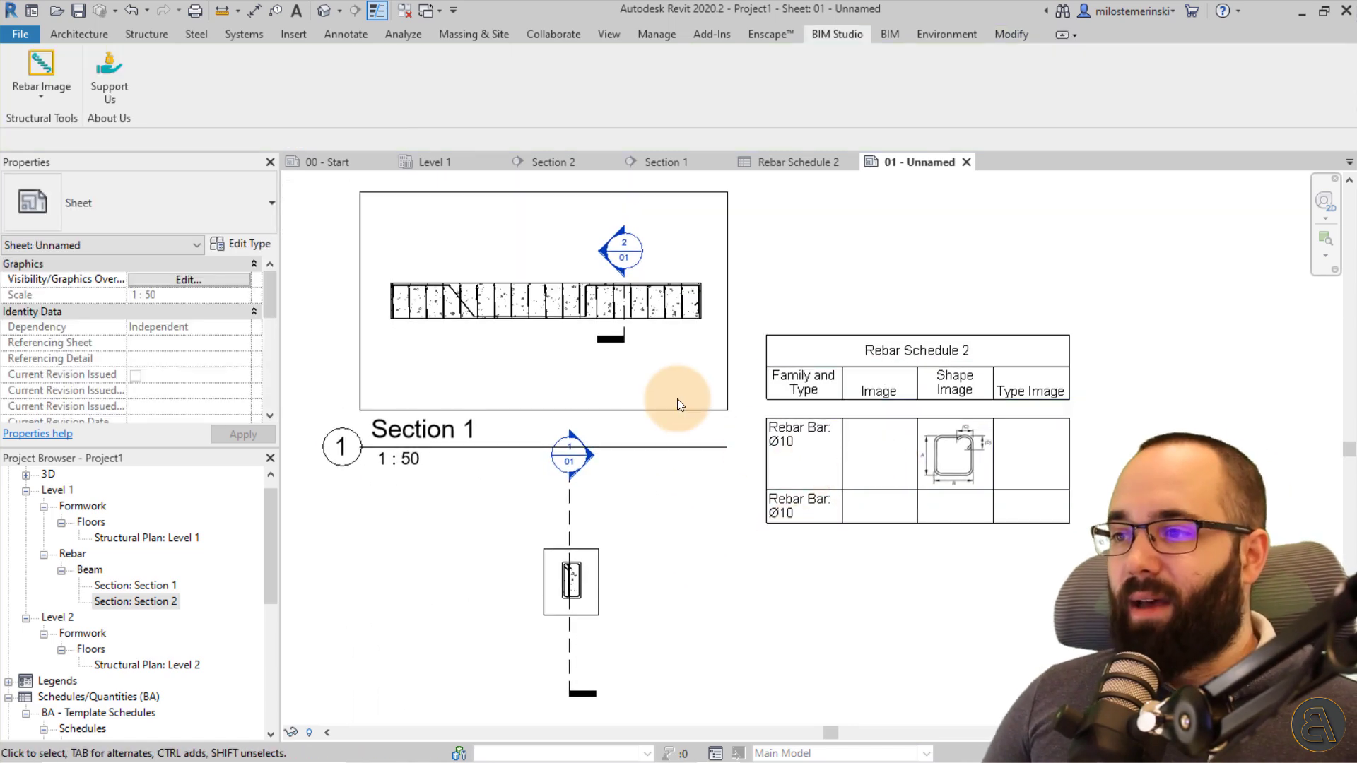
Step: Select the Section 2 viewport and pan around the sheet between the schedule and beam section
click(591, 320)
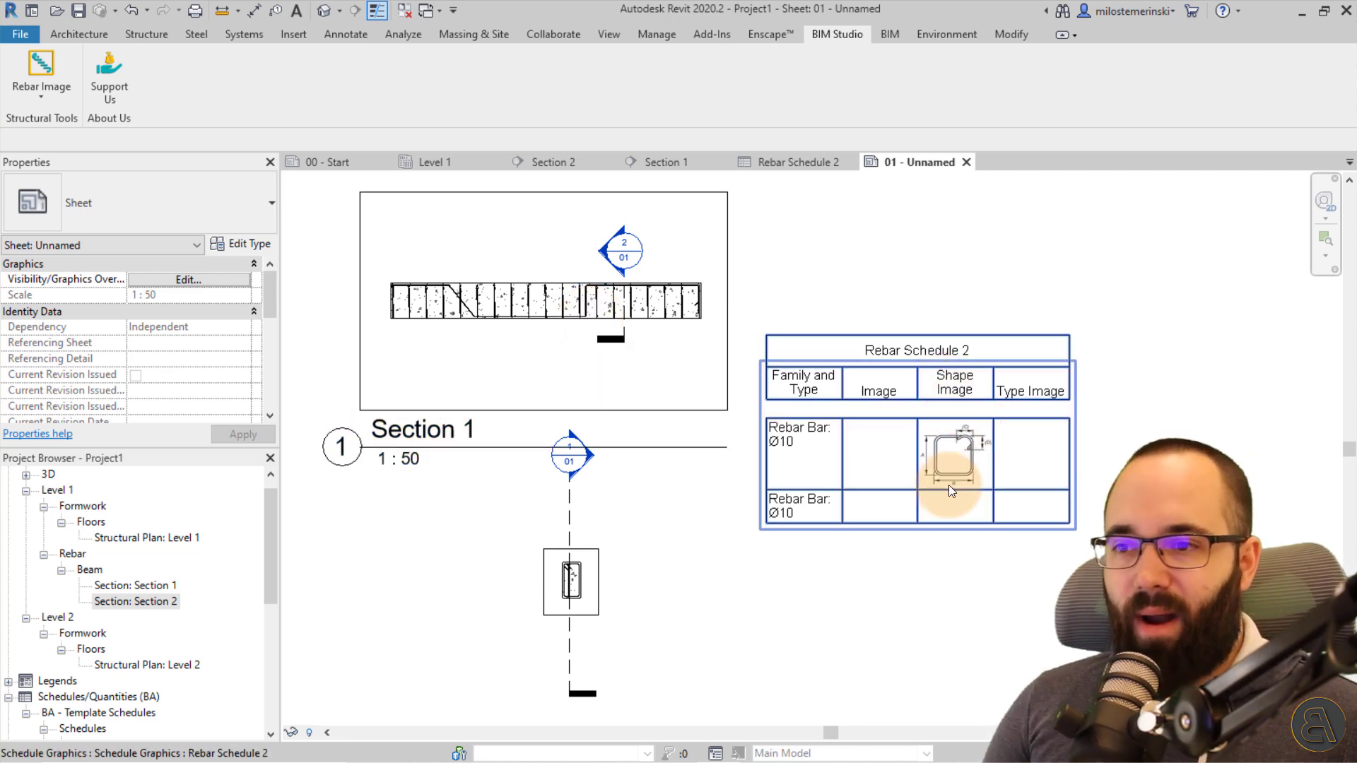
scroll(948, 484, up, 2)
scroll(888, 502, down, 1)
scroll(761, 489, up, 1)
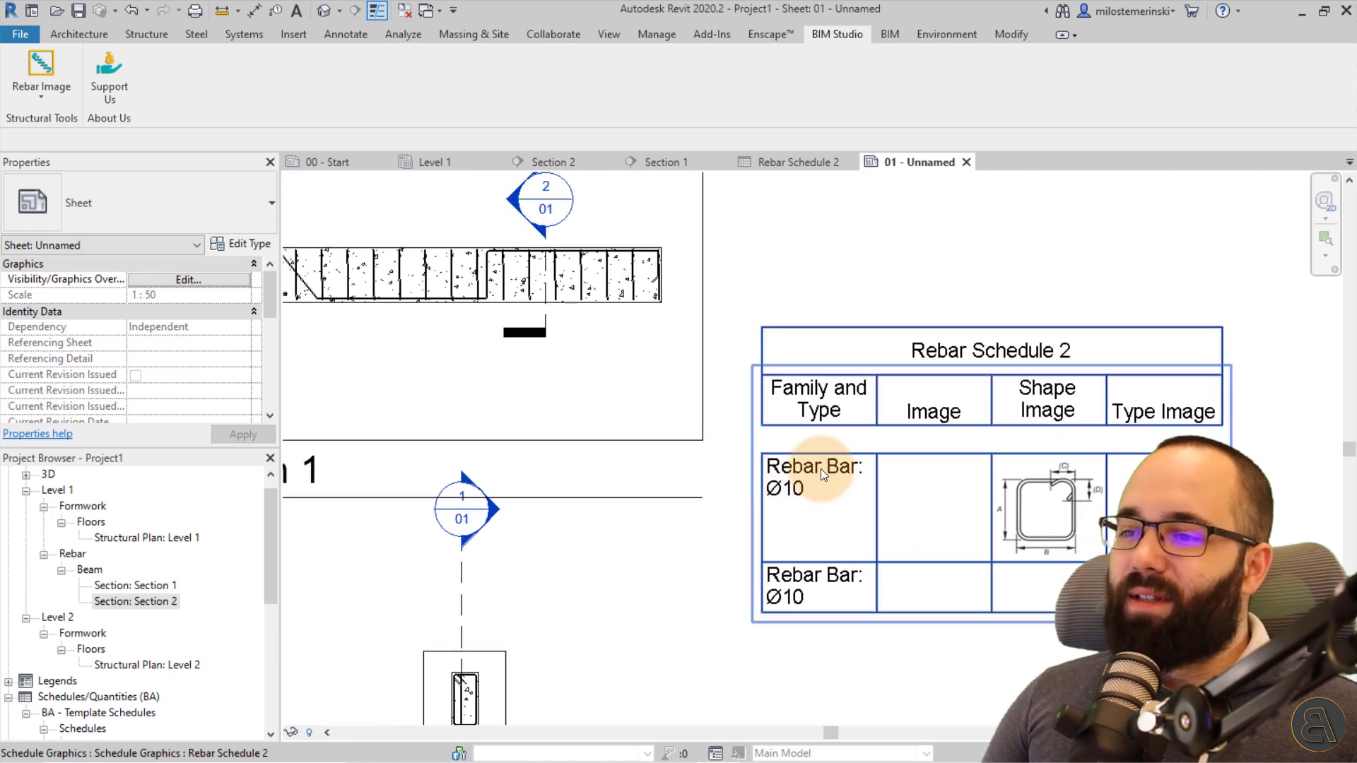
middle_drag(797, 472, 846, 486)
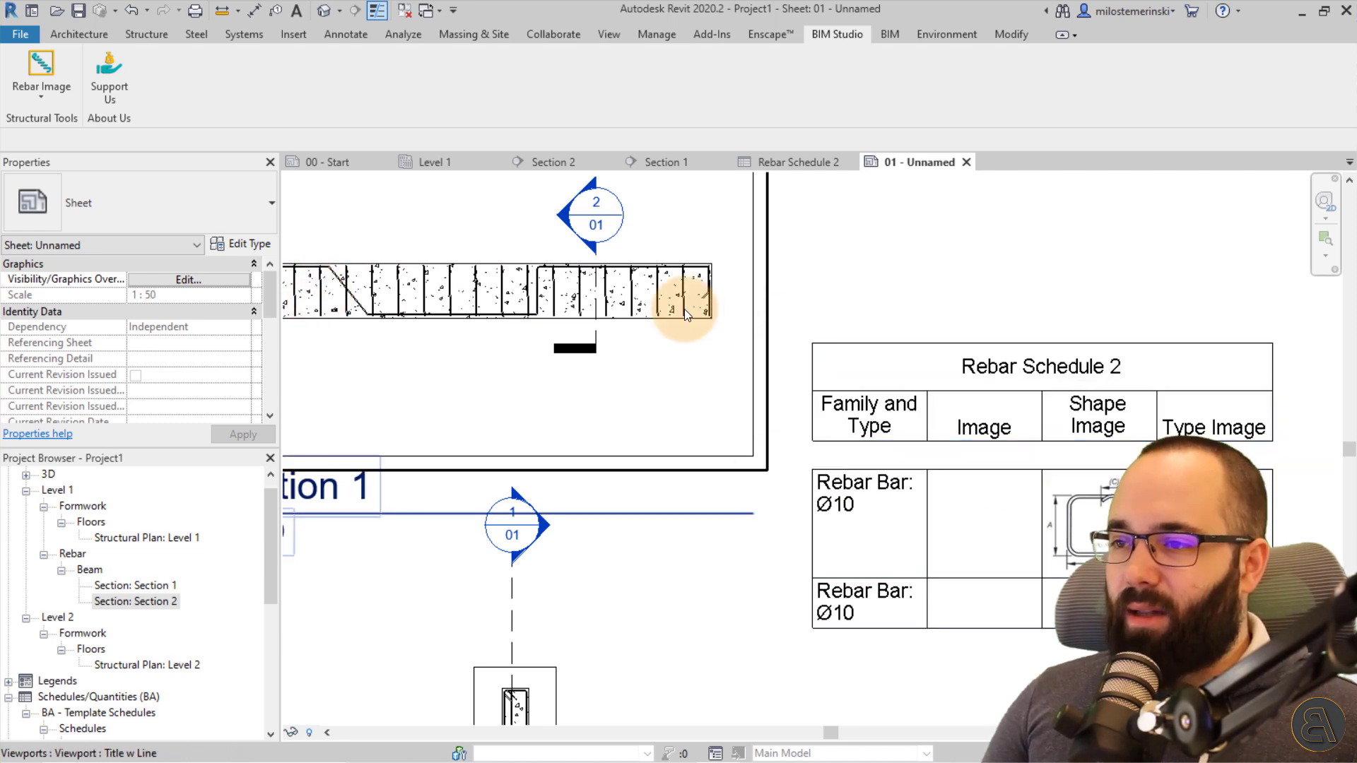
middle_drag(924, 524, 902, 501)
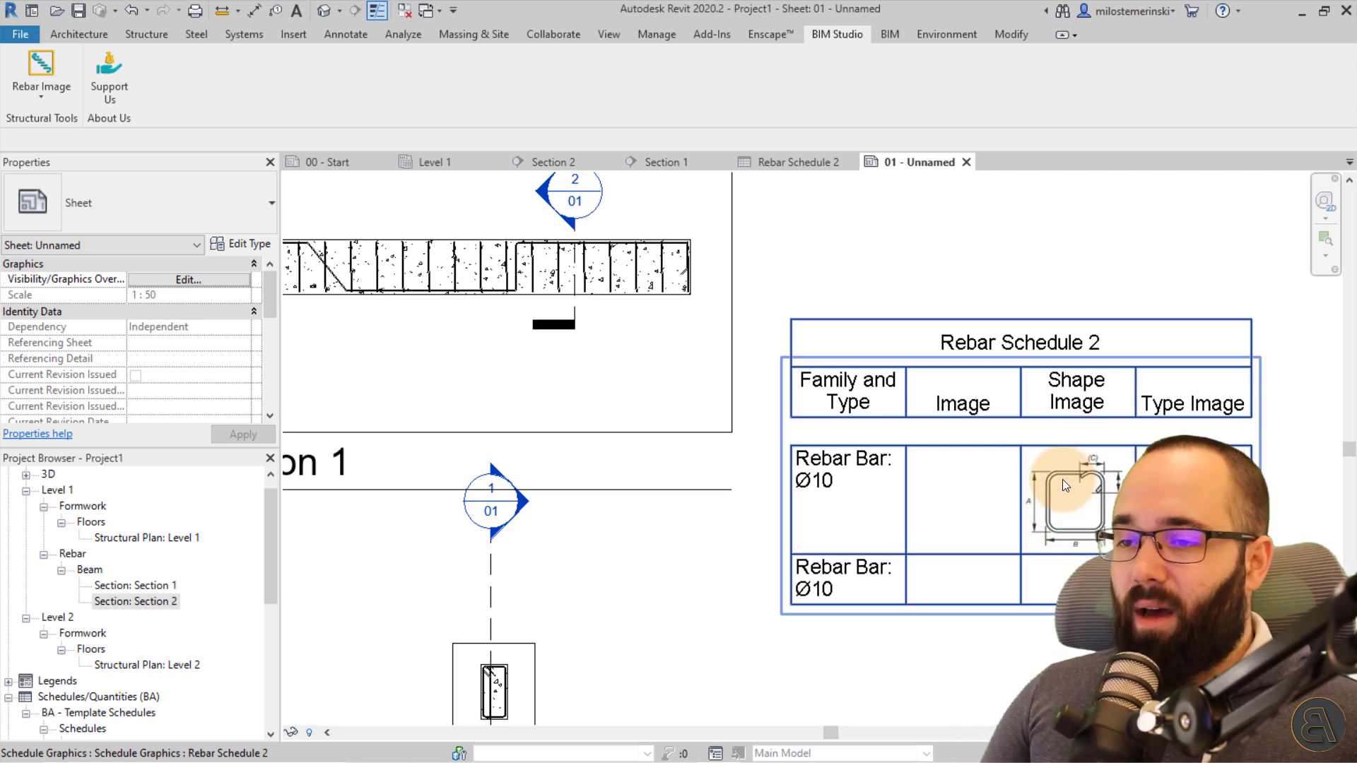
scroll(989, 537, down, 2)
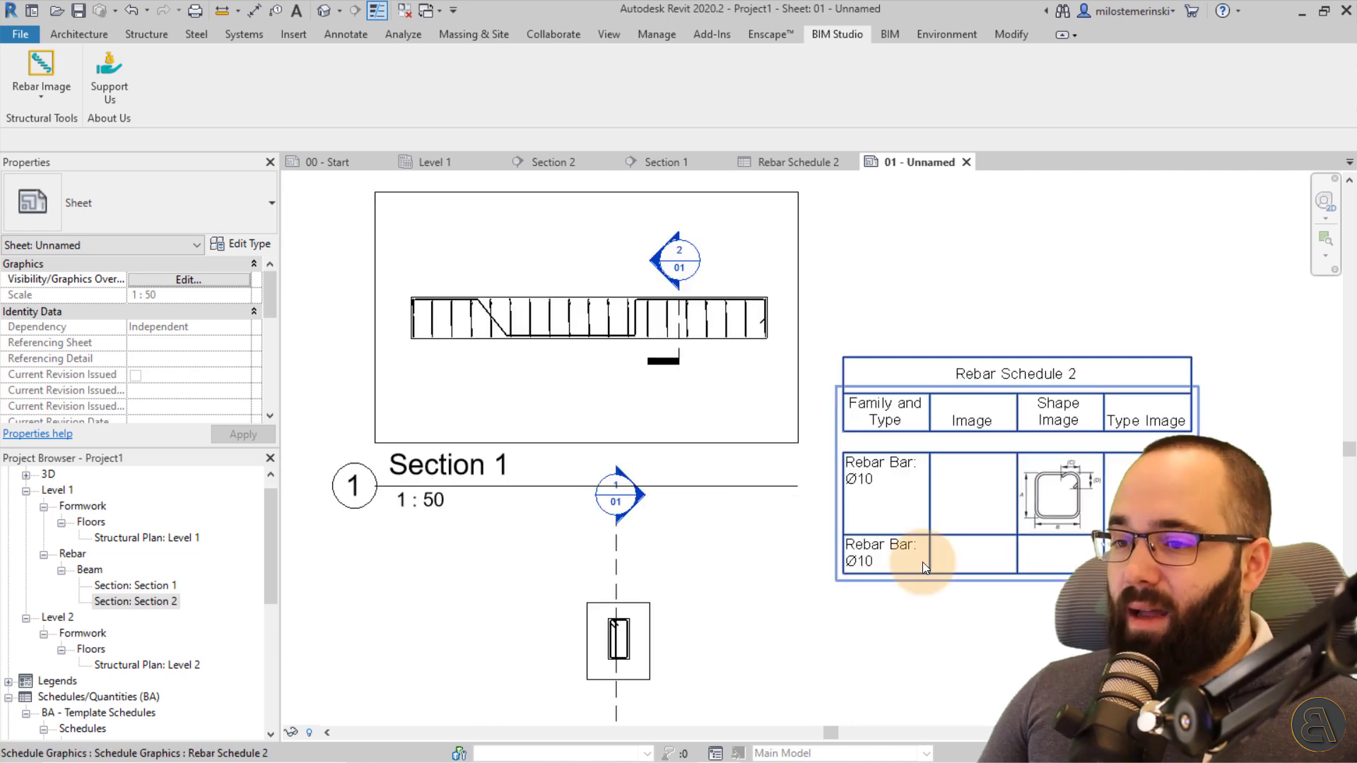
scroll(858, 571, up, 2)
middle_drag(481, 333, 664, 343)
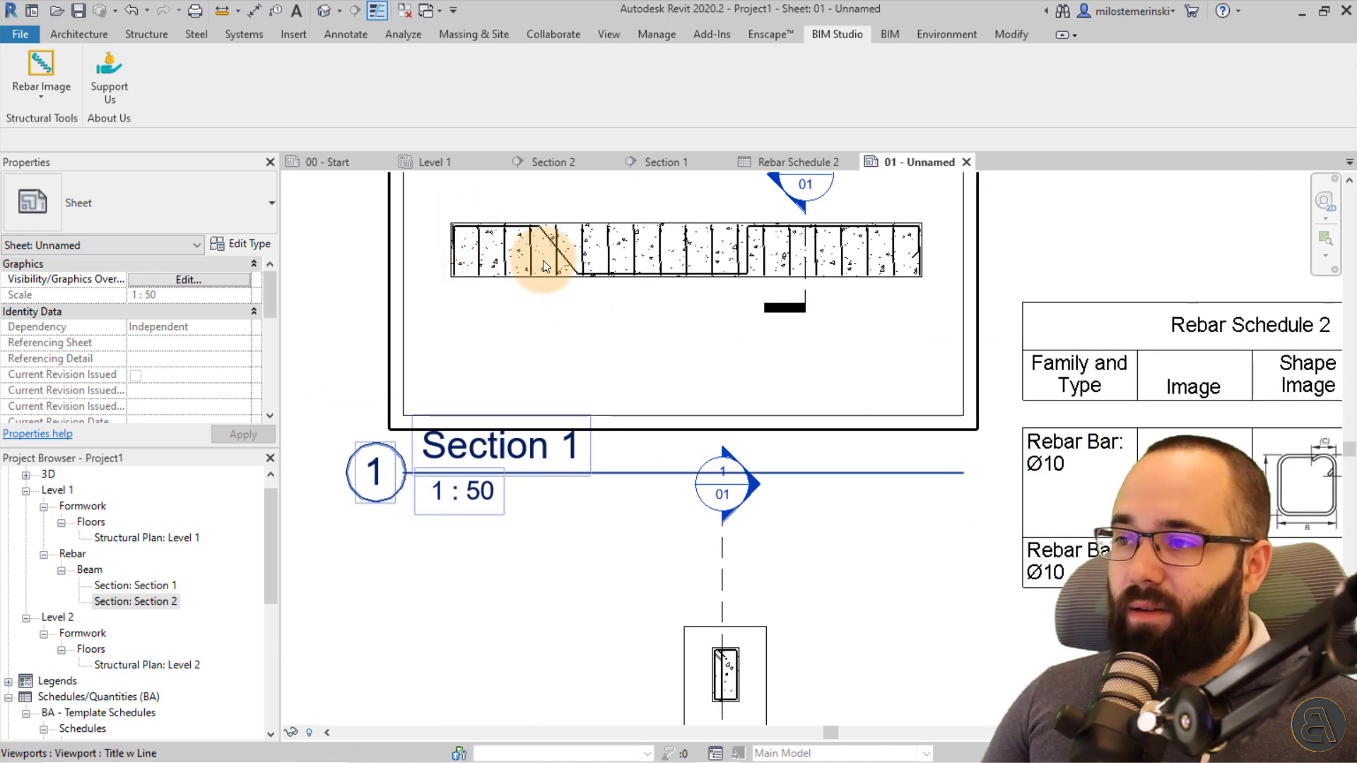
scroll(907, 336, down, 1)
scroll(907, 337, down, 2)
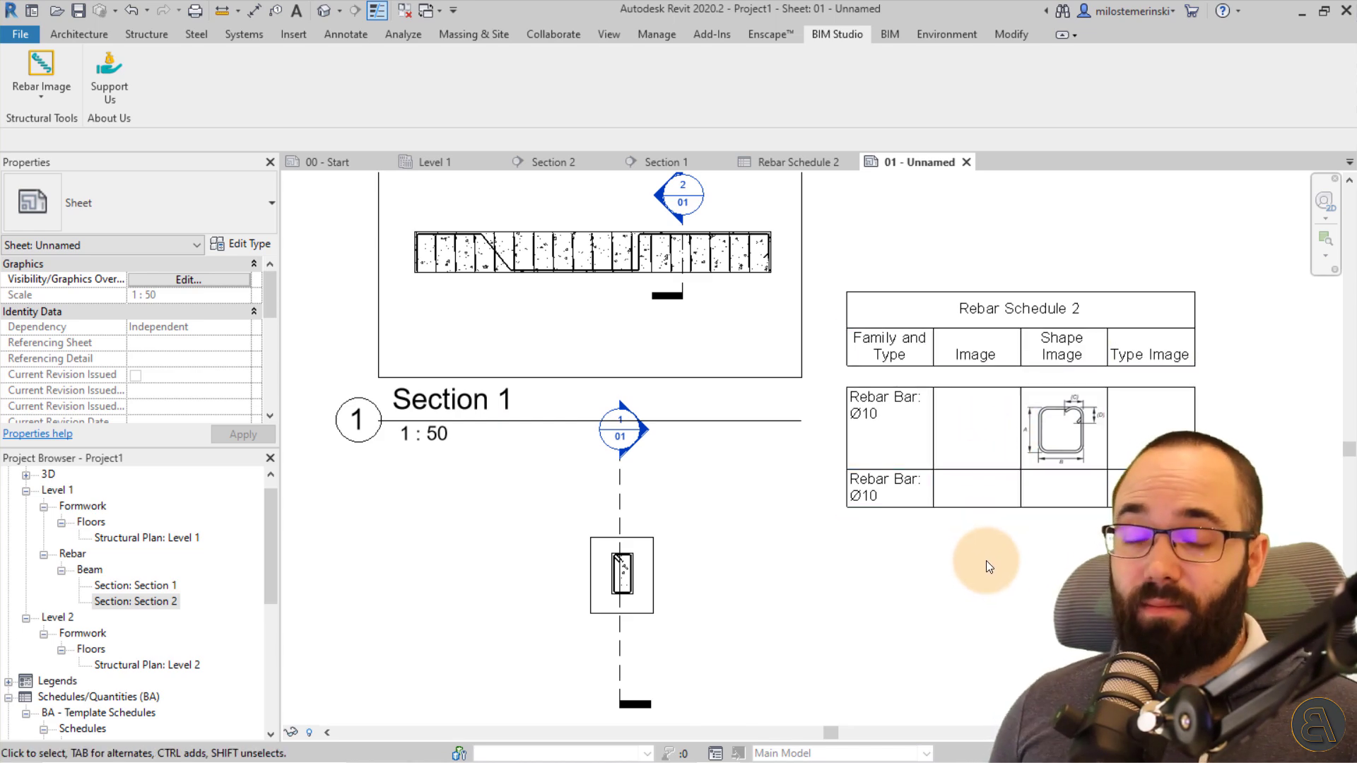
mouse_move(986, 561)
middle_down()
mouse_move(982, 612)
mouse_move(999, 629)
mouse_move(978, 635)
middle_up()
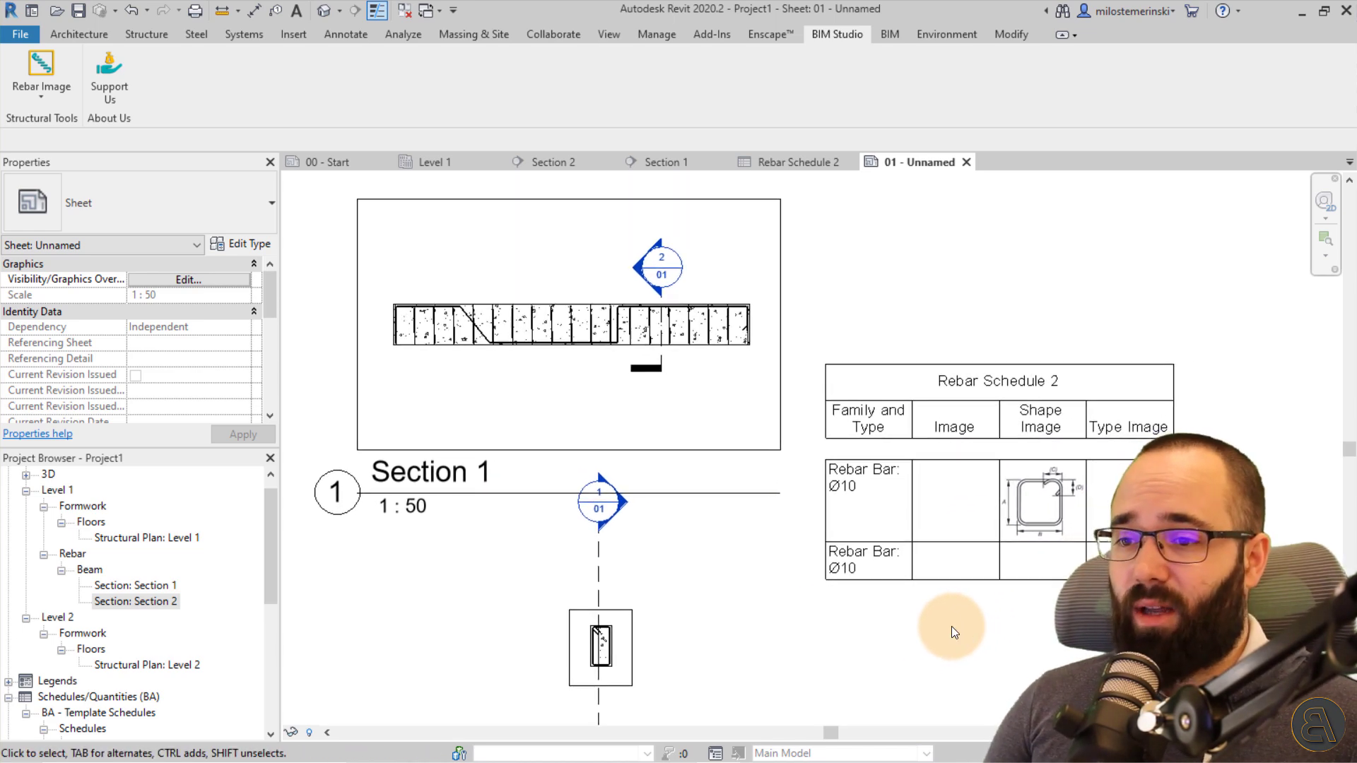
Step: Try Rebar Image with nothing selected, then dismiss the select-rebar warning
click(31, 70)
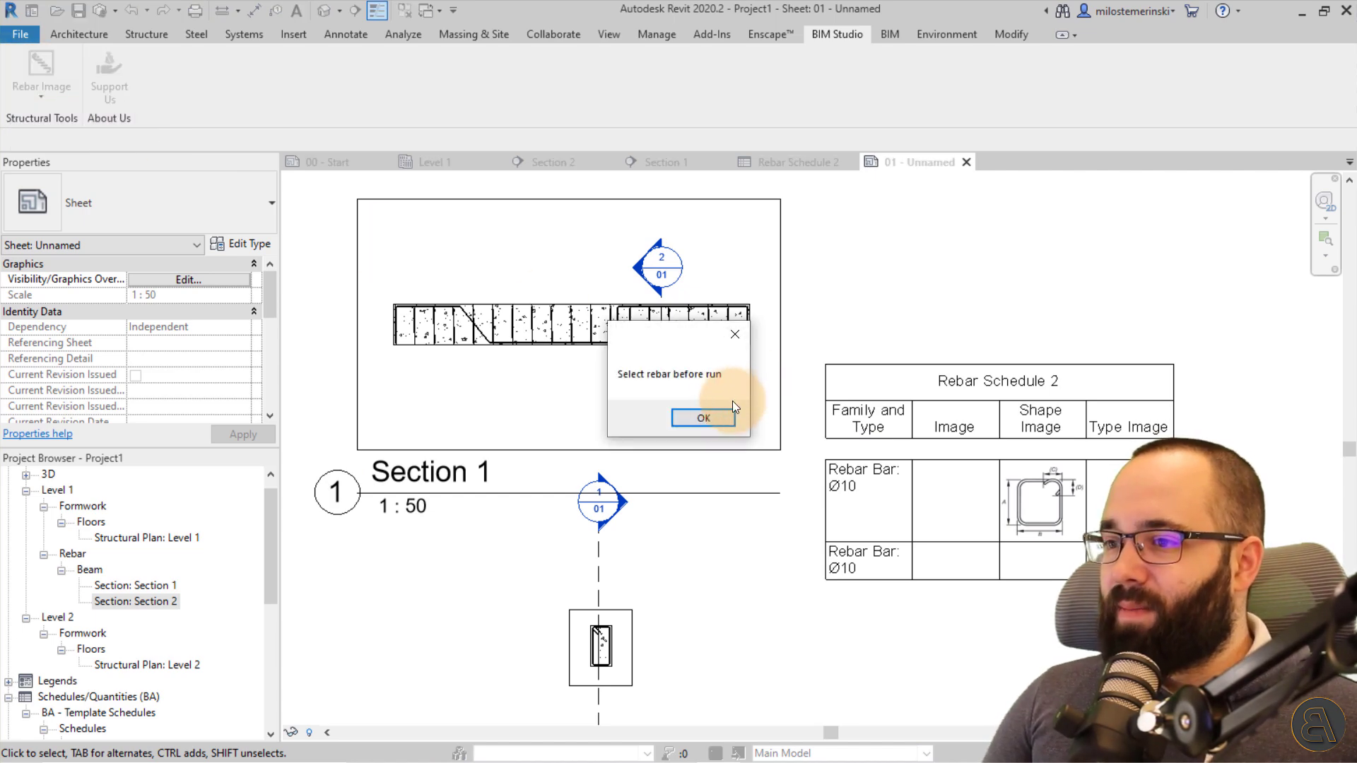
click(704, 418)
scroll(445, 306, up, 4)
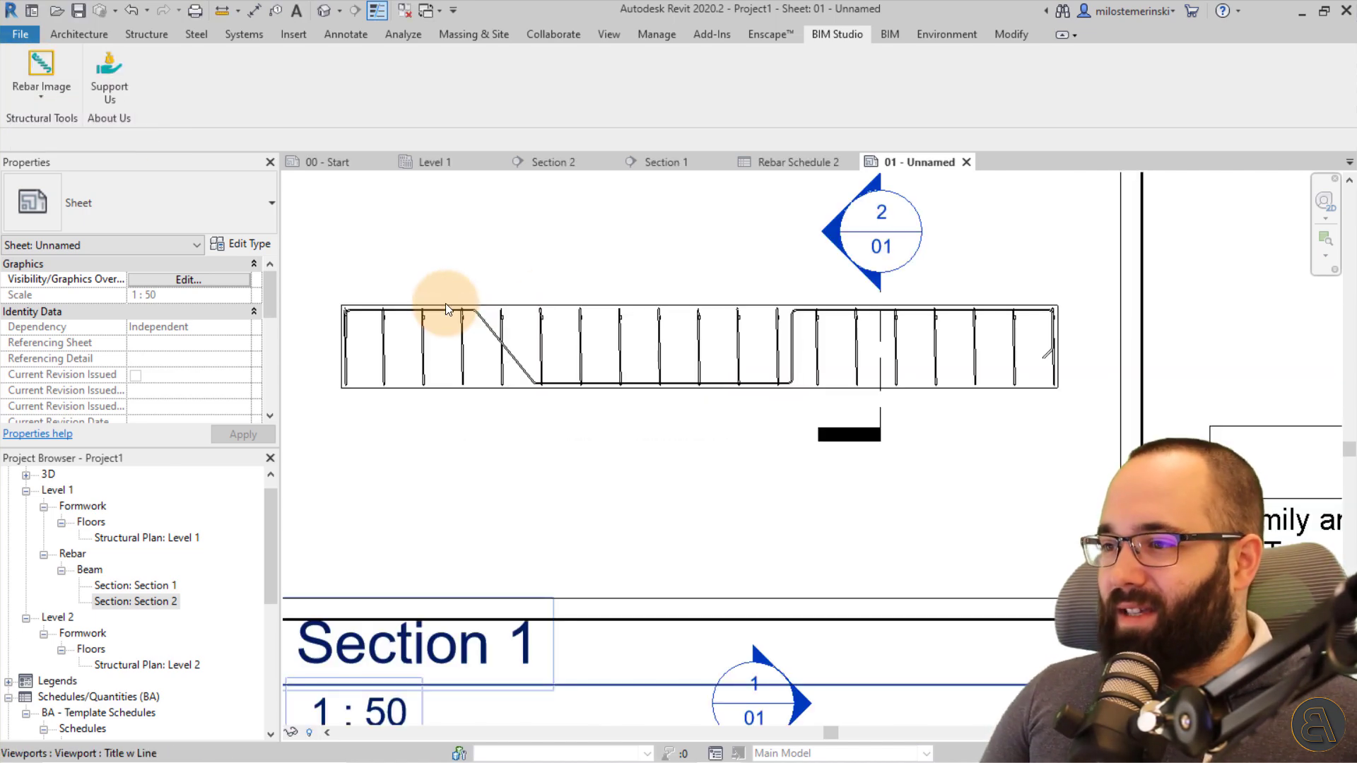
Step: In the activated Section 1 viewport, select the longitudinal Ø10 bar and stirrups, then launch Rebar Image
double_click(443, 312)
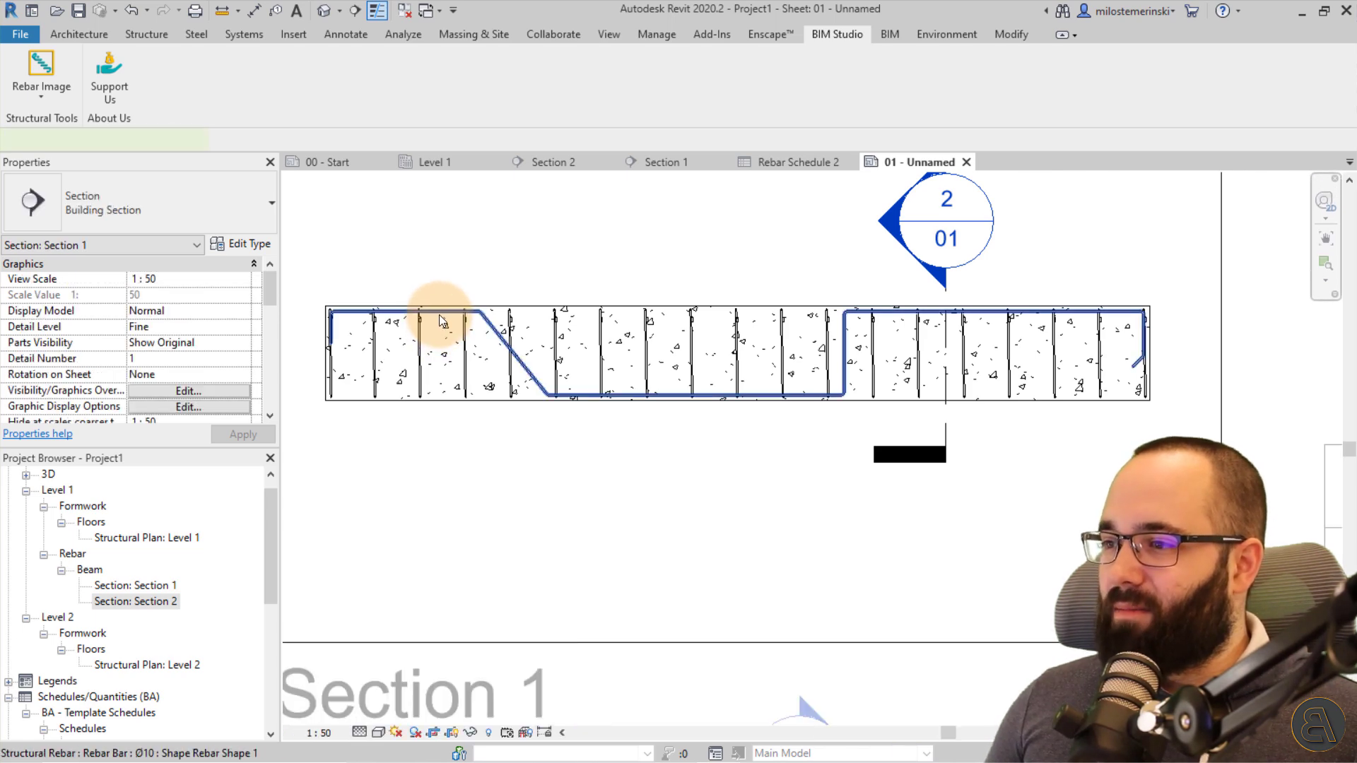
click(443, 313)
ctrl+click(690, 363)
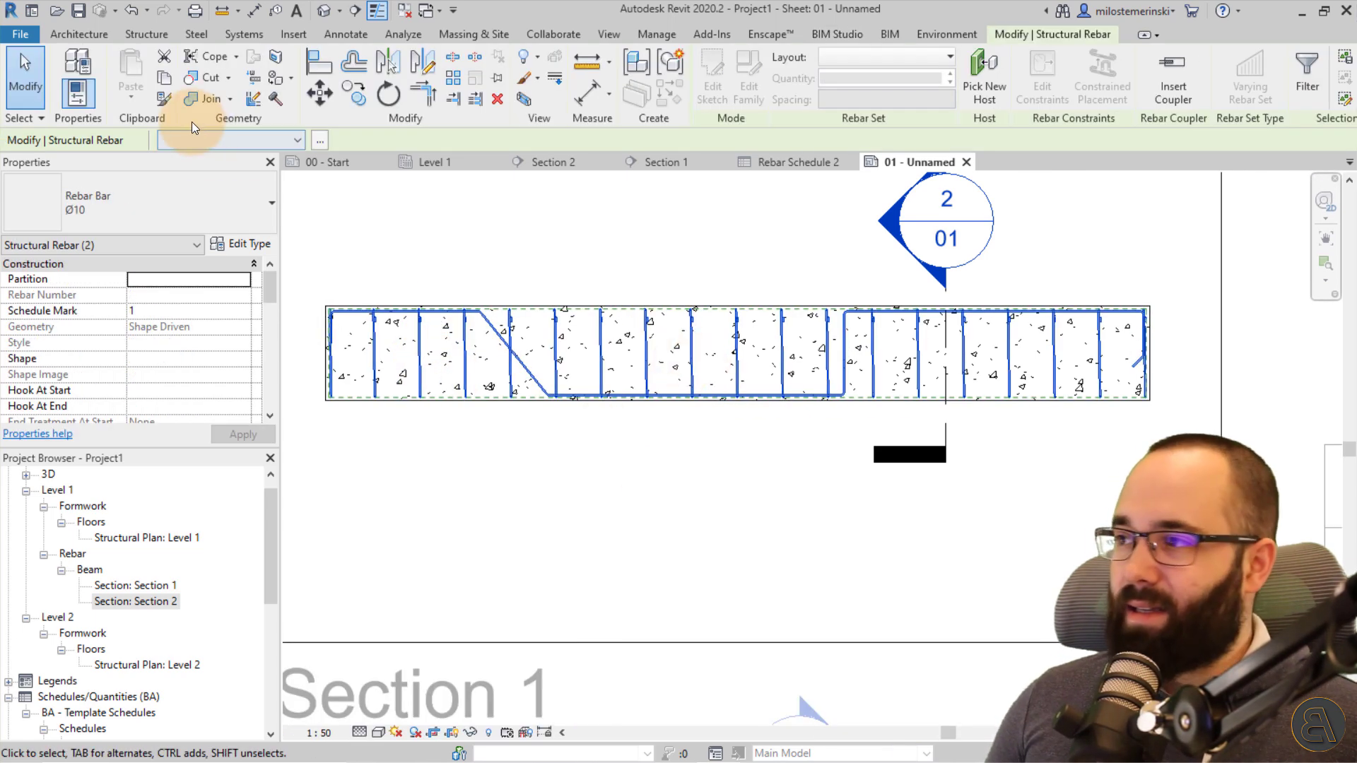
click(839, 37)
click(41, 67)
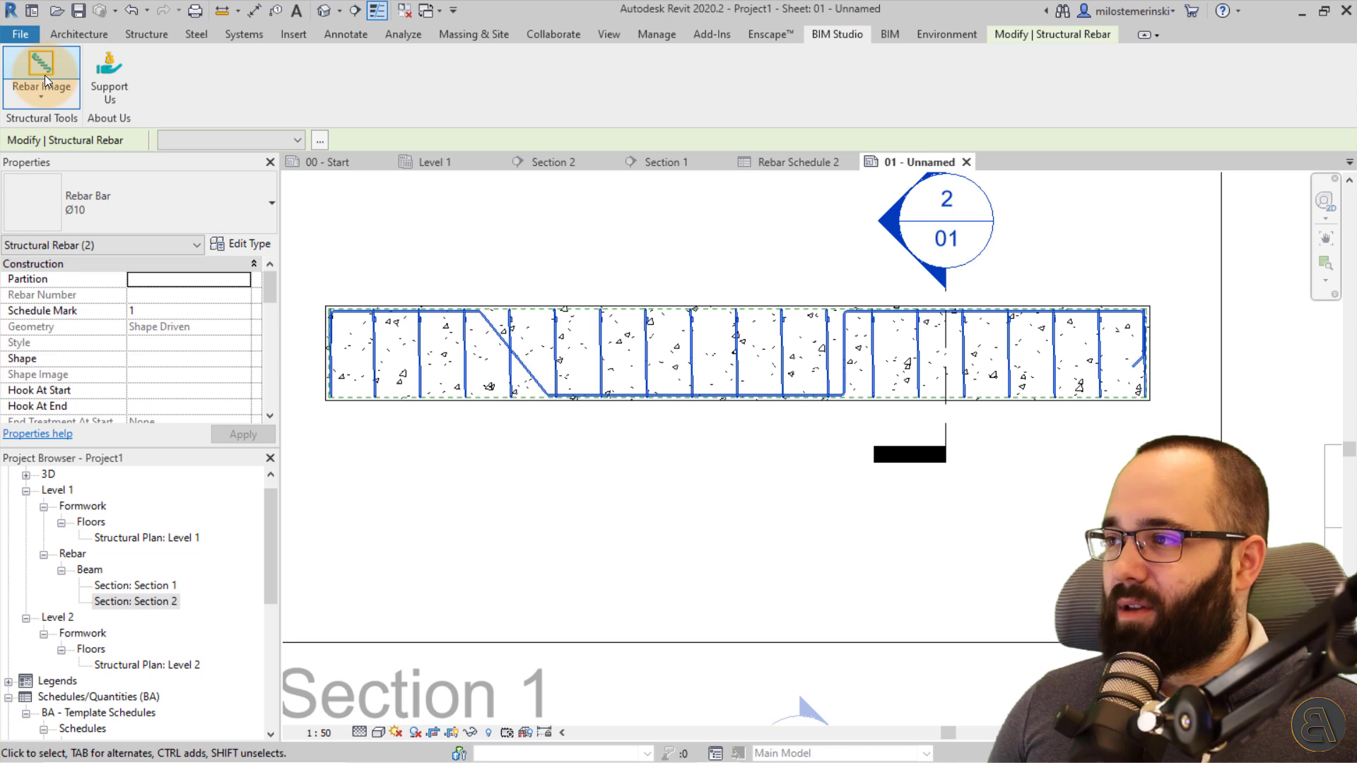
Step: Move the Rebar Image dialog up and left, leaving image-file saving off
drag(632, 241, 403, 188)
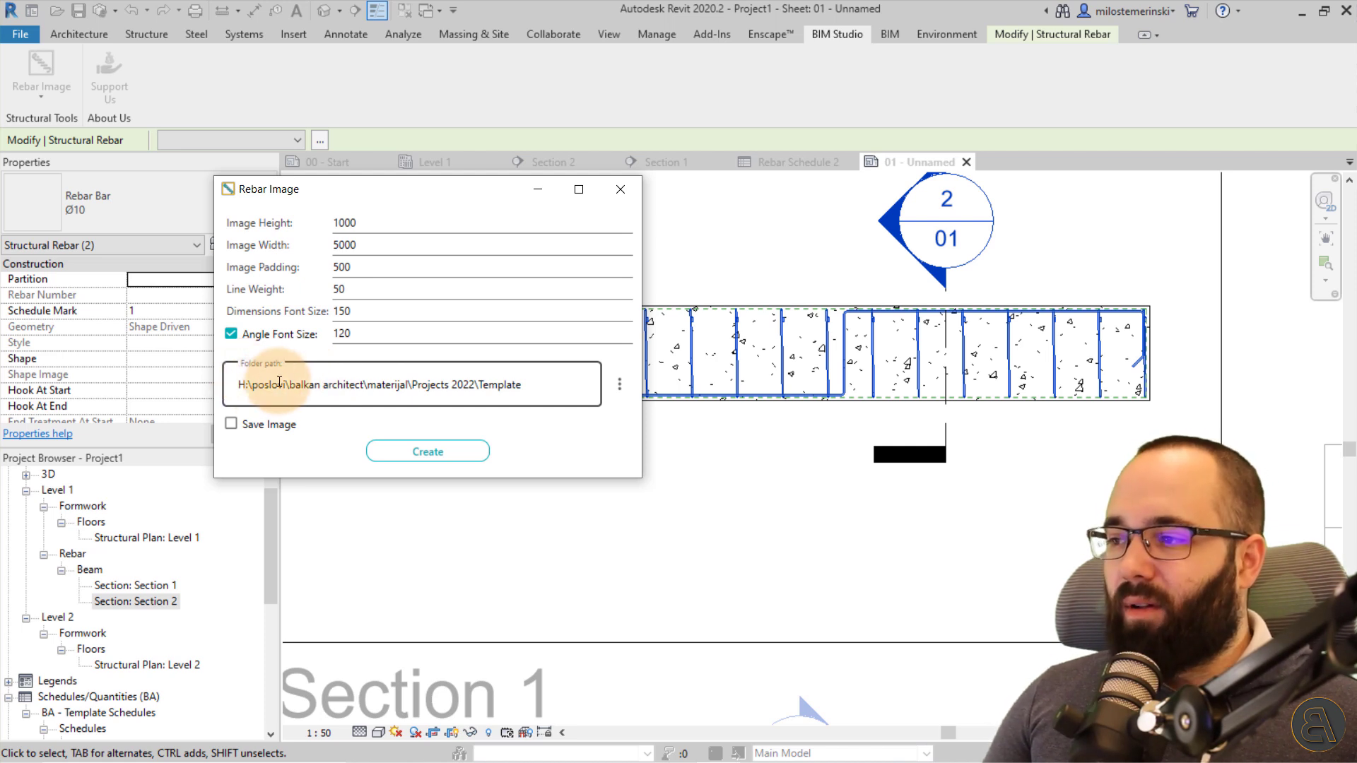
click(231, 425)
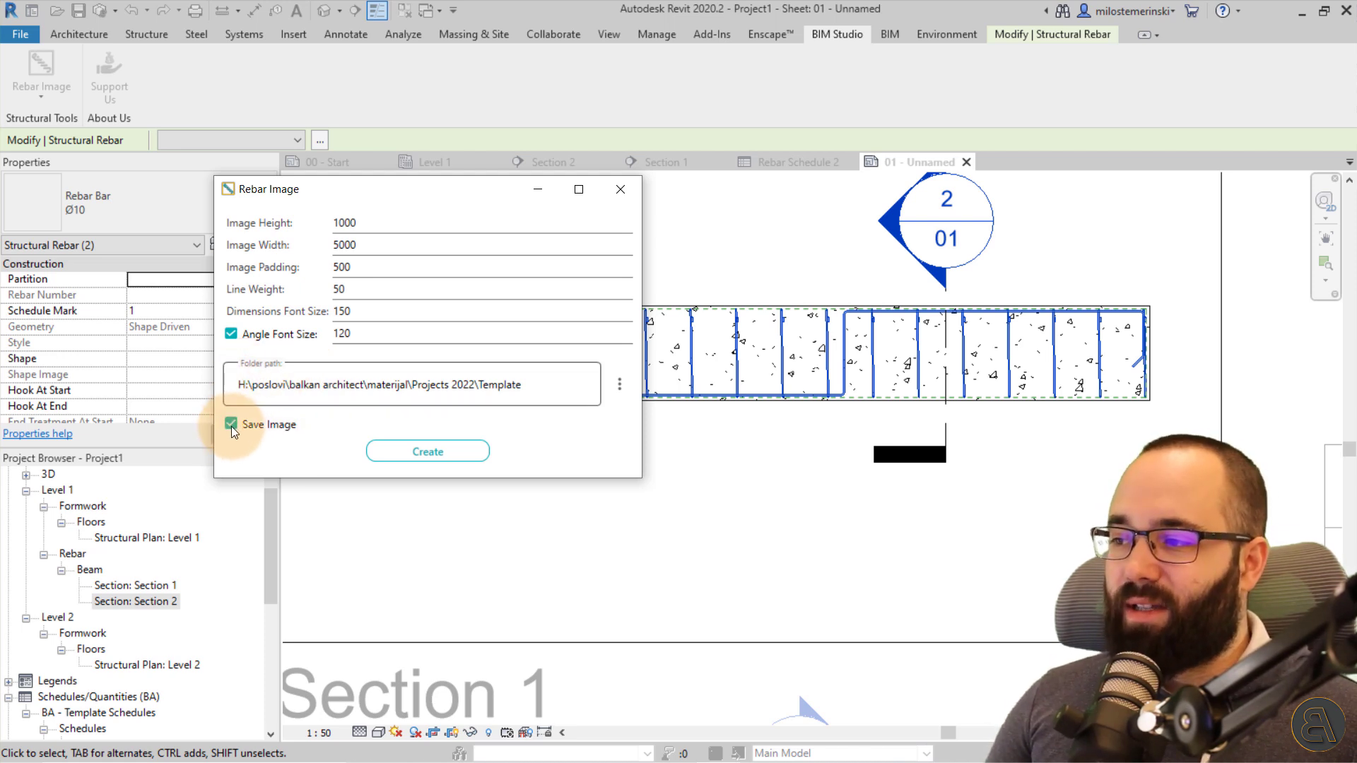
click(231, 426)
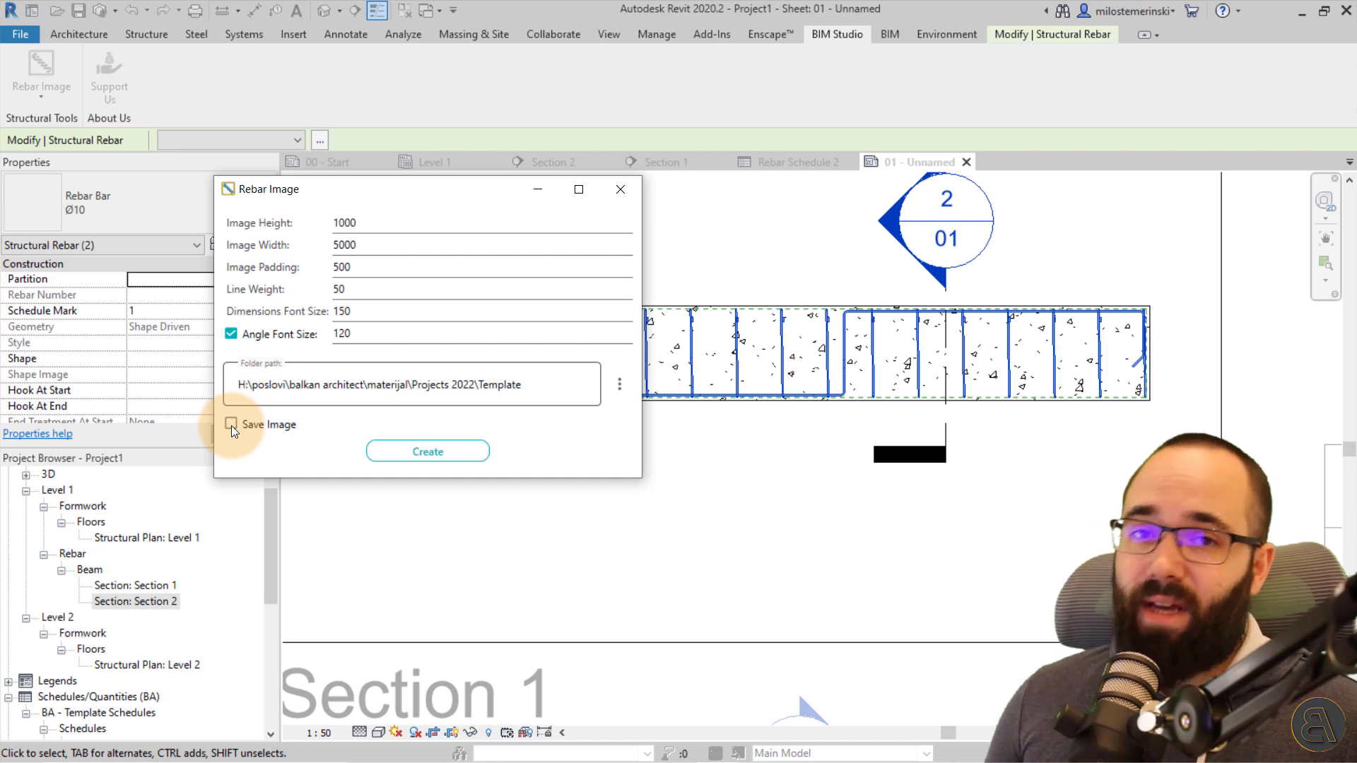
Step: Fix the nonexistent output folder to a Tutorials subfolder and generate the rebar images
click(436, 459)
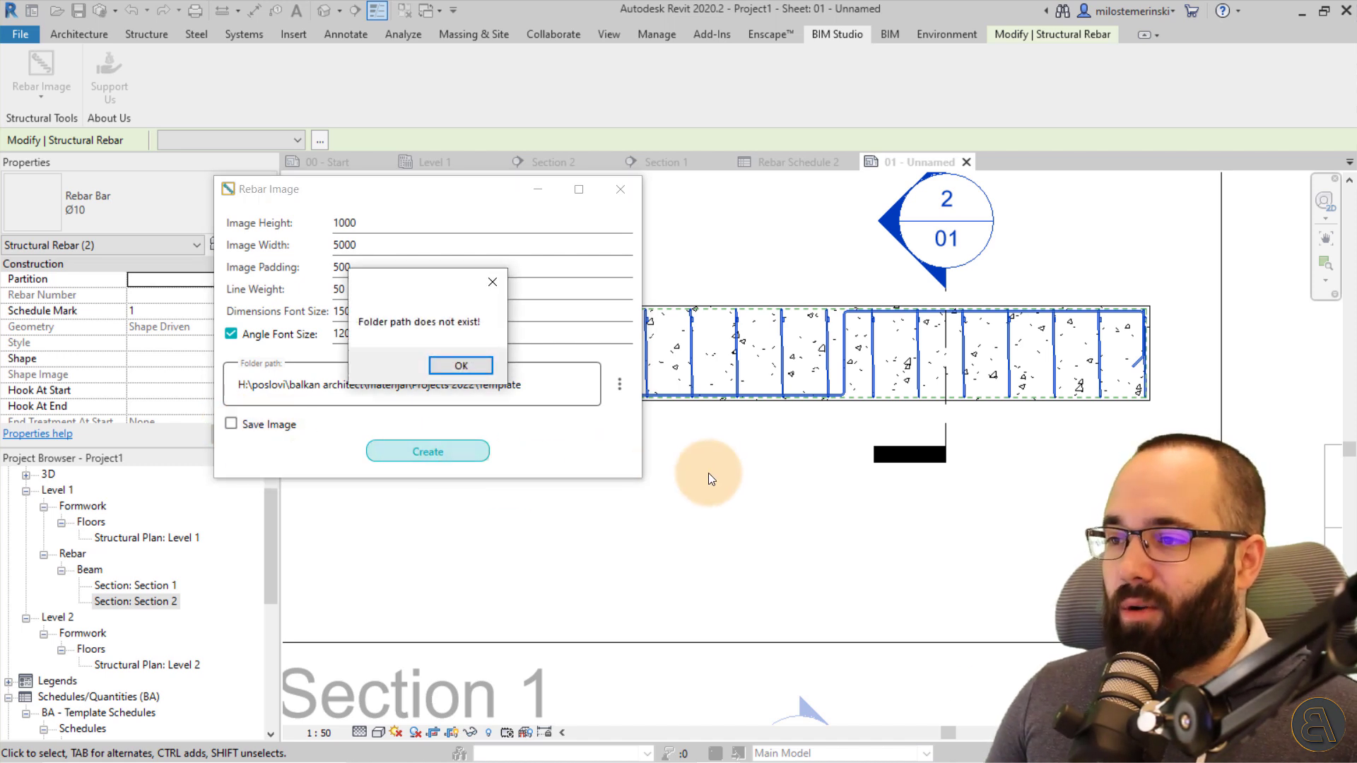
click(459, 365)
click(503, 385)
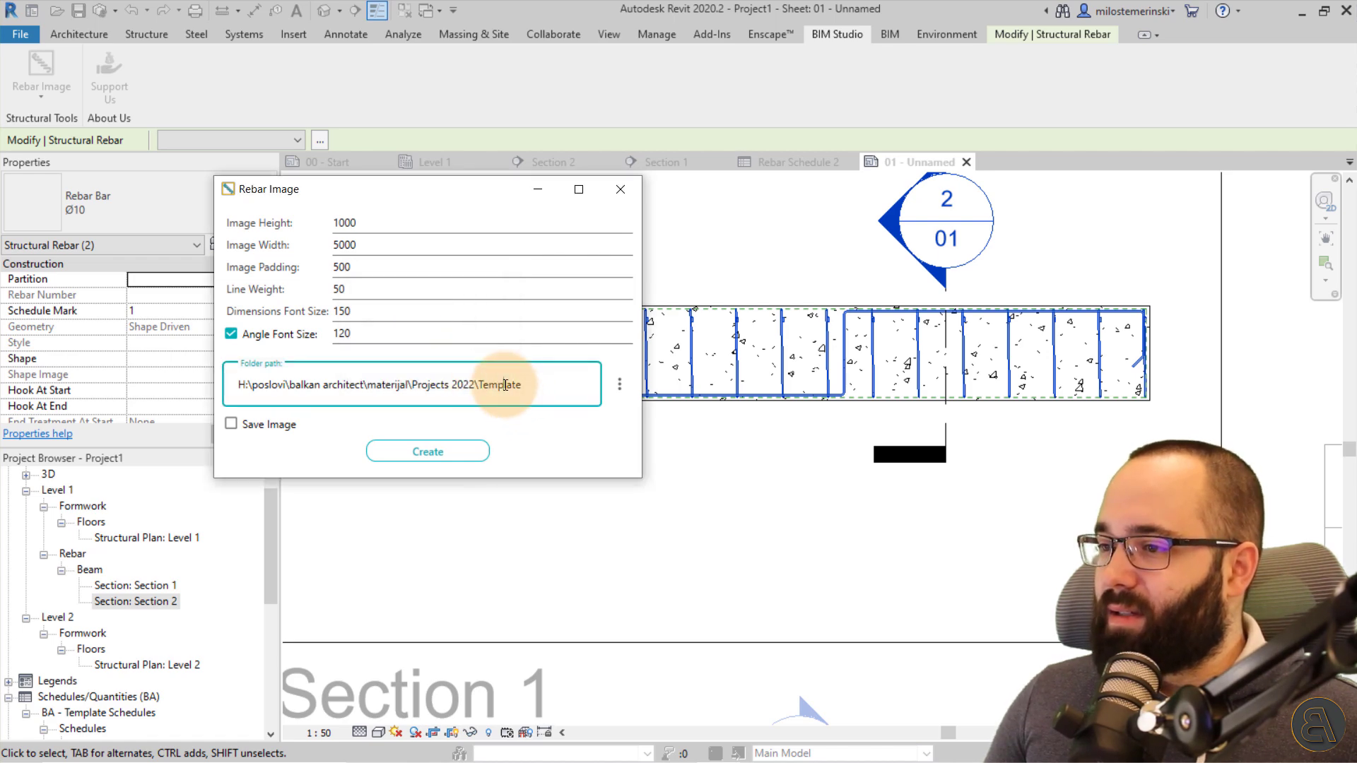
click(620, 384)
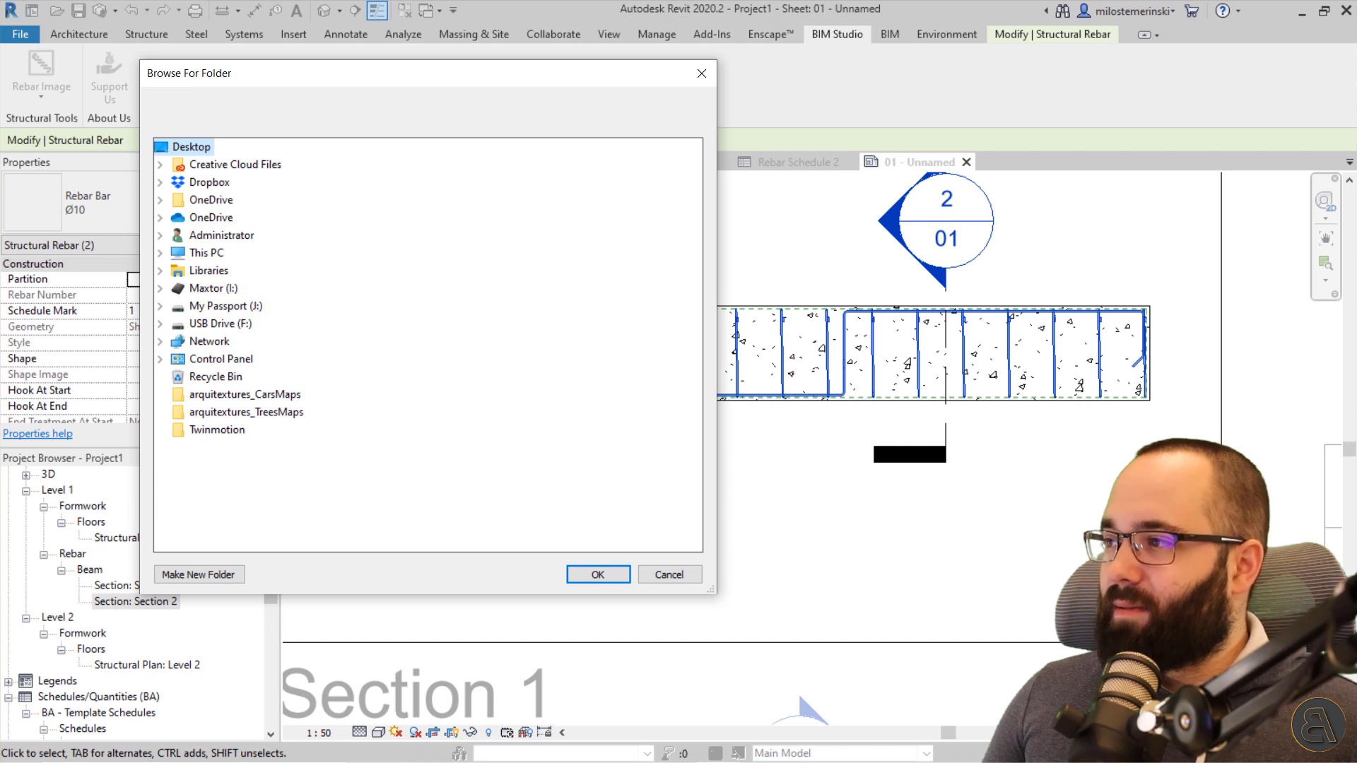
key(Escape)
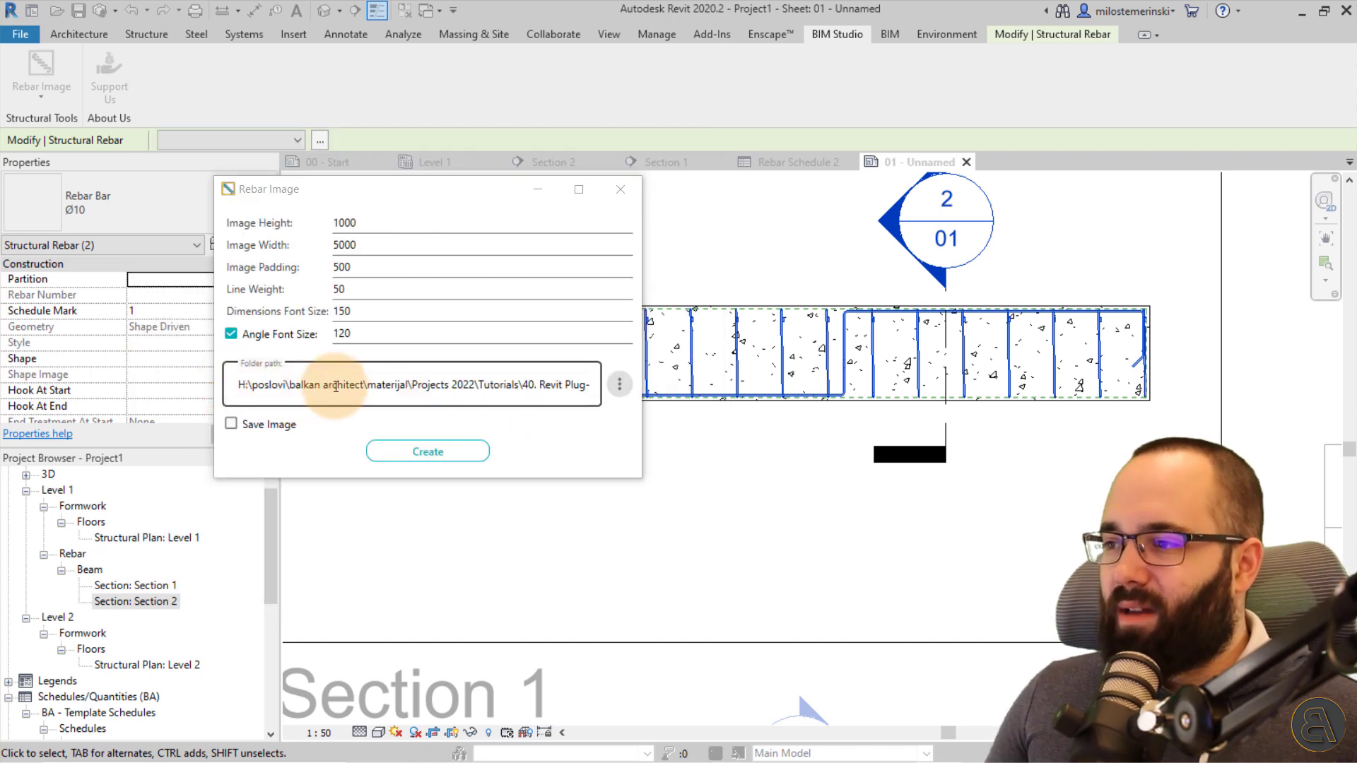
click(426, 451)
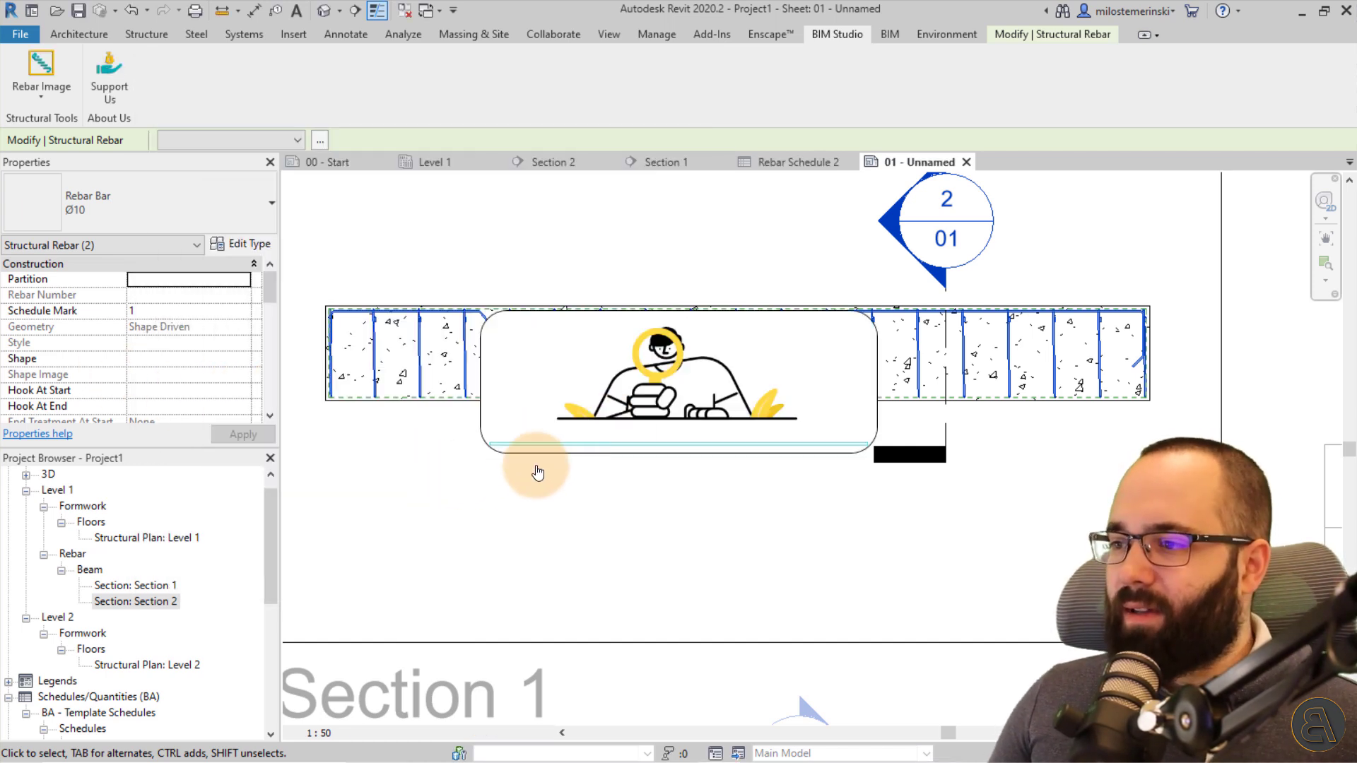
Step: Exit the Section 1 viewport back to the sheet
scroll(555, 316, down, 4)
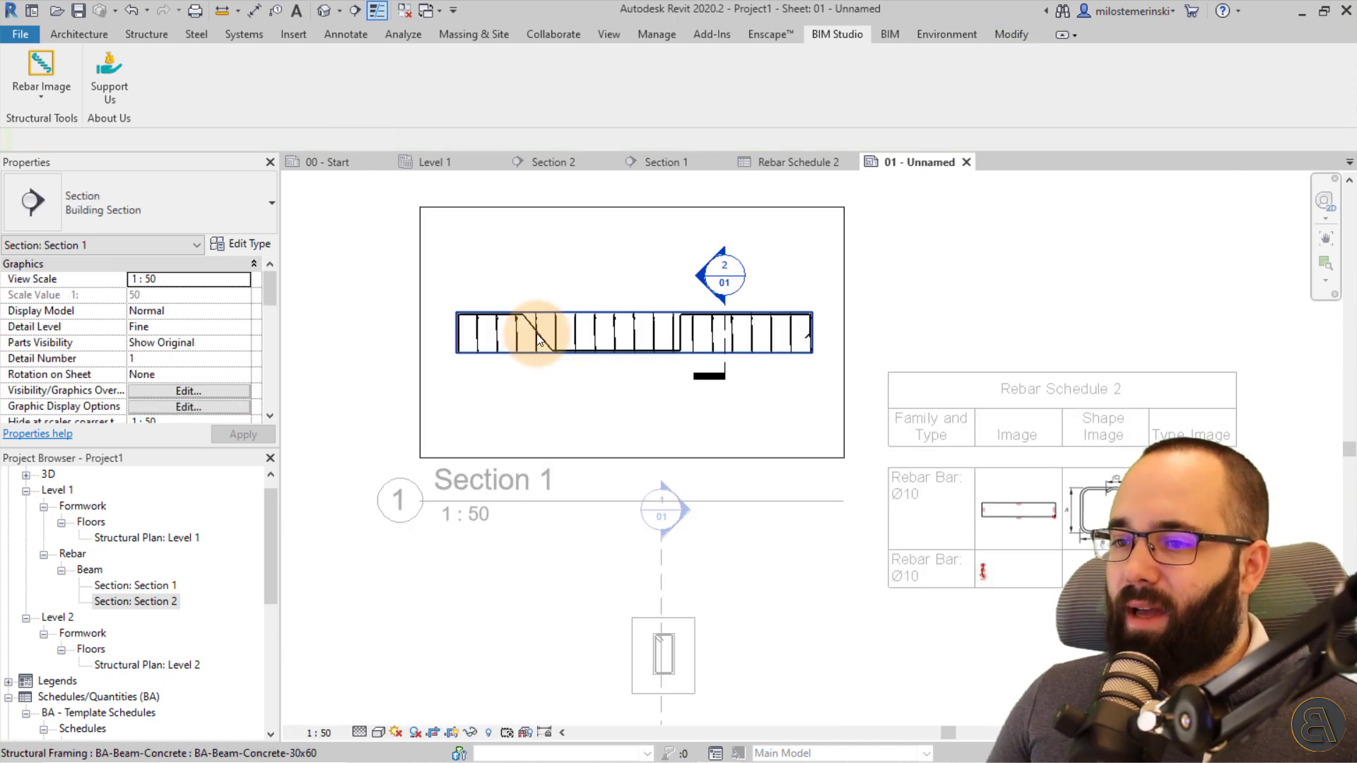
scroll(1072, 532, up, 3)
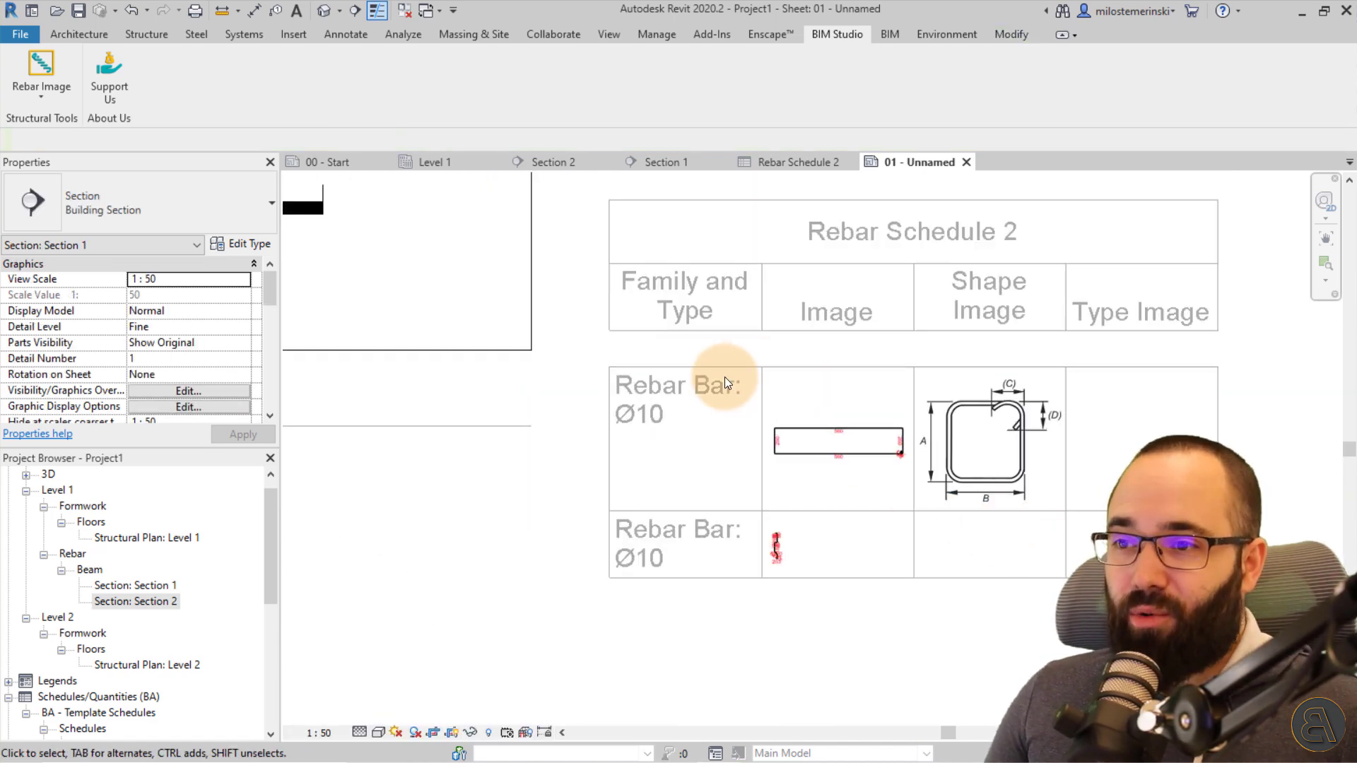
double_click(571, 472)
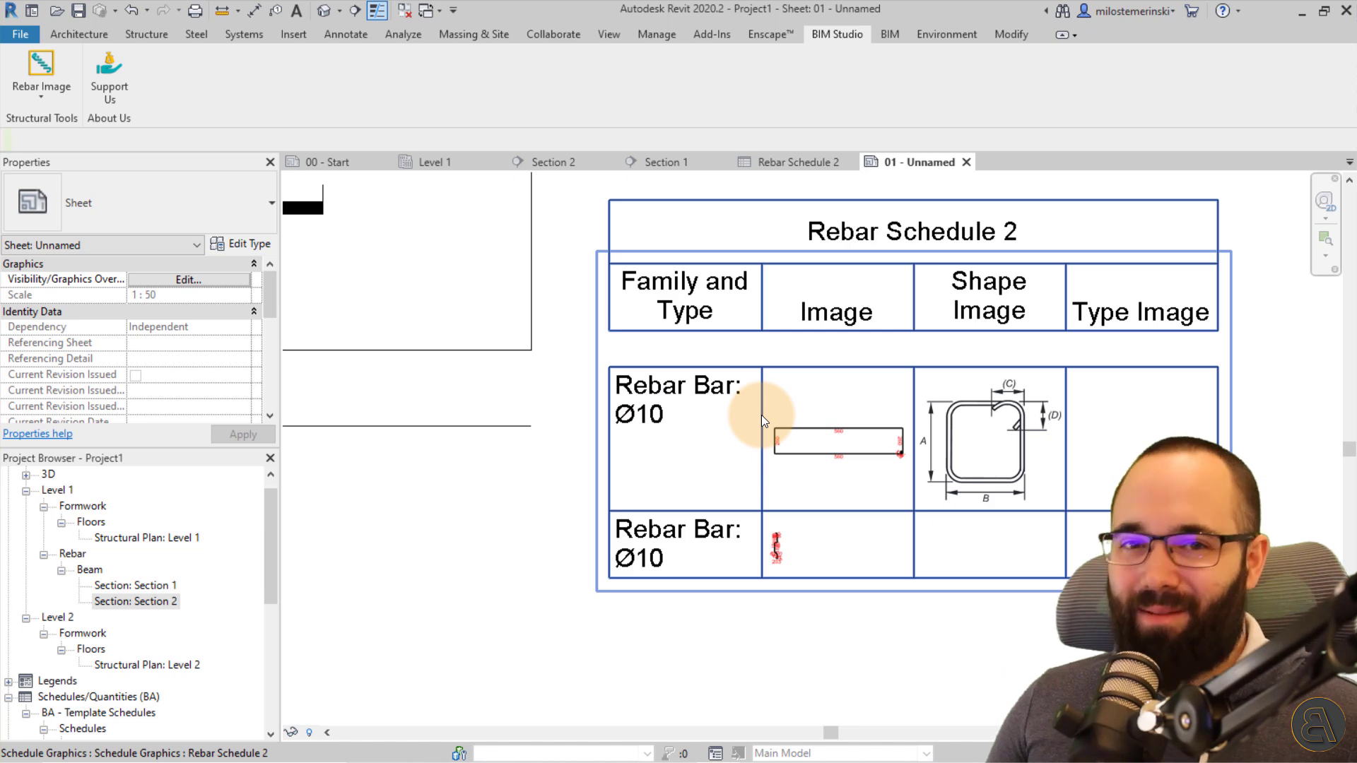
scroll(700, 326, down, 2)
scroll(764, 461, up, 2)
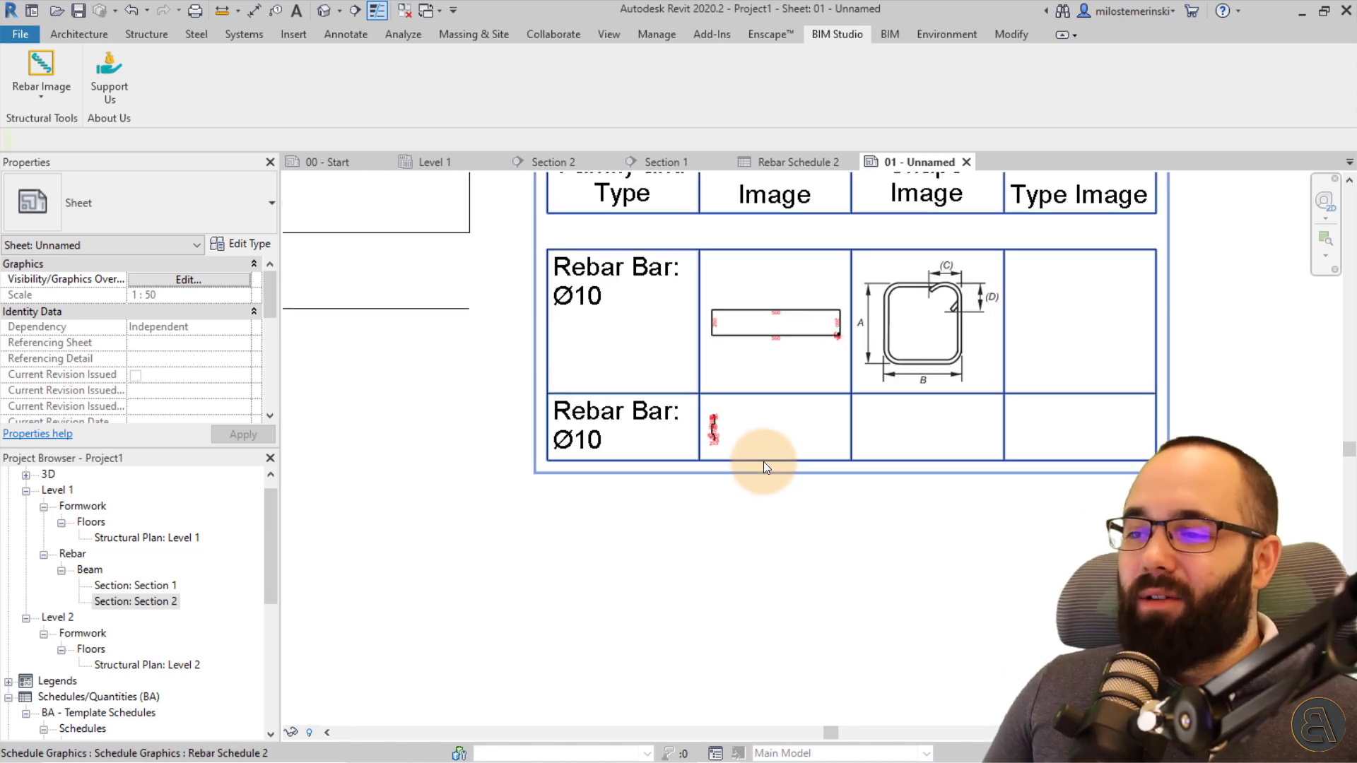
Step: Select Rebar Schedule 2 and drag its Image column wider so the bar images enlarge
click(764, 460)
scroll(727, 454, up, 3)
scroll(714, 417, down, 3)
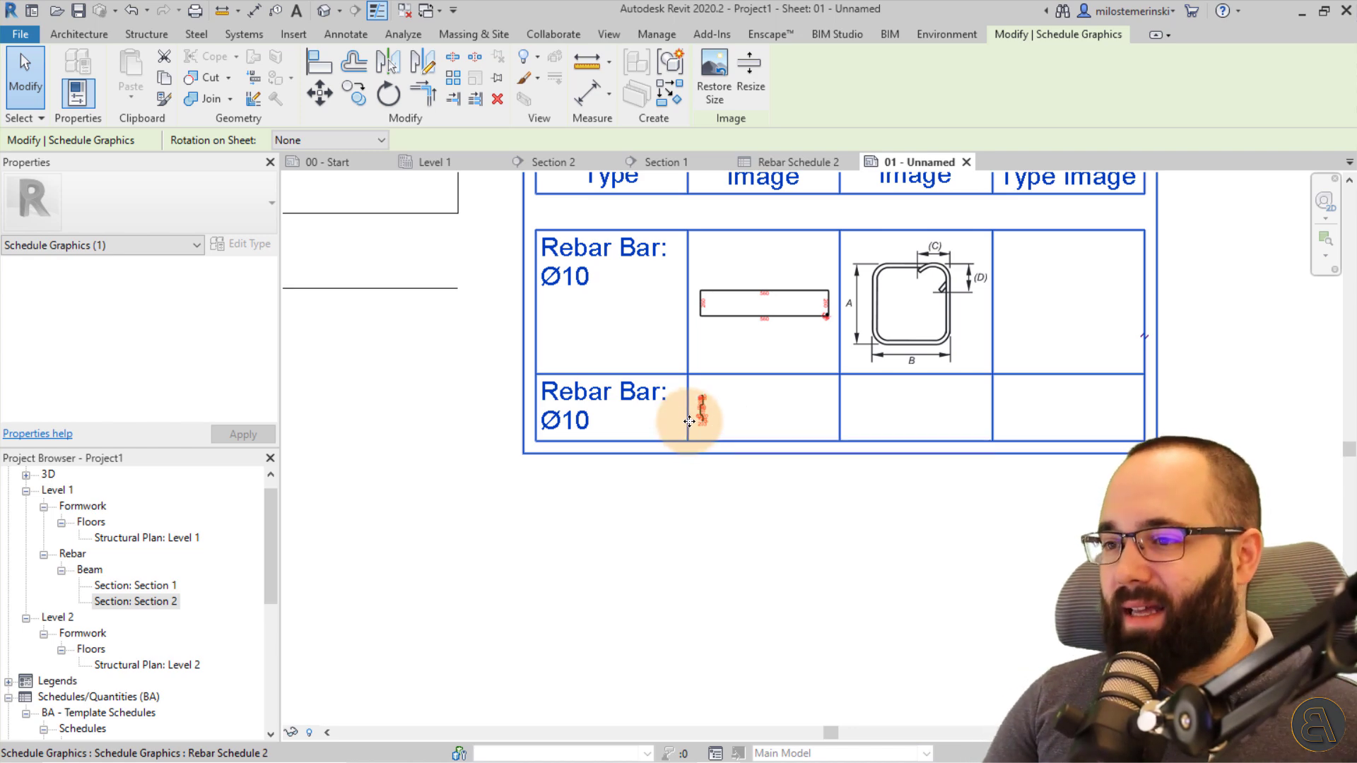
scroll(689, 421, up, 5)
scroll(730, 460, down, 3)
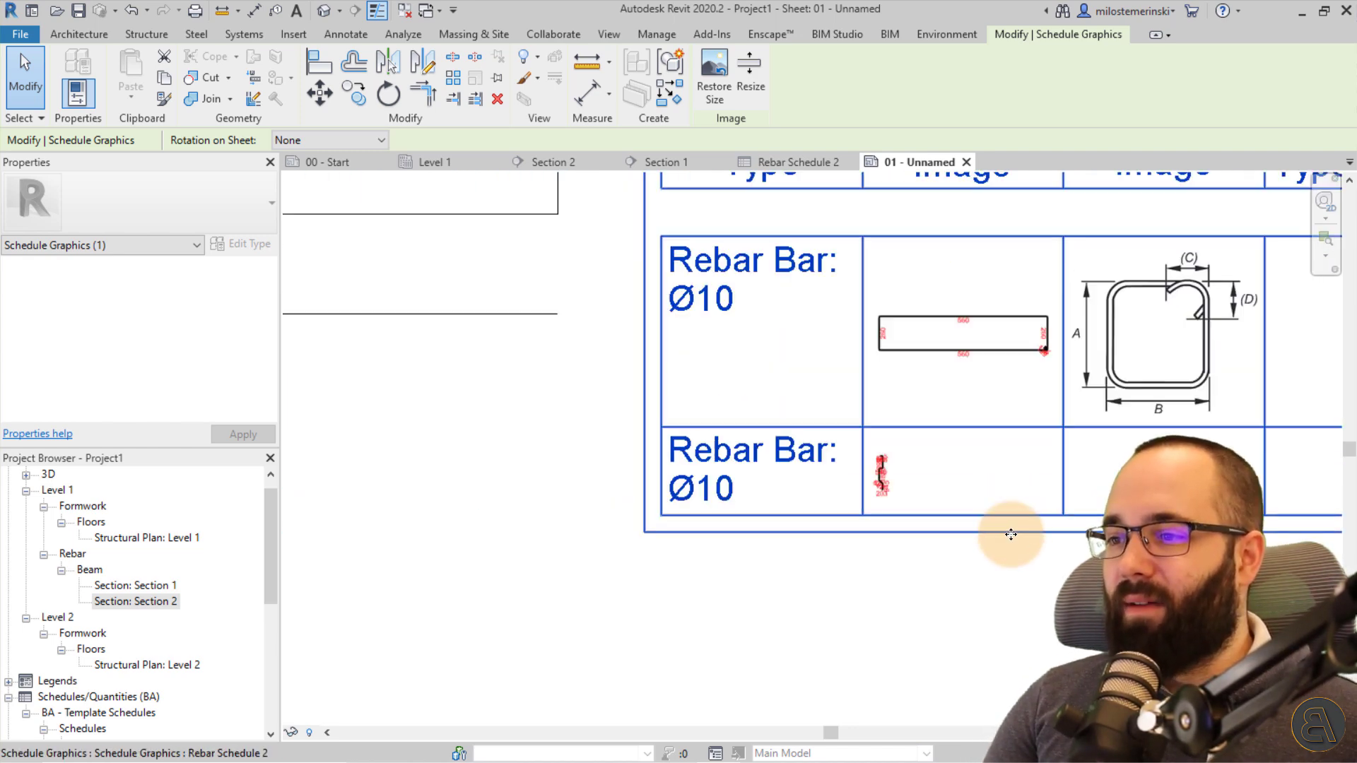
scroll(1011, 535, down, 5)
scroll(878, 363, up, 4)
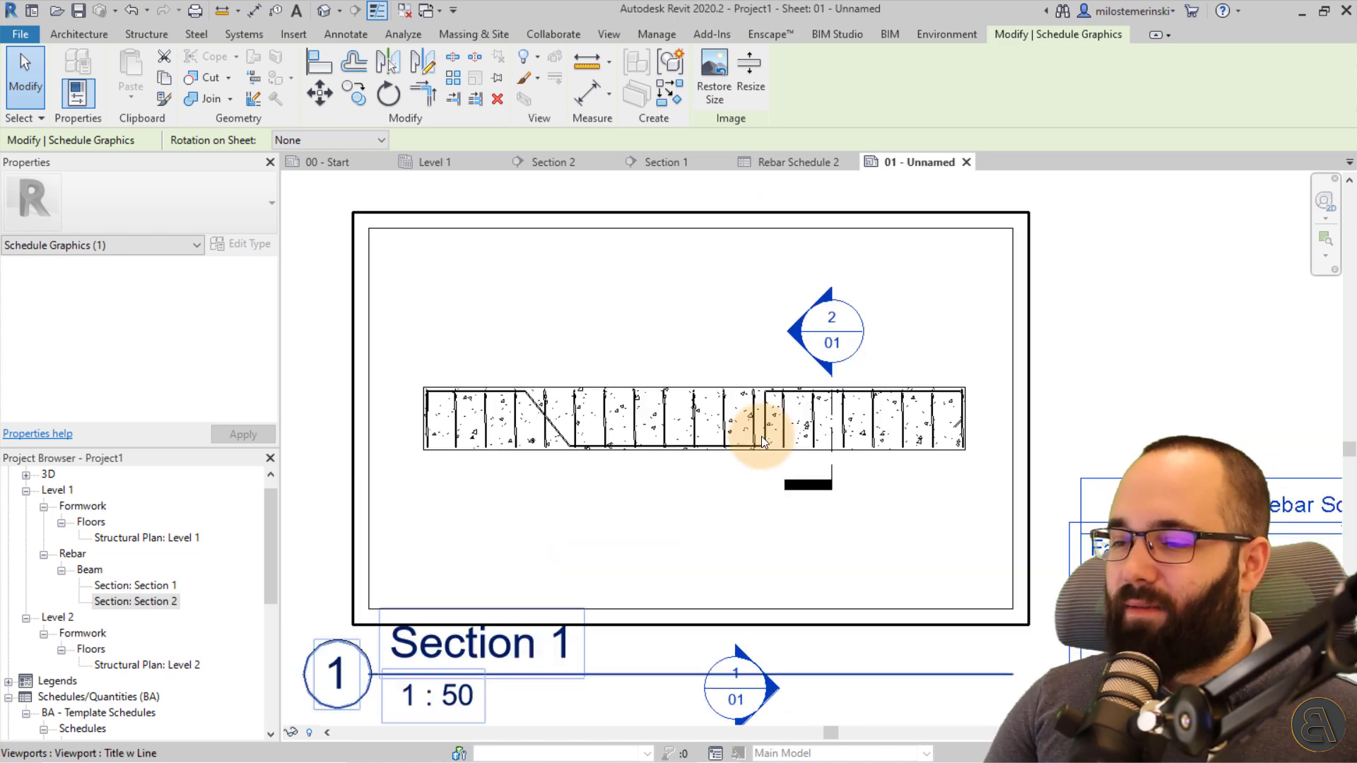
scroll(678, 286, down, 1)
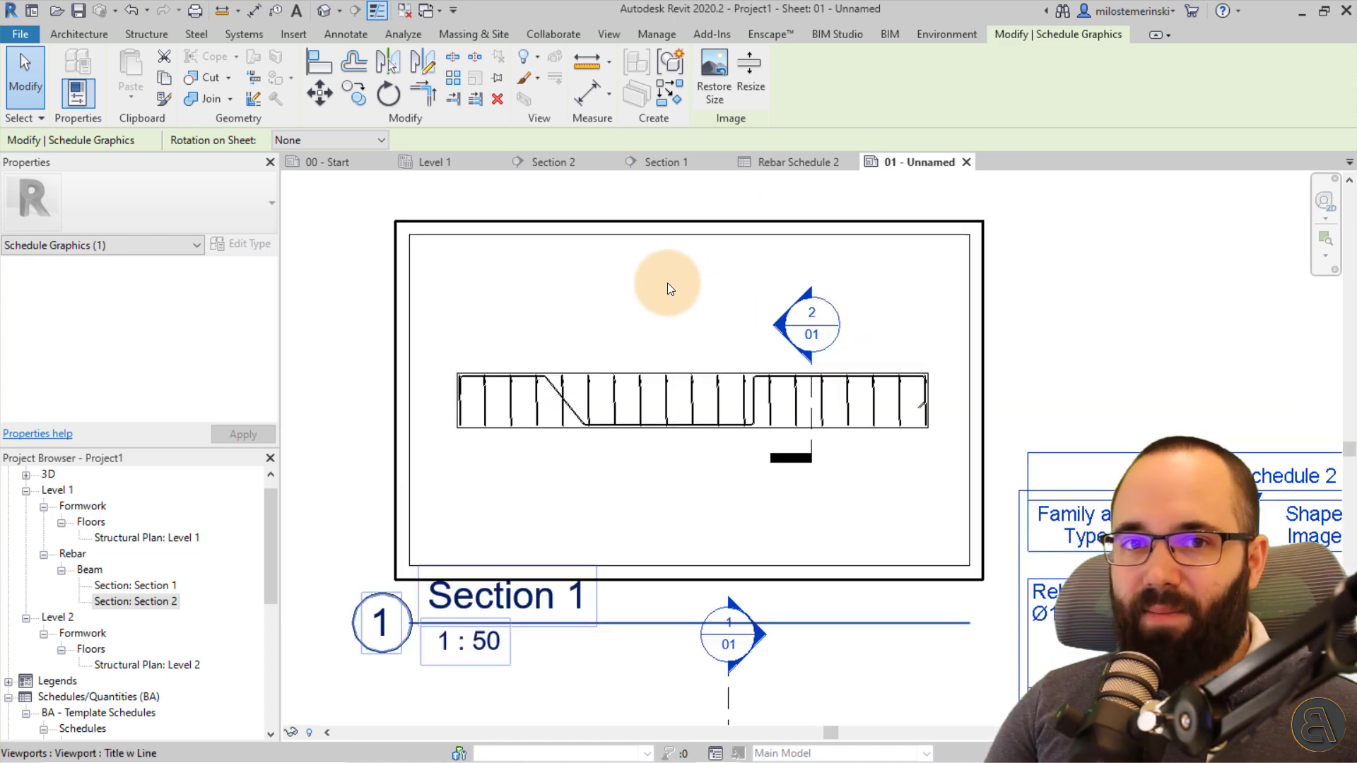
scroll(667, 283, down, 2)
scroll(876, 480, up, 6)
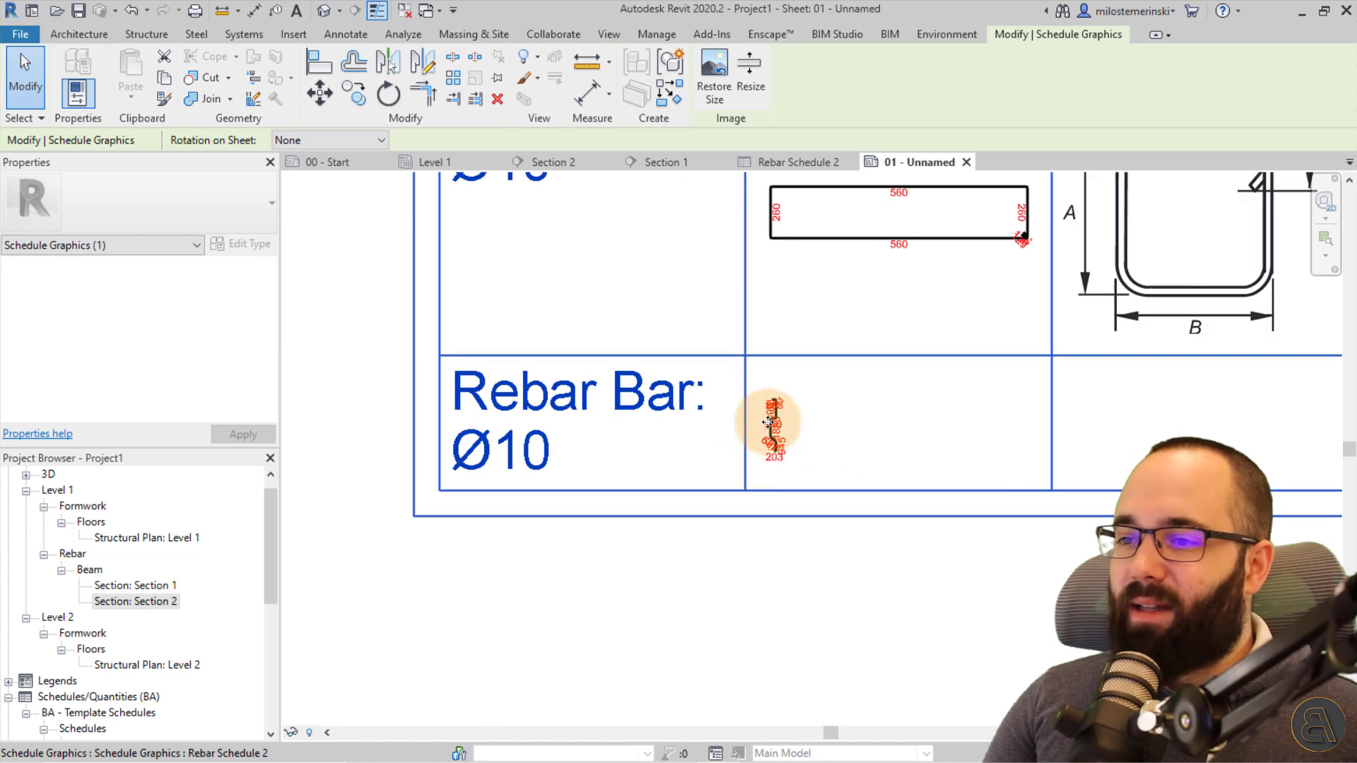
scroll(769, 422, up, 3)
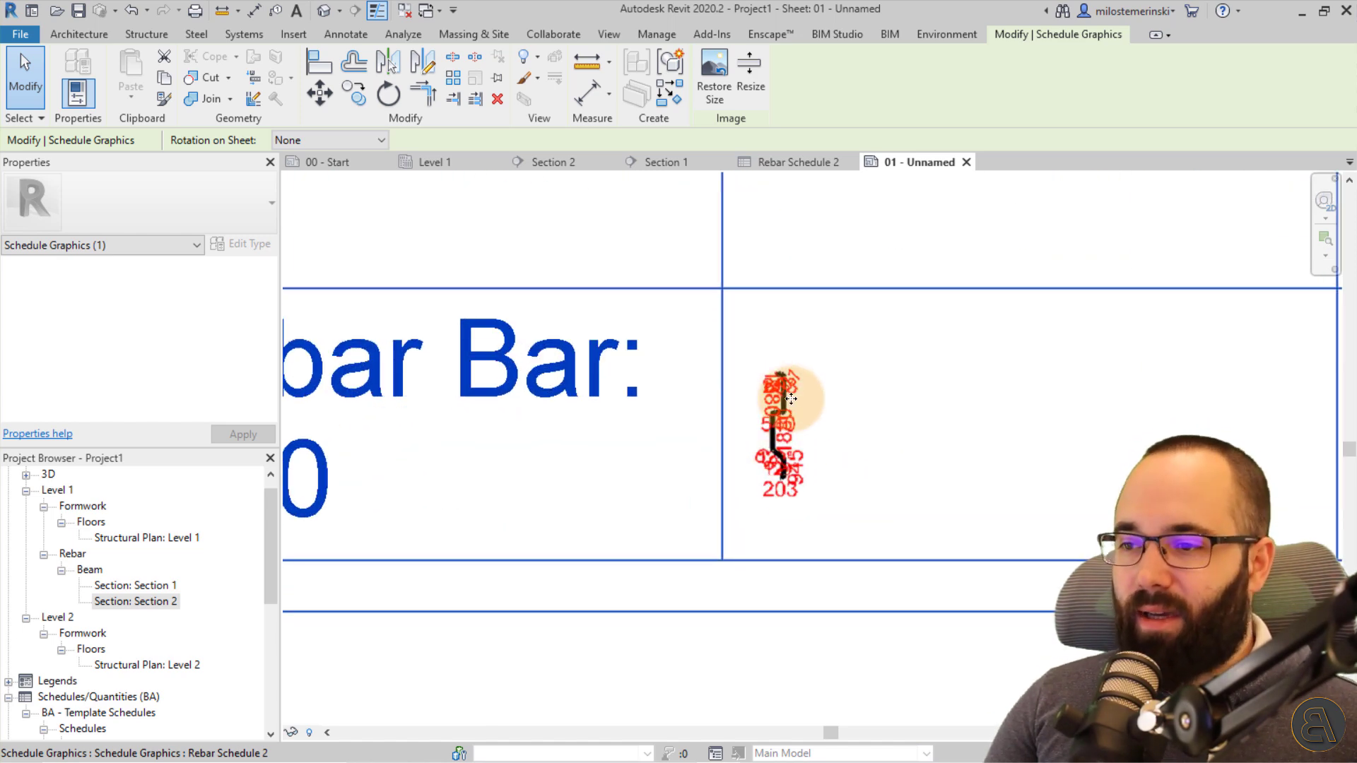
scroll(792, 400, down, 3)
scroll(785, 410, up, 3)
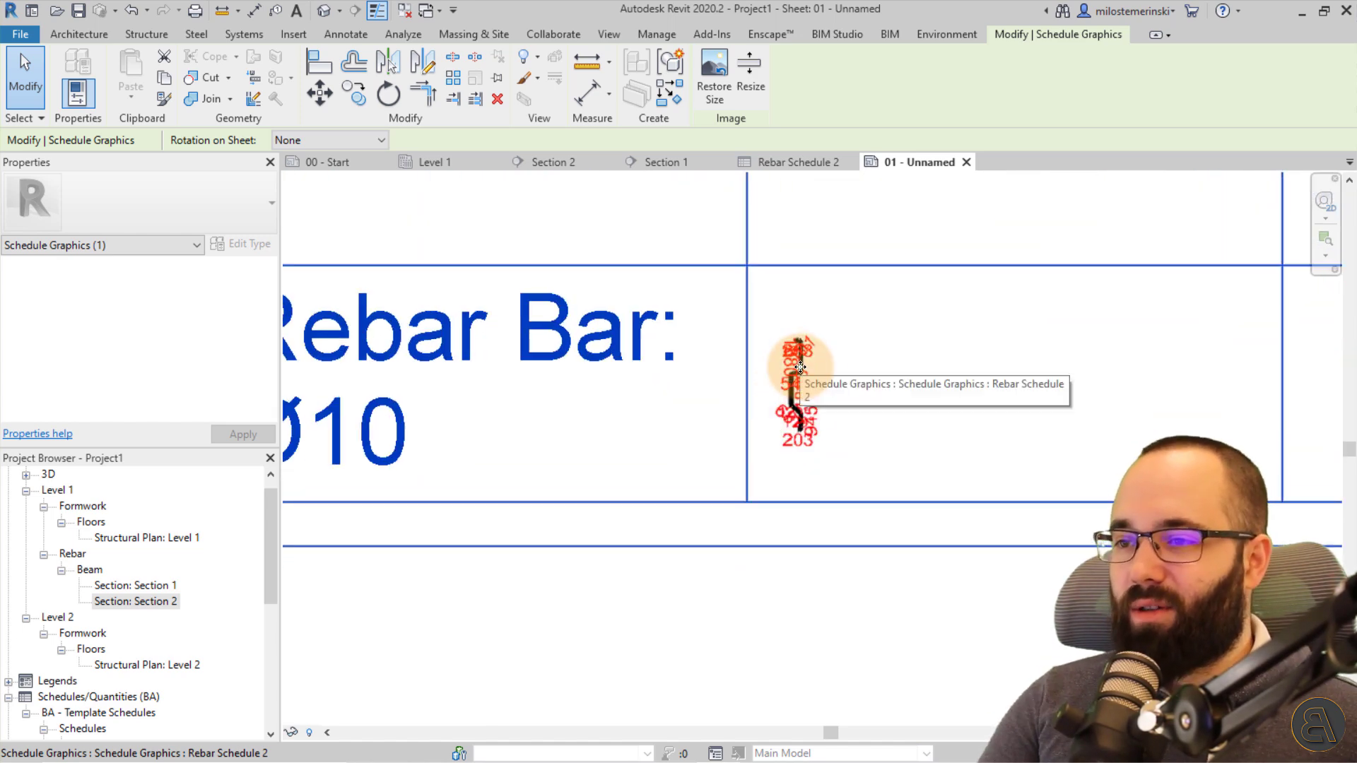
scroll(808, 388, down, 2)
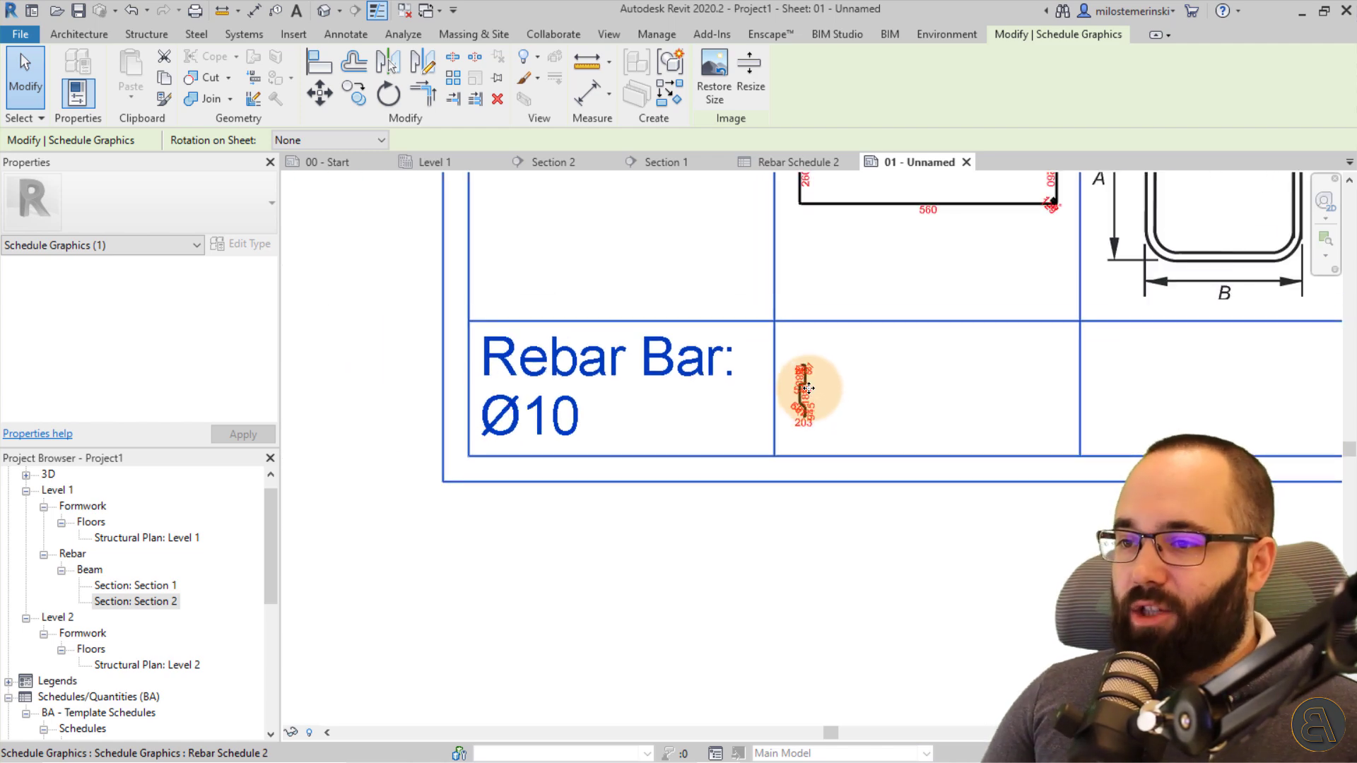
scroll(917, 420, down, 1)
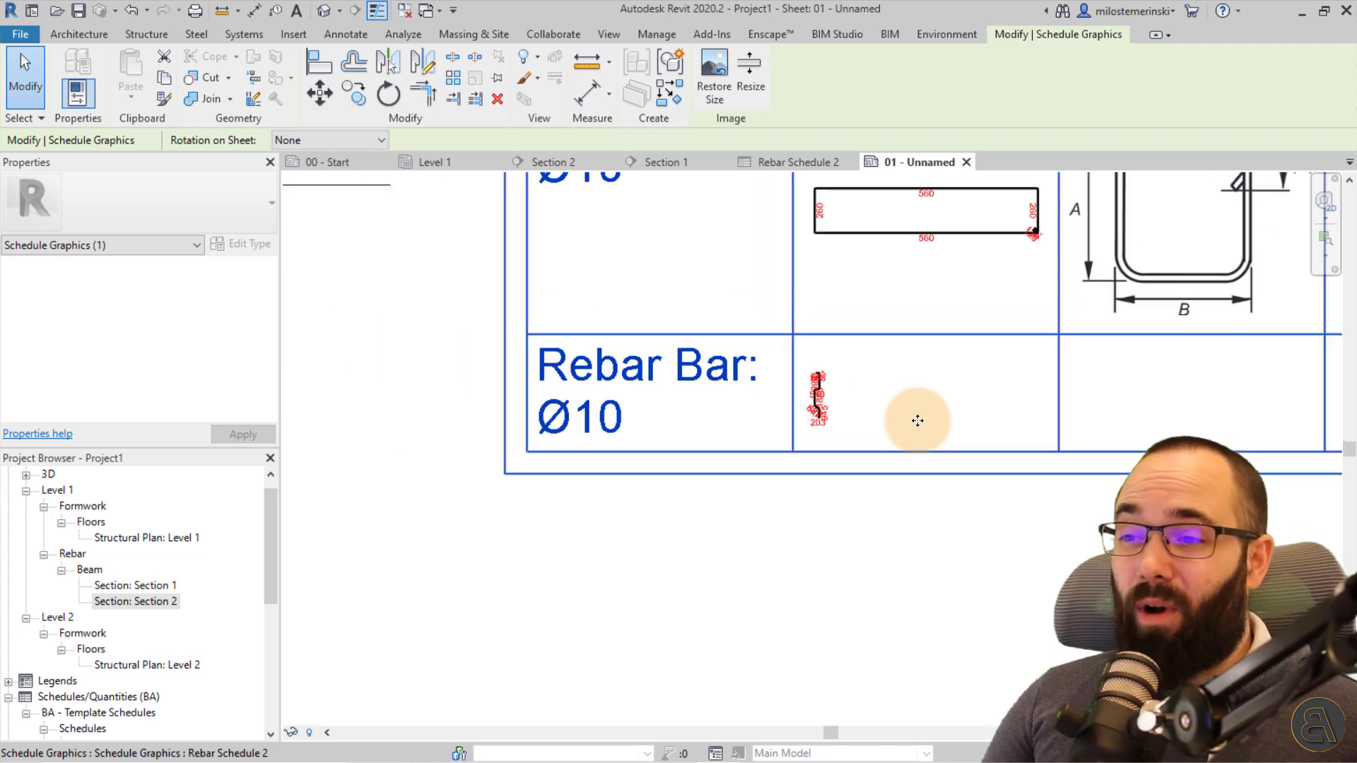
scroll(917, 420, down, 4)
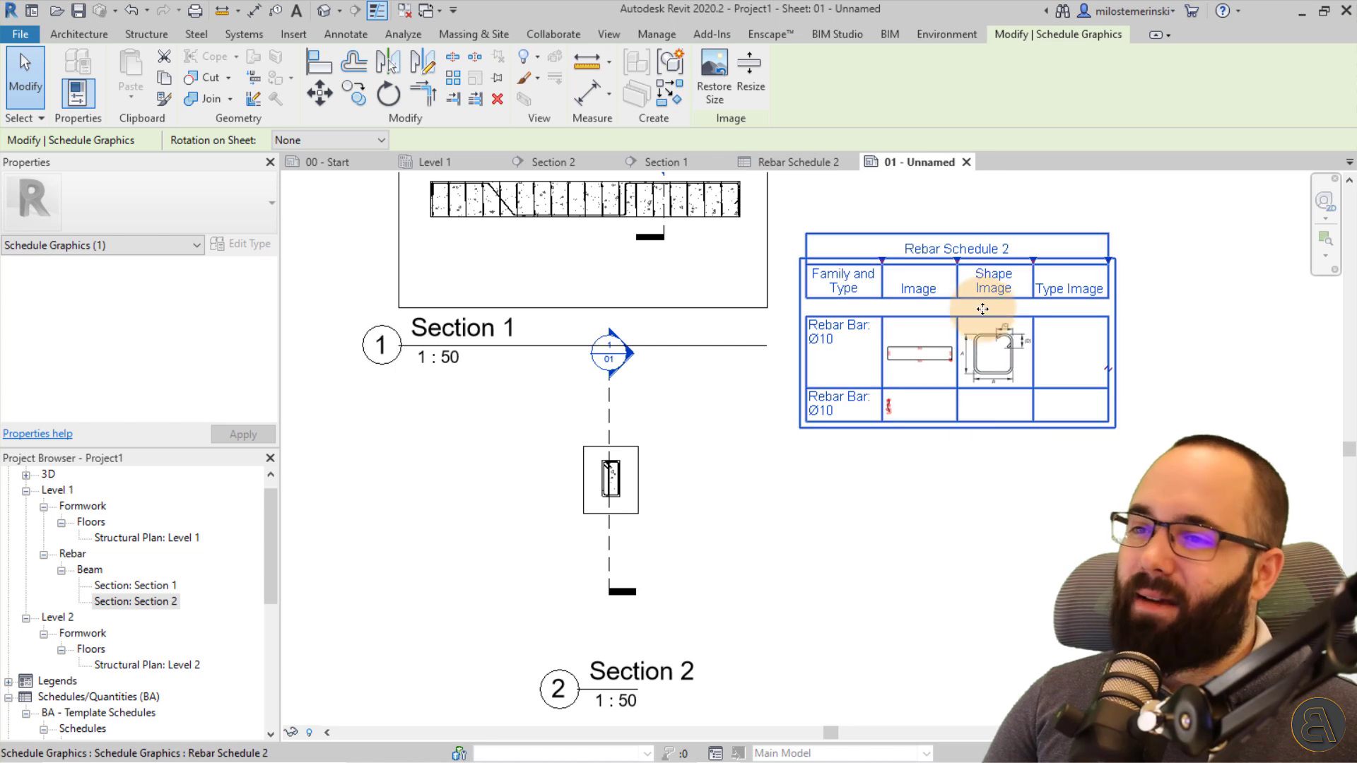
drag(960, 265, 1124, 278)
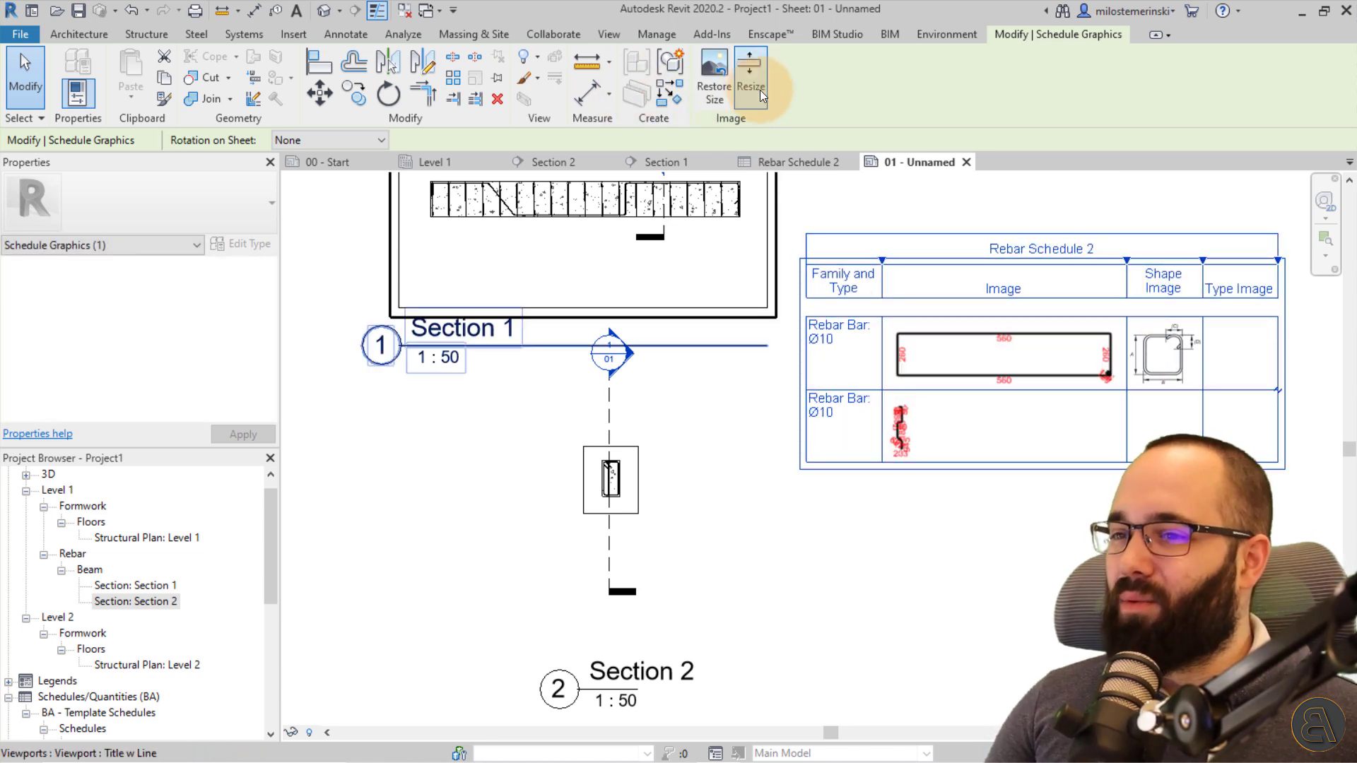
Step: Activate the Section 1 viewport, select its rebar, and open BIM Studio Rebar Image
click(828, 39)
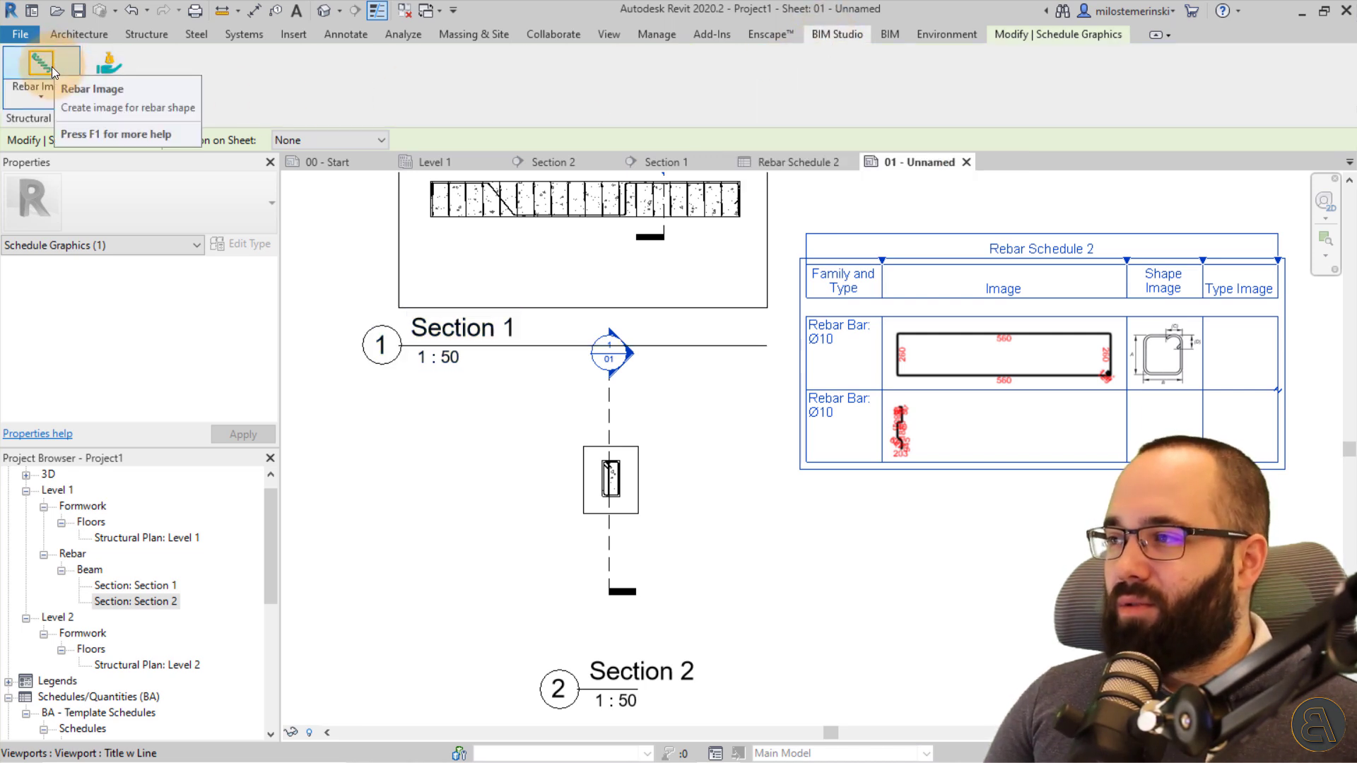
click(498, 243)
double_click(497, 243)
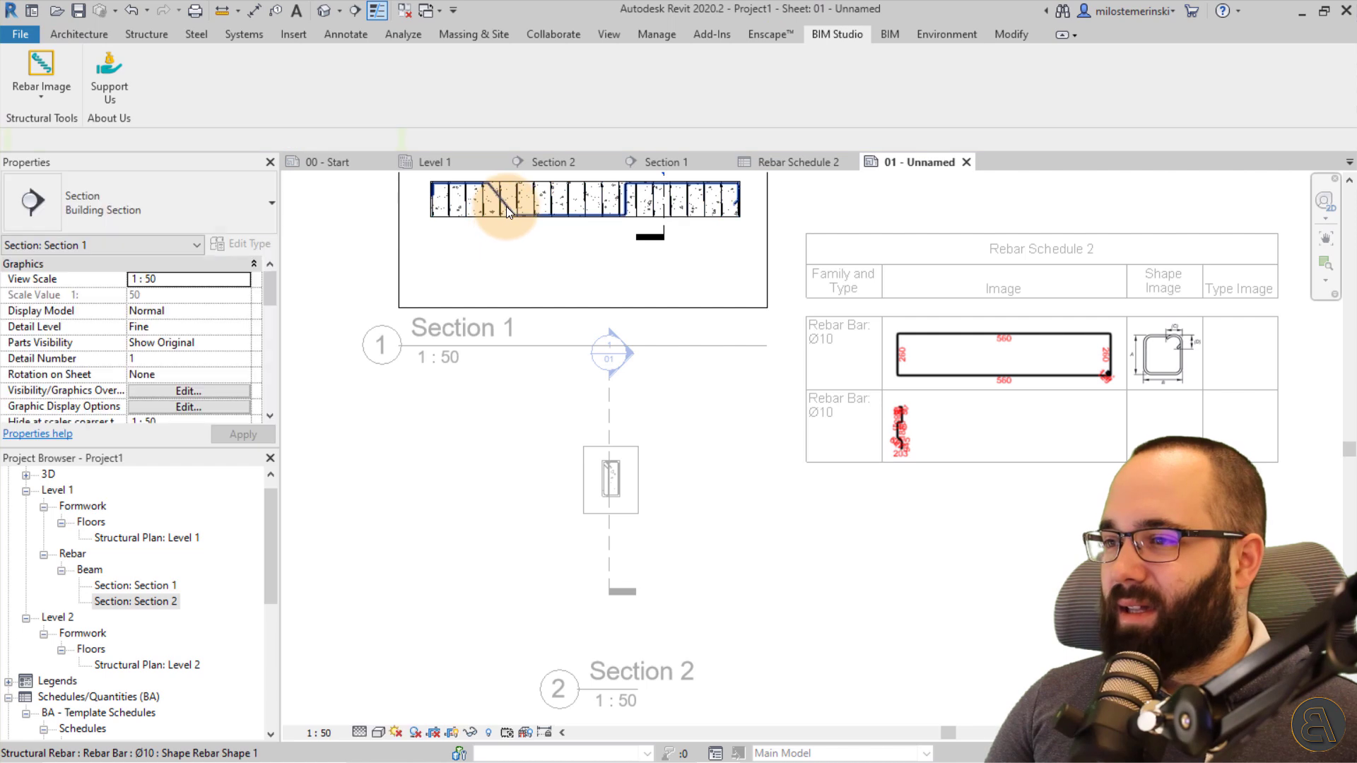
click(495, 215)
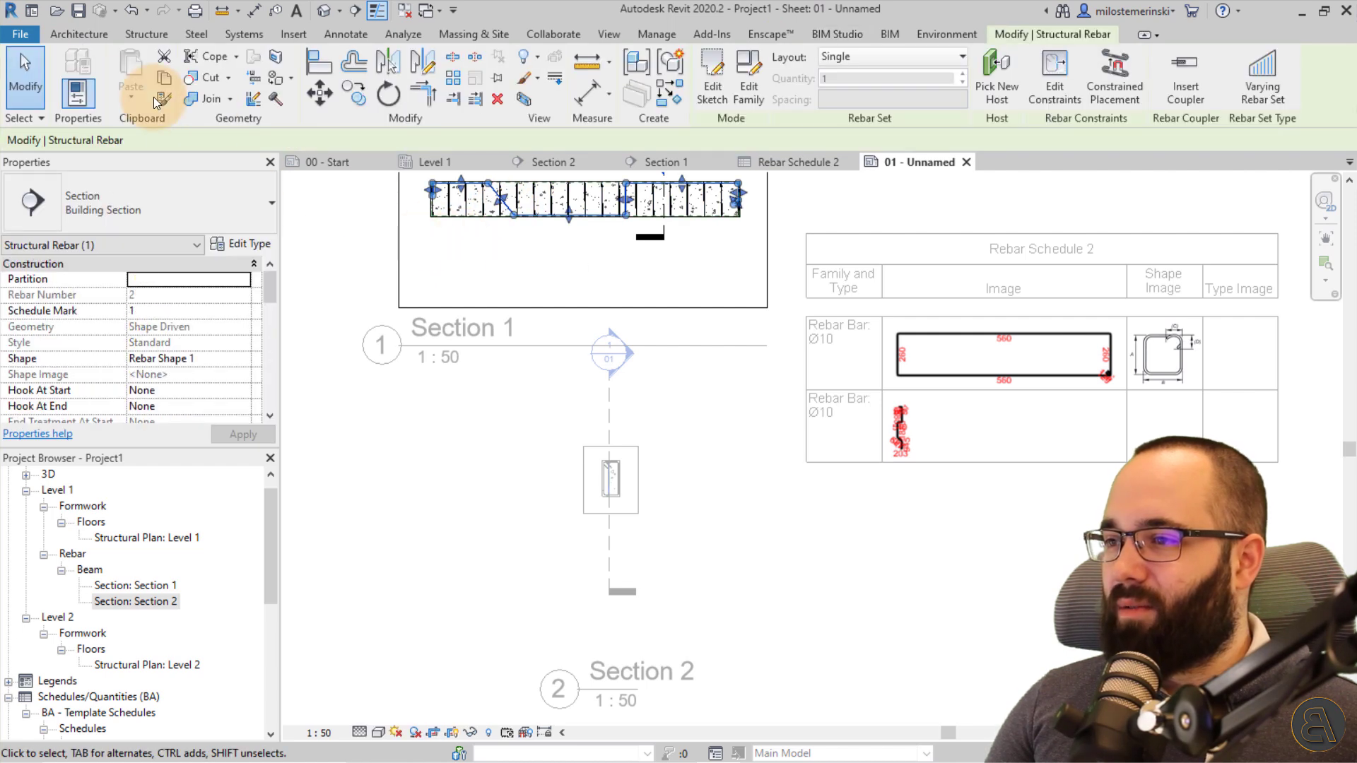
click(848, 35)
click(56, 65)
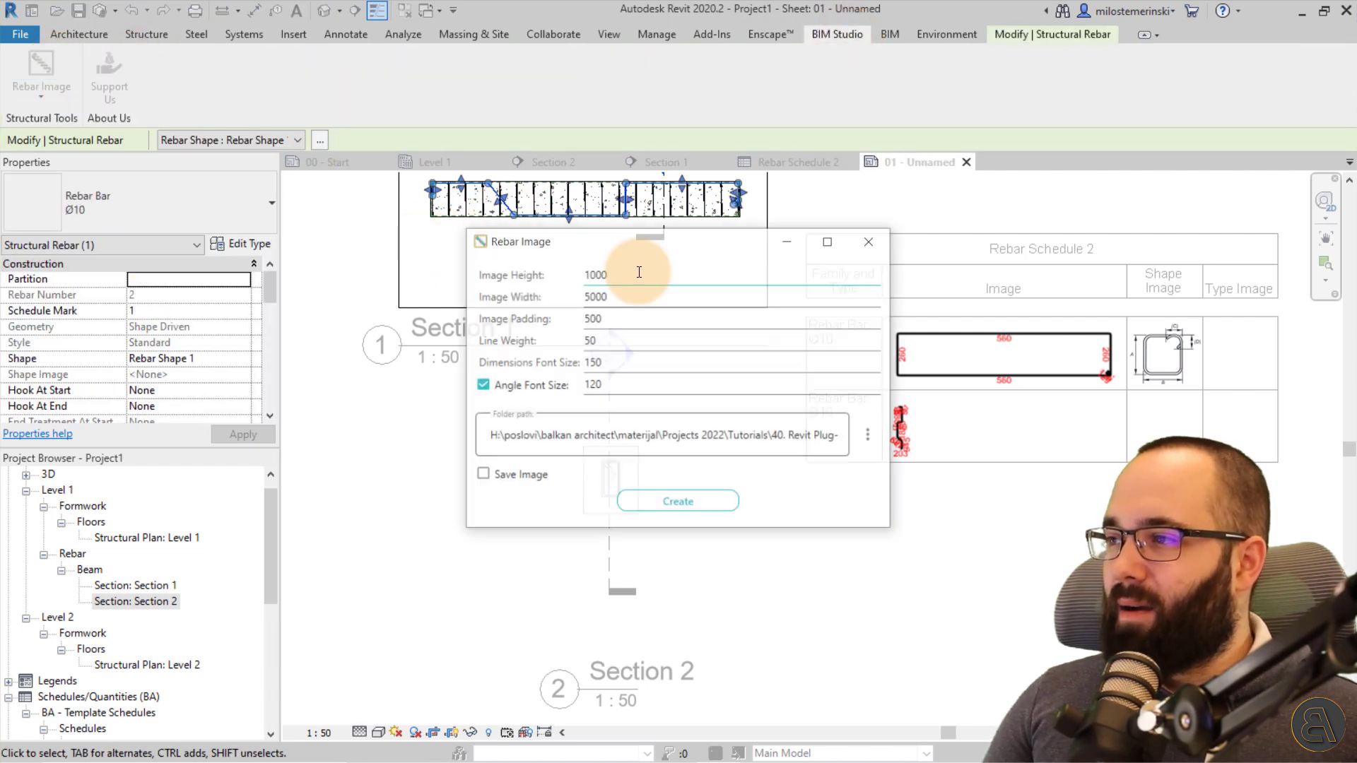
Step: Set Image Height to 6000 with Image Width 1000 and create the new rebar image
click(609, 275)
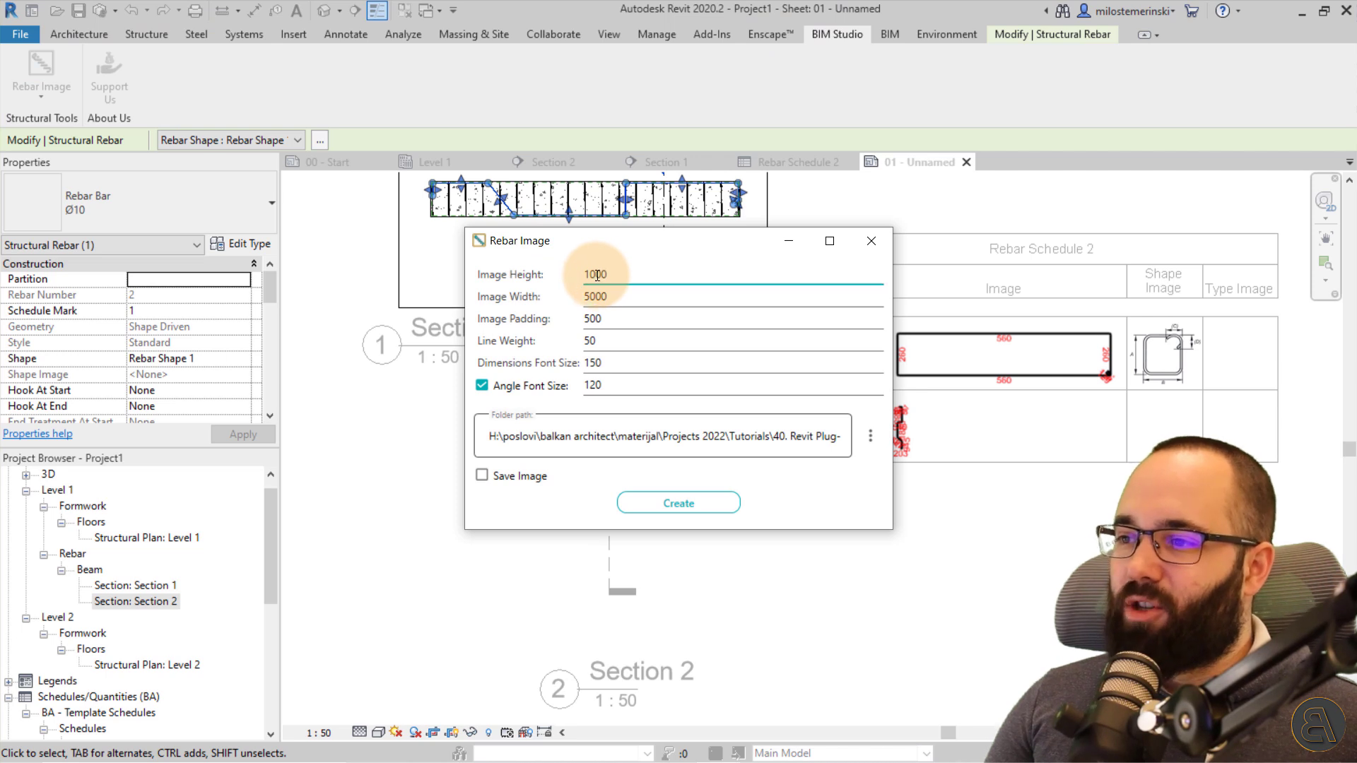
click(585, 297)
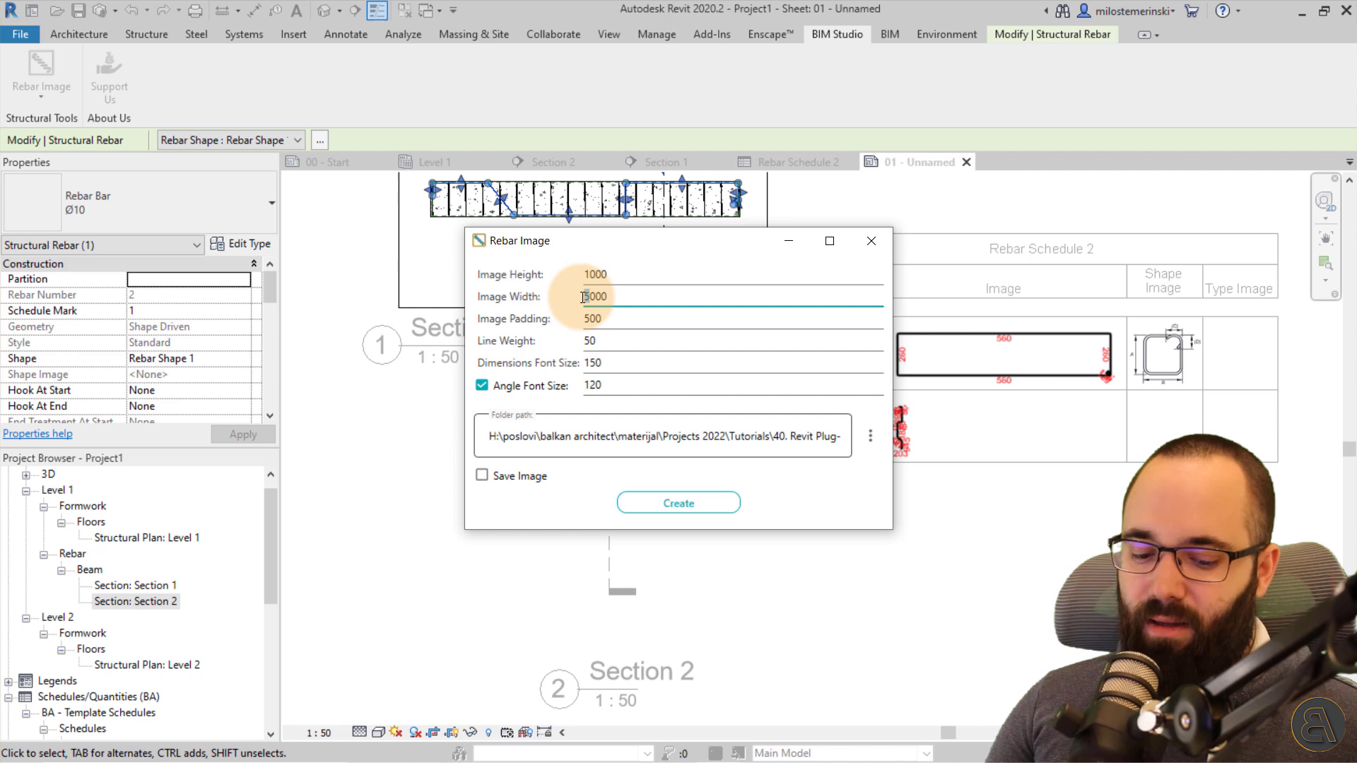
click(575, 276)
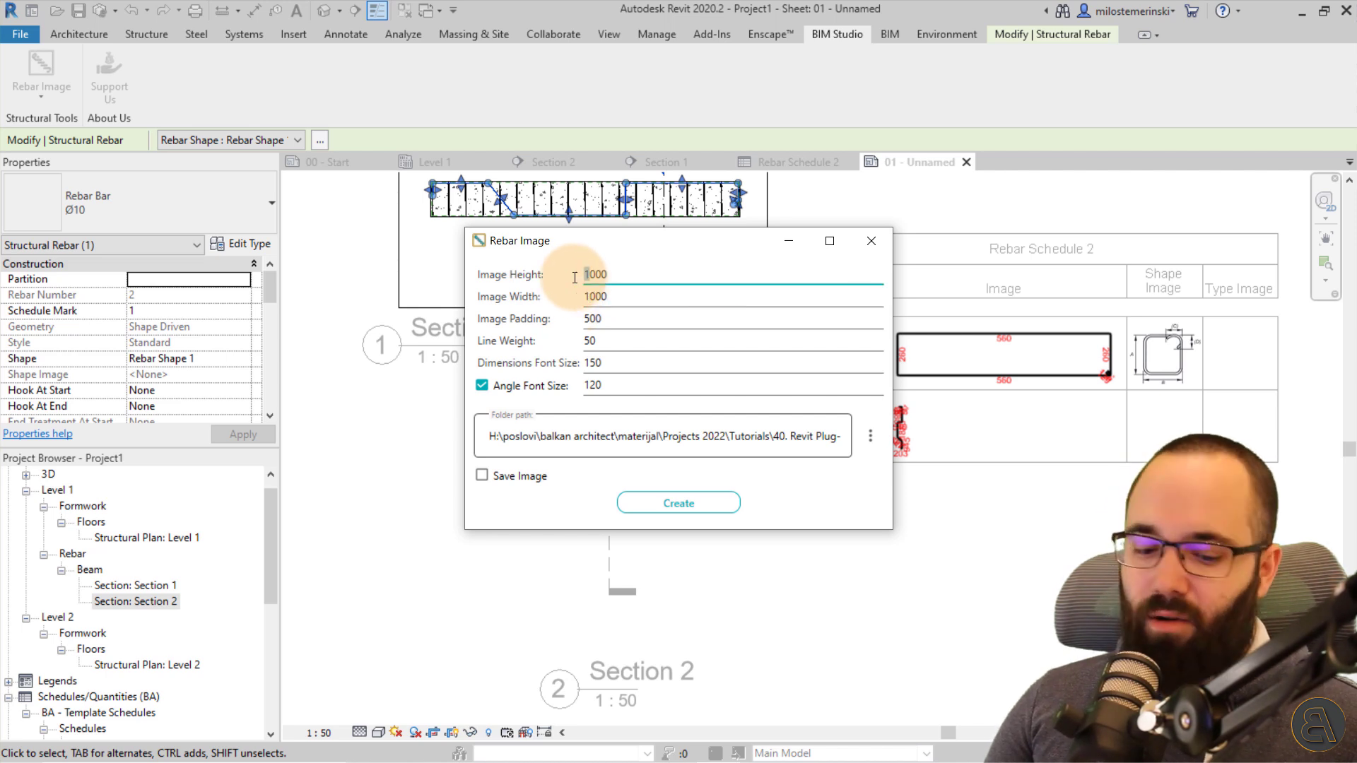
text(6)
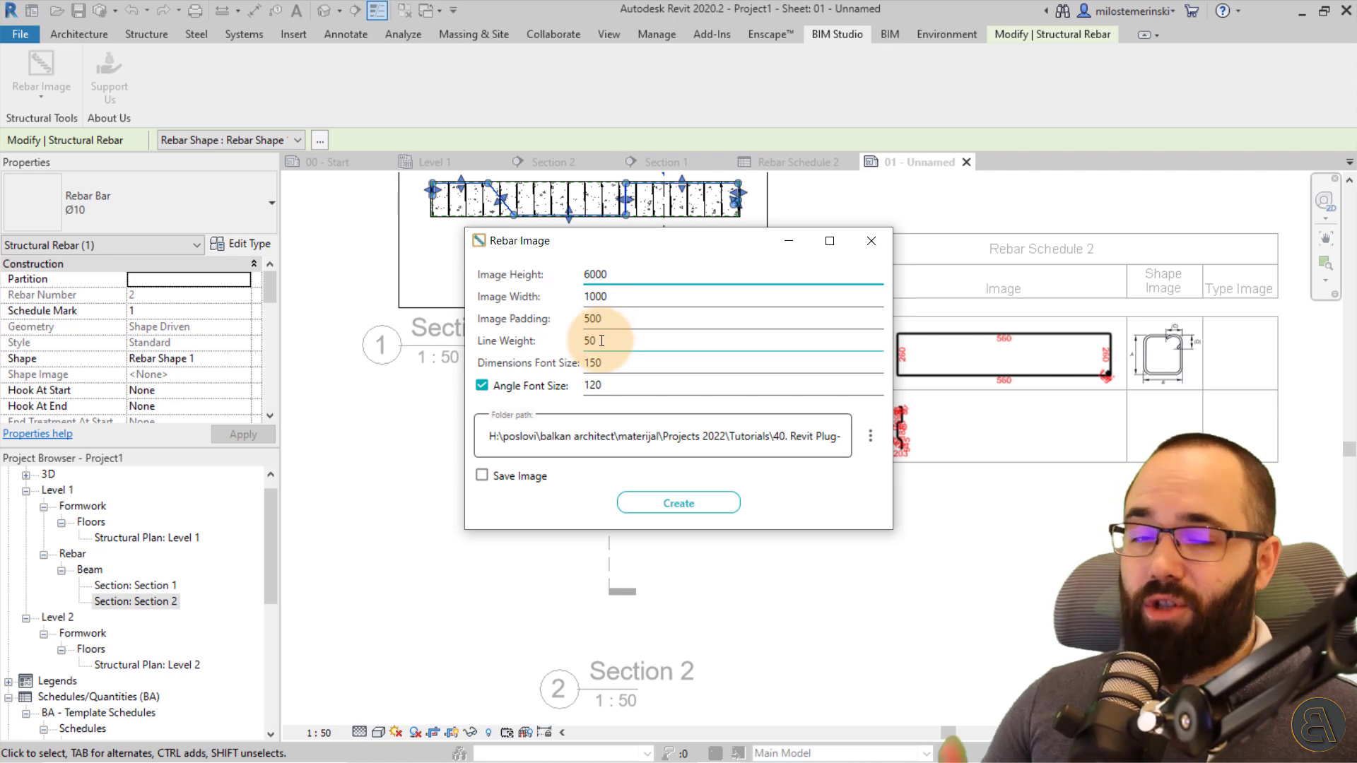
click(683, 505)
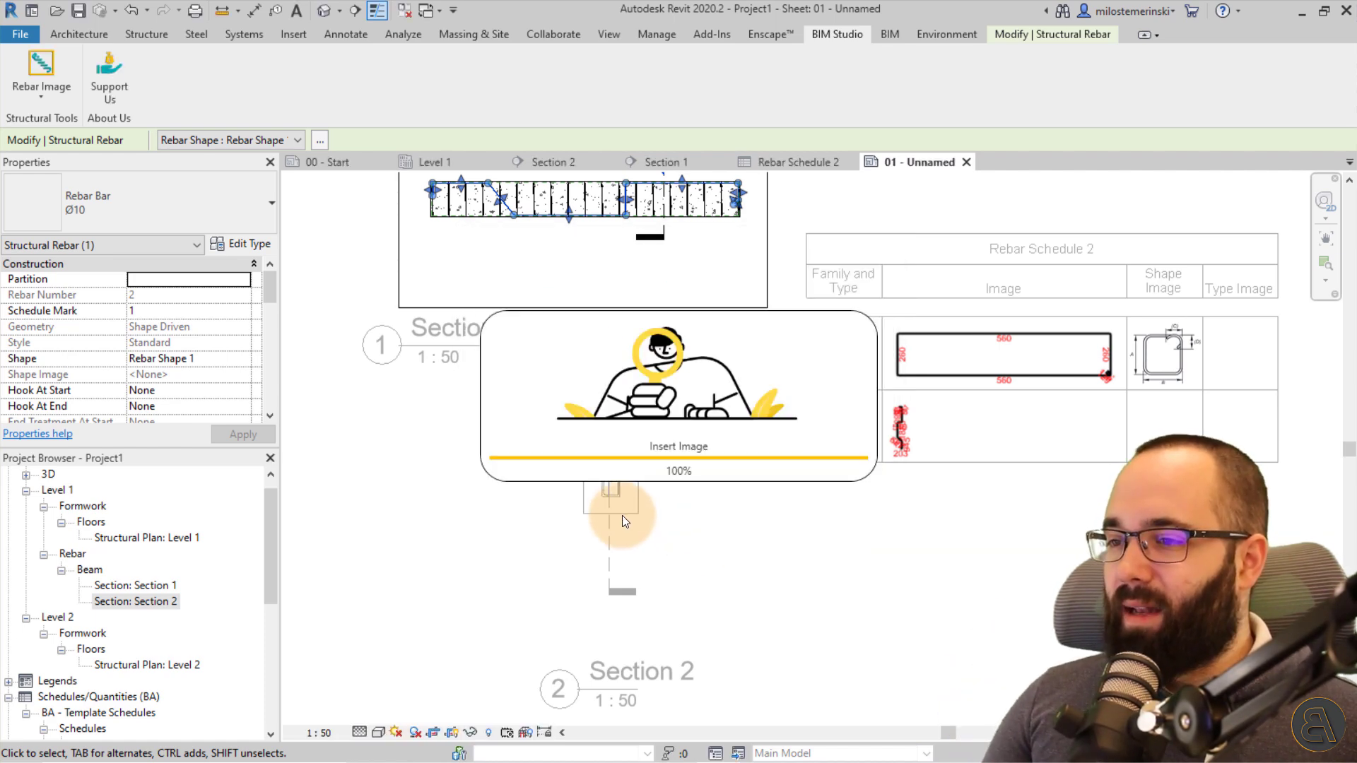
Step: Leave the Section 1 viewport and return to the sheet view
scroll(984, 348, down, 3)
scroll(955, 344, up, 5)
middle_drag(940, 332, 955, 344)
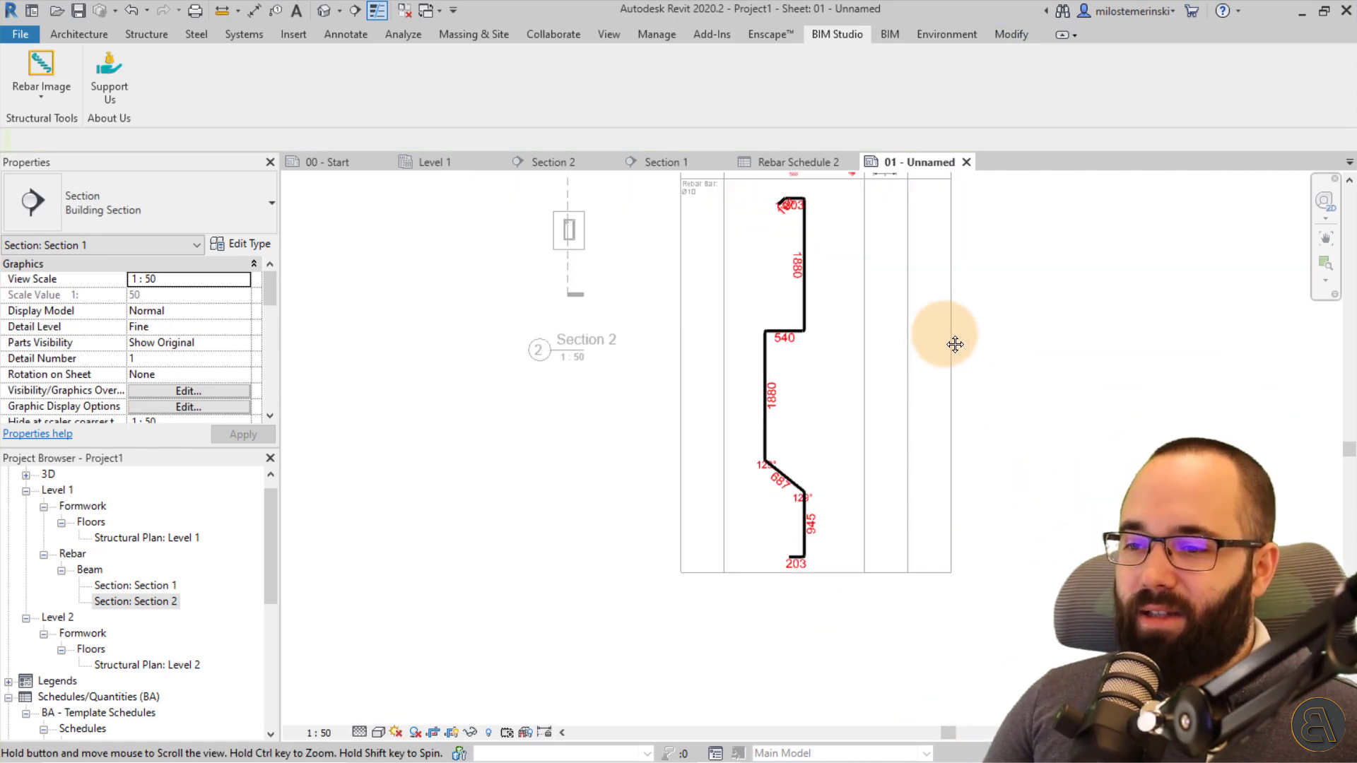
scroll(955, 344, down, 2)
click(1022, 452)
scroll(903, 372, up, 4)
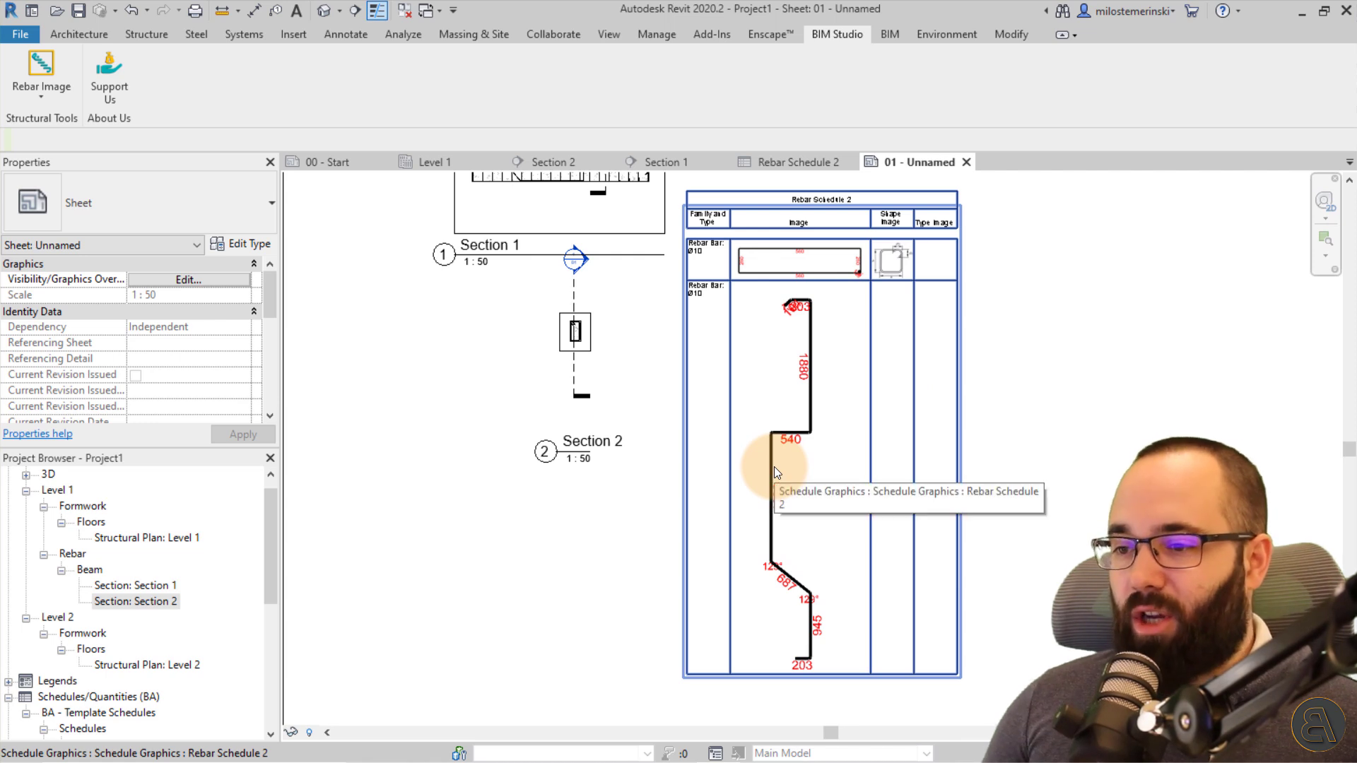
Step: Pan and zoom along the tall cranked-bar image in Rebar Schedule 2 to check its dimensions
middle_drag(816, 470, 839, 532)
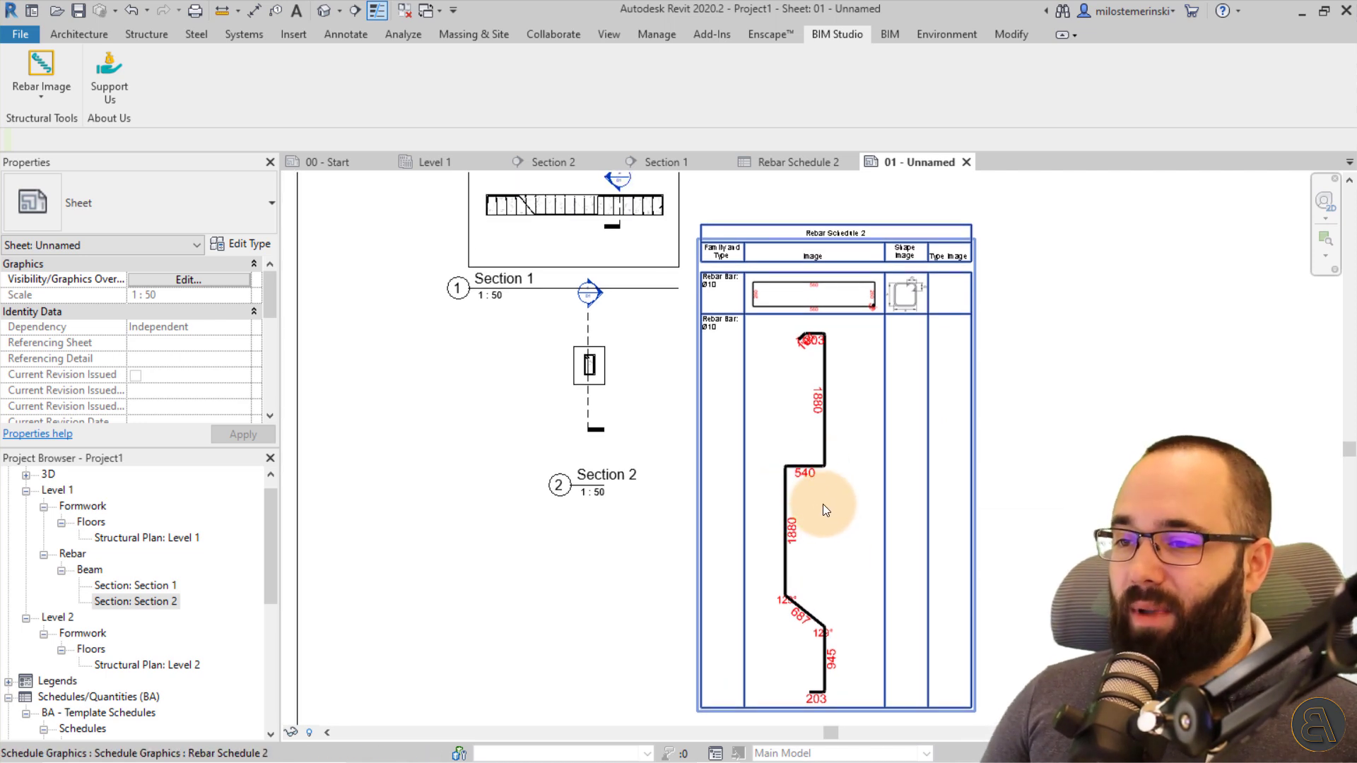
scroll(814, 529, up, 4)
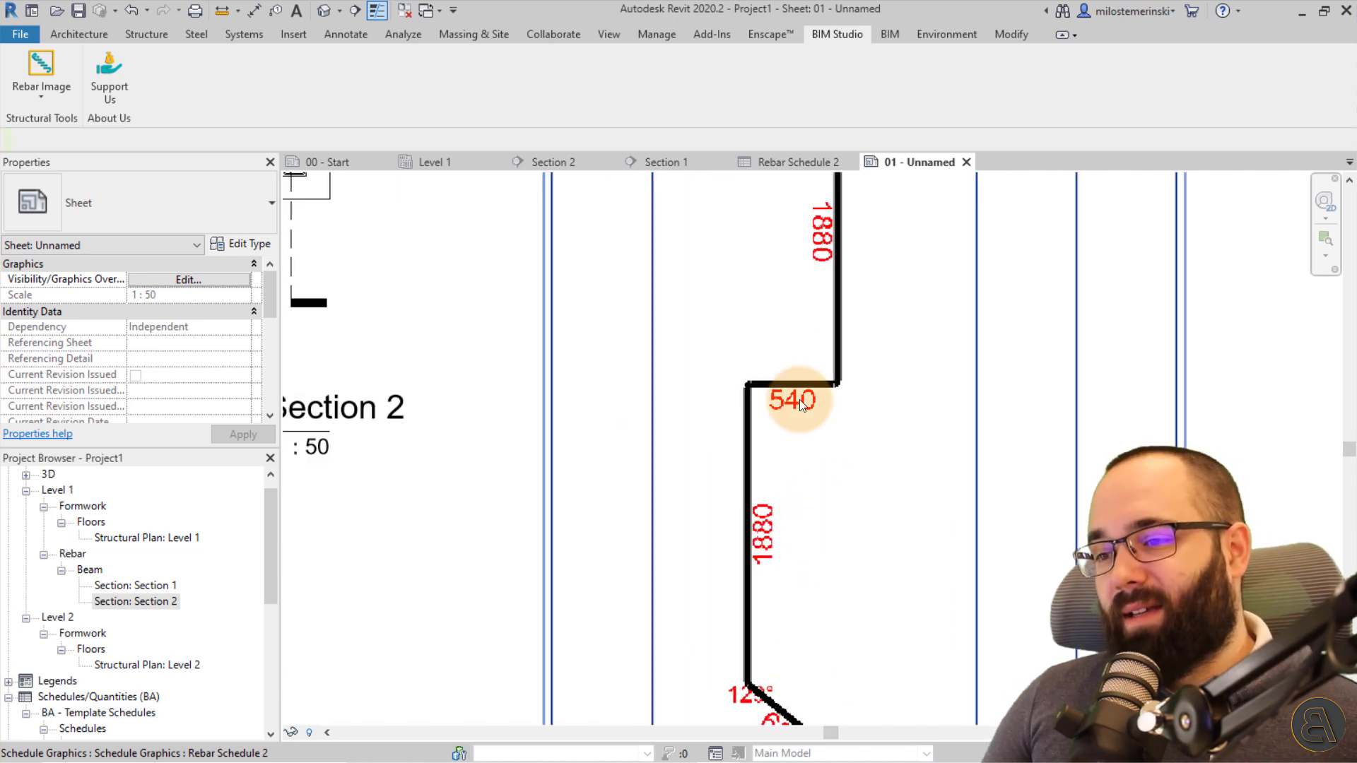
middle_drag(845, 405, 848, 540)
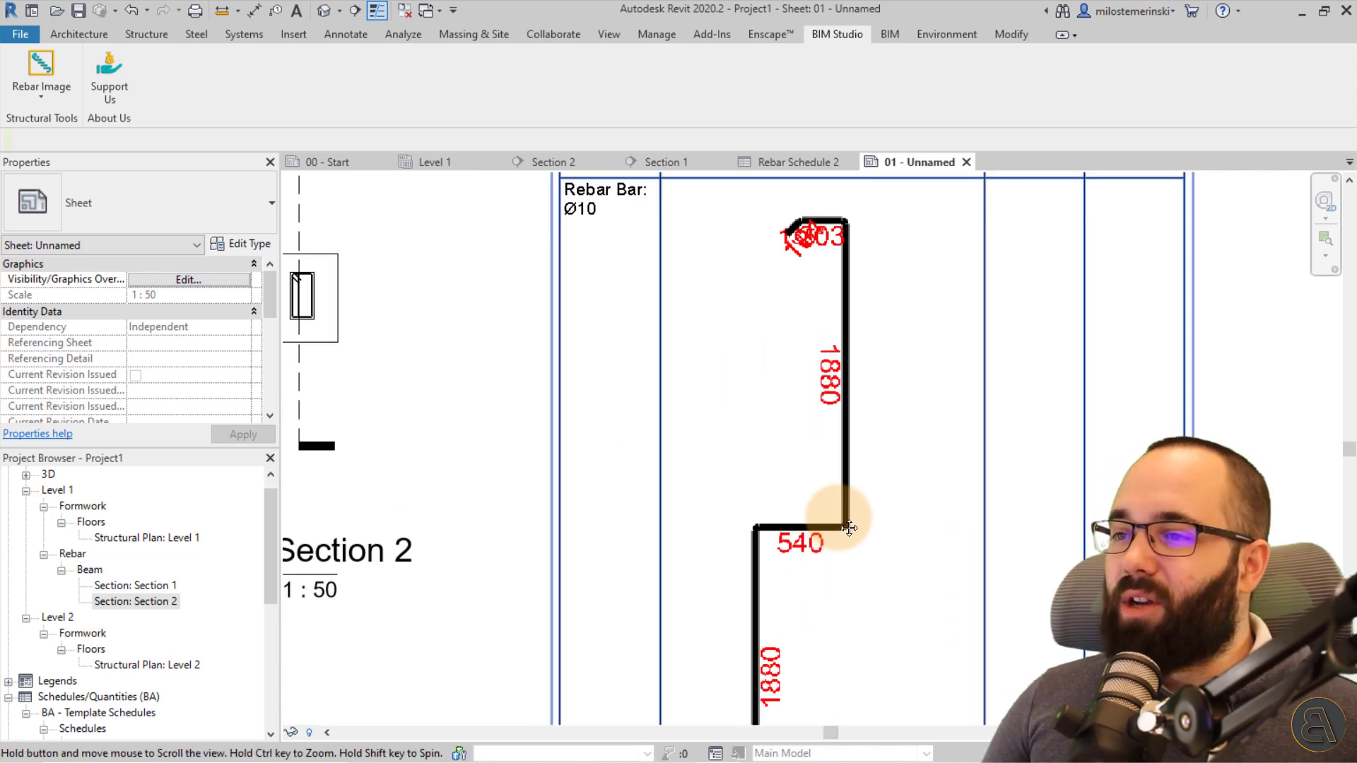
middle_drag(864, 321, 827, 388)
scroll(741, 355, up, 1)
scroll(740, 355, up, 1)
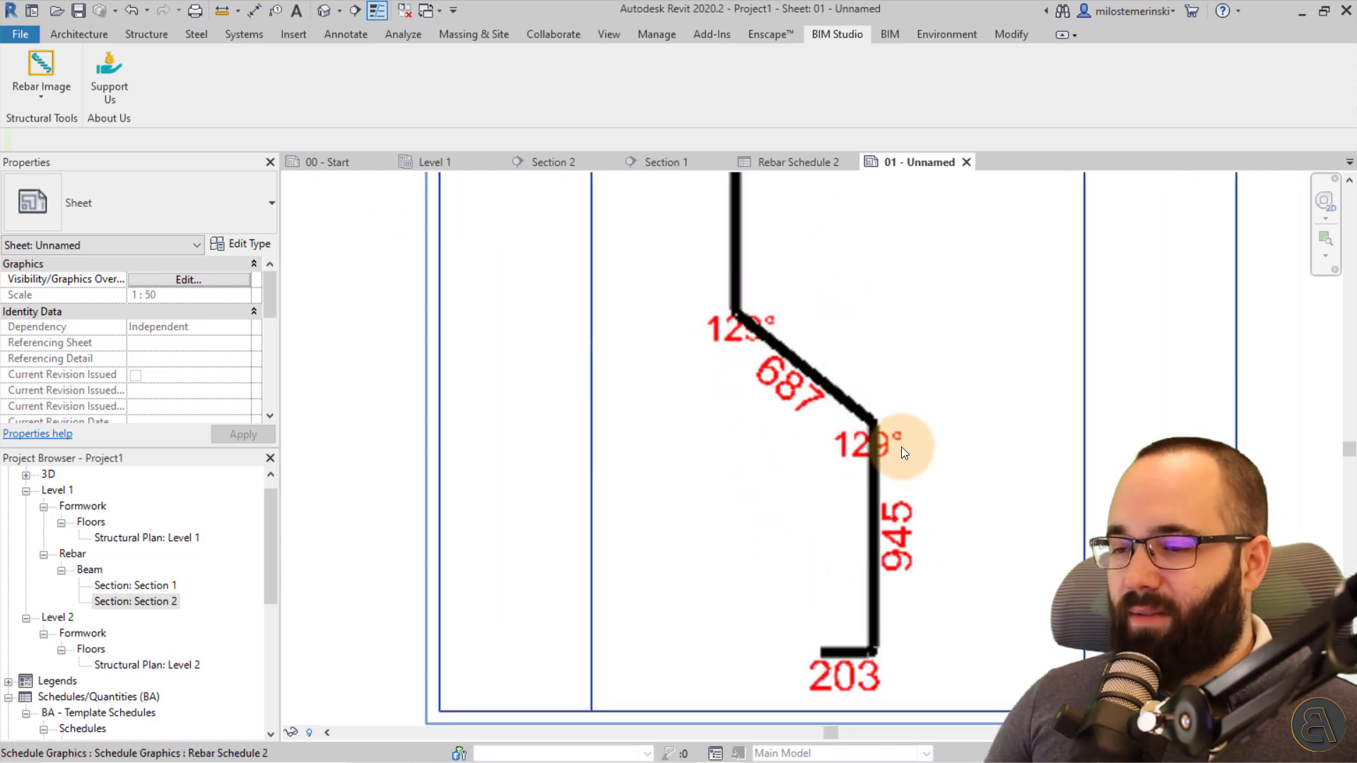
scroll(860, 590, down, 4)
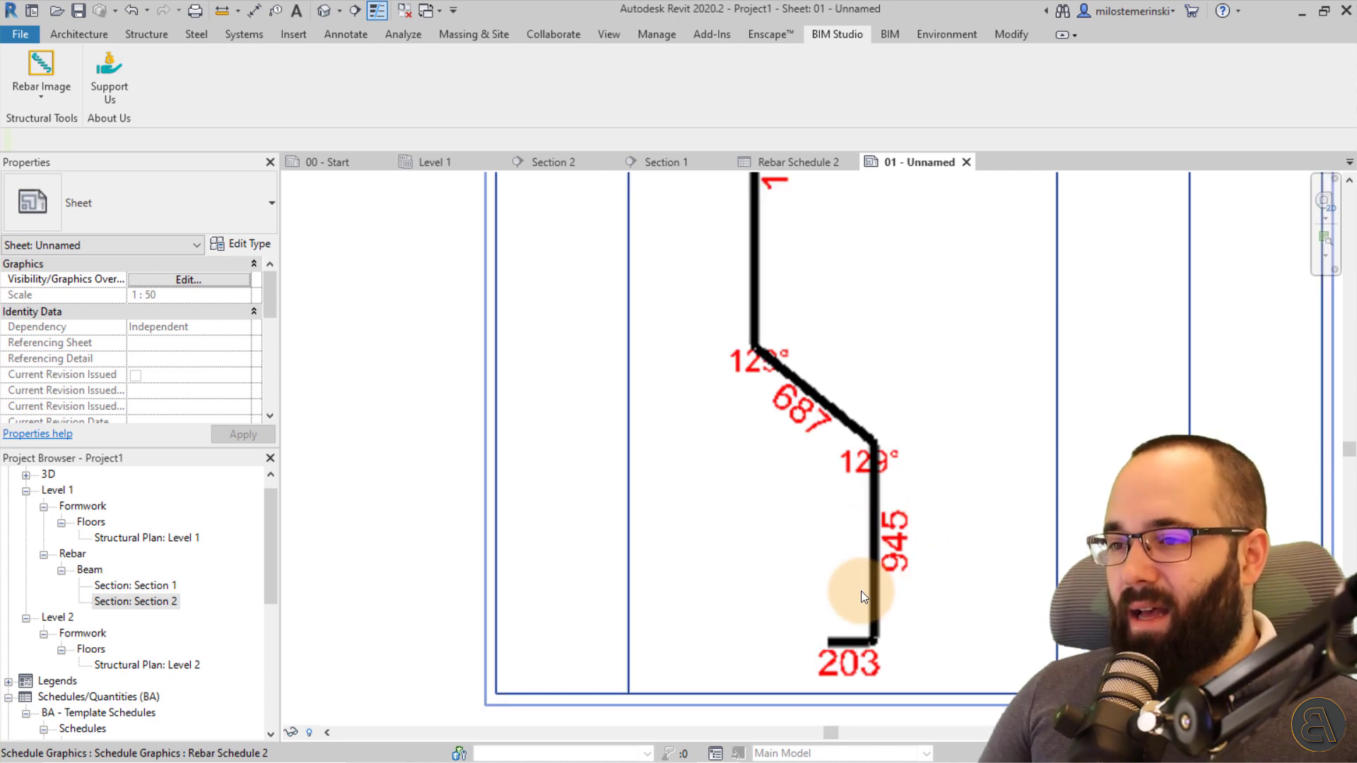
scroll(846, 523, down, 1)
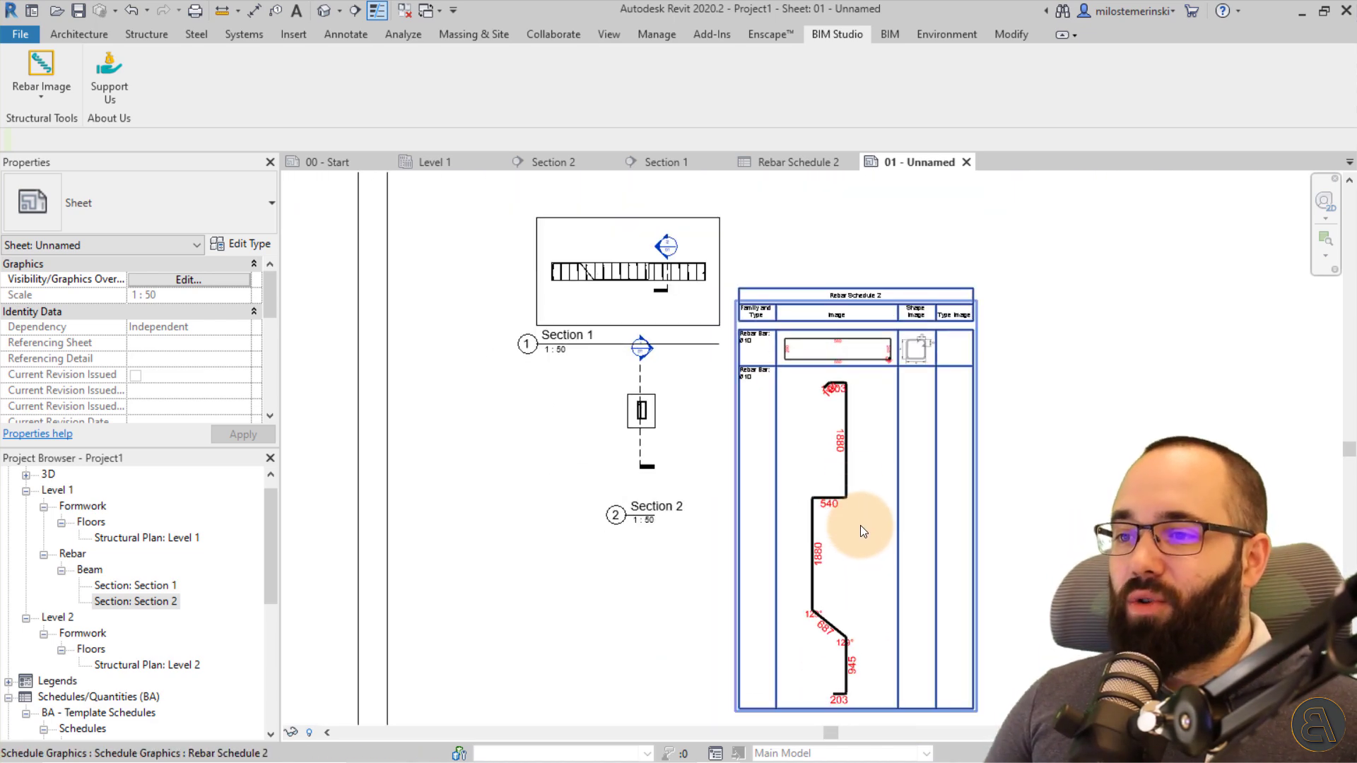
middle_drag(860, 533, 809, 520)
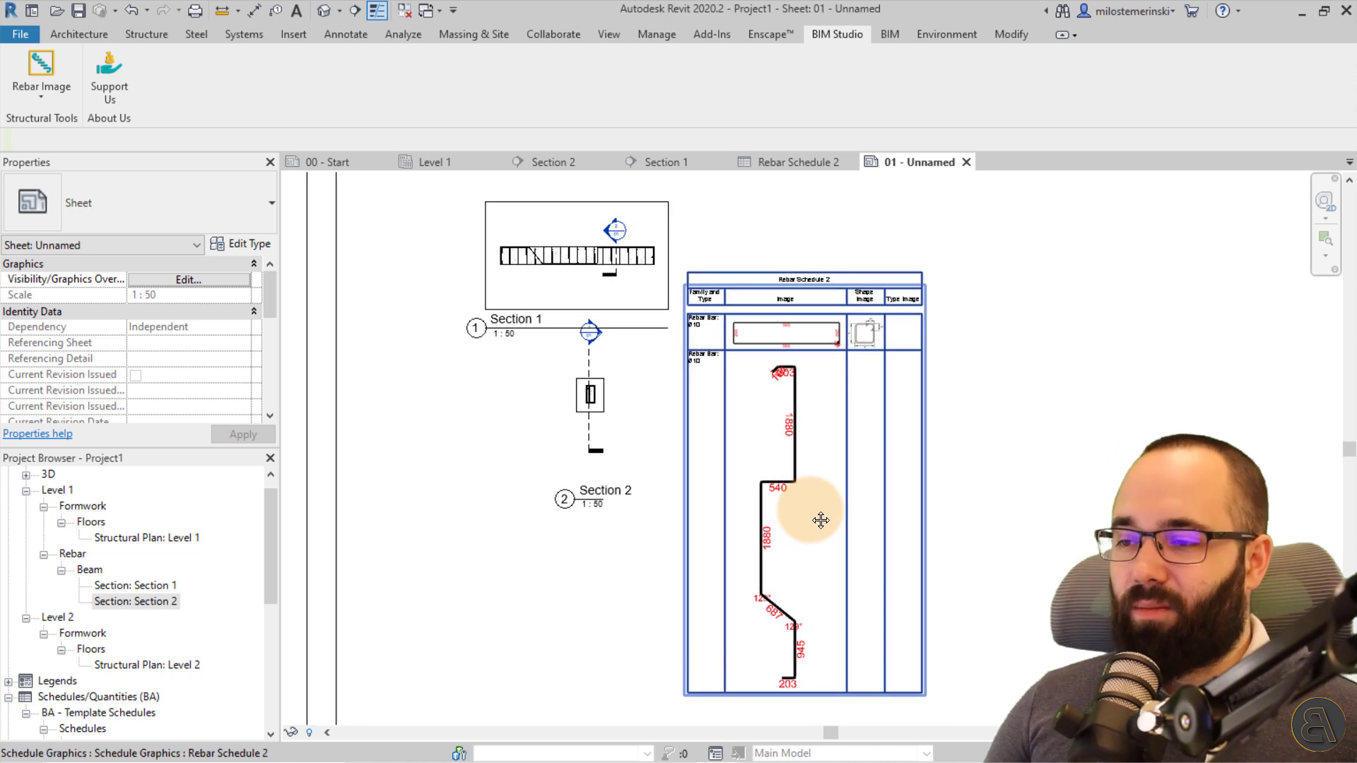